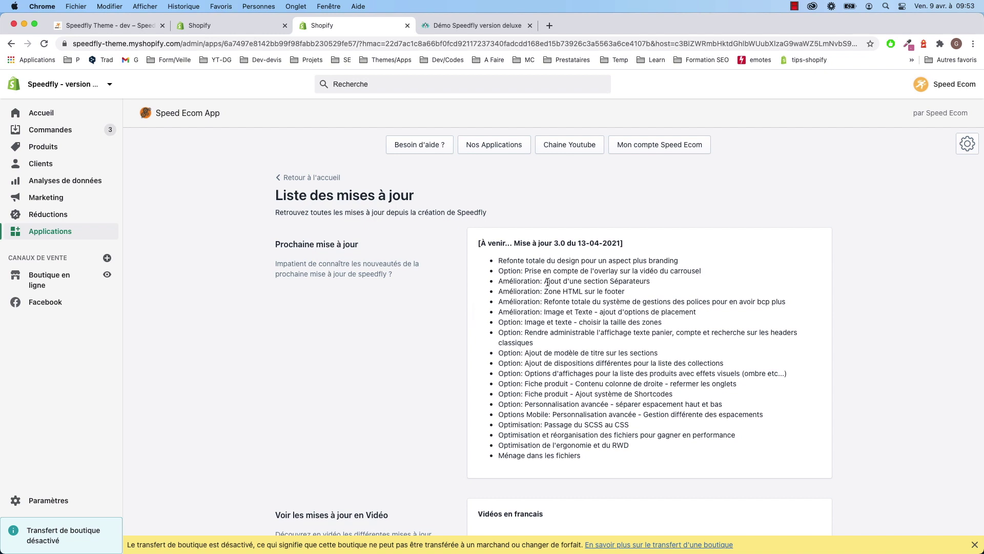
# Review the design overhaul entry in the list of changes for the upcoming 3.0 update
pyautogui.doubleClick(510, 261)
pyautogui.doubleClick(536, 260)
pyautogui.doubleClick(568, 262)
pyautogui.click(666, 262)
pyautogui.doubleClick(665, 262)
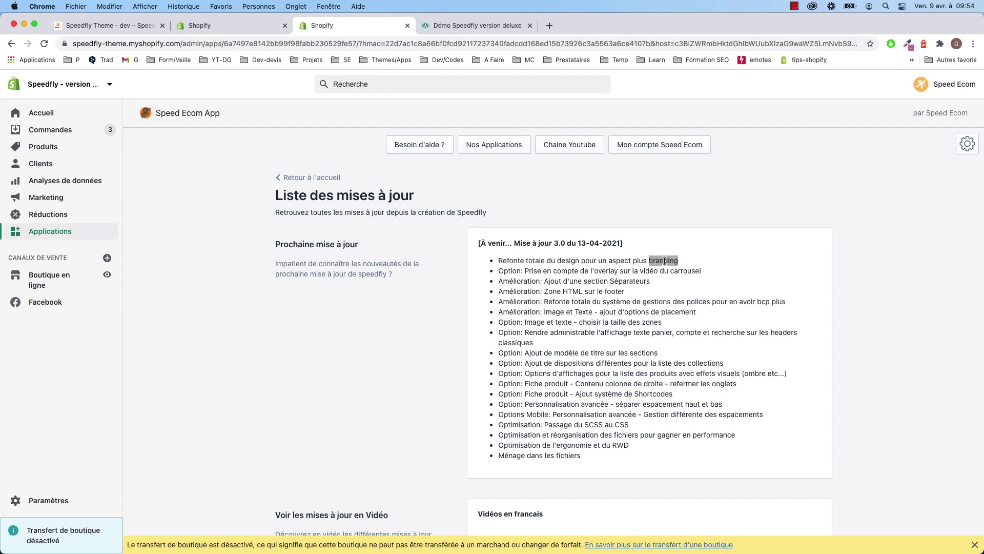
pyautogui.doubleClick(559, 261)
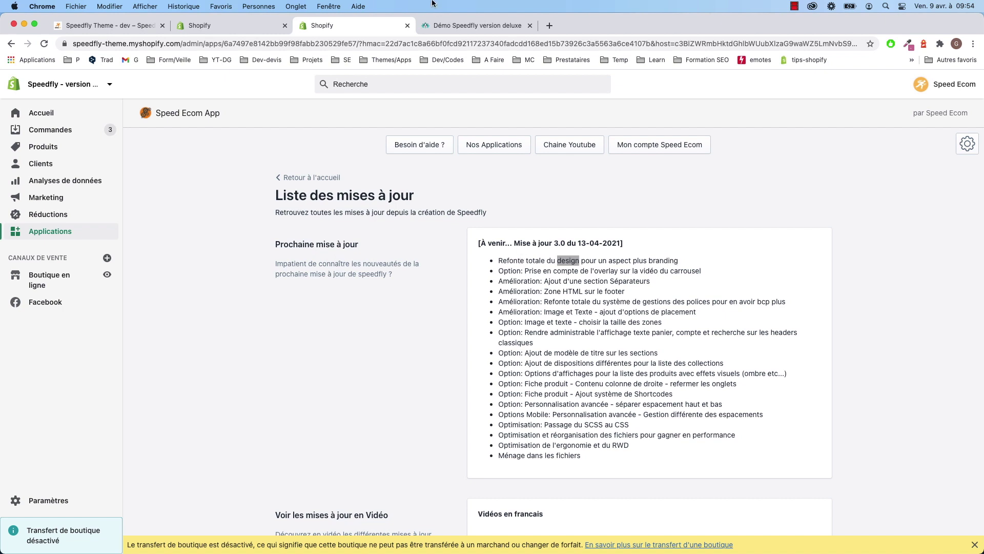
# Switch to the Speedfly demo store and examine the homepage's main banner, welcome text and collection images
pyautogui.click(458, 23)
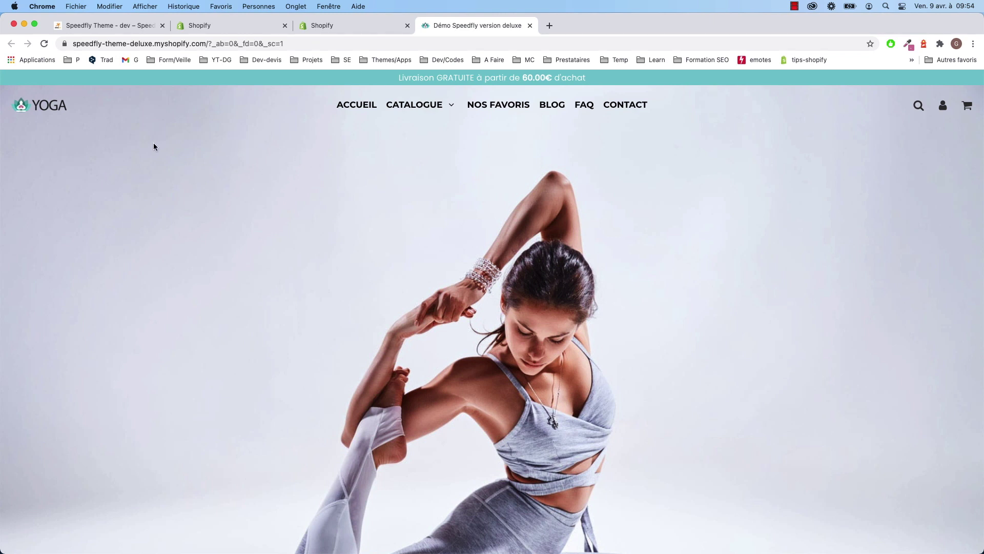
pyautogui.moveTo(423, 123)
pyautogui.scroll(-5, 783, 132)
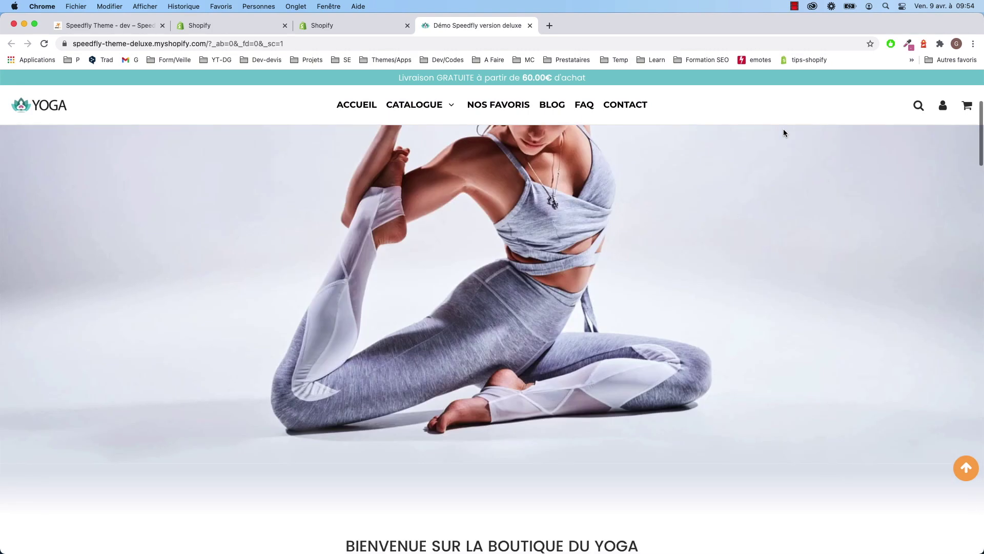
pyautogui.scroll(-2, 733, 428)
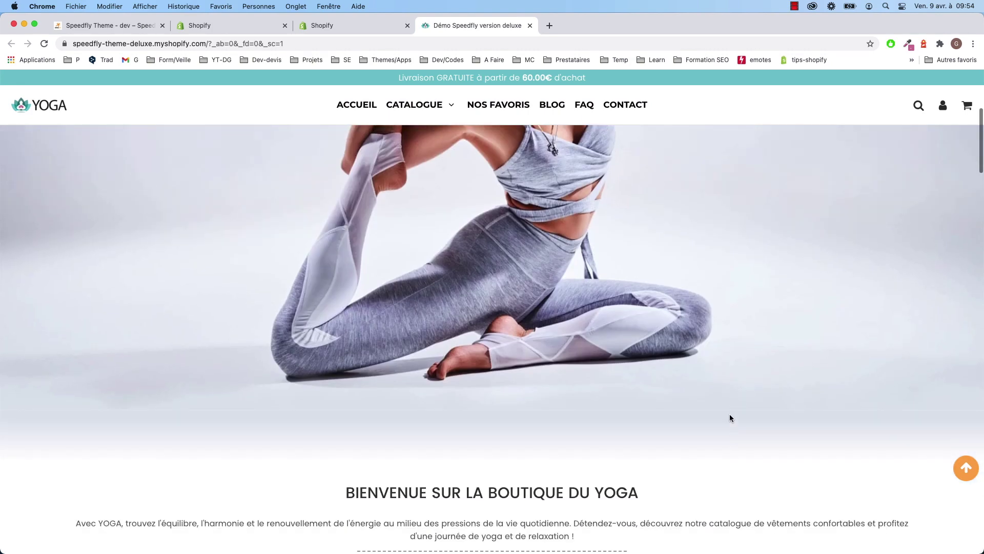
pyautogui.scroll(-4, 731, 419)
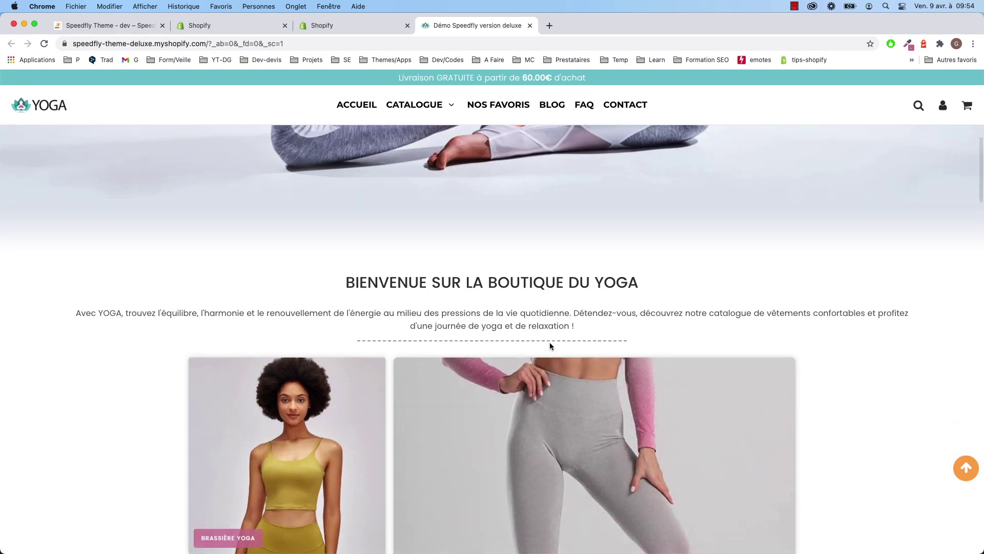
pyautogui.scroll(-1, 530, 325)
pyautogui.scroll(3, 530, 319)
pyautogui.scroll(-15, 530, 318)
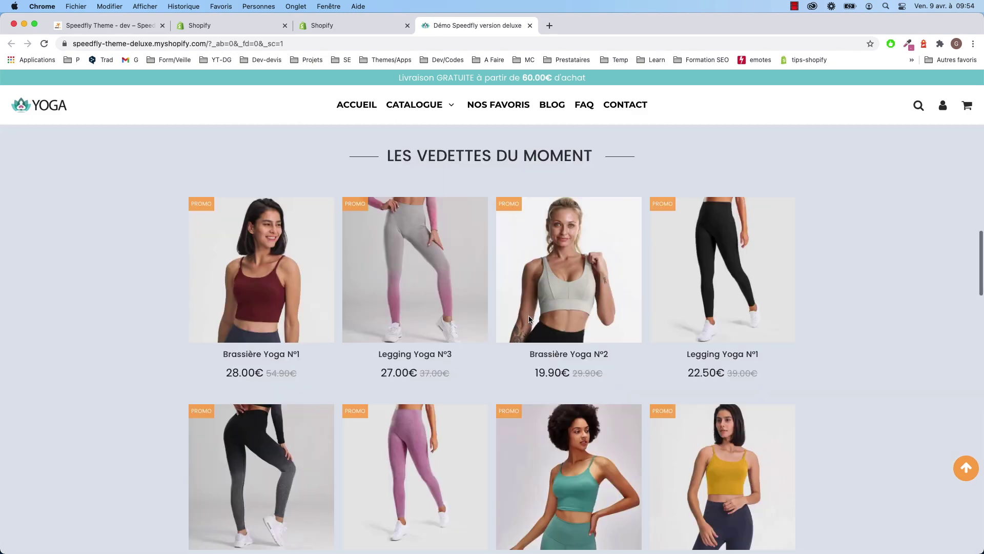
pyautogui.scroll(14, 528, 315)
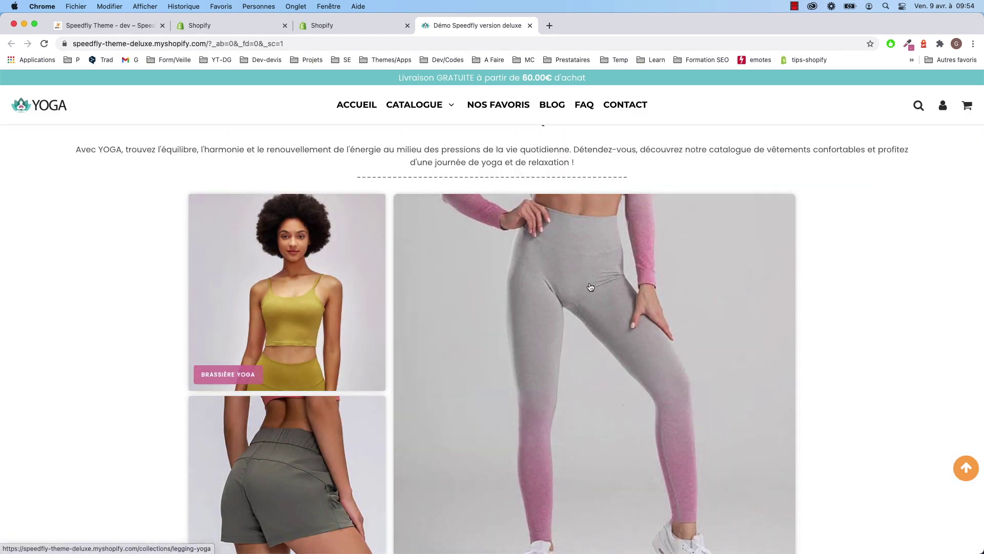
pyautogui.scroll(-2, 509, 298)
pyautogui.scroll(-1, 509, 298)
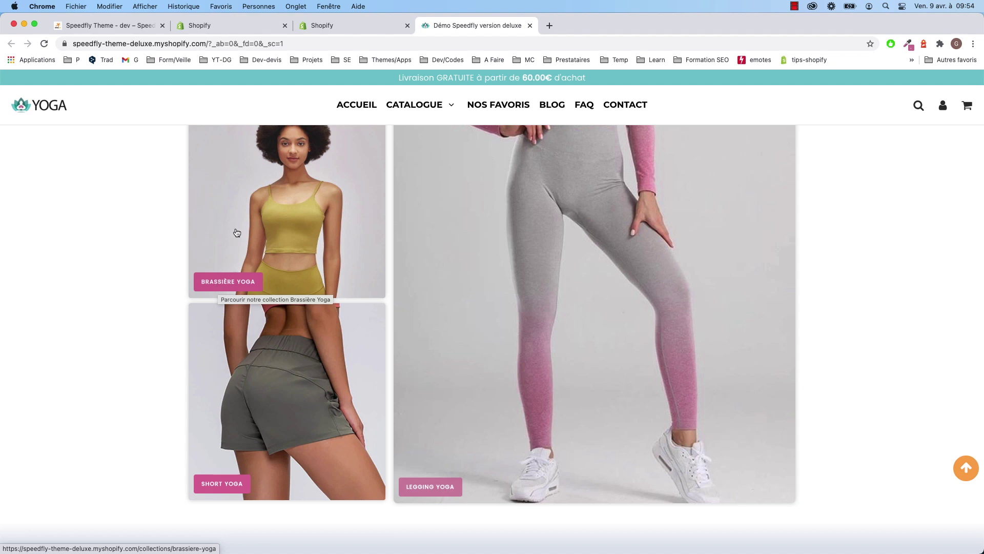
pyautogui.scroll(1, 234, 293)
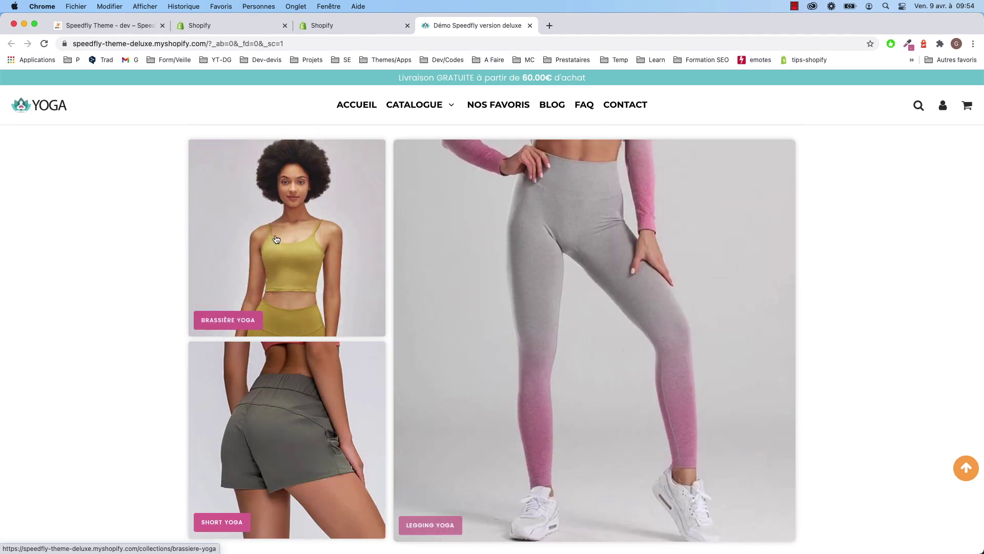
pyautogui.scroll(-5, 631, 348)
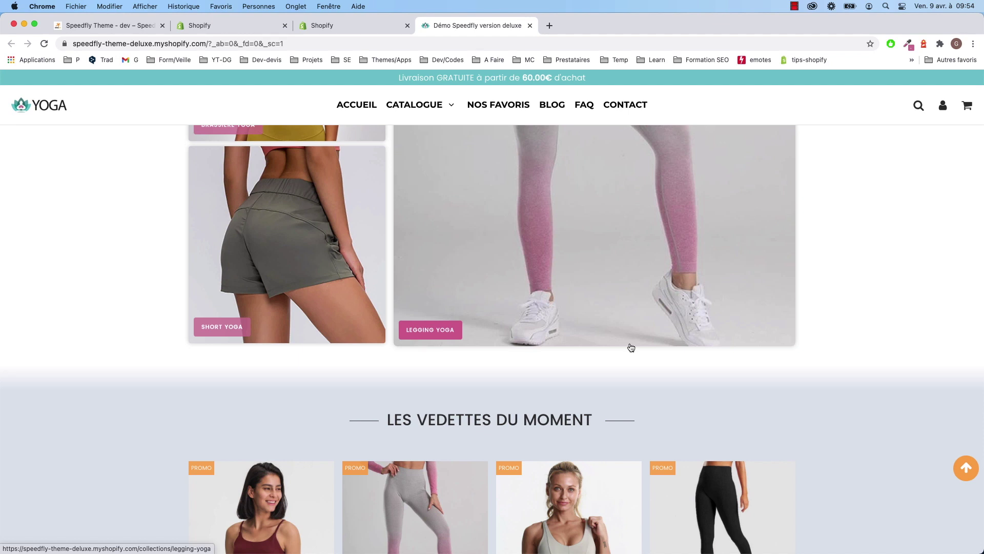
pyautogui.scroll(-3, 631, 348)
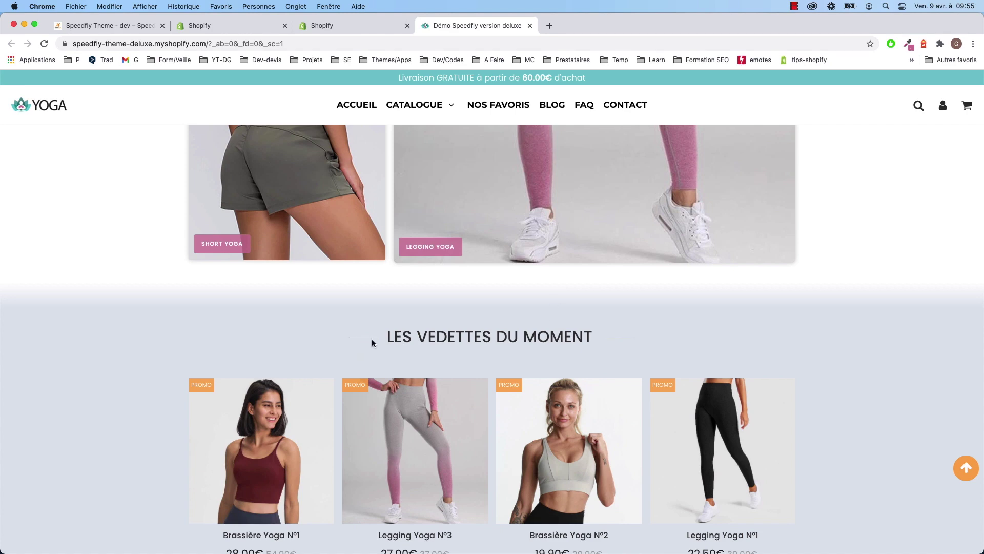
# Examine the rest of the demo homepage, from the featured products through the about section, testimonials and blog to the footer
pyautogui.scroll(-20, 368, 340)
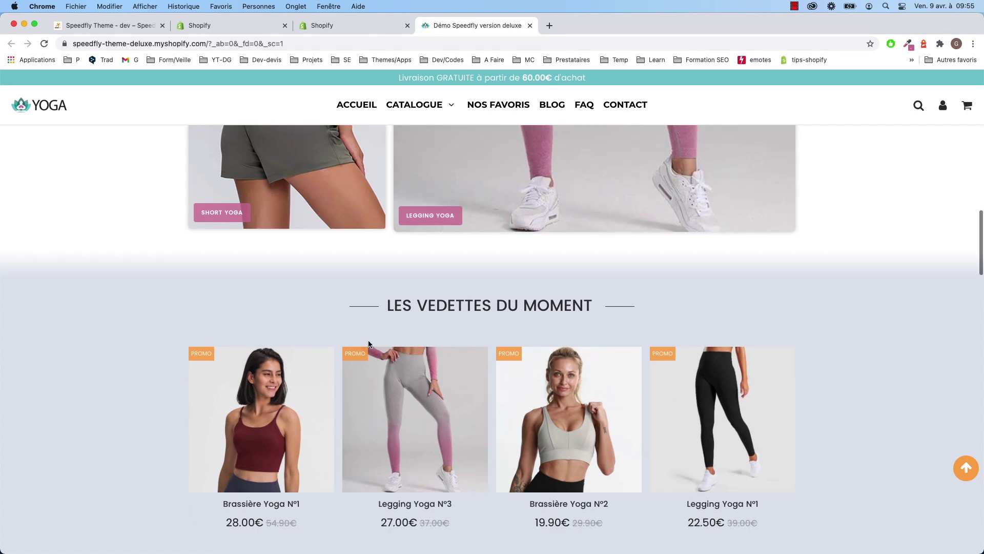
pyautogui.scroll(-1, 355, 327)
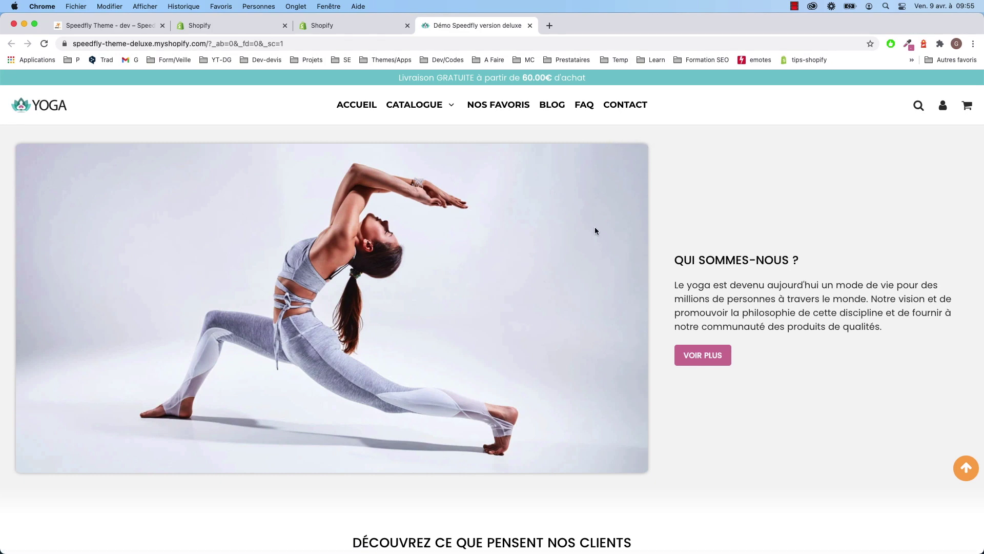
pyautogui.scroll(-8, 578, 195)
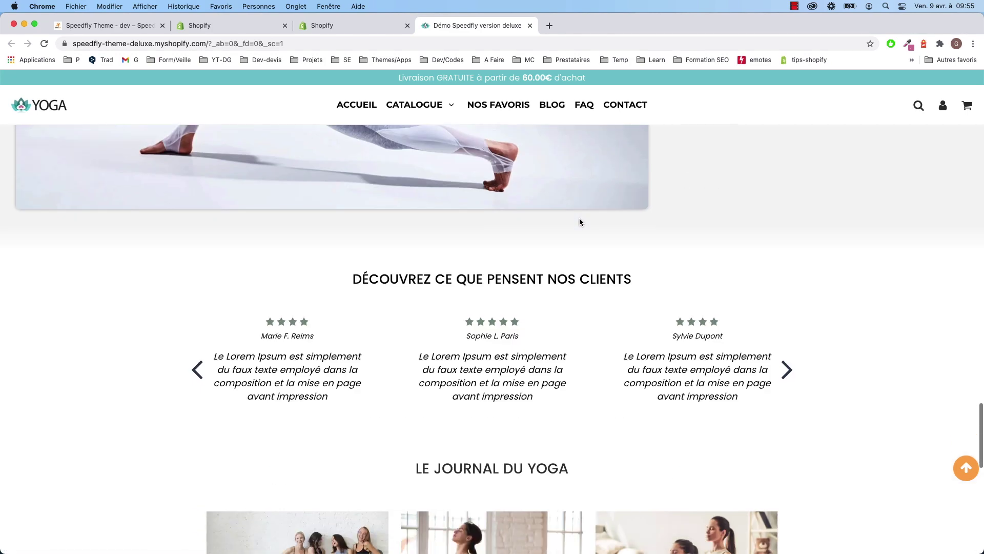
pyautogui.scroll(-1, 579, 222)
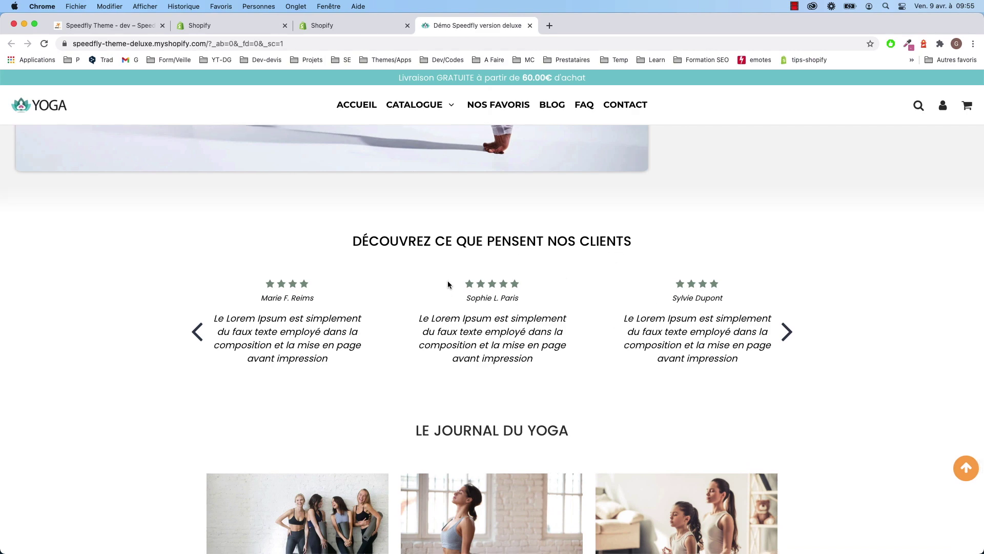
pyautogui.scroll(-8, 444, 289)
pyautogui.scroll(3, 501, 279)
pyautogui.scroll(-1, 495, 272)
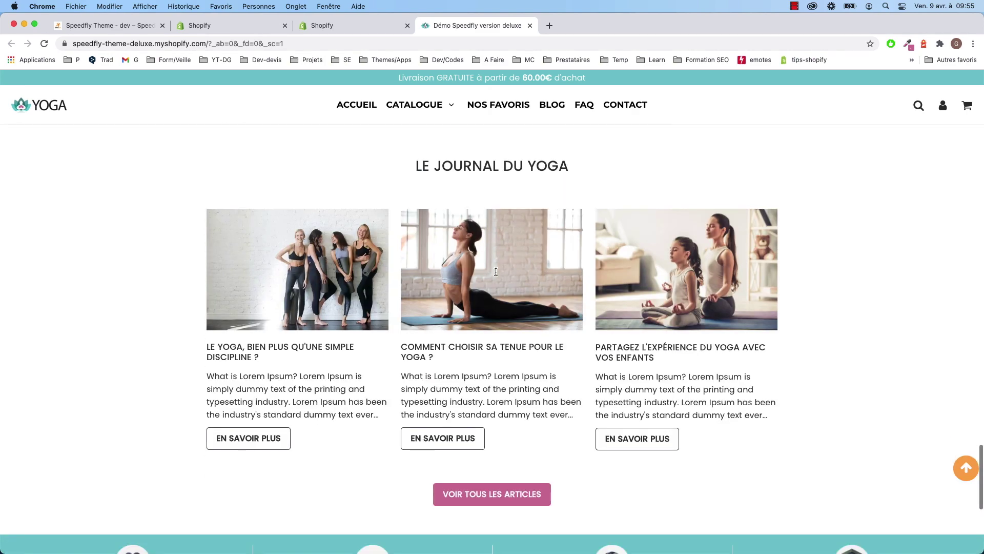
pyautogui.scroll(-4, 496, 272)
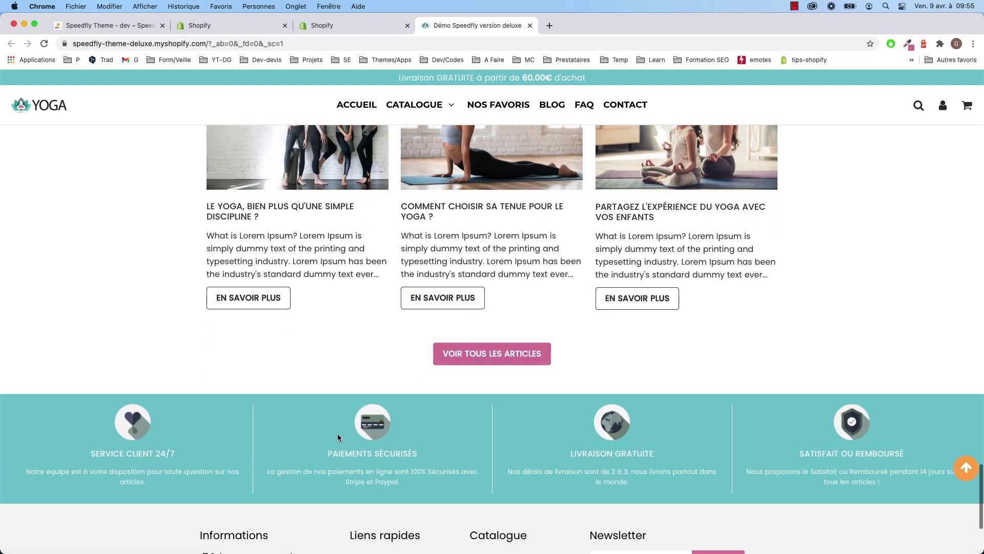
pyautogui.scroll(-4, 423, 434)
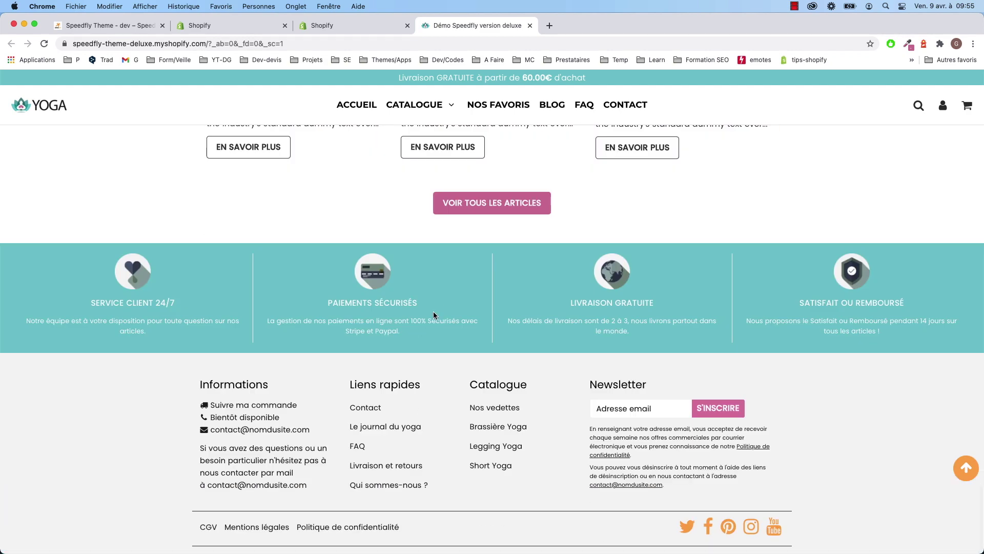
pyautogui.scroll(-1, 385, 317)
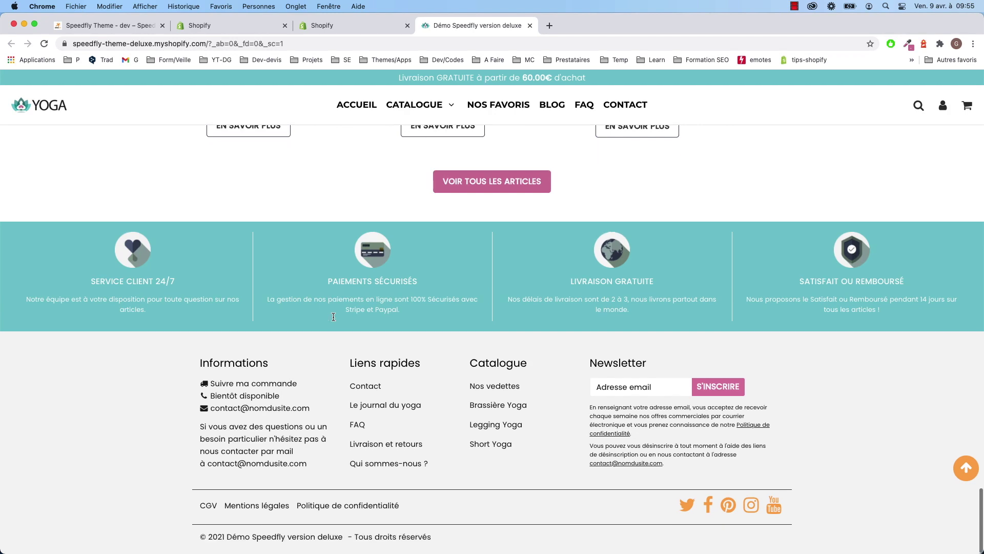
pyautogui.scroll(15, 364, 352)
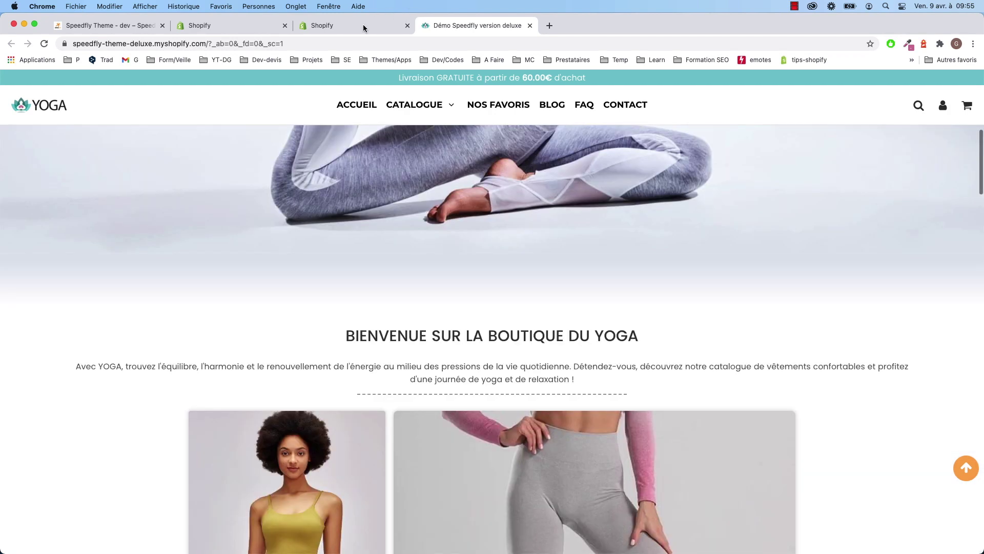
pyautogui.click(344, 26)
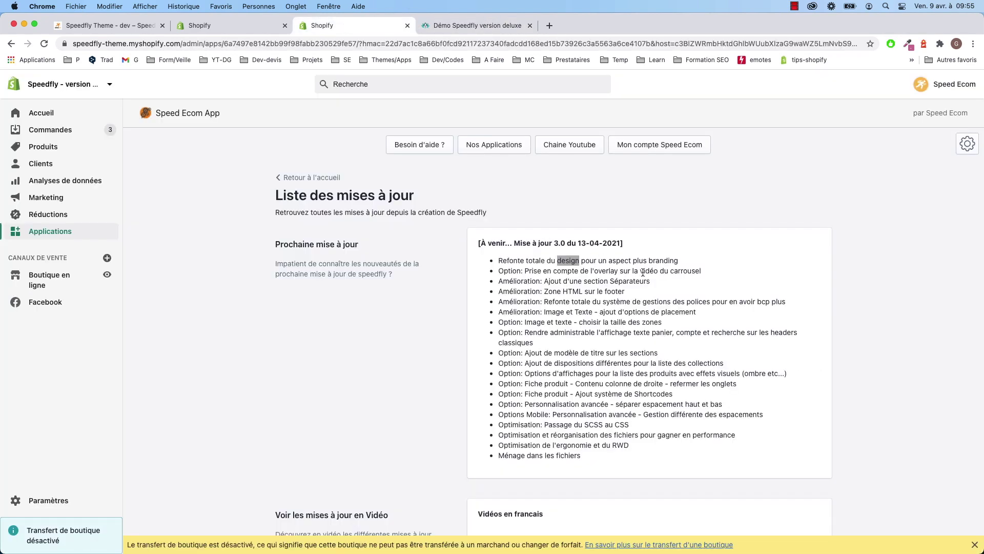
pyautogui.click(463, 24)
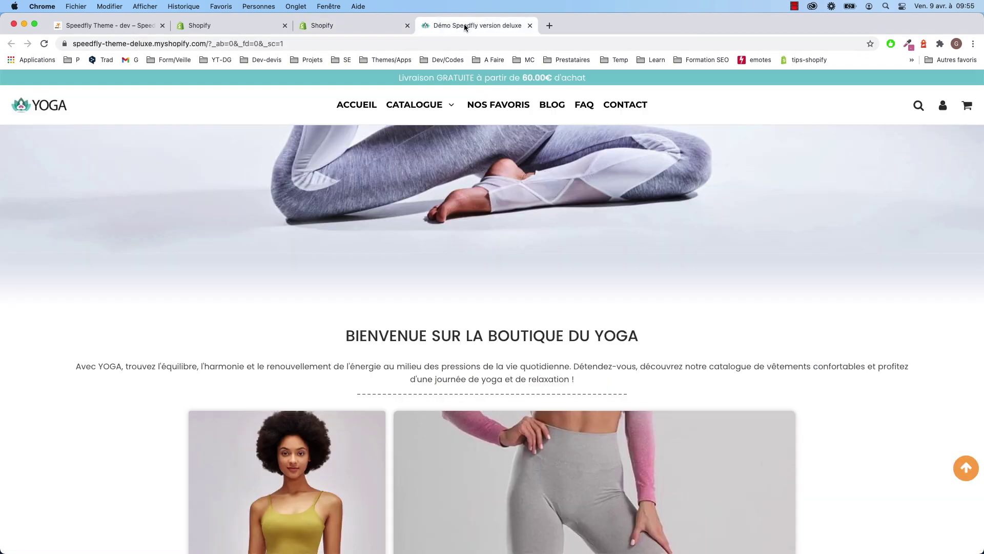
pyautogui.click(342, 25)
# Open the homepage's Carrousel section in the Speedfly-3-0-1 theme editor and add a new image or video block
pyautogui.click(233, 25)
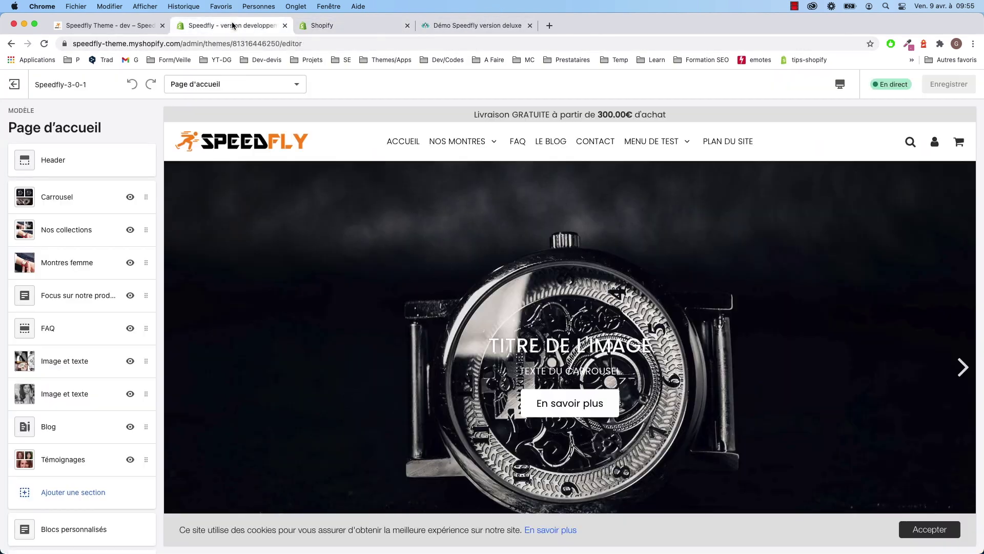
pyautogui.click(63, 200)
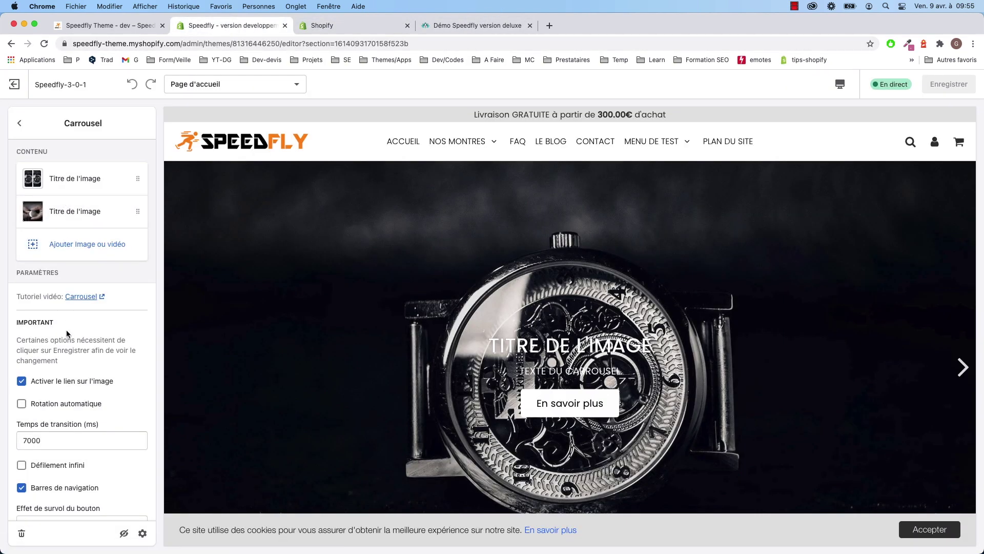
pyautogui.click(77, 244)
pyautogui.click(76, 245)
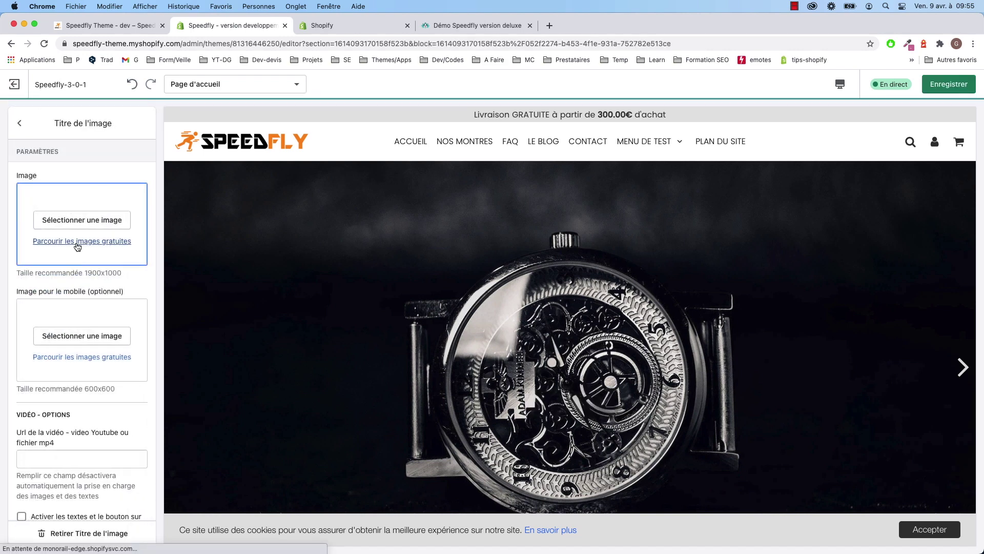
# Open the store's file settings in a separate browser tab and copy the link of the Pexels_Videos_2722910 MP4 file
pyautogui.scroll(-5, 81, 423)
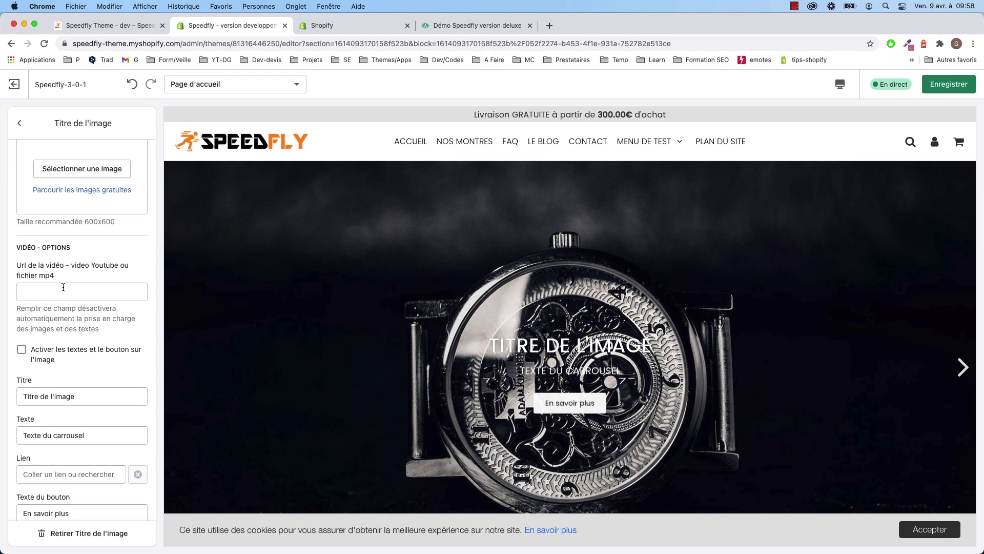
pyautogui.click(19, 88)
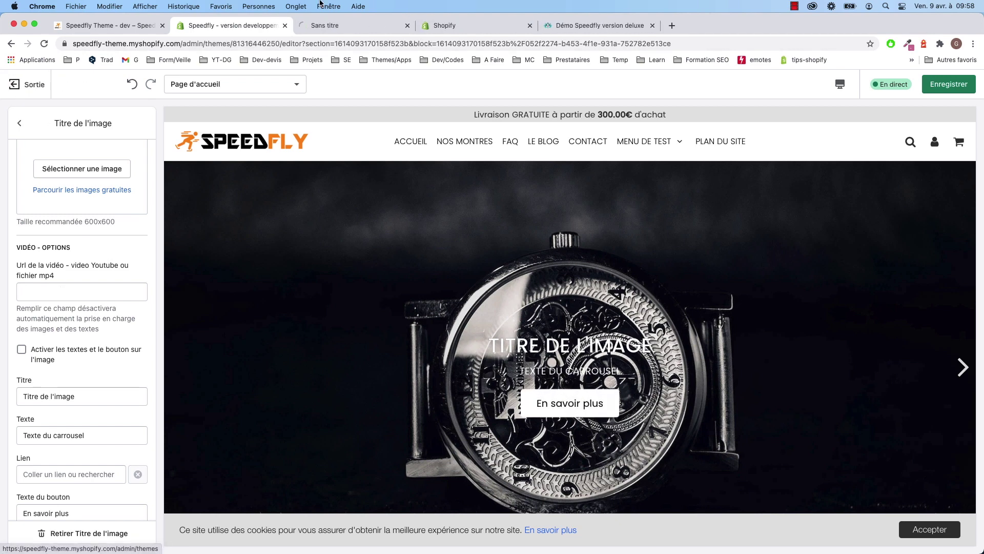
pyautogui.click(356, 27)
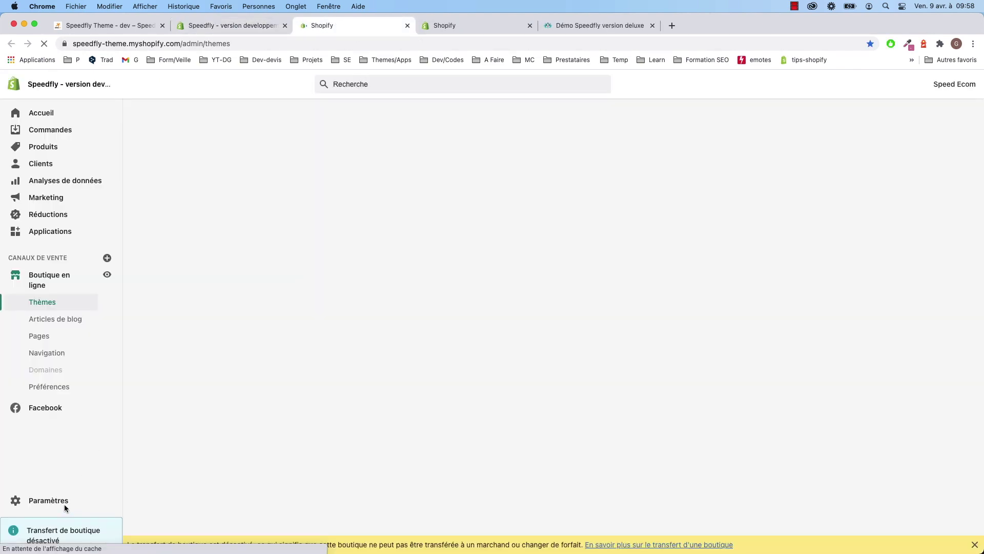
pyautogui.click(64, 504)
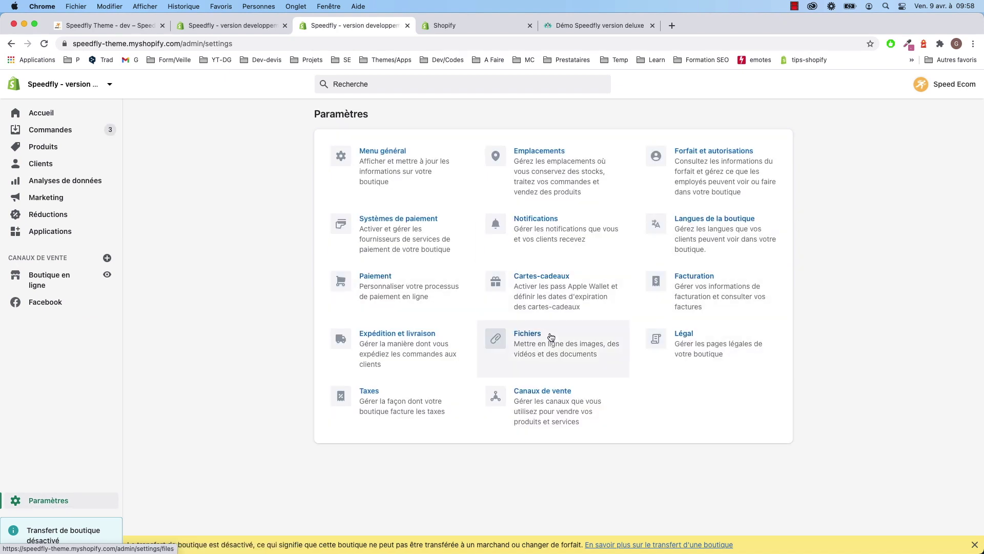
pyautogui.click(551, 336)
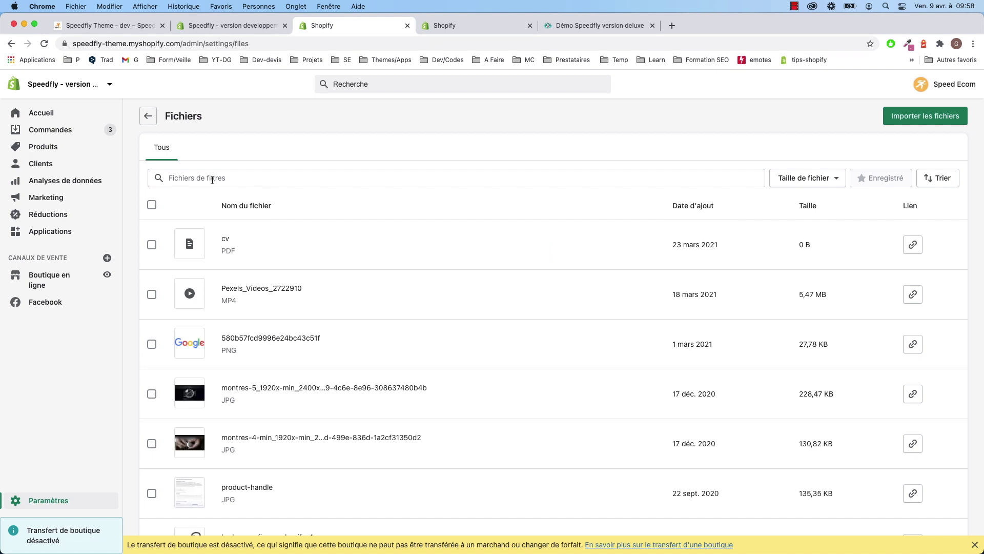
pyautogui.click(913, 295)
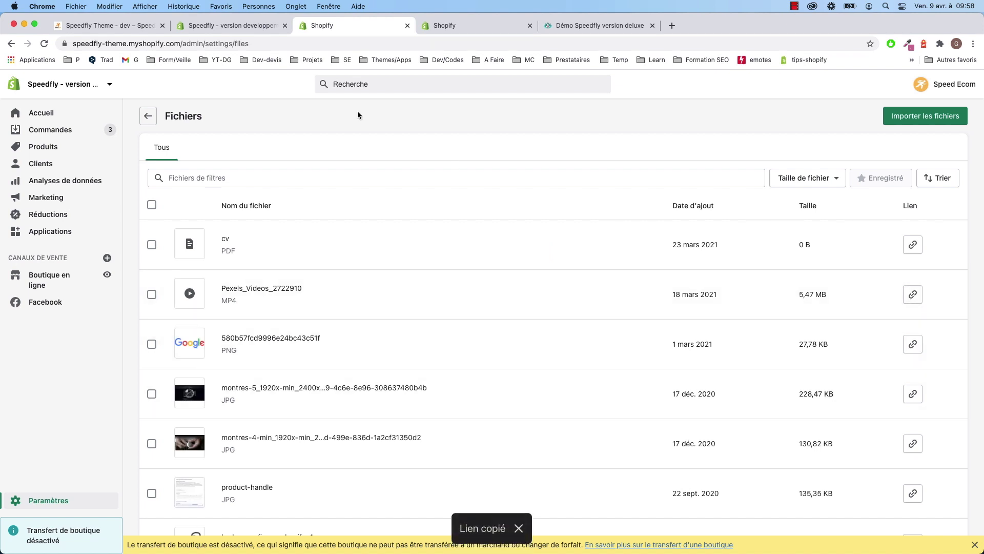
# Set the new carousel block's video URL to the copied link, trimmed to end at .mp4, and enable the texts and button over the image
pyautogui.click(257, 27)
pyautogui.click(46, 285)
pyautogui.press('super+v')
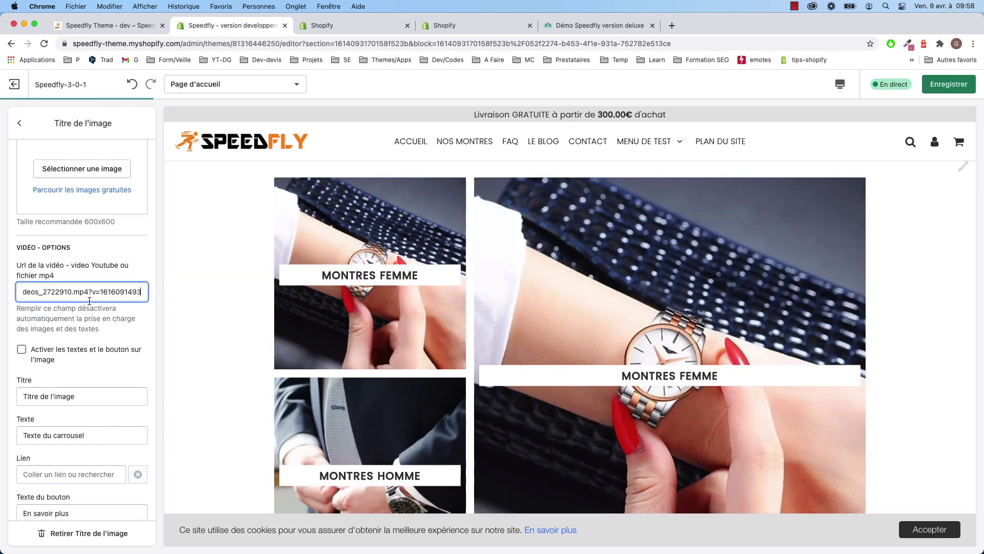
pyautogui.moveTo(89, 291); pyautogui.dragTo(242, 296)
pyautogui.press('BackSpace')
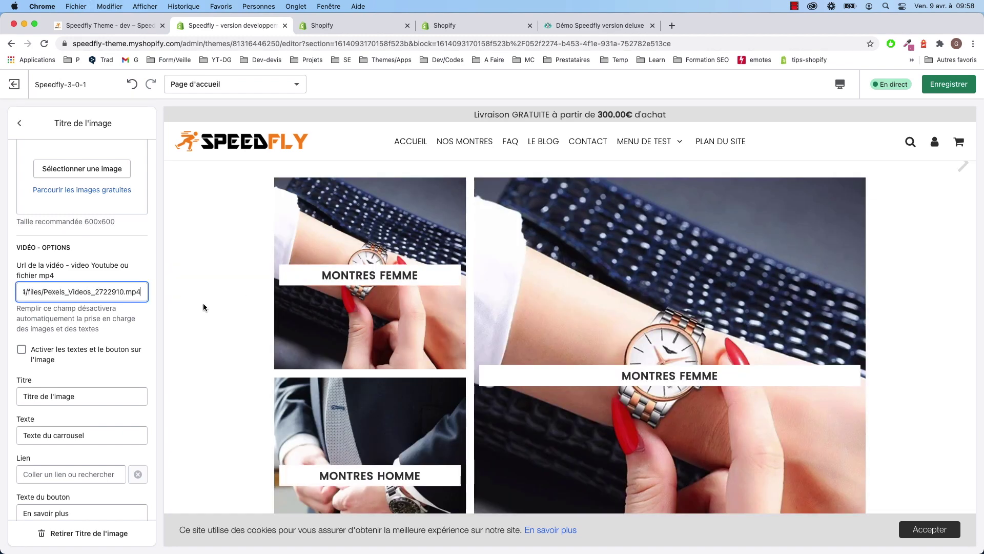
pyautogui.click(45, 352)
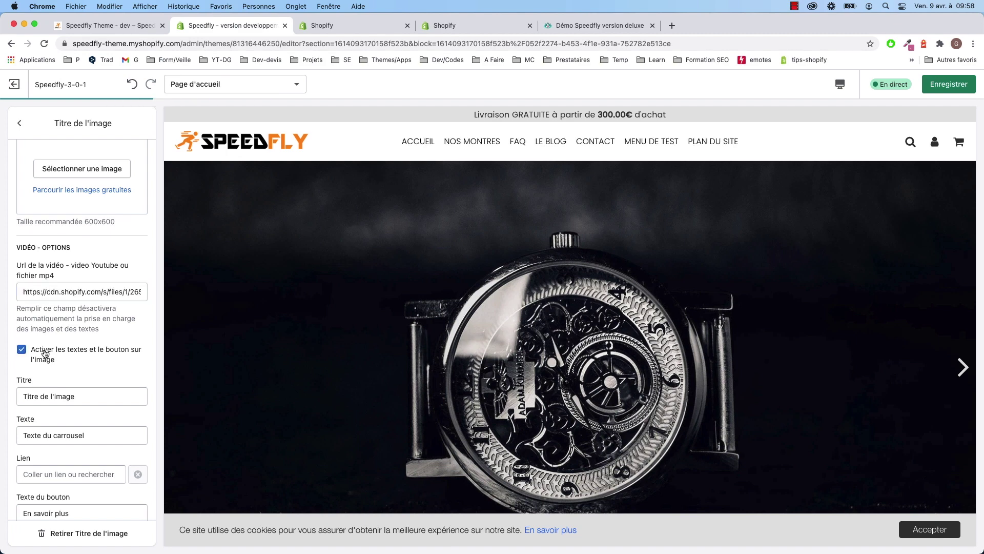
# Save the carousel changes and reload the storefront preview to check the title and text overlay on the video slide
pyautogui.press('super+s')
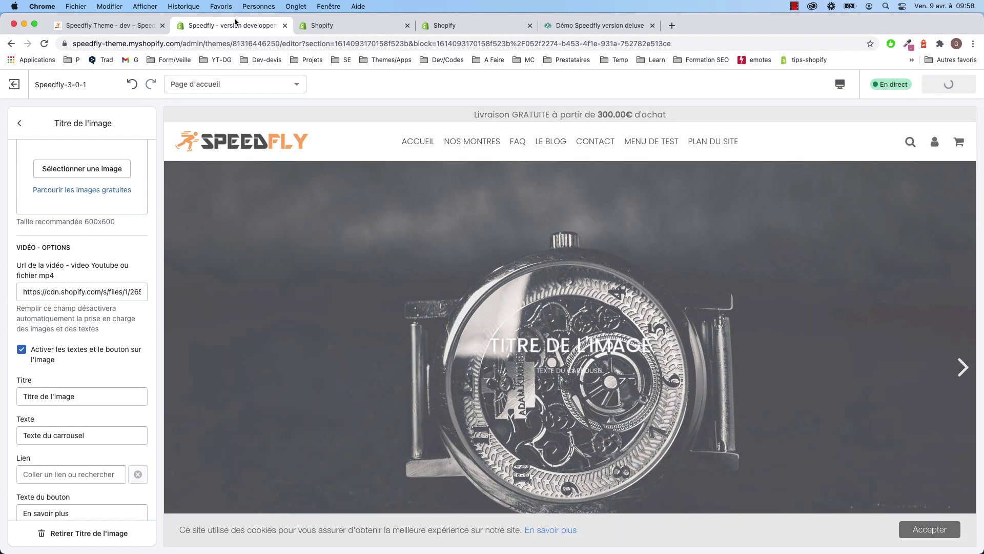
pyautogui.click(97, 26)
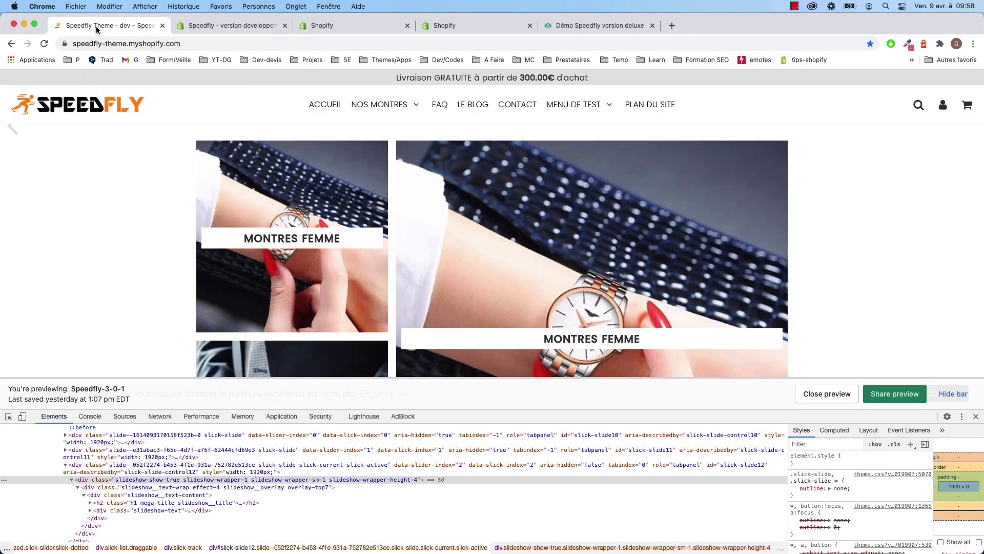
pyautogui.click(45, 46)
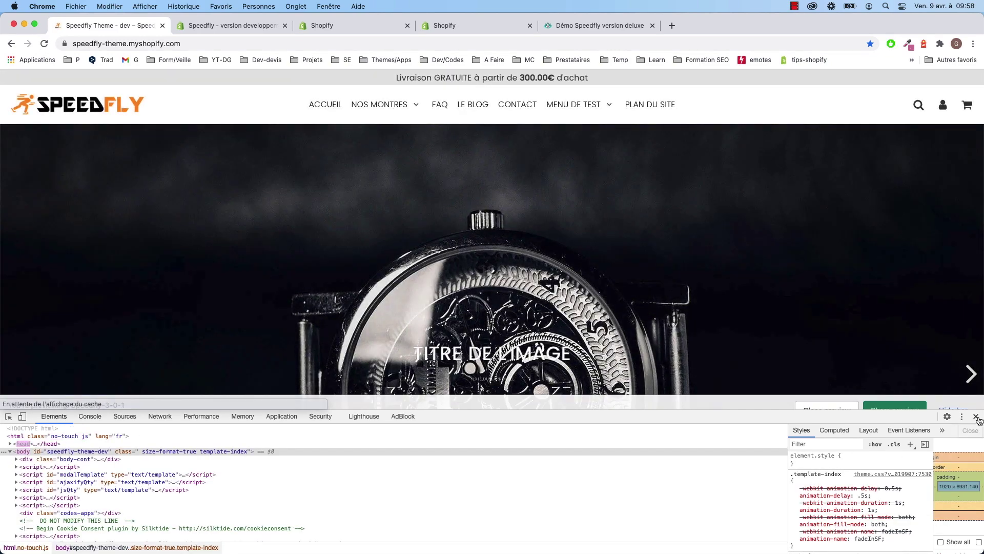
pyautogui.click(976, 416)
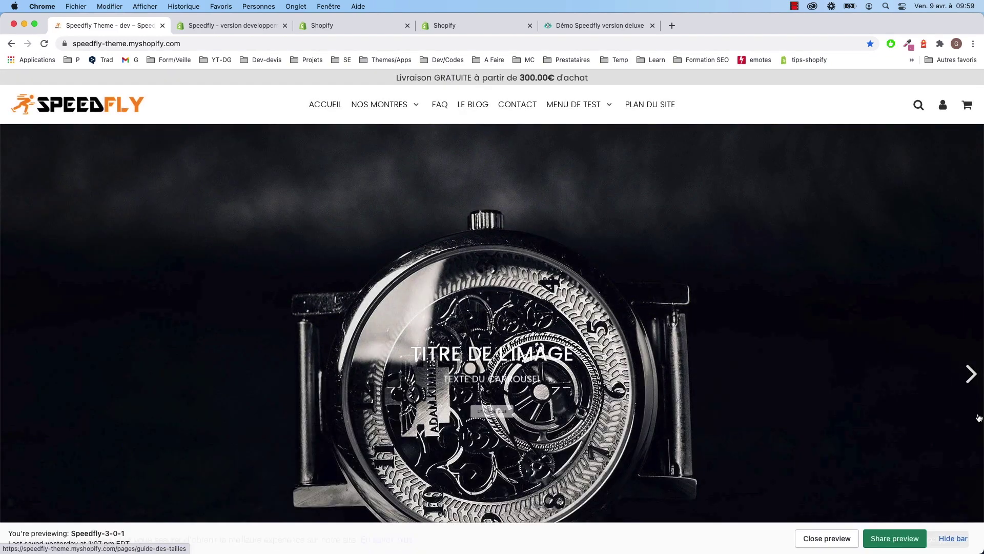
pyautogui.click(975, 375)
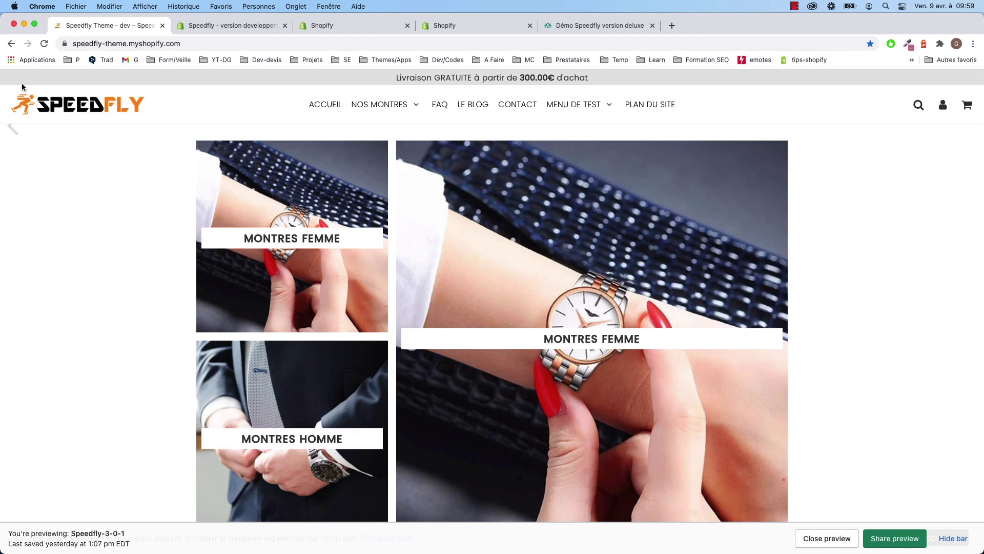
pyautogui.click(44, 44)
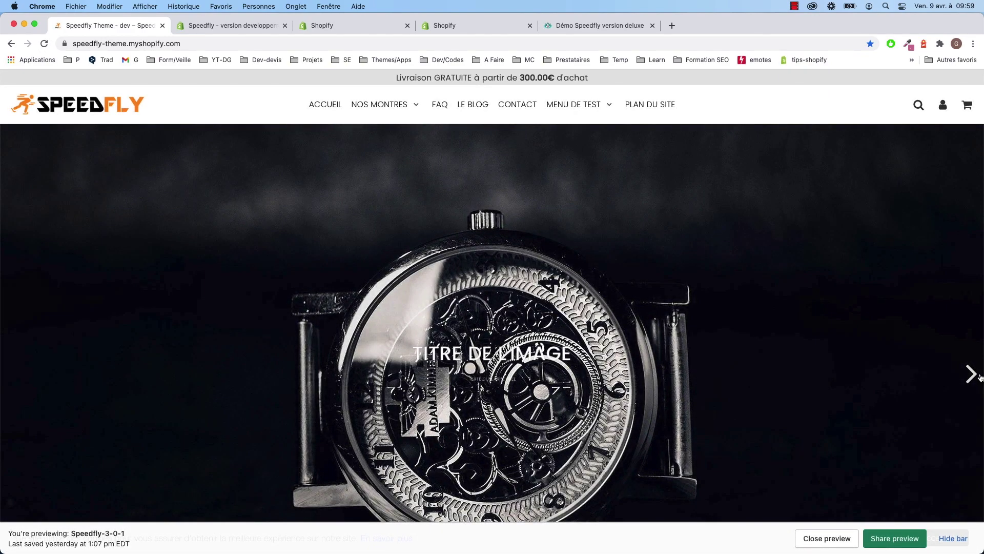
pyautogui.click(979, 378)
pyautogui.click(979, 377)
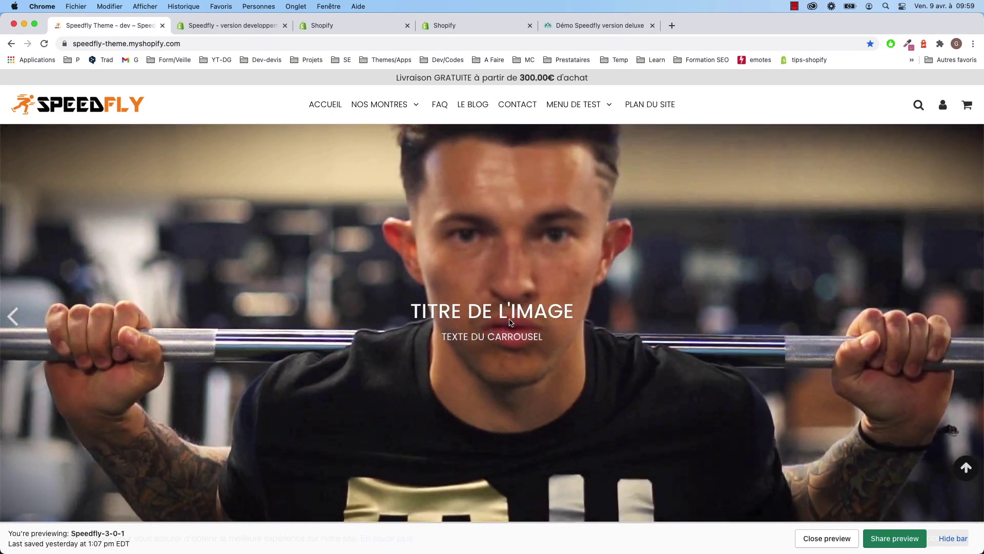
pyautogui.scroll(-3, 510, 321)
# Close the extra Shopify tab and consult the 3.0 update list in the Speed Ecom App
pyautogui.click(354, 25)
pyautogui.click(407, 25)
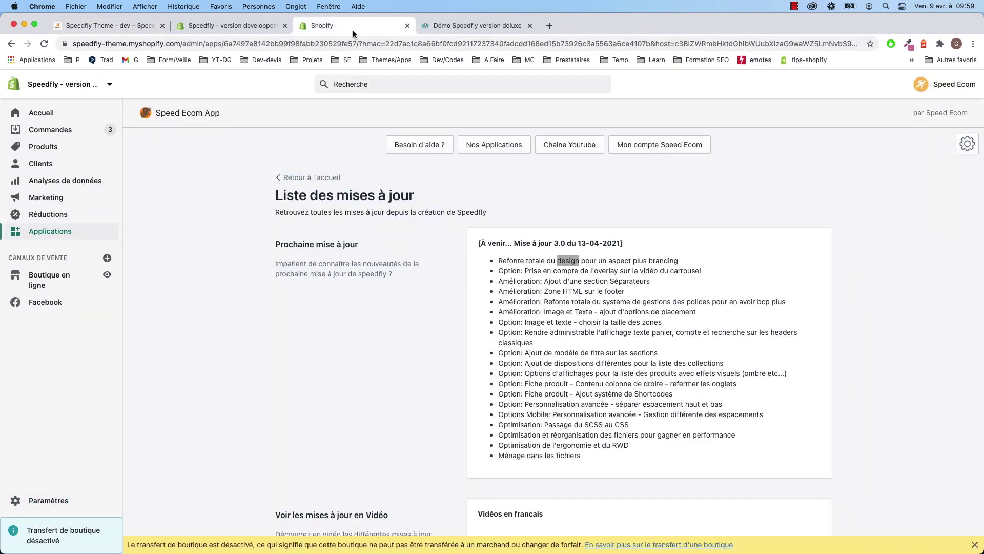
pyautogui.click(561, 253)
# Return to the Speedfly-3-0-1 theme editor and add a Séparateurs section to the homepage
pyautogui.click(241, 26)
pyautogui.click(19, 123)
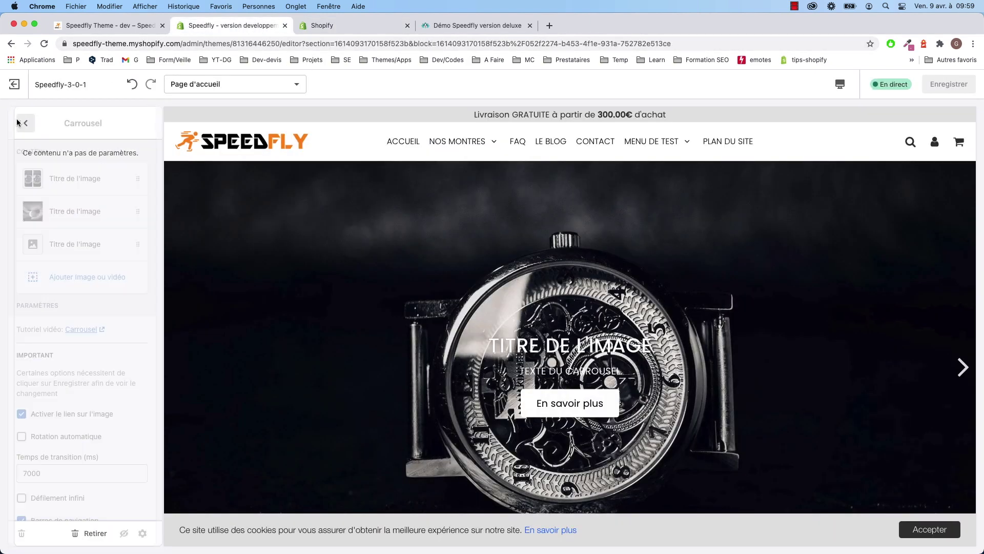
pyautogui.click(19, 122)
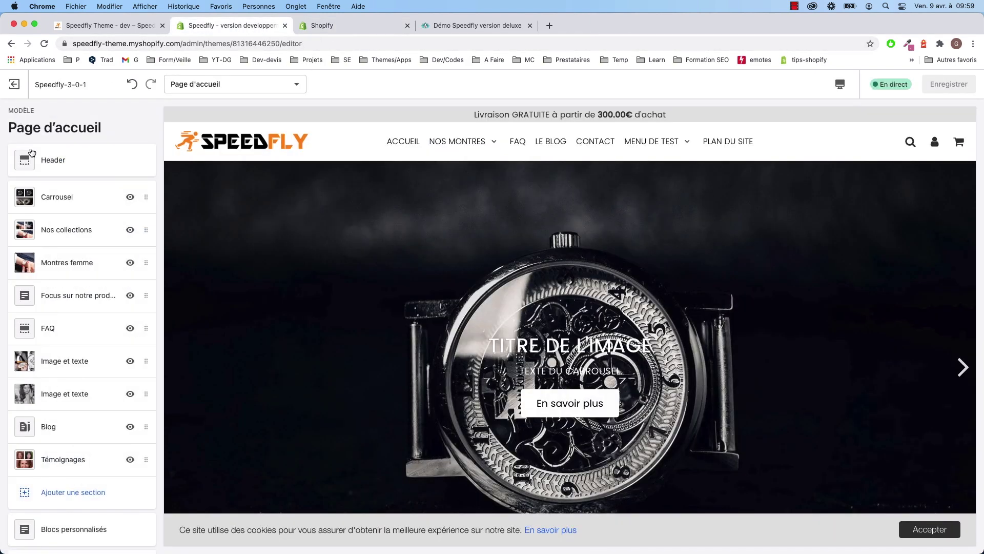
pyautogui.scroll(-3, 72, 334)
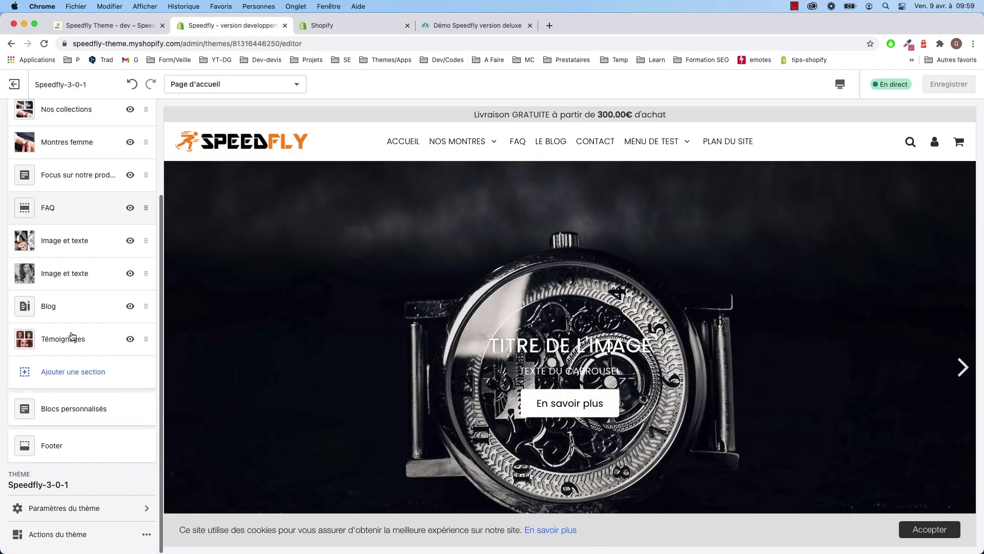
pyautogui.click(73, 374)
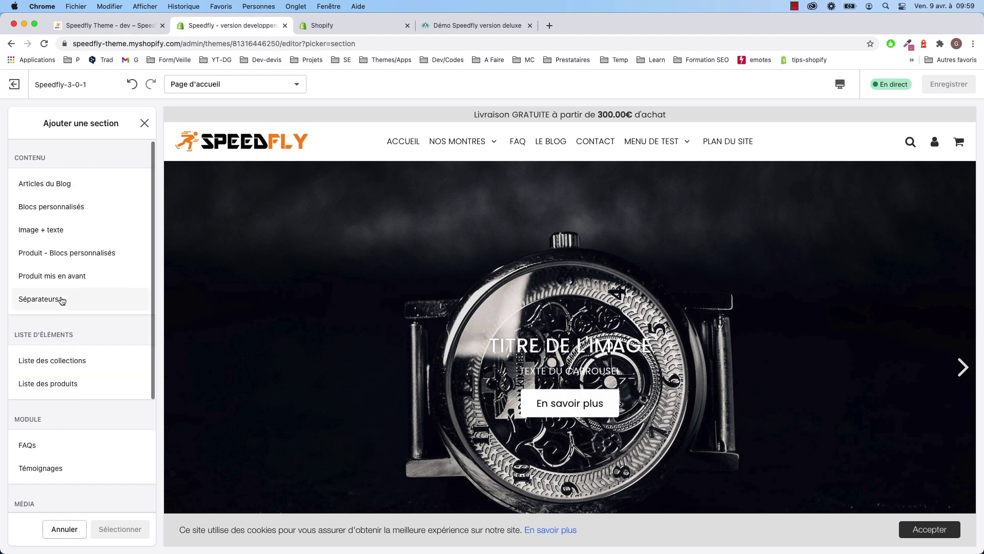
pyautogui.scroll(-1, 61, 297)
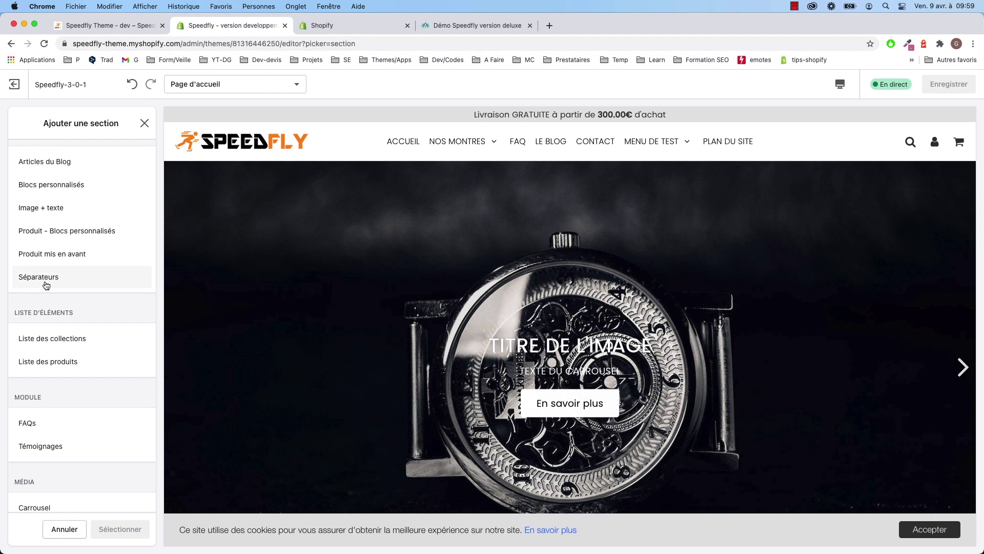
pyautogui.scroll(1, 47, 285)
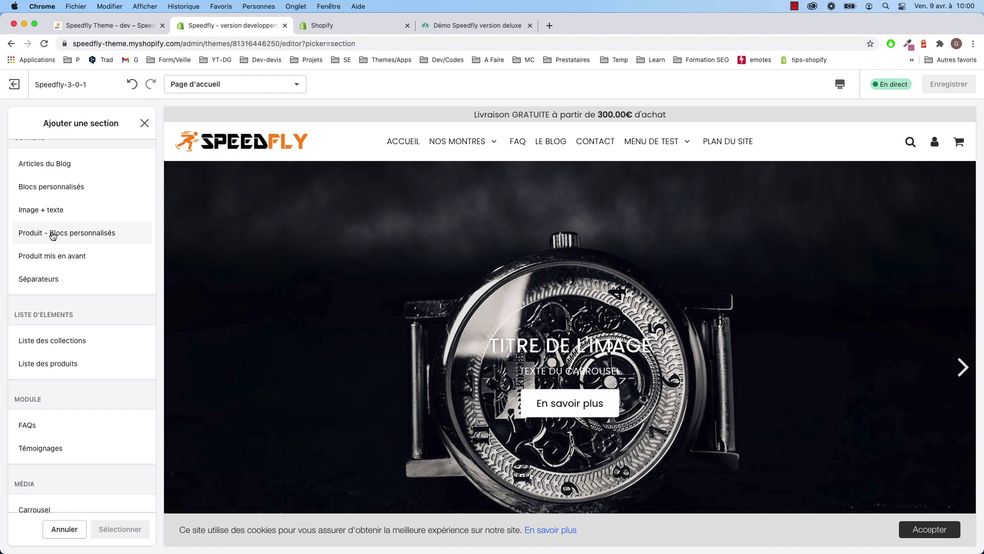
pyautogui.click(44, 280)
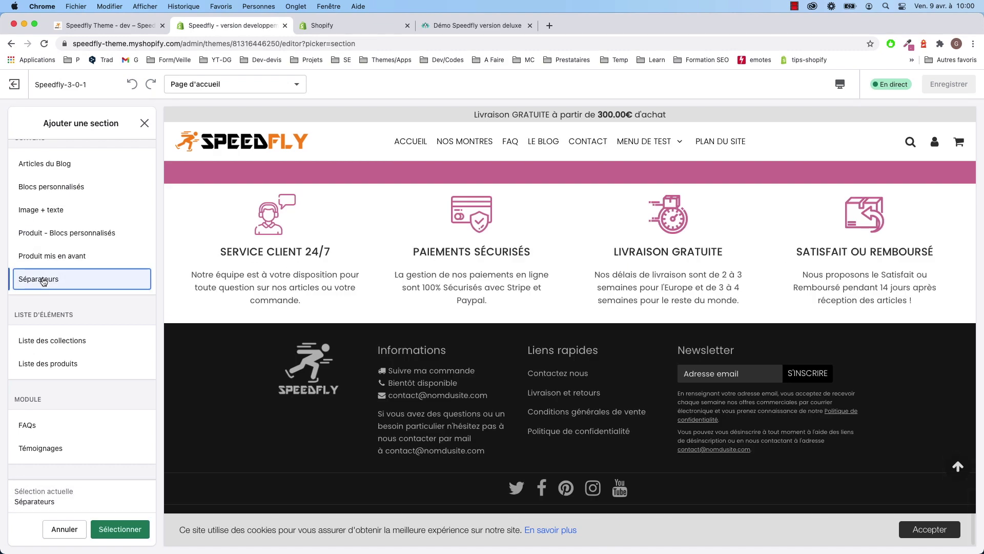
pyautogui.click(118, 529)
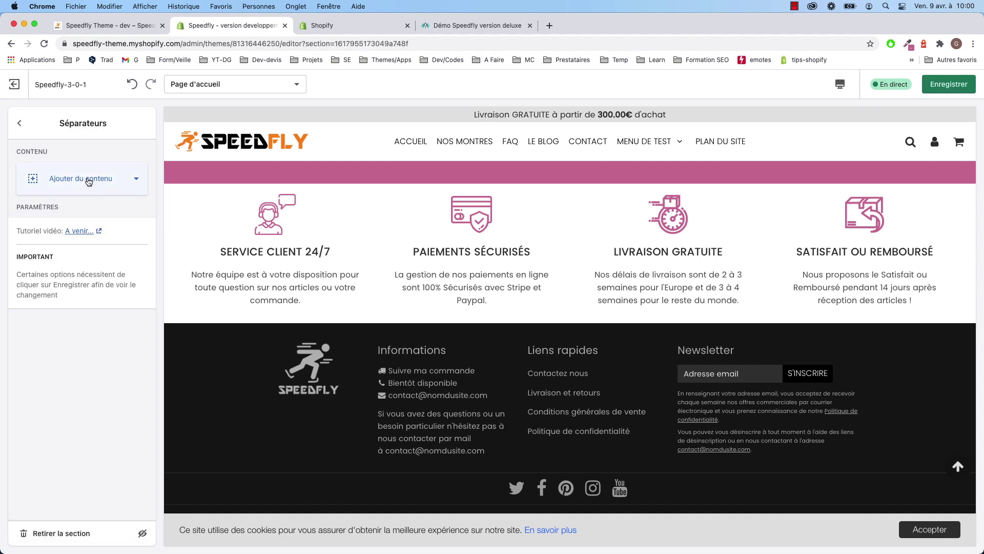
# Add a Basique block to the Séparateurs section and review its border types and settings, keeping Bordure pleine
pyautogui.click(89, 181)
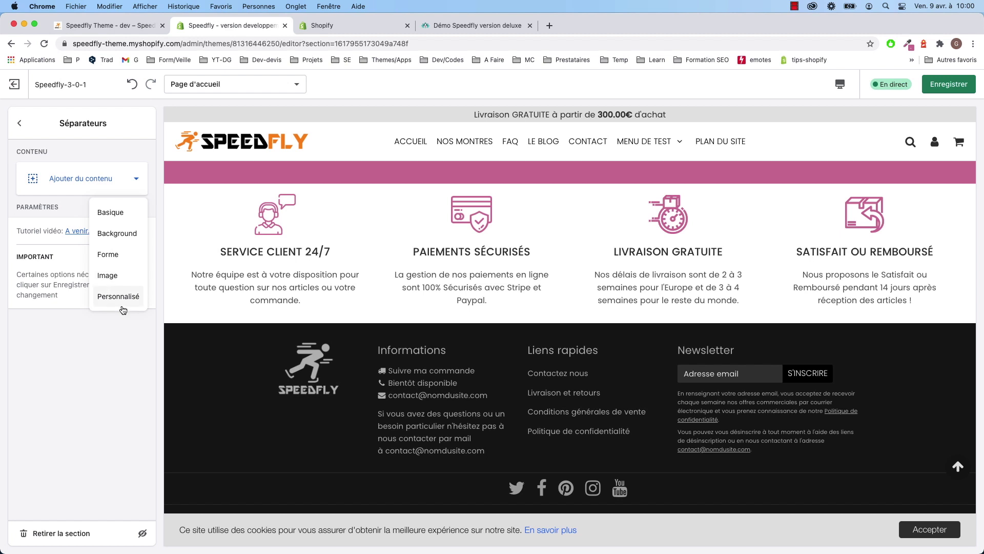
pyautogui.click(110, 212)
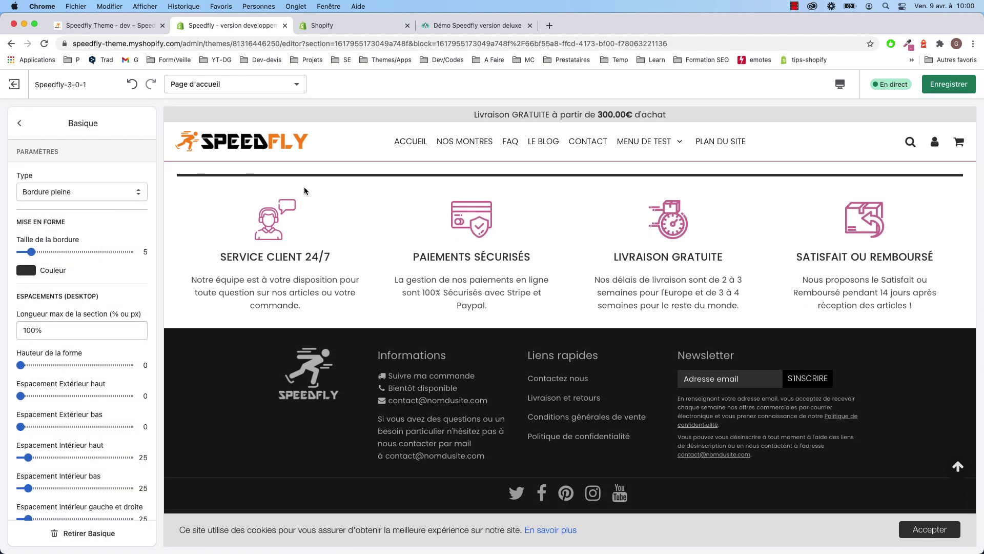
pyautogui.scroll(1, 304, 191)
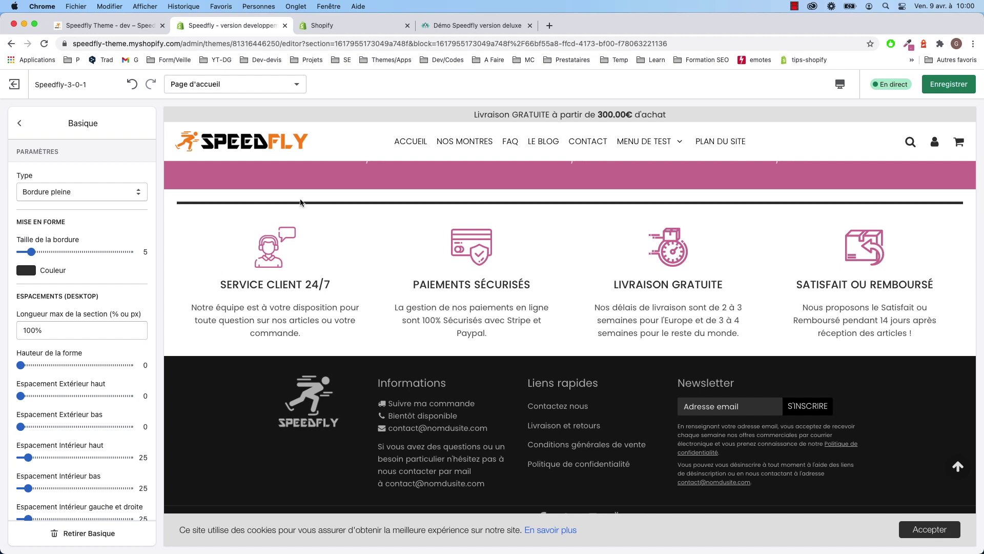
pyautogui.scroll(1, 418, 222)
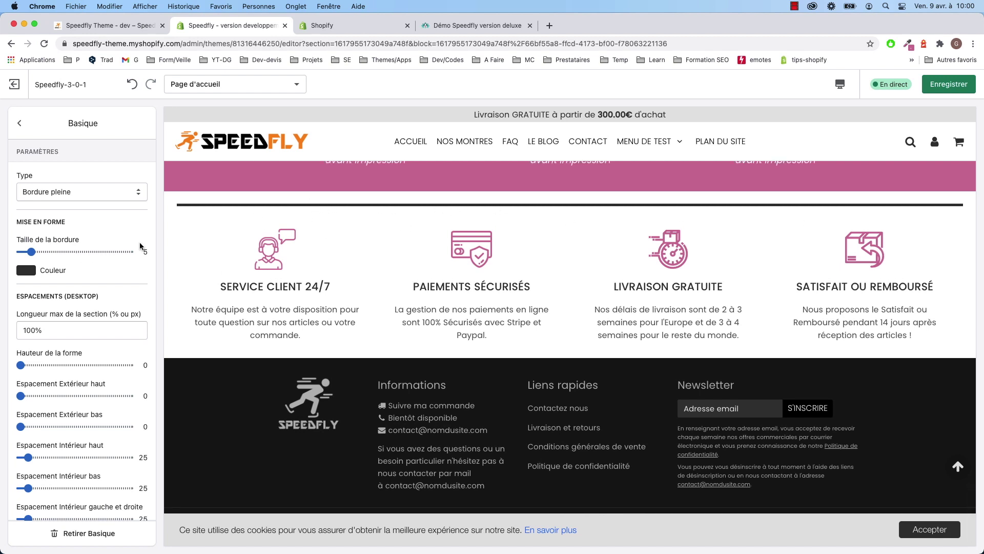
pyautogui.click(78, 196)
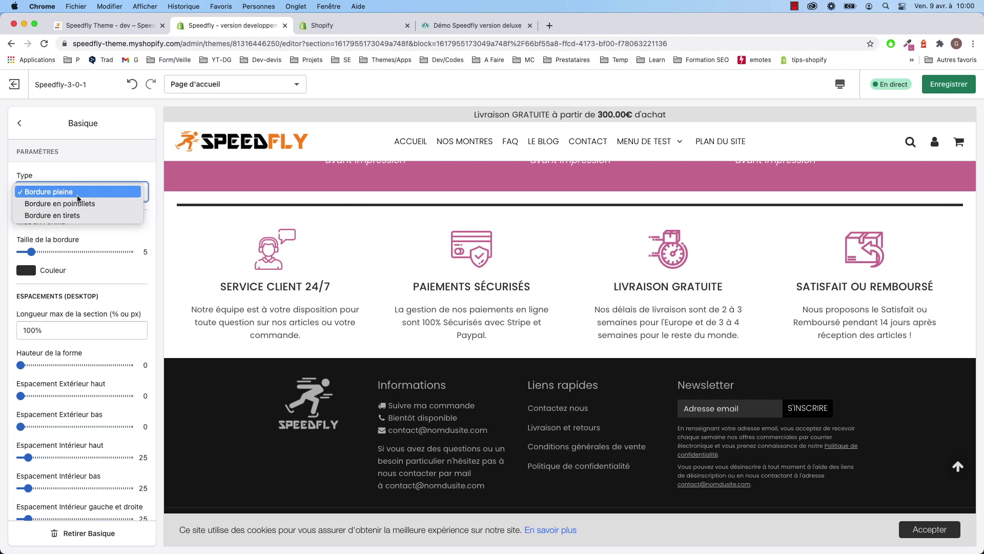
pyautogui.click(19, 190)
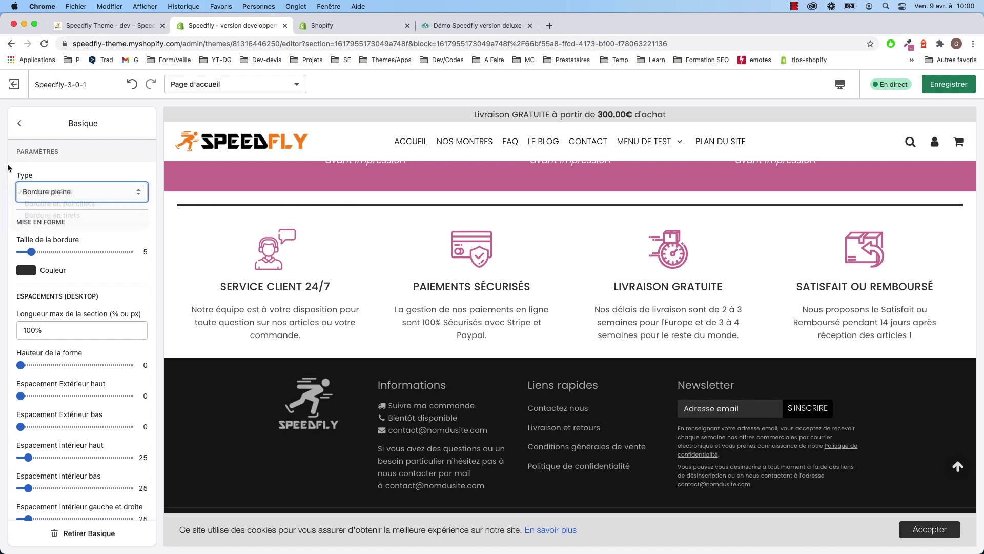
pyautogui.scroll(-1, 58, 280)
pyautogui.scroll(1, 58, 280)
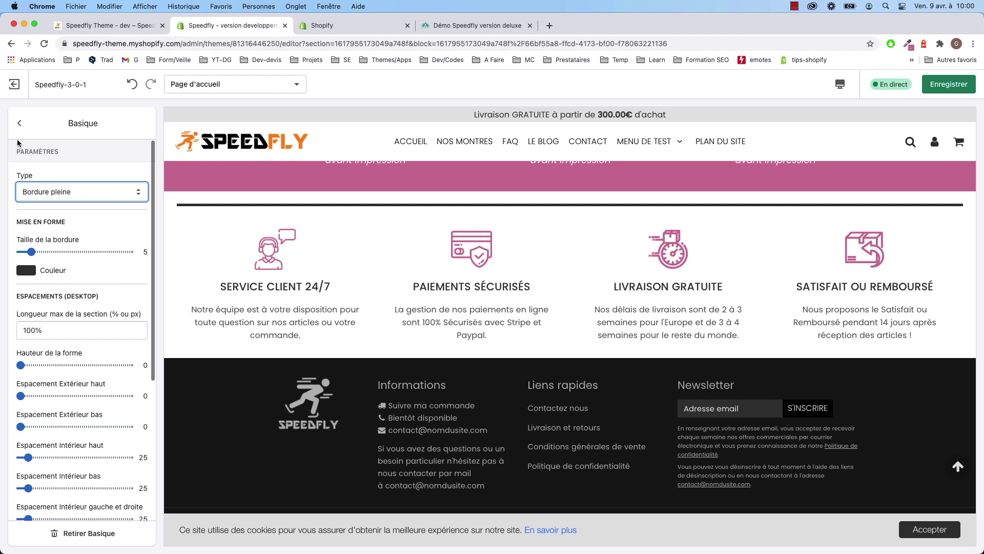
pyautogui.click(20, 127)
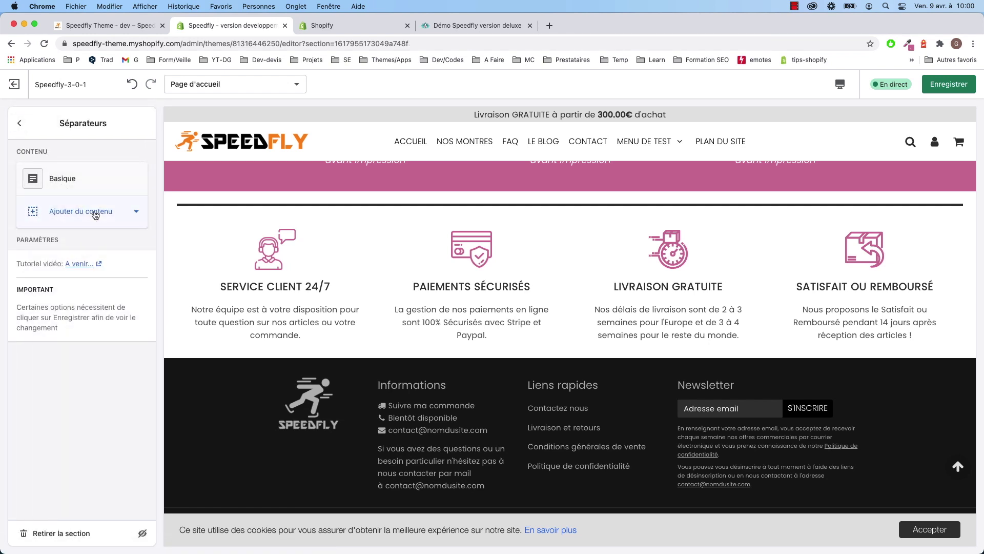
# Add a Background block to the Séparateurs section and set its gradient direction to 62, after trying 0
pyautogui.click(78, 212)
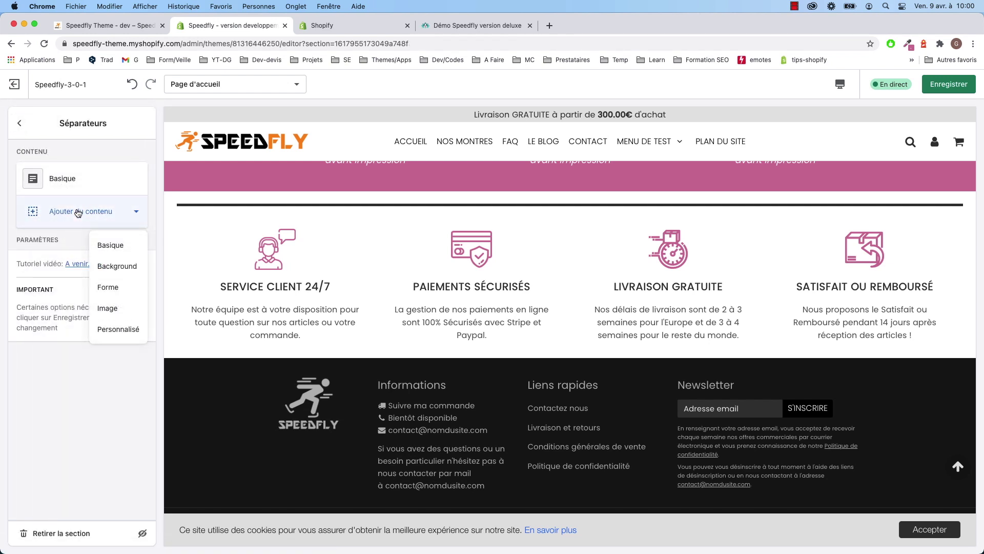
pyautogui.click(118, 266)
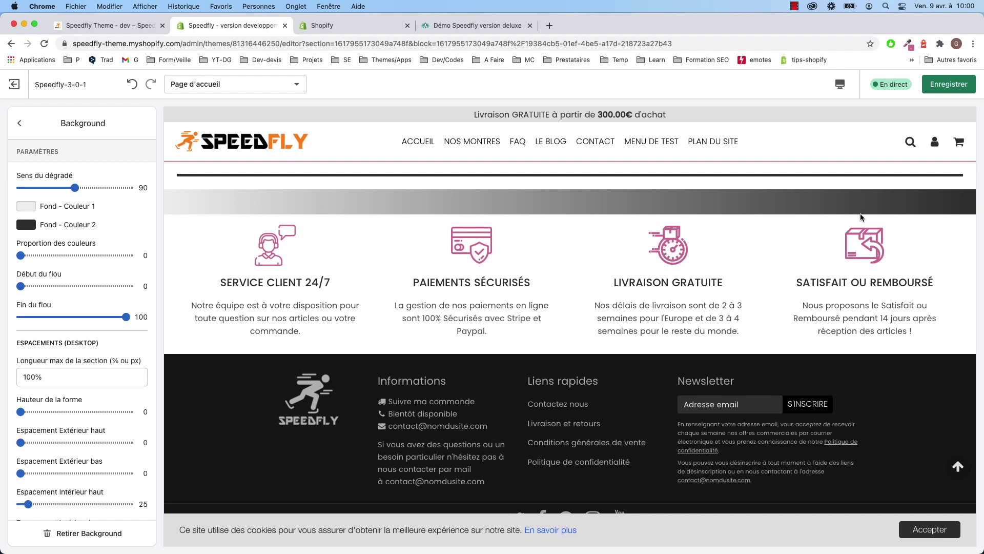
pyautogui.scroll(-5, 103, 246)
pyautogui.scroll(5, 93, 256)
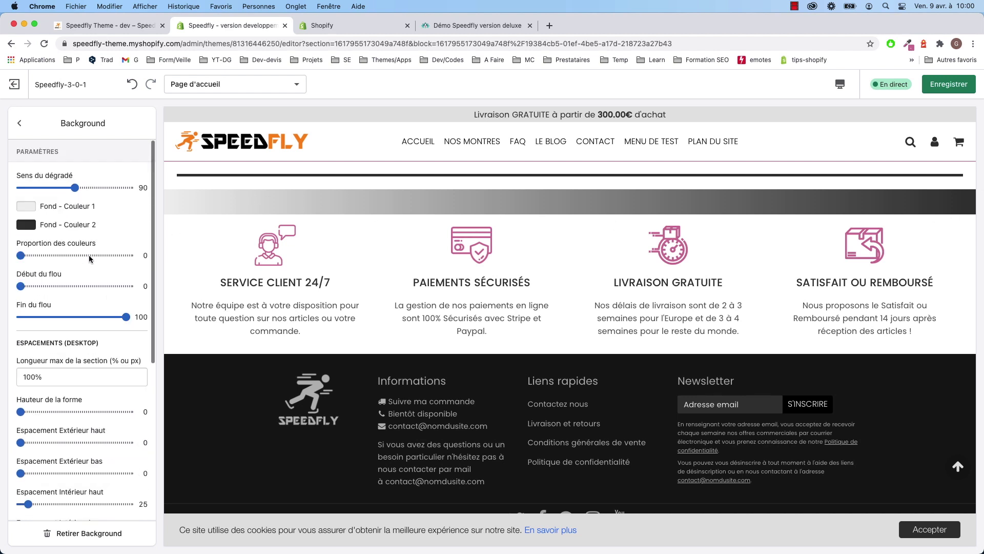
pyautogui.scroll(-5, 89, 259)
pyautogui.scroll(5, 90, 259)
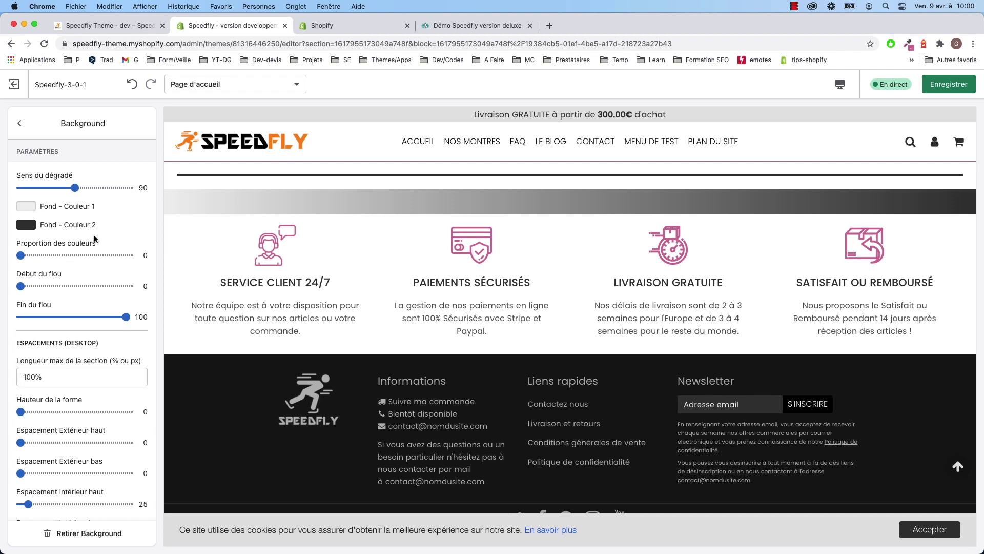
pyautogui.moveTo(74, 188); pyautogui.dragTo(3, 188)
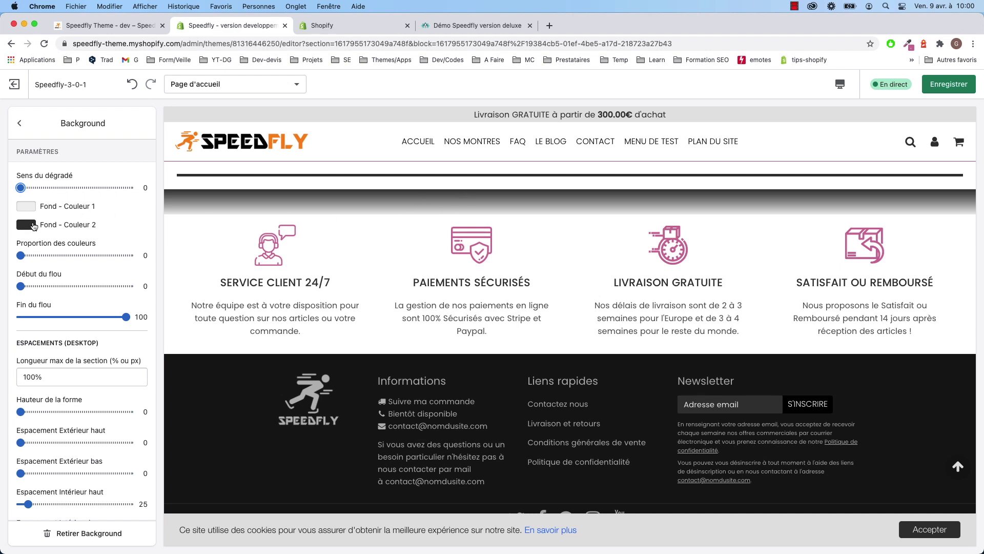
pyautogui.moveTo(21, 188); pyautogui.dragTo(58, 187)
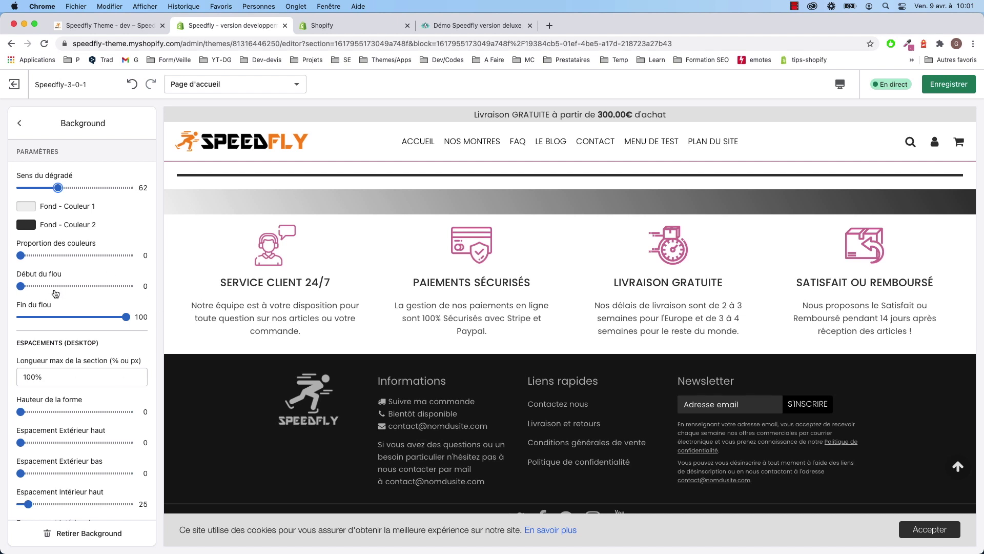
pyautogui.click(20, 125)
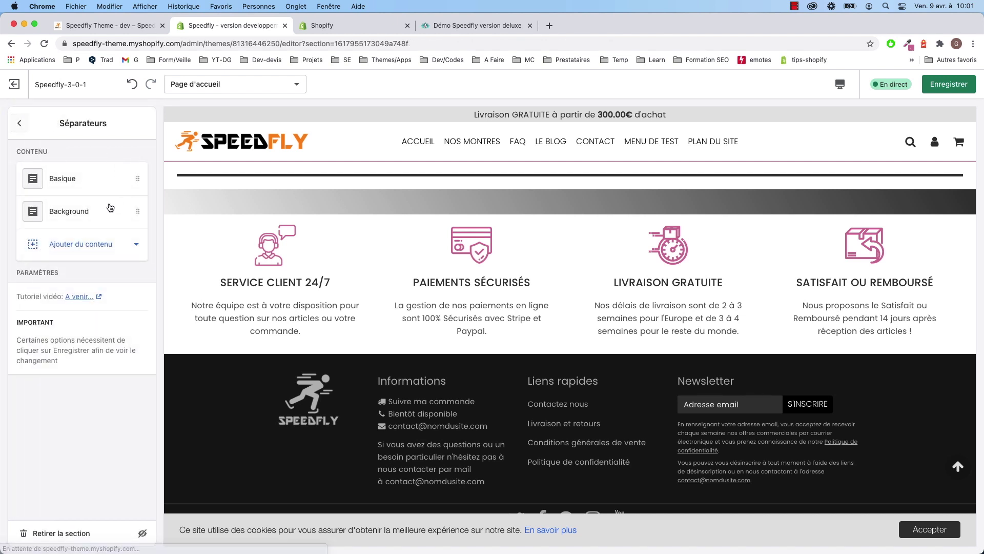
# Add a Forme block to the Séparateurs section and open its settings
pyautogui.click(129, 247)
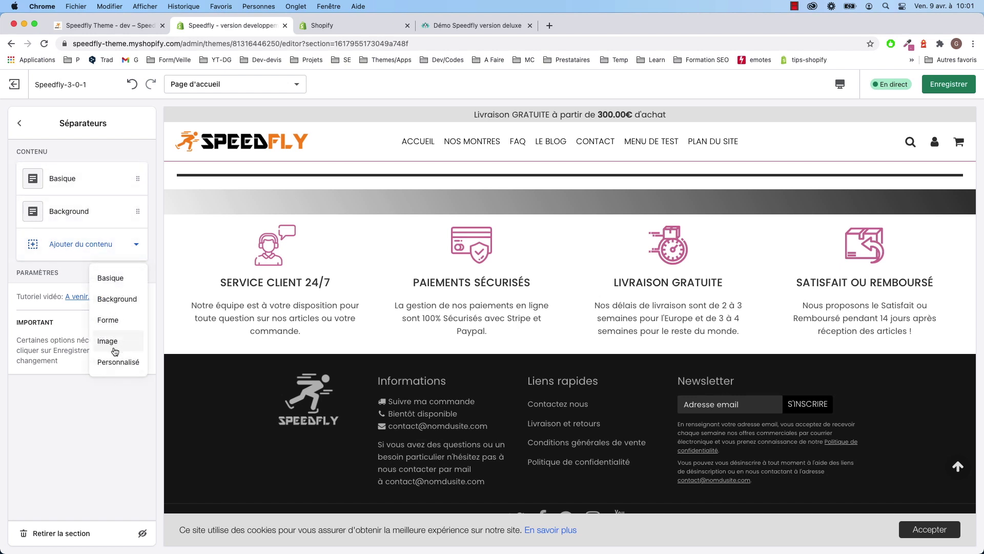
pyautogui.click(76, 211)
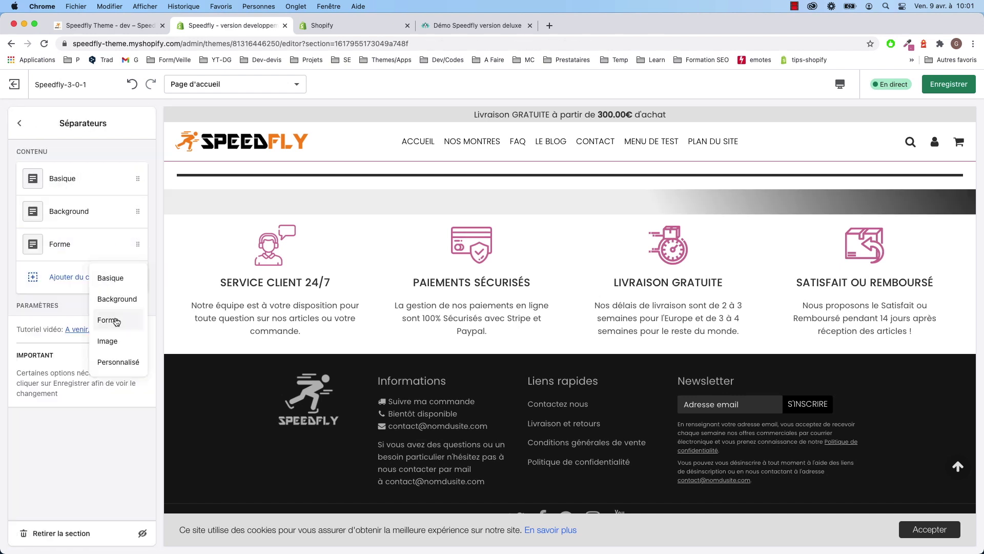
pyautogui.click(117, 322)
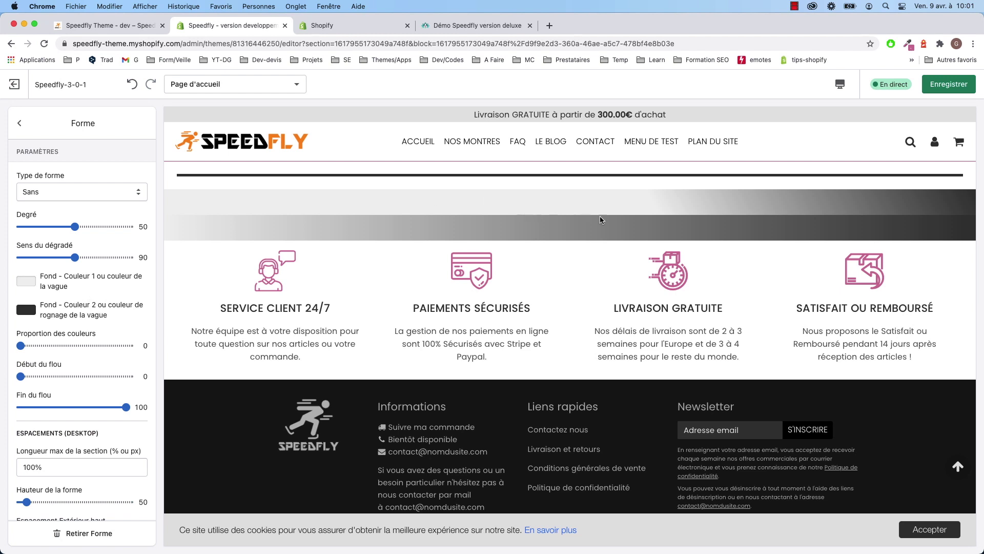
# Try the Triangle - haut, Triangle - bas and Arrondi - bas shape types on the Forme block, ending on Vague - bas
pyautogui.click(43, 191)
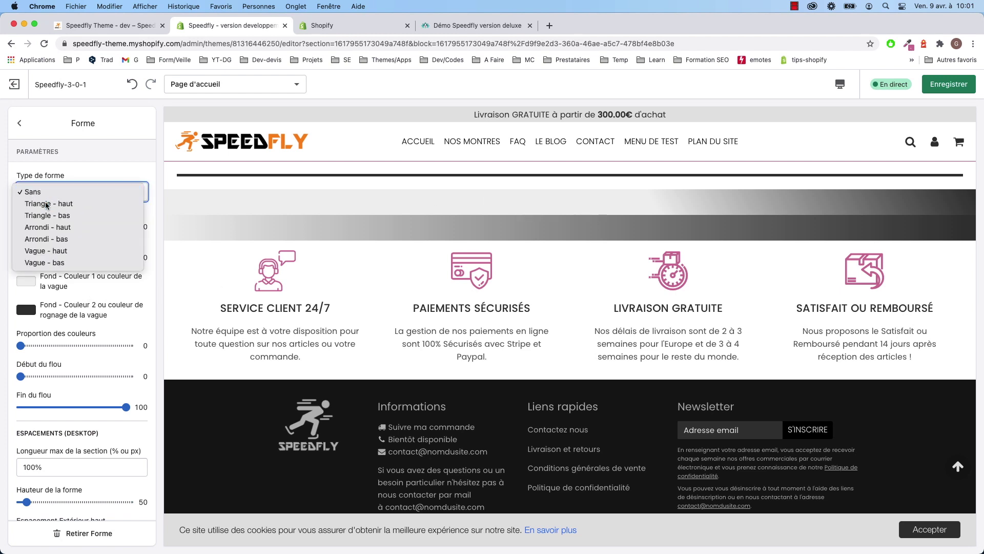
pyautogui.click(46, 205)
pyautogui.click(46, 193)
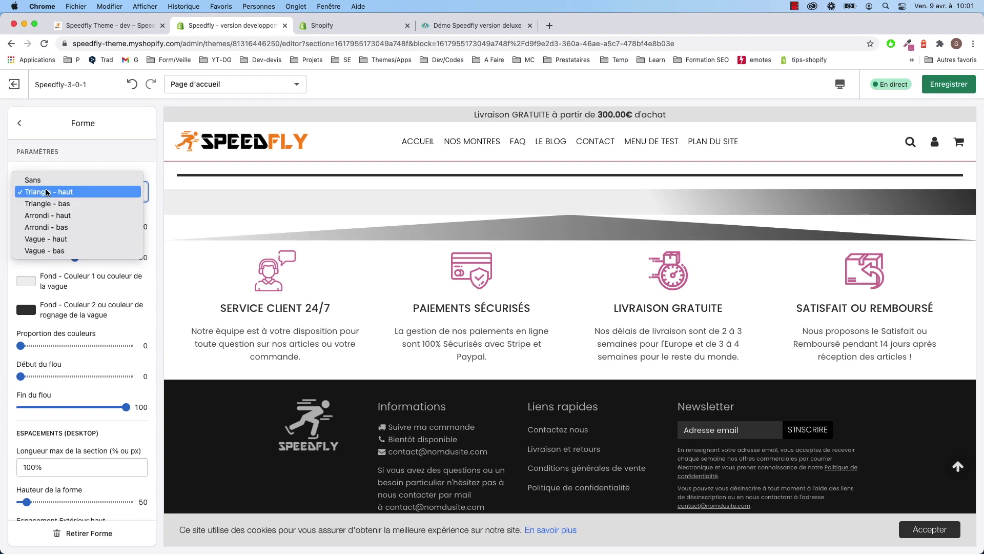
pyautogui.click(48, 203)
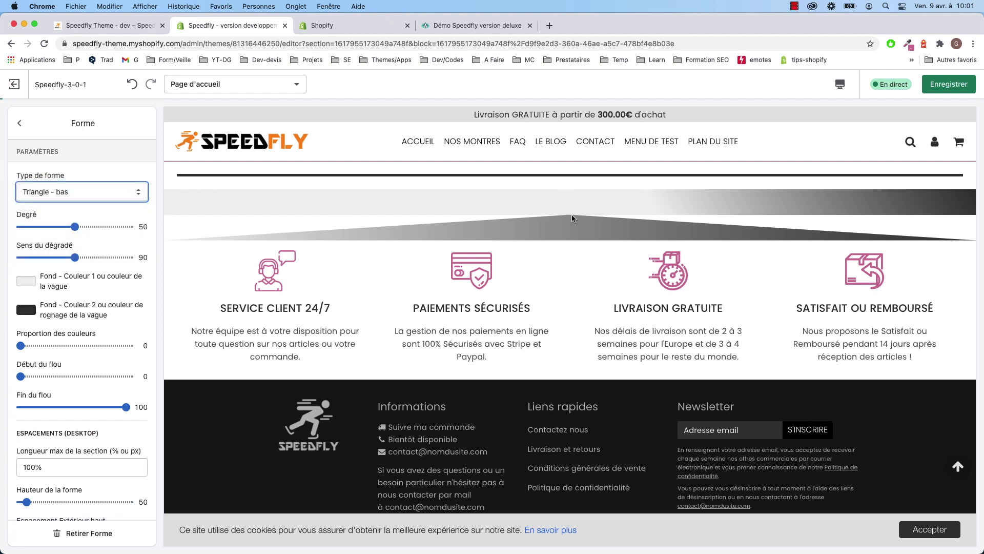
pyautogui.click(57, 191)
pyautogui.click(60, 216)
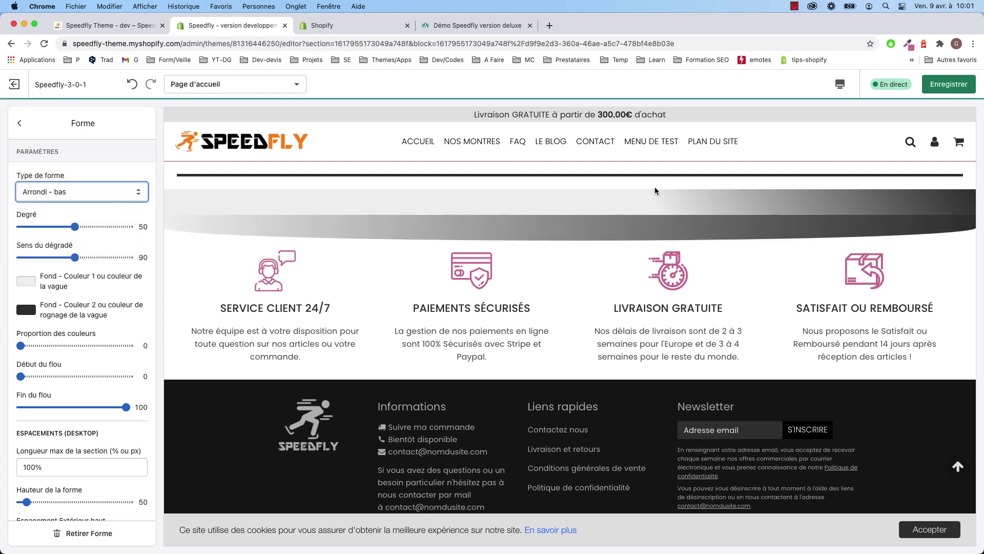
pyautogui.click(79, 197)
pyautogui.click(51, 203)
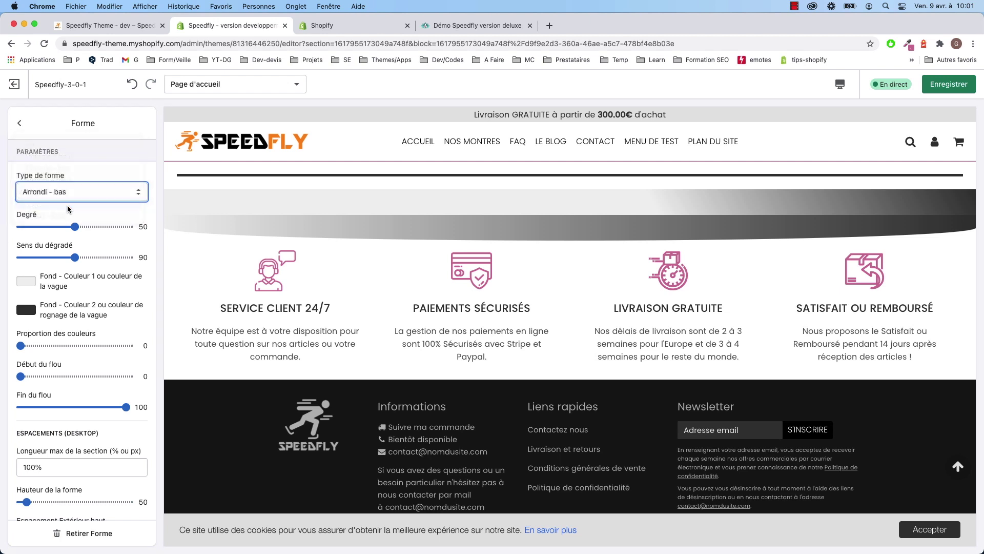
pyautogui.press('Down')
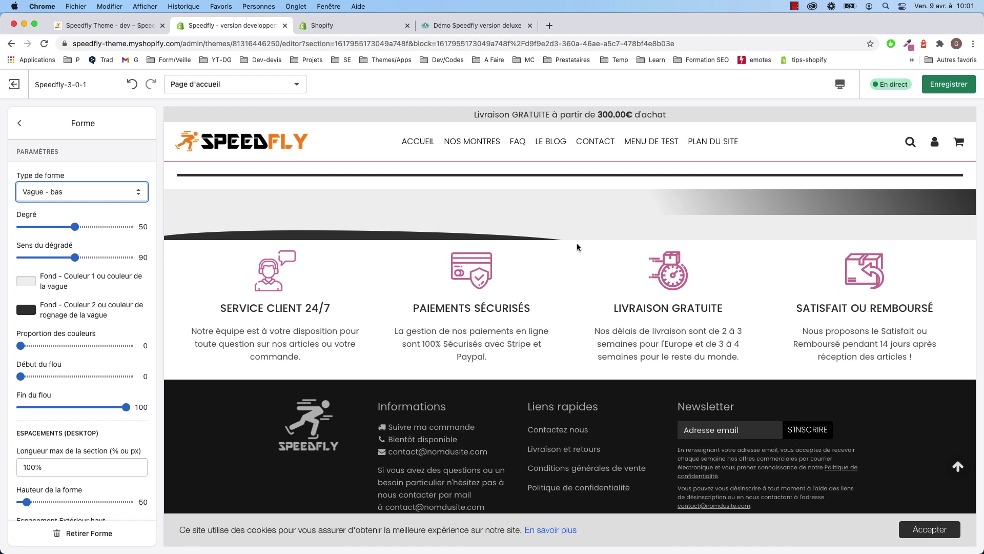
# Add Image and Personnalisé blocks to the Séparateurs section and review the Personnalisé block's HTML code and spacing settings
pyautogui.scroll(-5, 99, 341)
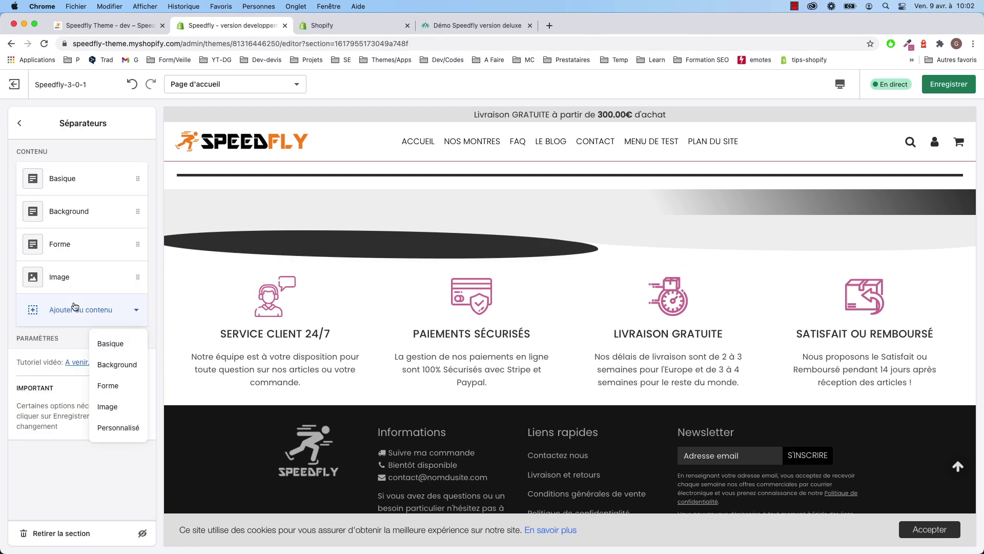
pyautogui.click(123, 432)
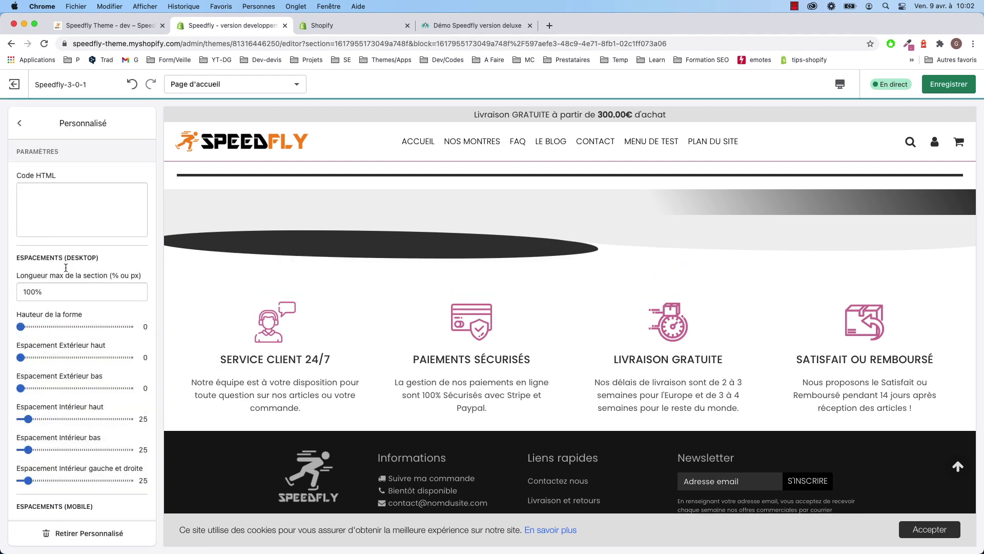
pyautogui.click(53, 192)
pyautogui.scroll(-5, 88, 377)
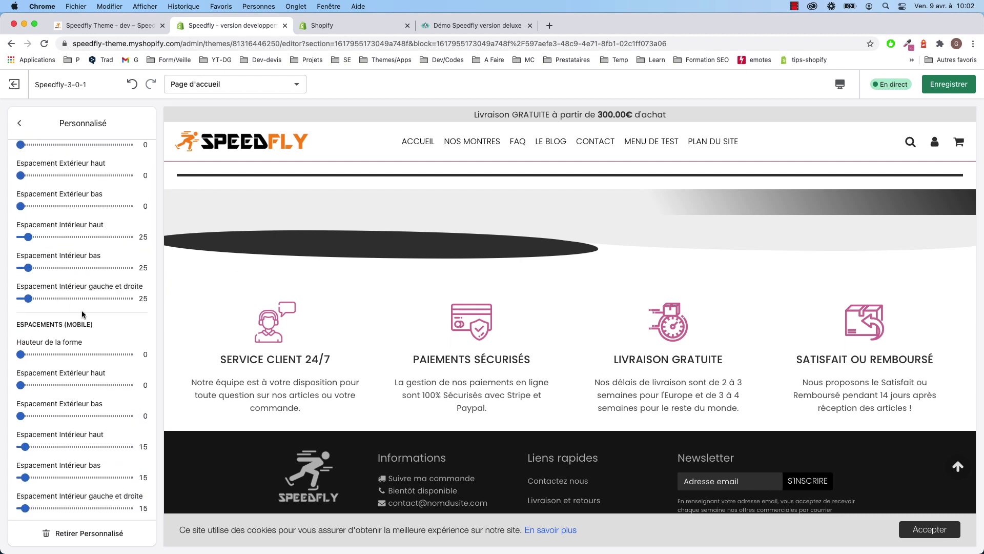
pyautogui.scroll(3, 638, 268)
pyautogui.scroll(5, 60, 281)
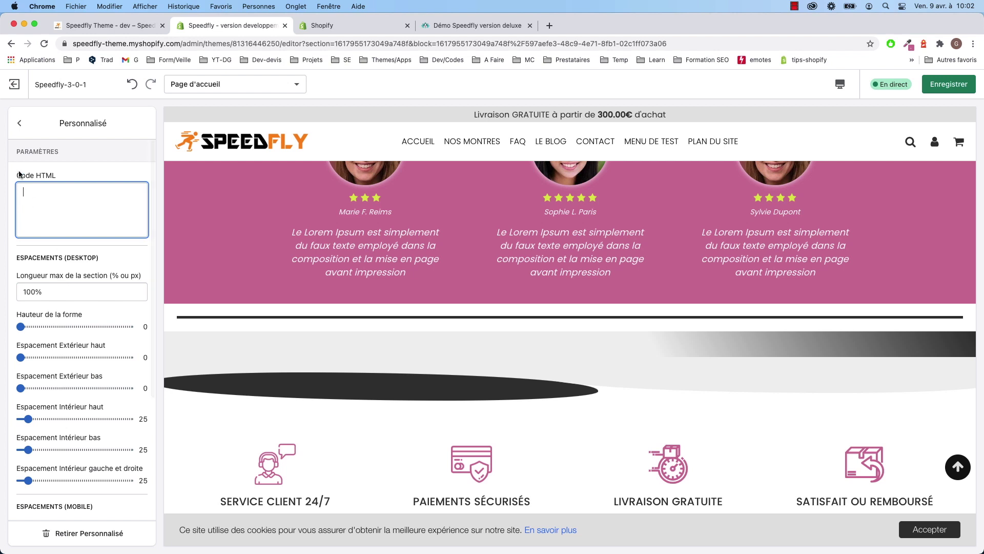
# Leave the Personnalisé block, consult the 3.0 update list in the Speed Ecom App and return to the Speedfly-3-0-1 theme editor
pyautogui.click(21, 124)
pyautogui.hotkey('ctrl', 'Tab')
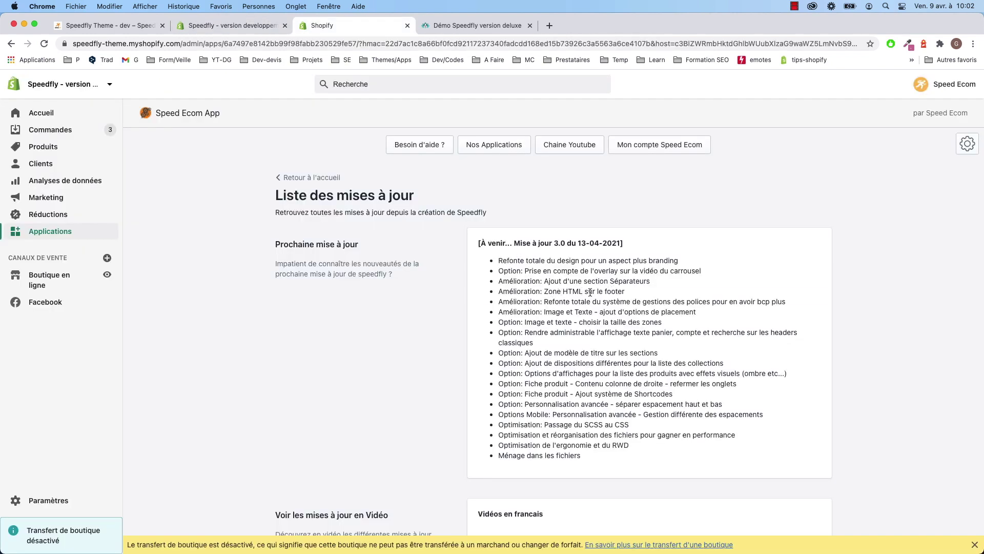
pyautogui.click(259, 25)
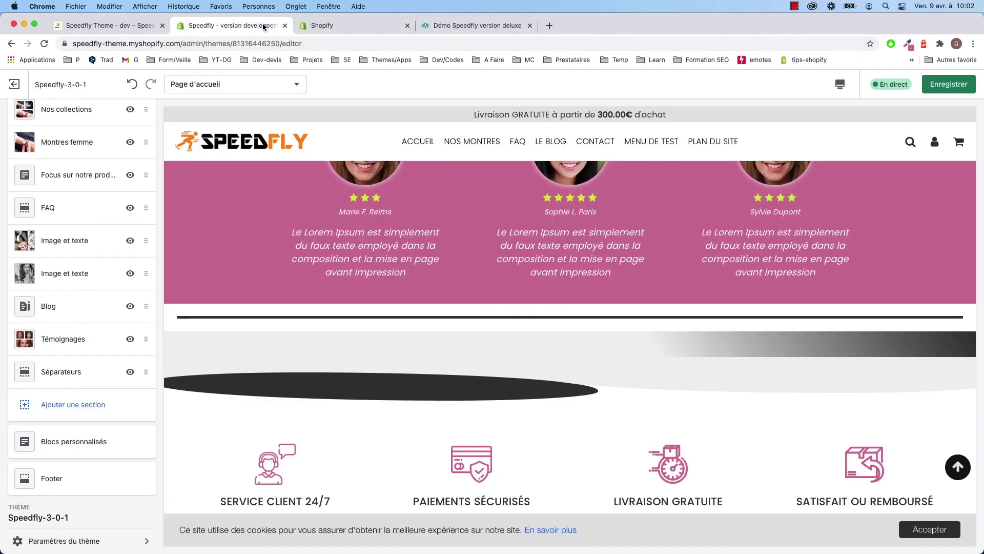
# Open the Informations block of the Footer section and show its Zone HTML field
pyautogui.scroll(2, 46, 330)
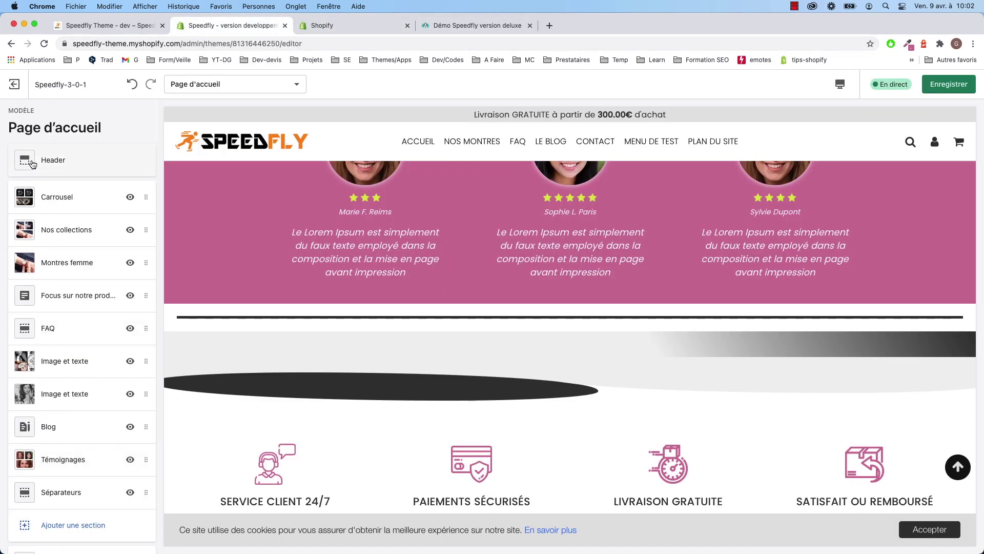
pyautogui.scroll(-3, 52, 359)
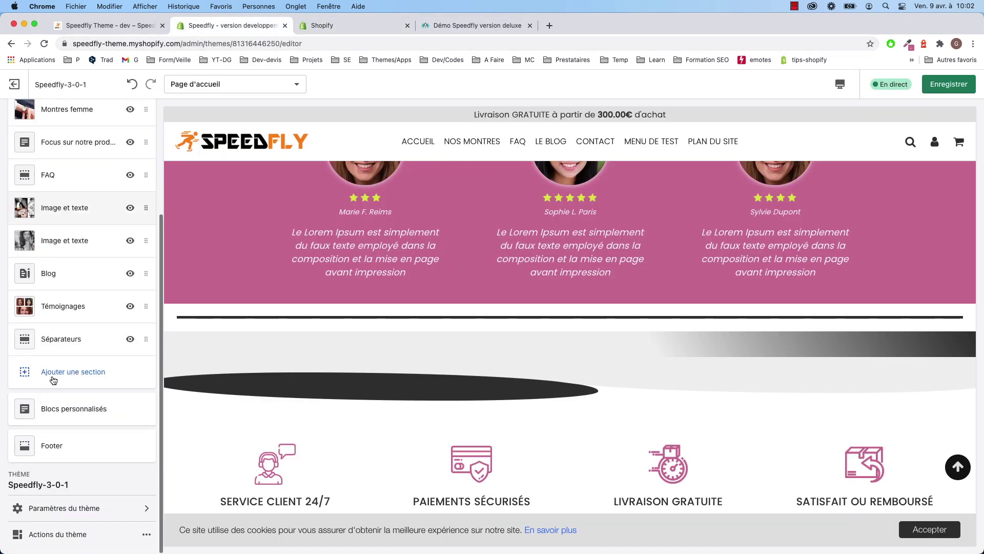
pyautogui.click(62, 449)
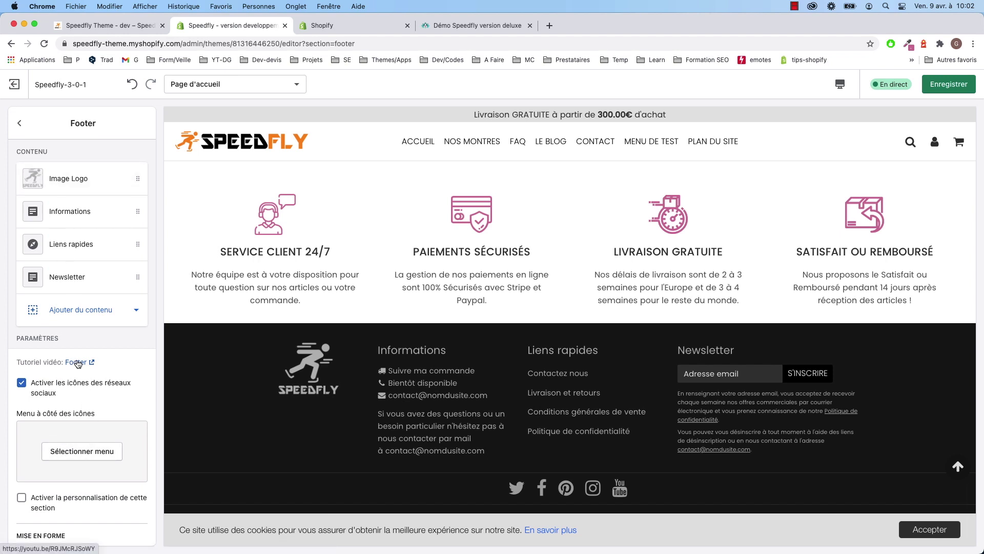
pyautogui.click(72, 215)
pyautogui.click(53, 340)
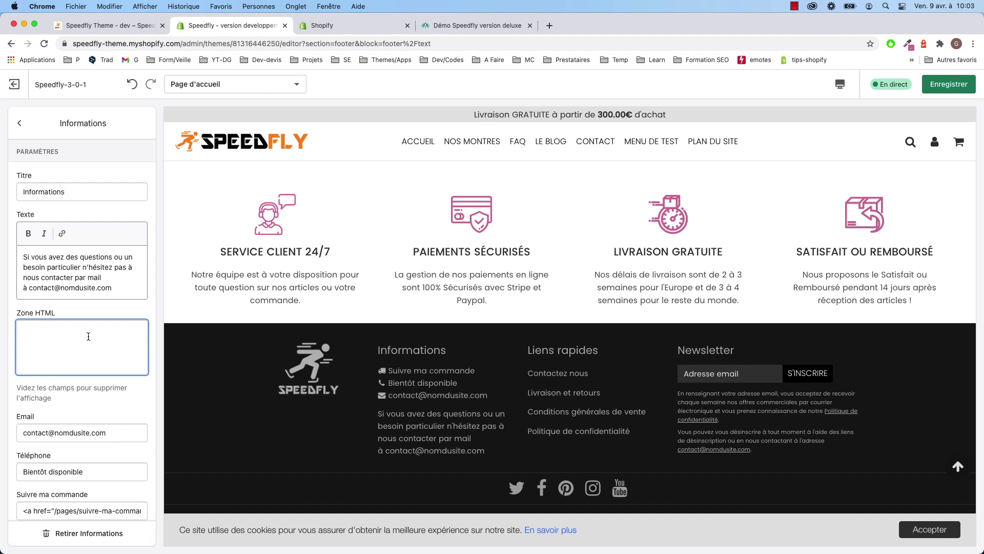
# Consult the 3.0 update list again, then leave the Footer settings and reload the theme editor without saving
pyautogui.click(352, 28)
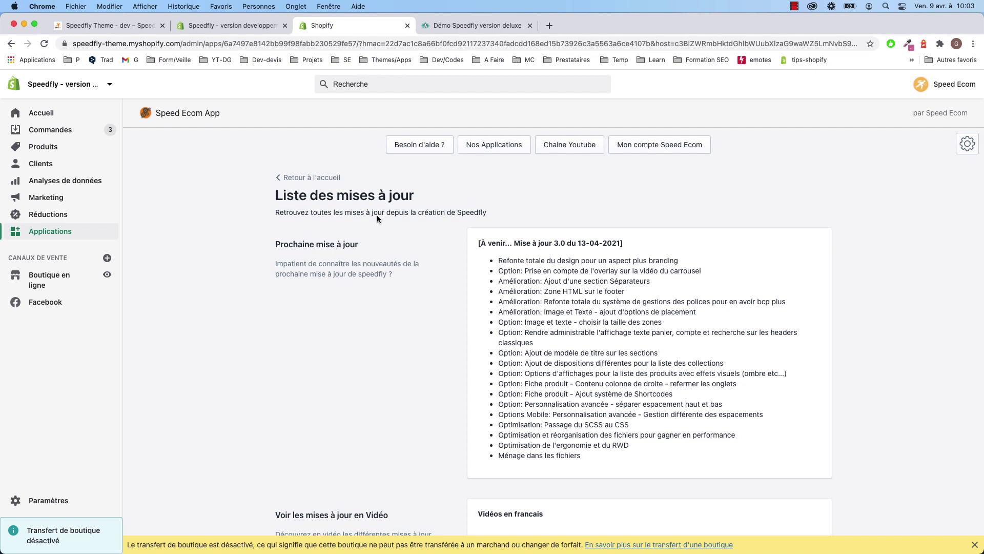
pyautogui.click(236, 27)
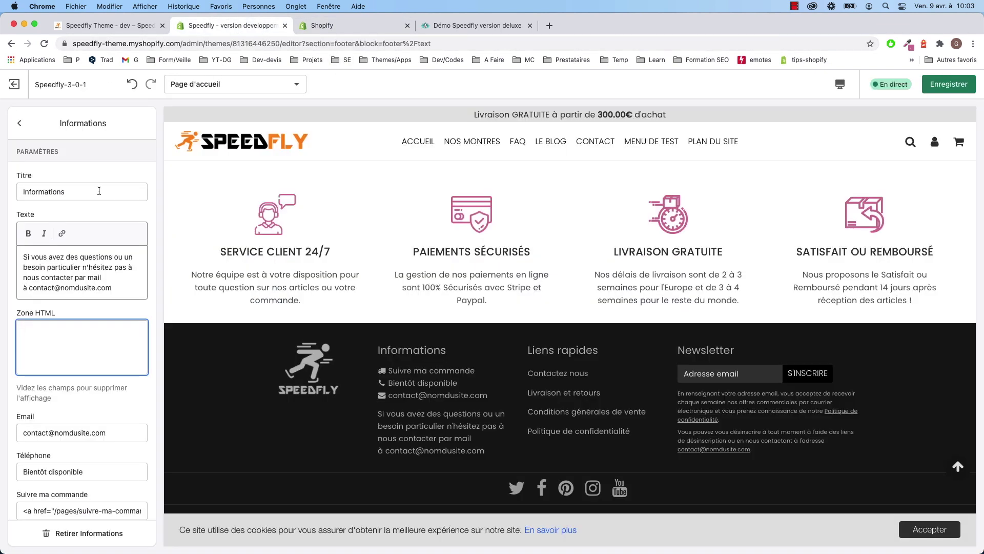
pyautogui.click(20, 123)
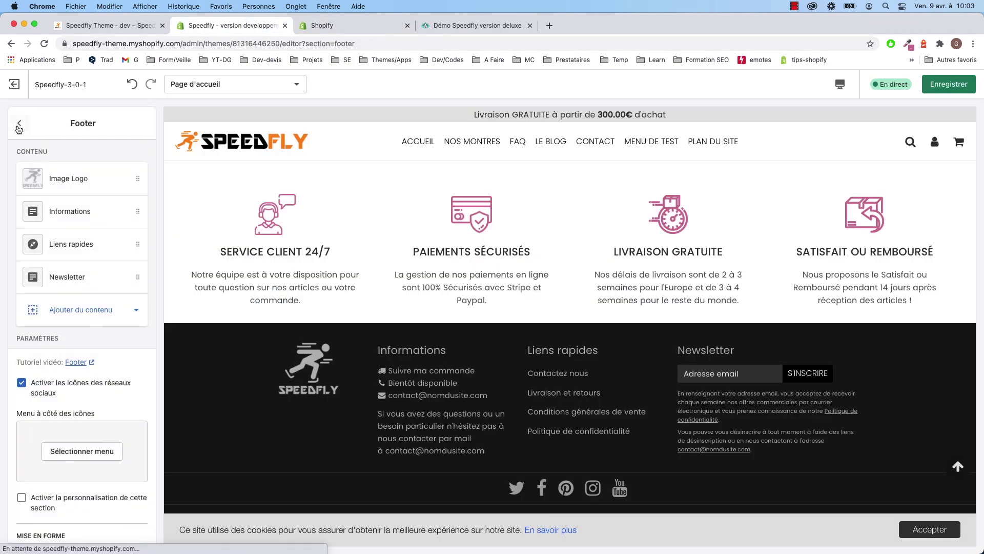
pyautogui.click(45, 45)
pyautogui.press('Return')
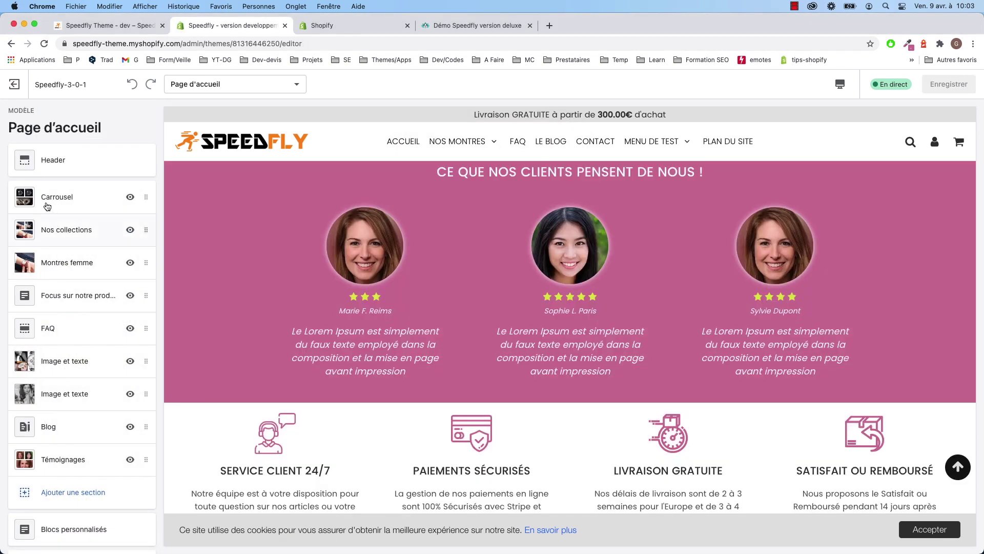
# Open the Typographie category in the theme settings
pyautogui.scroll(-3, 90, 464)
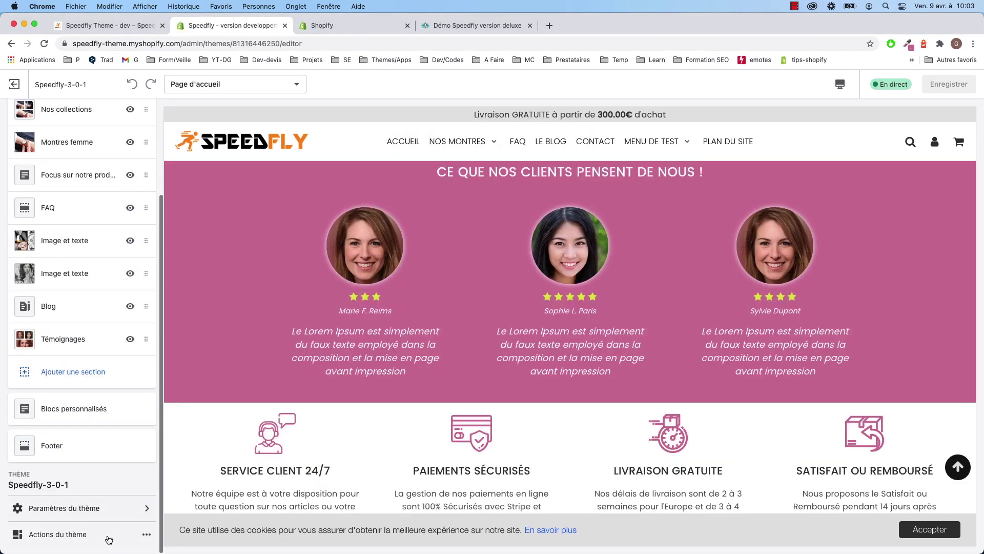
pyautogui.click(81, 508)
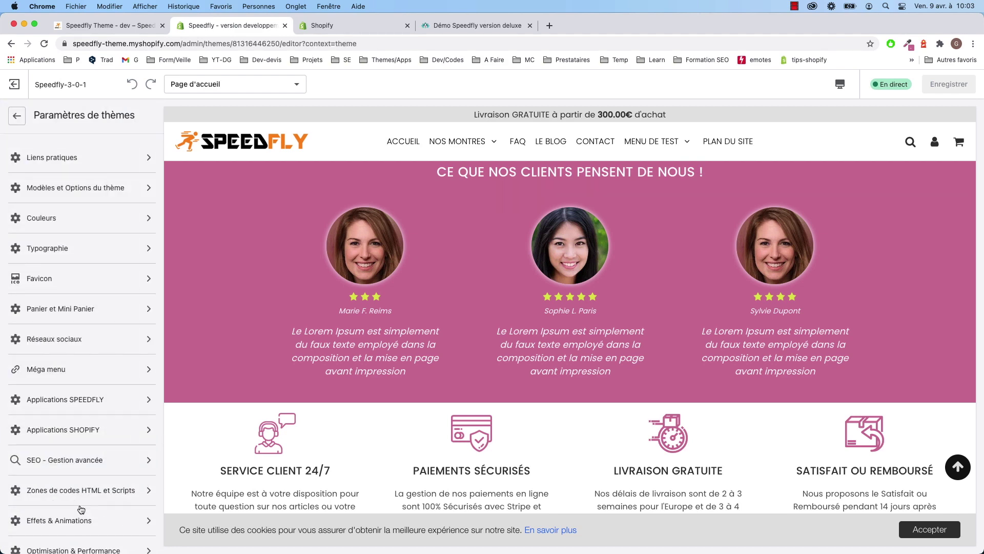
pyautogui.click(55, 248)
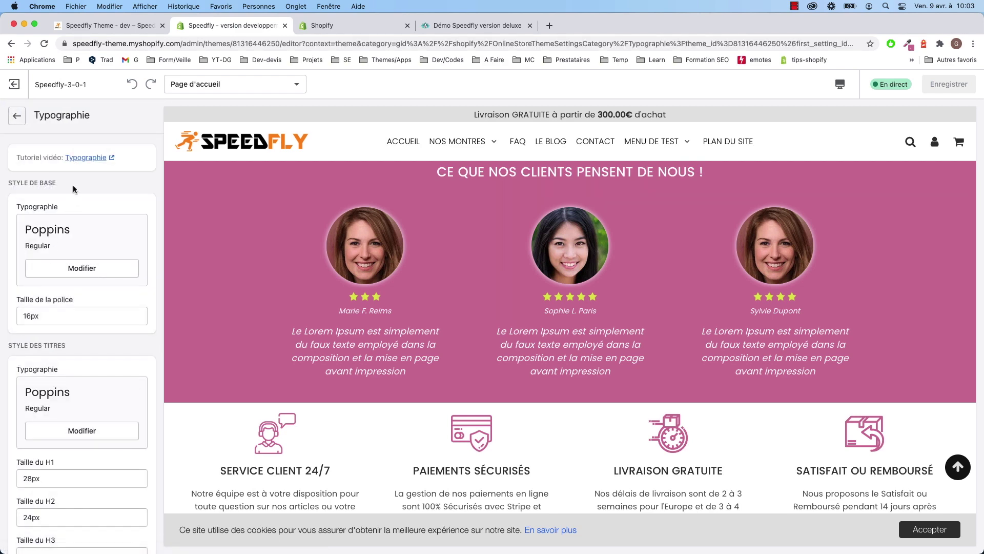
# Browse the fonts available for the base style, loading more of them, and return to the update list in the Speed Ecom App
pyautogui.click(90, 271)
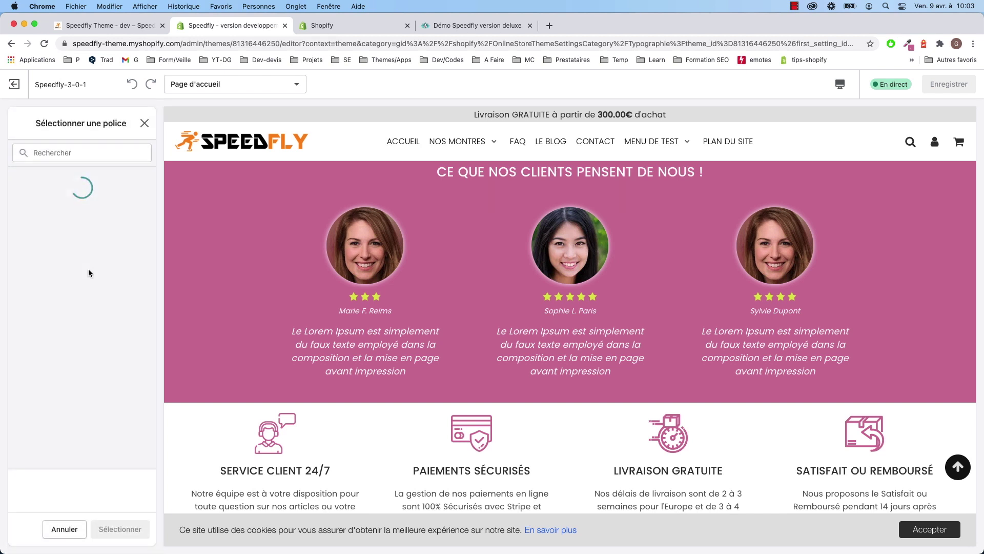
pyautogui.scroll(-5, 52, 308)
pyautogui.scroll(-4, 51, 307)
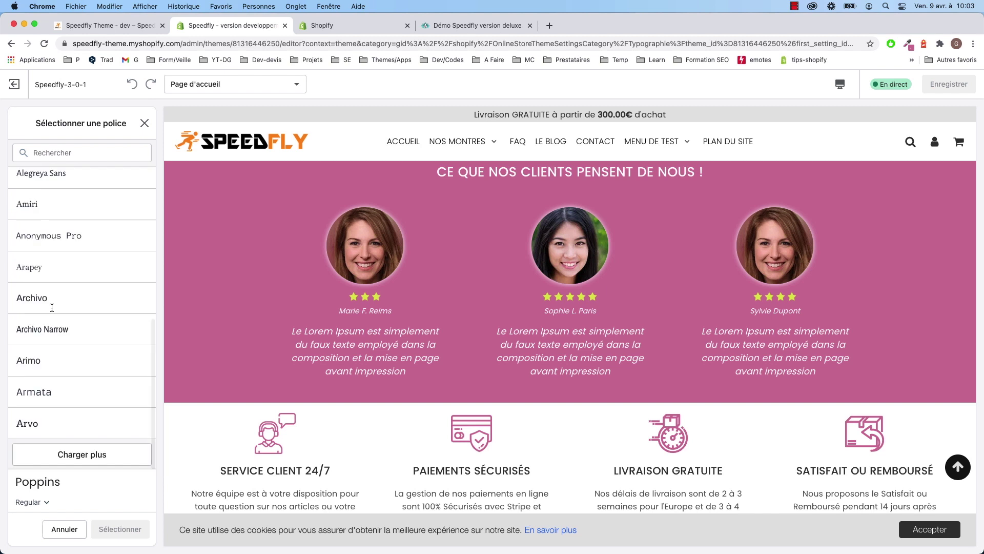
pyautogui.click(81, 455)
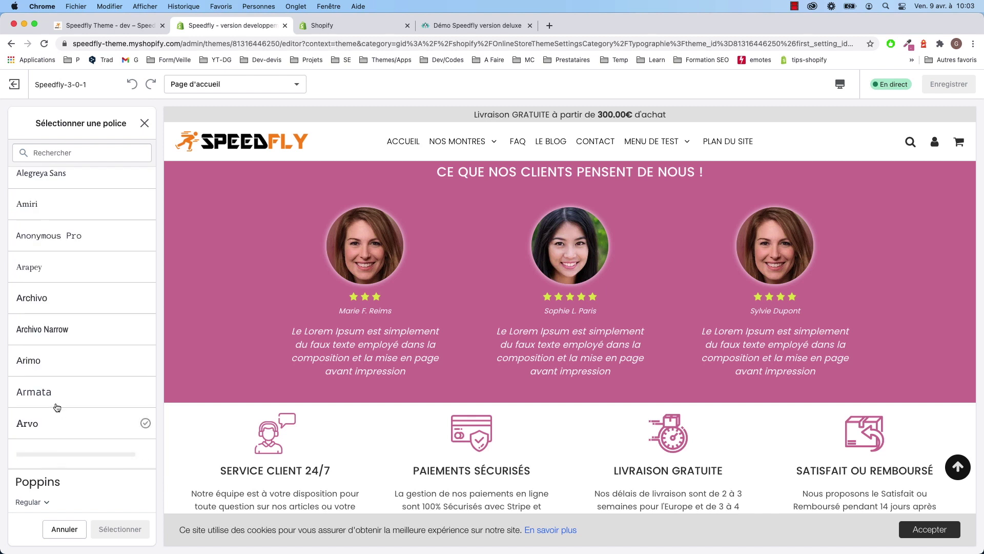
pyautogui.scroll(-5, 58, 399)
pyautogui.scroll(-9, 58, 395)
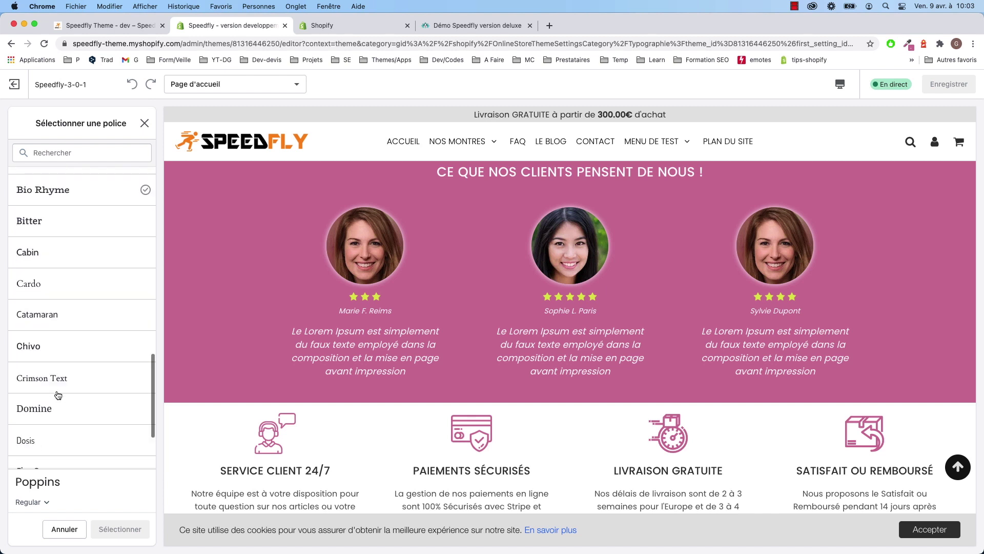
pyautogui.click(81, 458)
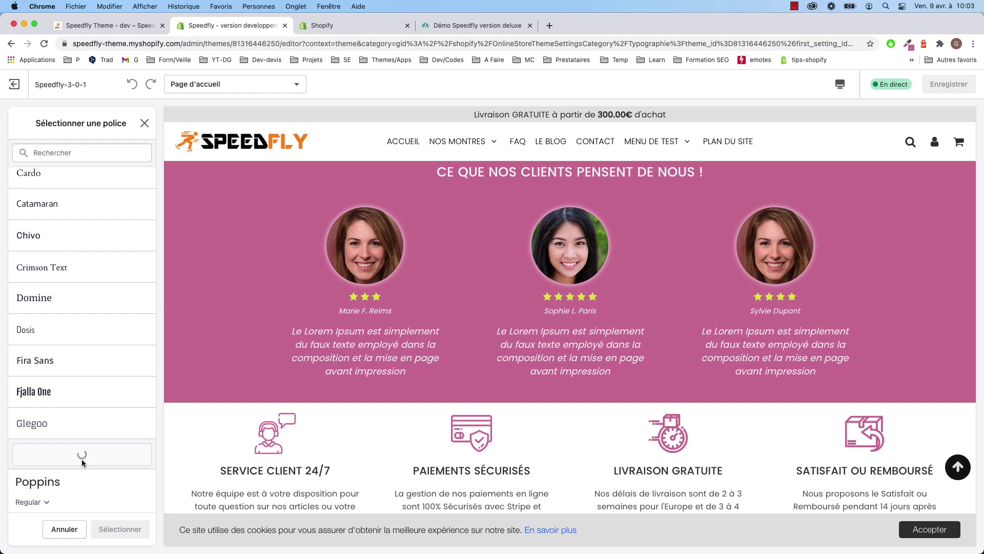
pyautogui.scroll(-14, 71, 408)
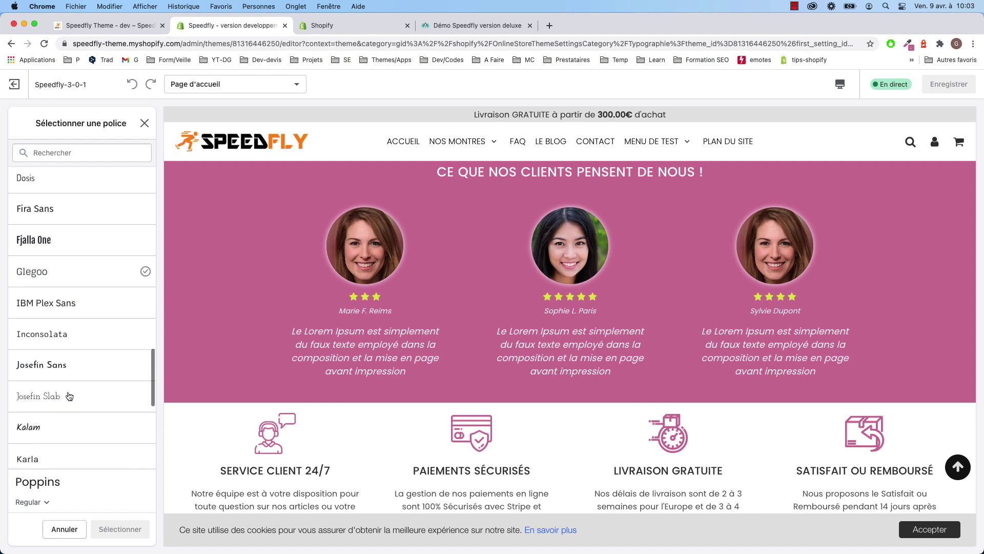
pyautogui.click(68, 410)
pyautogui.click(73, 458)
pyautogui.scroll(-1, 63, 411)
pyautogui.scroll(-10, 64, 410)
pyautogui.click(65, 407)
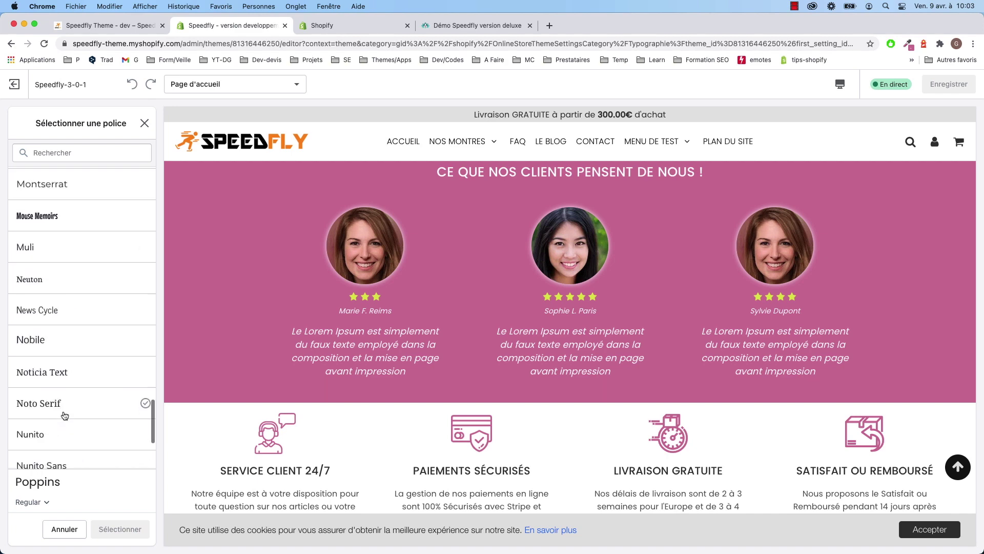
pyautogui.scroll(-4, 65, 412)
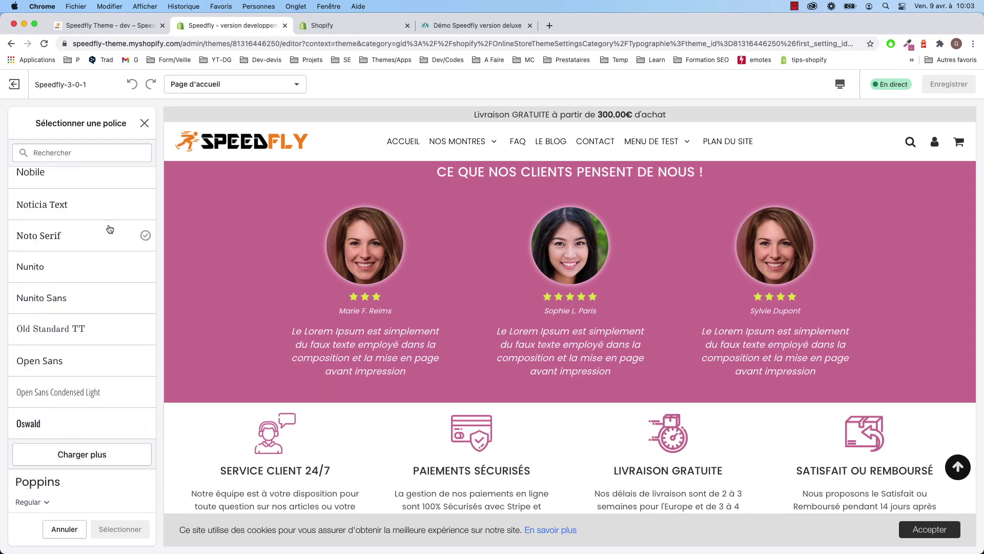
pyautogui.click(341, 25)
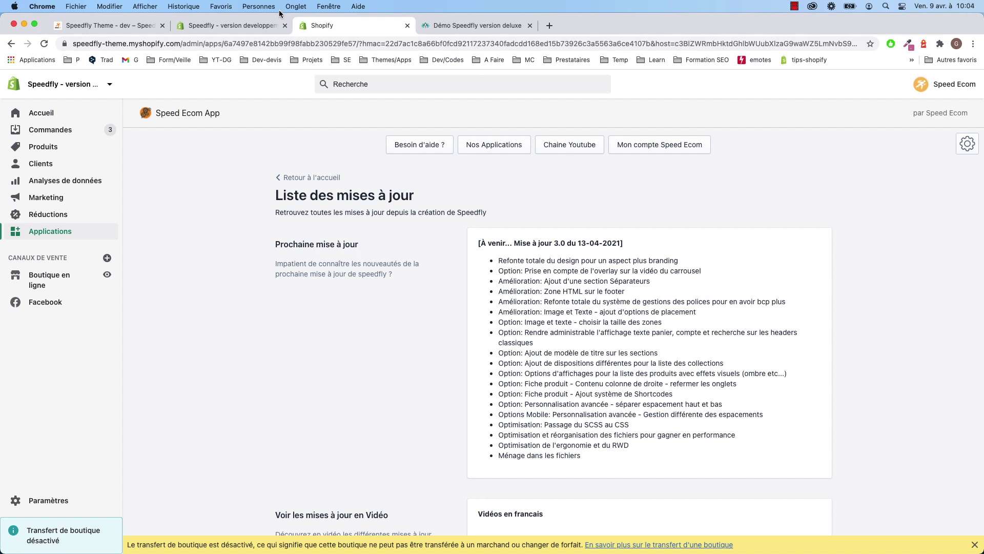
# Return to the theme editor, leave the Typographie settings and open the first Image et texte section of the home page
pyautogui.click(255, 26)
pyautogui.click(144, 123)
pyautogui.click(18, 120)
pyautogui.click(21, 123)
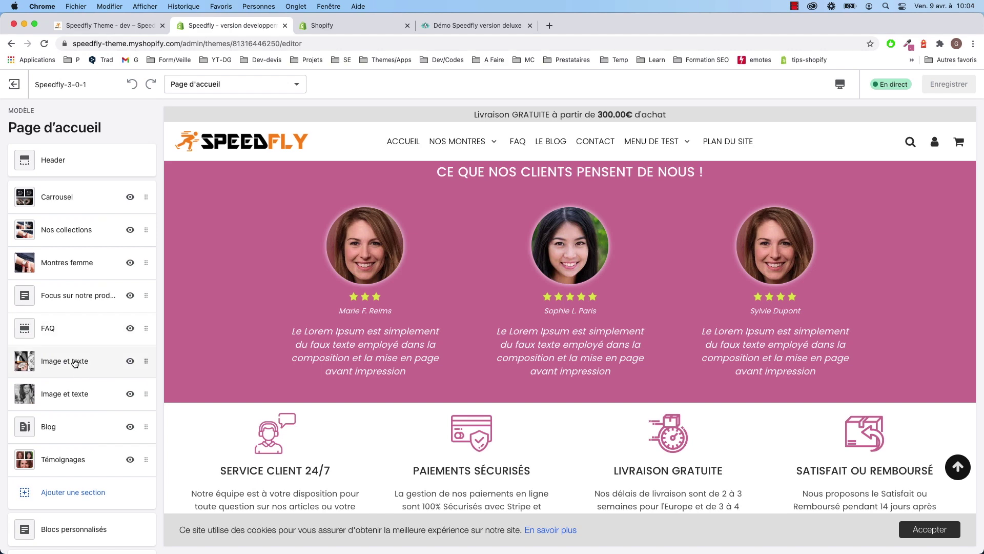
pyautogui.click(75, 363)
# Look through the Image et texte section's settings, from its content down to the desktop spacing options
pyautogui.scroll(-5, 62, 287)
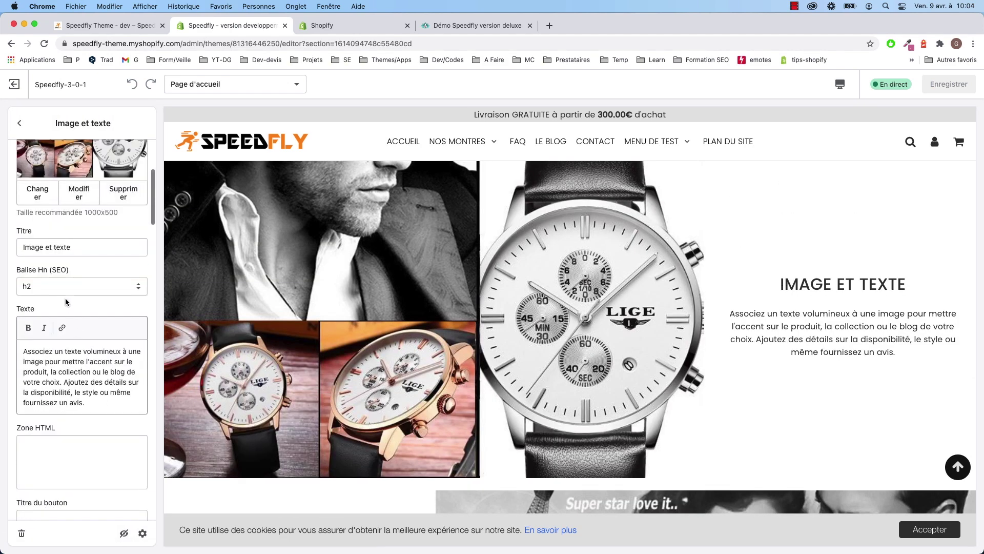
pyautogui.scroll(-7, 64, 297)
pyautogui.scroll(-7, 63, 291)
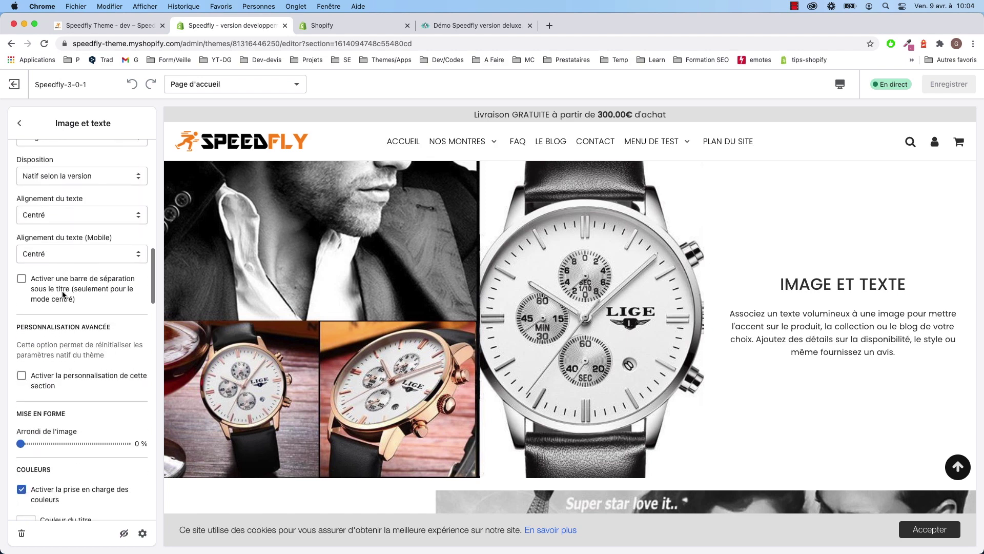
pyautogui.scroll(-5, 62, 293)
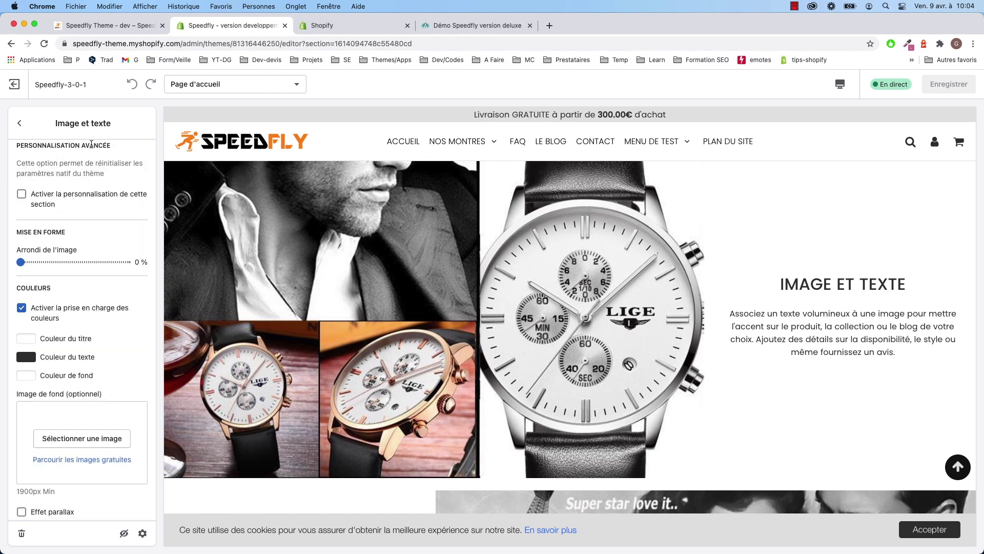
pyautogui.scroll(-5, 77, 264)
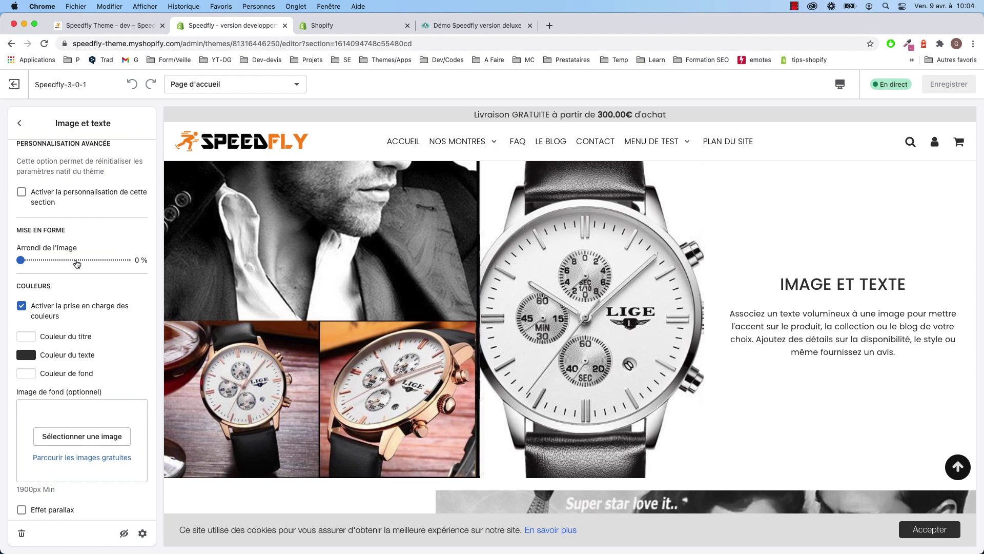
pyautogui.scroll(-14, 77, 264)
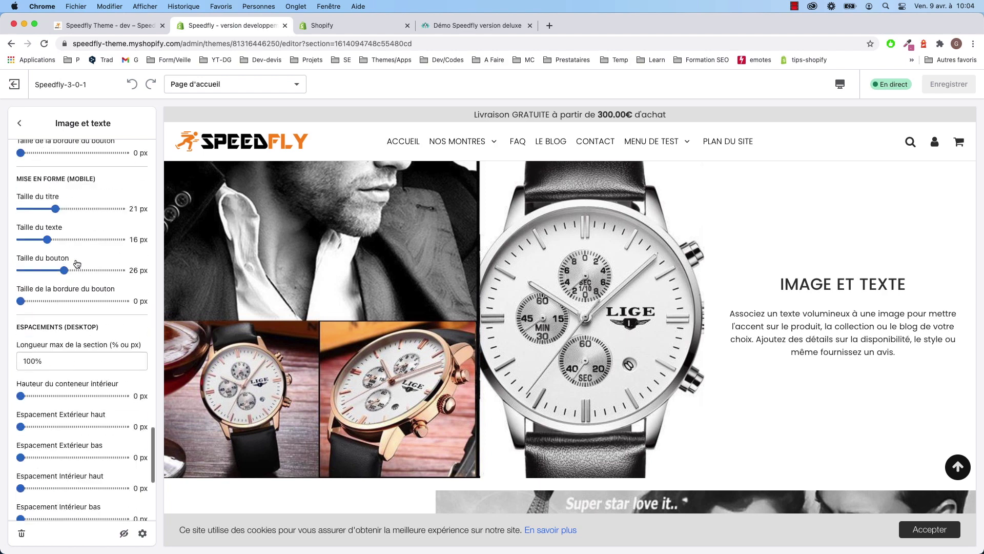
pyautogui.scroll(20, 76, 264)
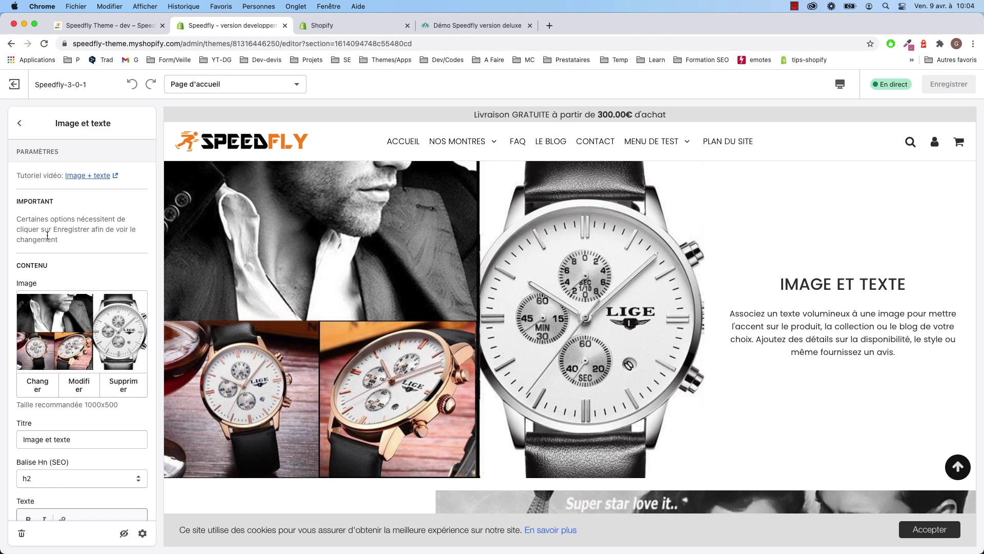
# Show the heading levels offered by the section's Balise Hn (SEO) setting without changing it
pyautogui.scroll(-4, 52, 270)
pyautogui.click(46, 341)
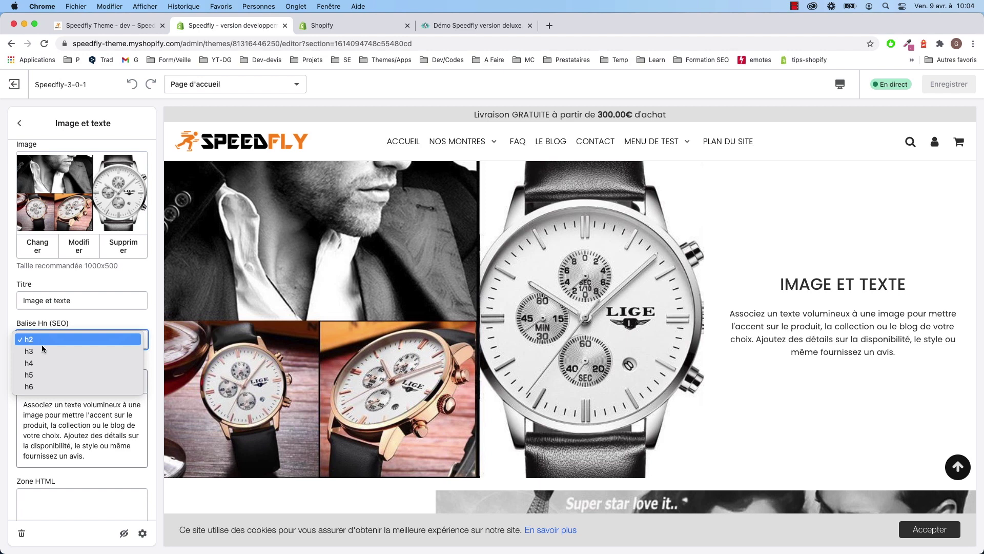
pyautogui.click(10, 298)
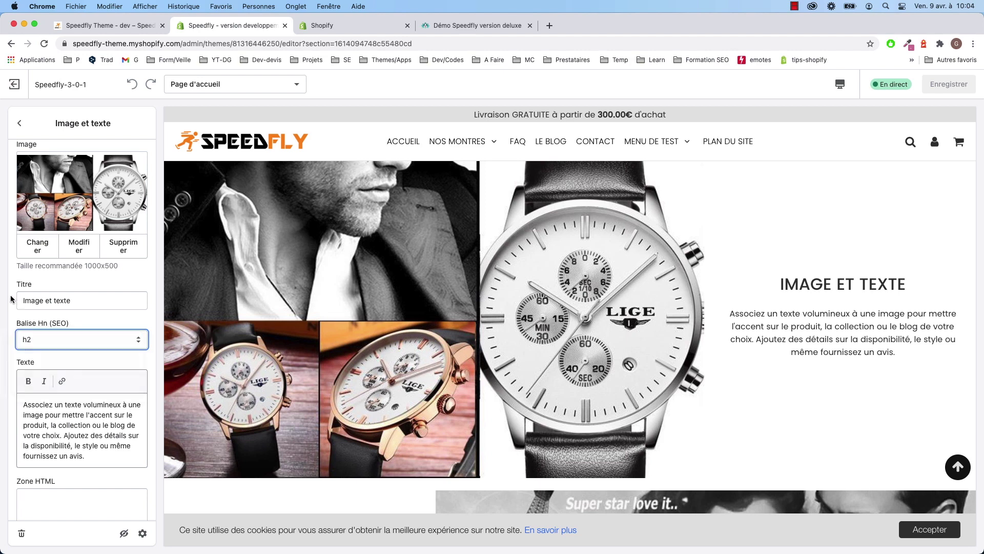
pyautogui.click(32, 339)
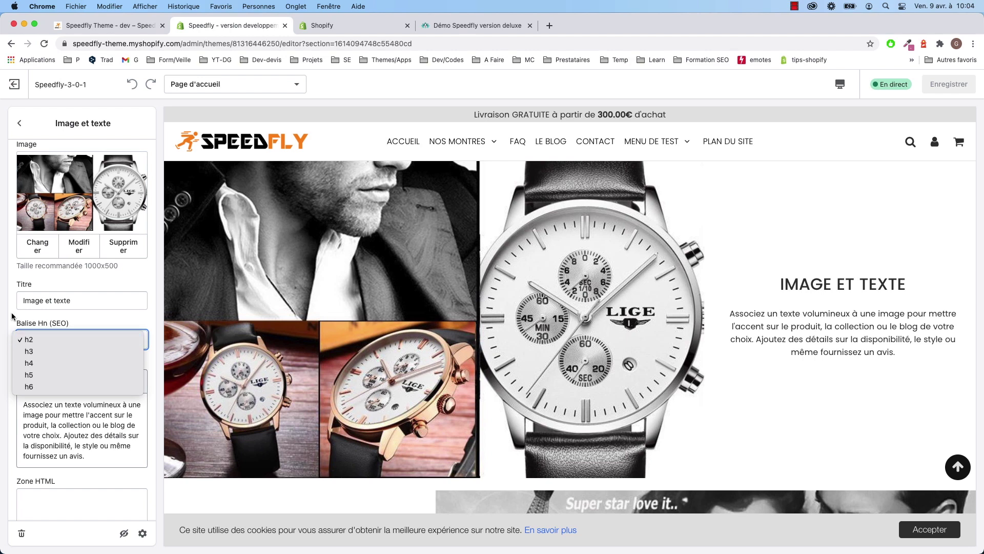
pyautogui.click(52, 341)
# Show the section's Zone HTML and Titre du bouton fields, continuing to its Mise en forme options
pyautogui.scroll(-3, 50, 340)
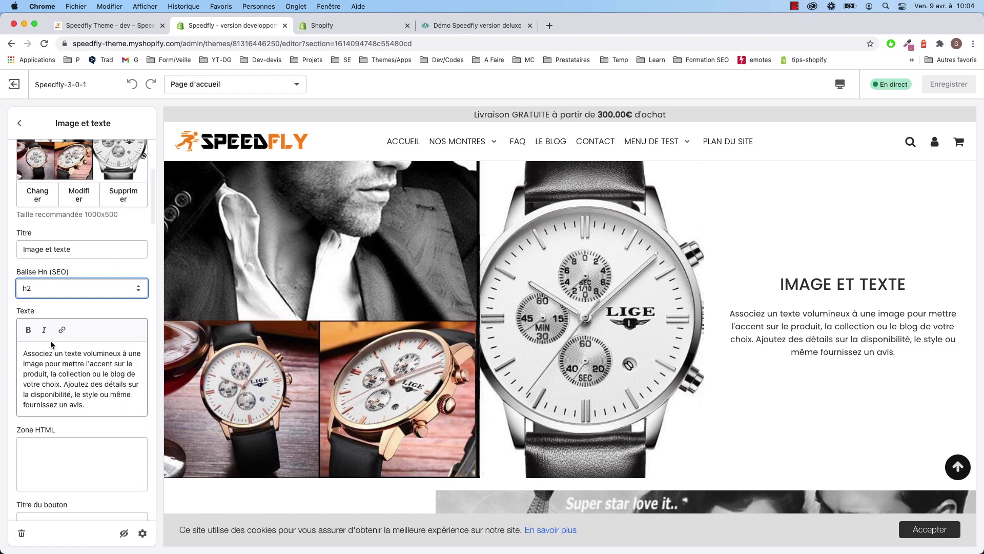
pyautogui.click(49, 440)
pyautogui.scroll(-5, 56, 415)
pyautogui.click(49, 347)
pyautogui.scroll(-1, 54, 351)
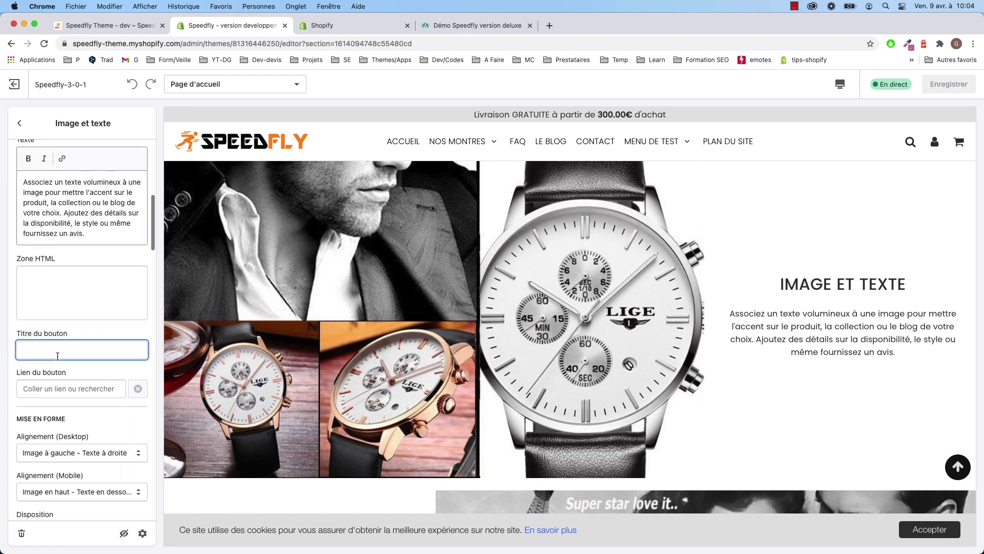
pyautogui.scroll(-5, 57, 357)
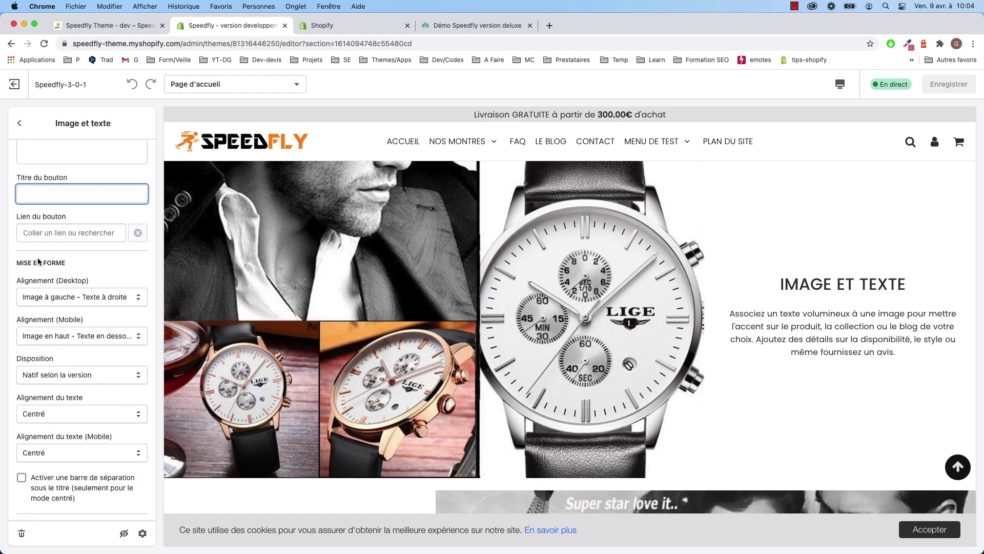
# Show the image and text placement choices for desktop and mobile alignment without changing them
pyautogui.click(63, 302)
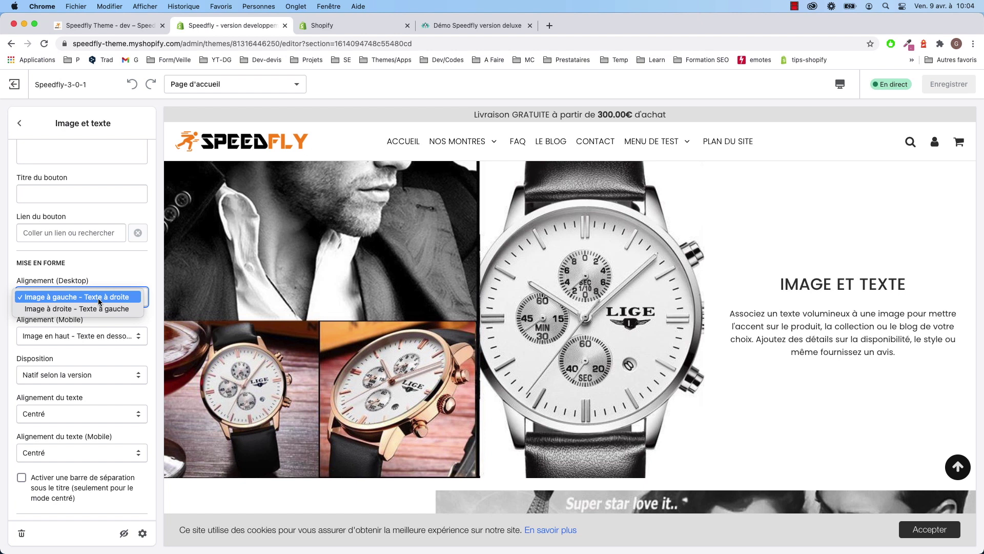
pyautogui.click(86, 296)
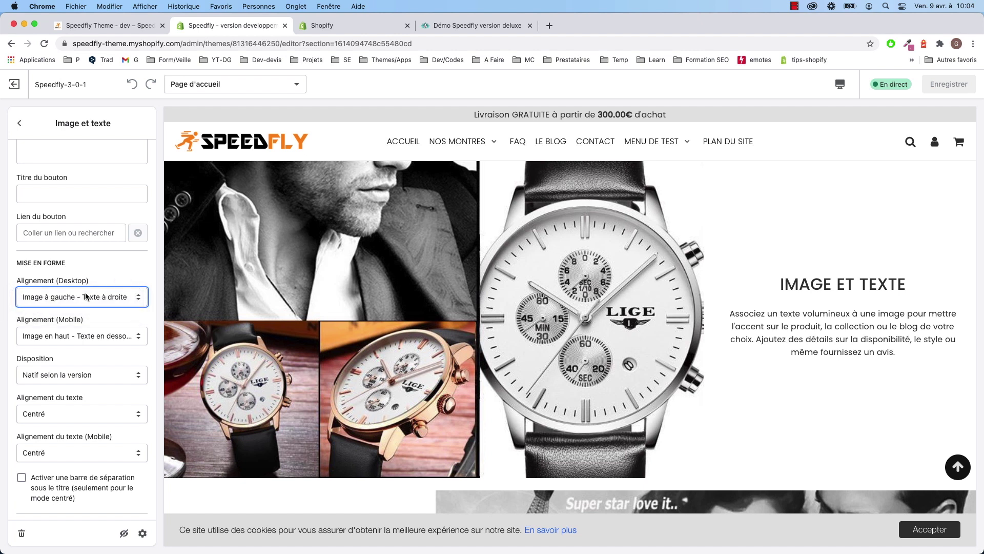
pyautogui.click(84, 336)
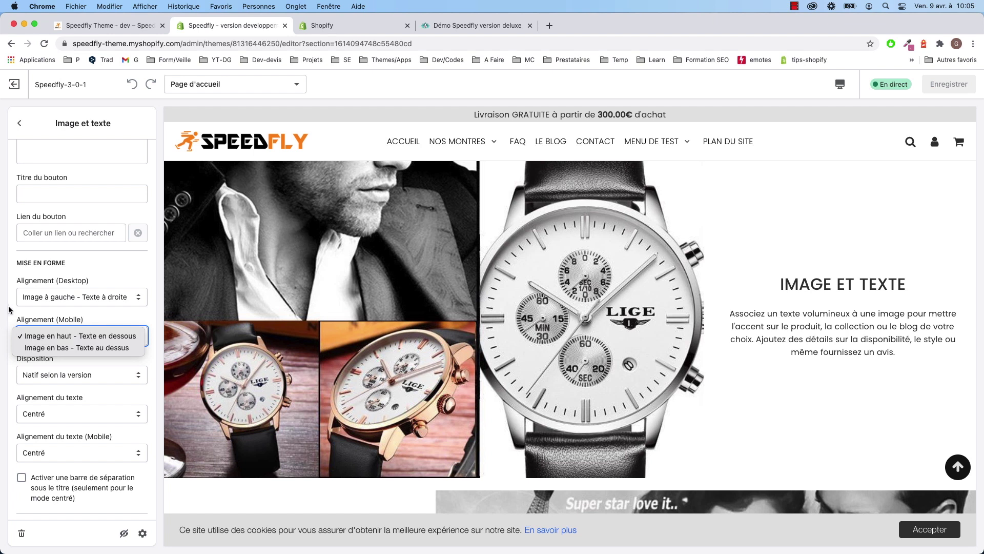
pyautogui.click(82, 337)
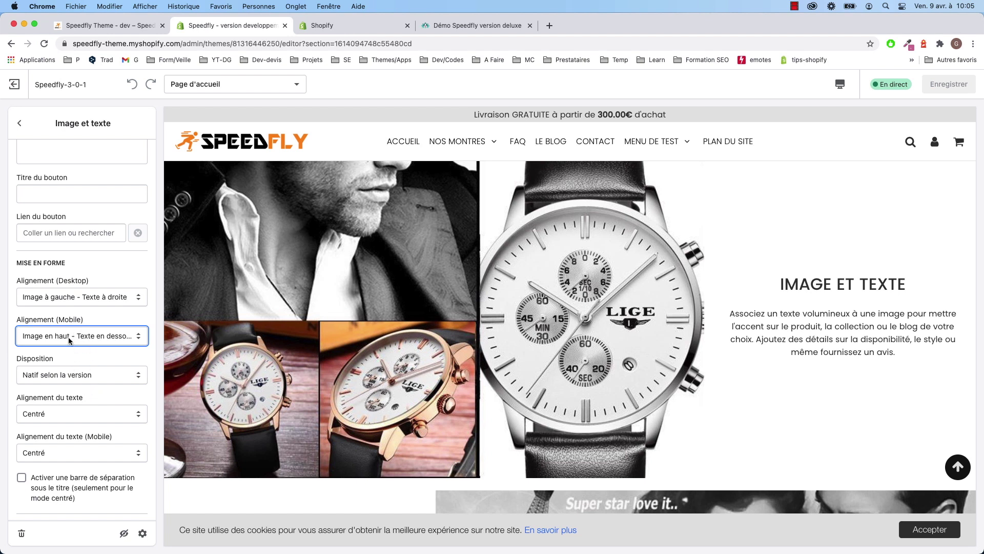
pyautogui.click(70, 341)
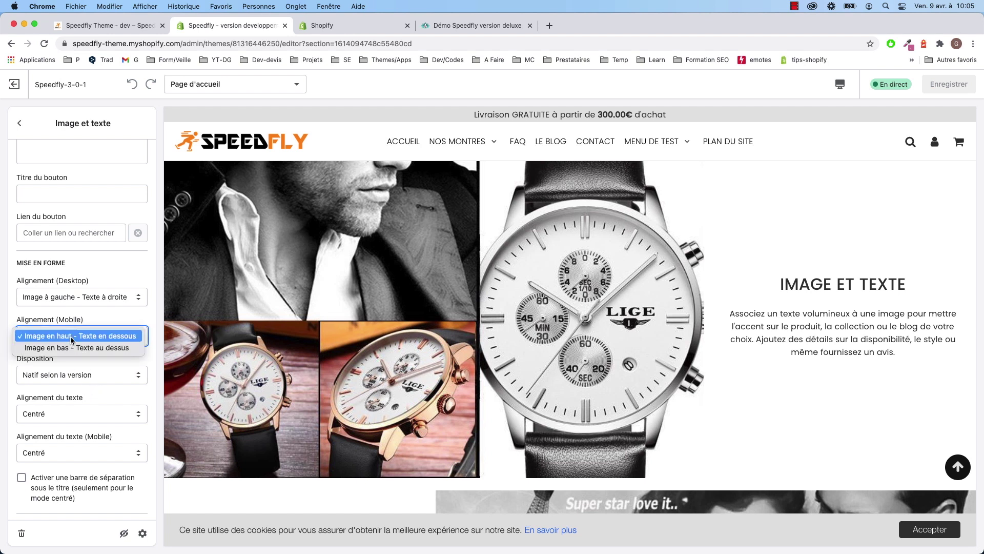
pyautogui.click(60, 315)
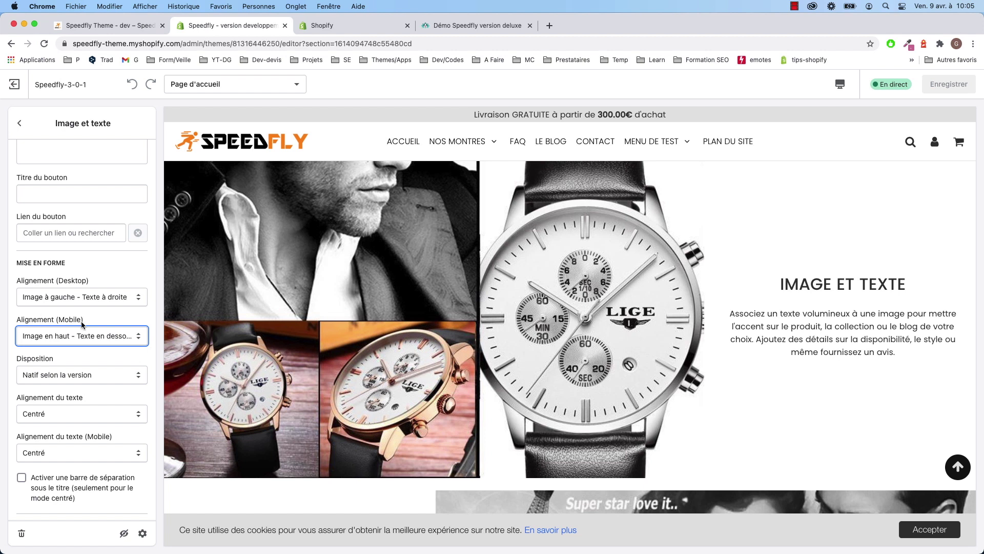
pyautogui.click(86, 342)
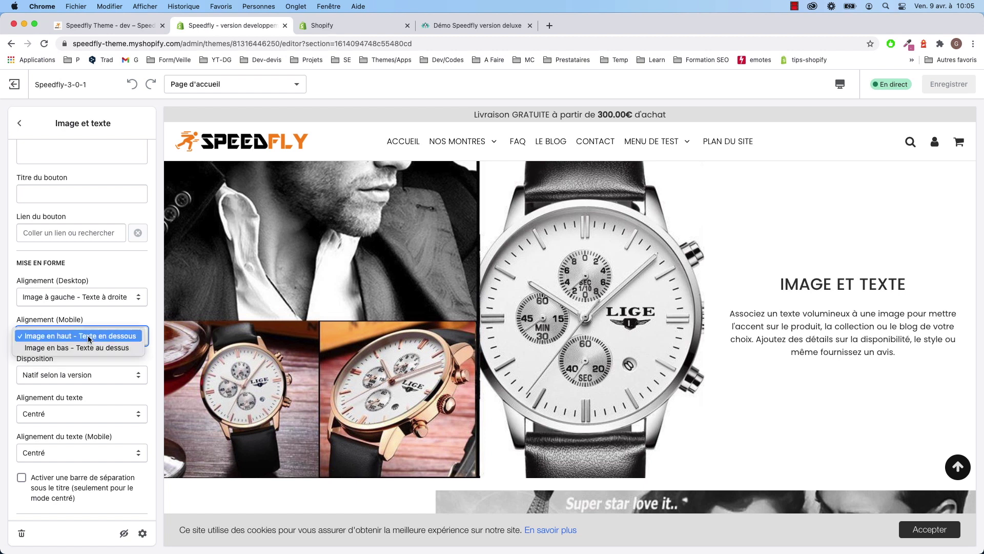
pyautogui.click(37, 314)
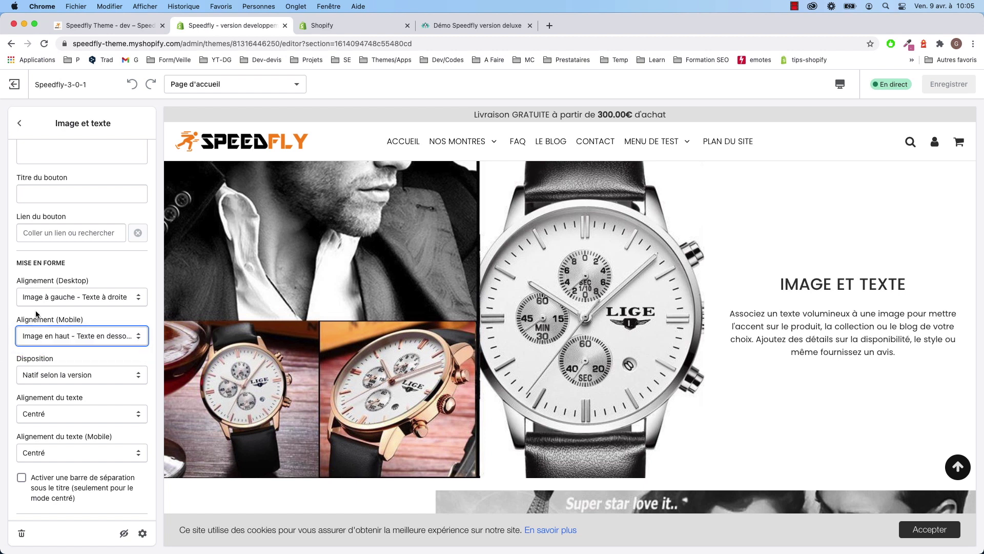
# Preview Dispositon 1 and Dispositon 2 on the Image et texte section, and set its layout to Dispositon 3
pyautogui.click(70, 374)
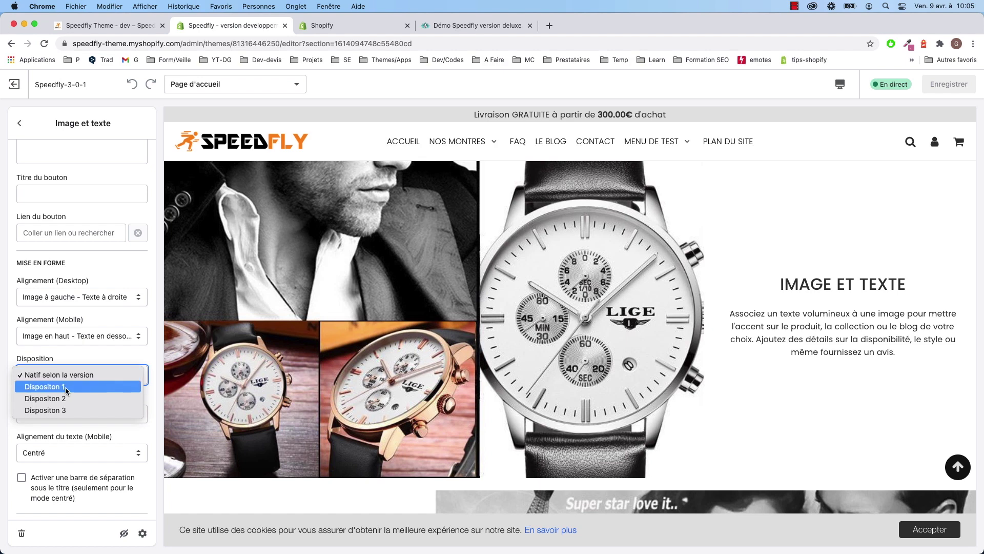
pyautogui.click(65, 387)
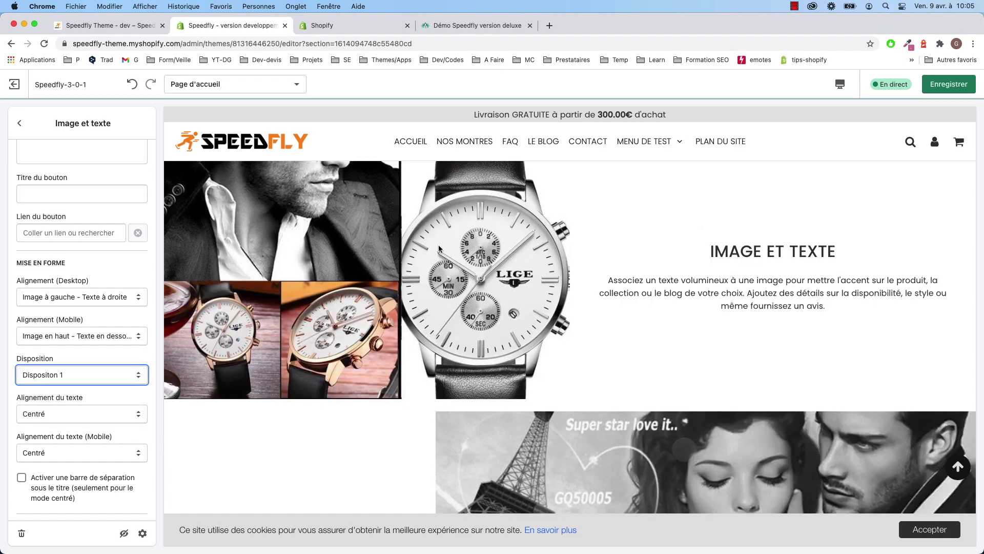
pyautogui.click(77, 374)
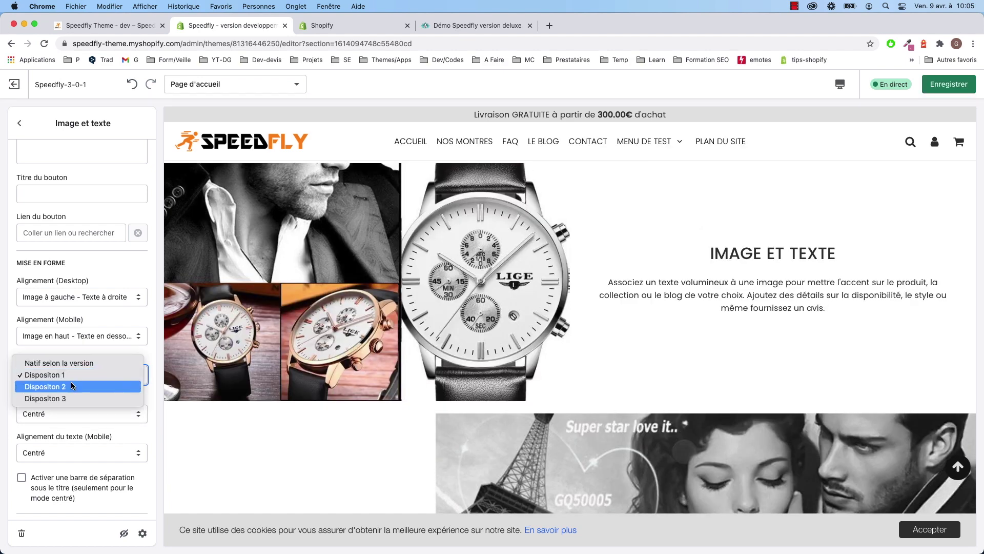
pyautogui.click(72, 386)
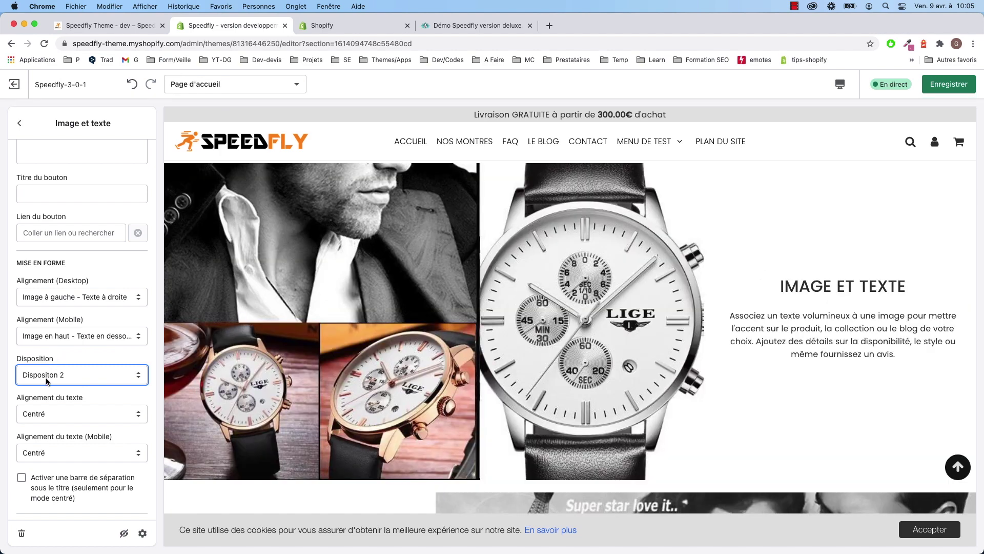
pyautogui.click(47, 381)
pyautogui.click(52, 386)
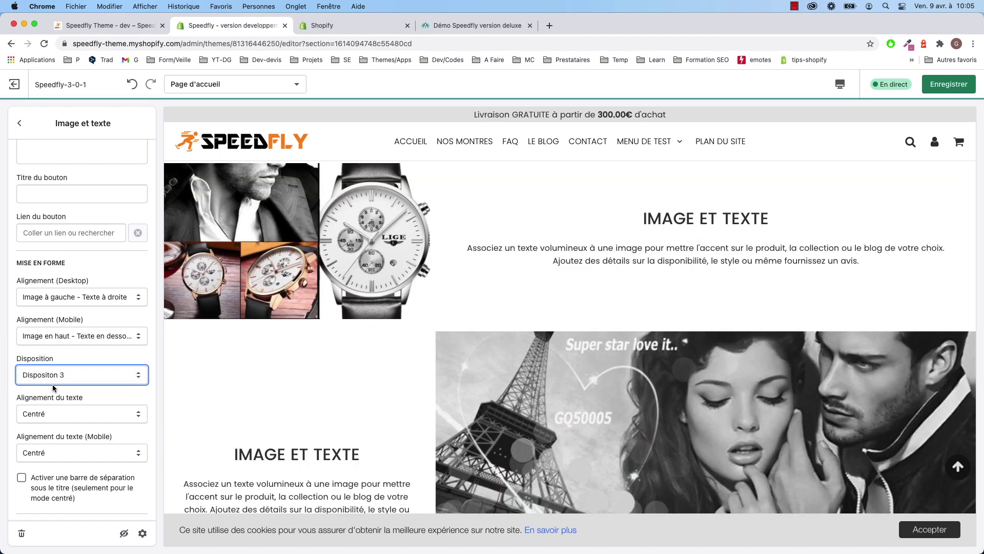
# Compare Dispositon 1 and Dispositon 2 once more, and return the section's layout to Dispositon 3
pyautogui.click(61, 378)
pyautogui.click(43, 351)
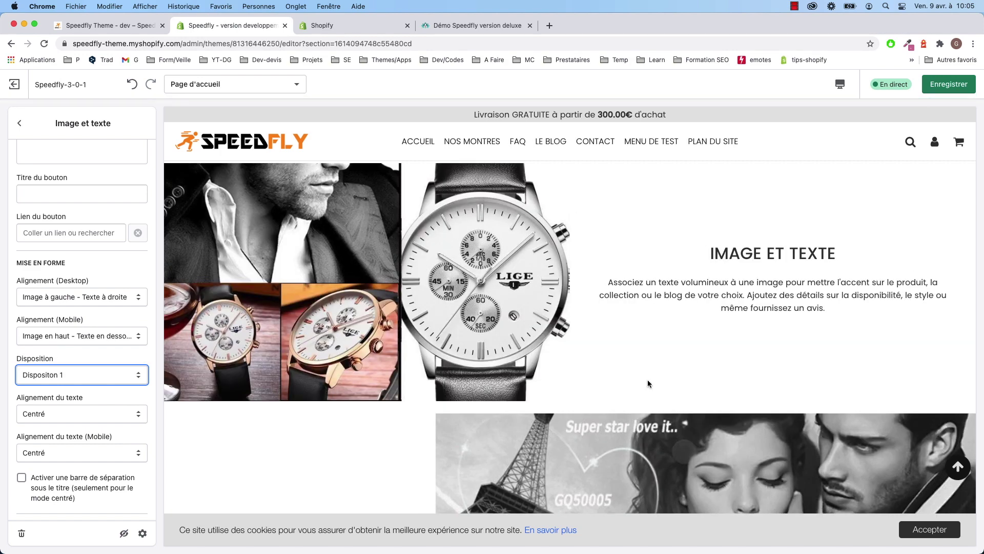
pyautogui.click(123, 380)
pyautogui.click(90, 387)
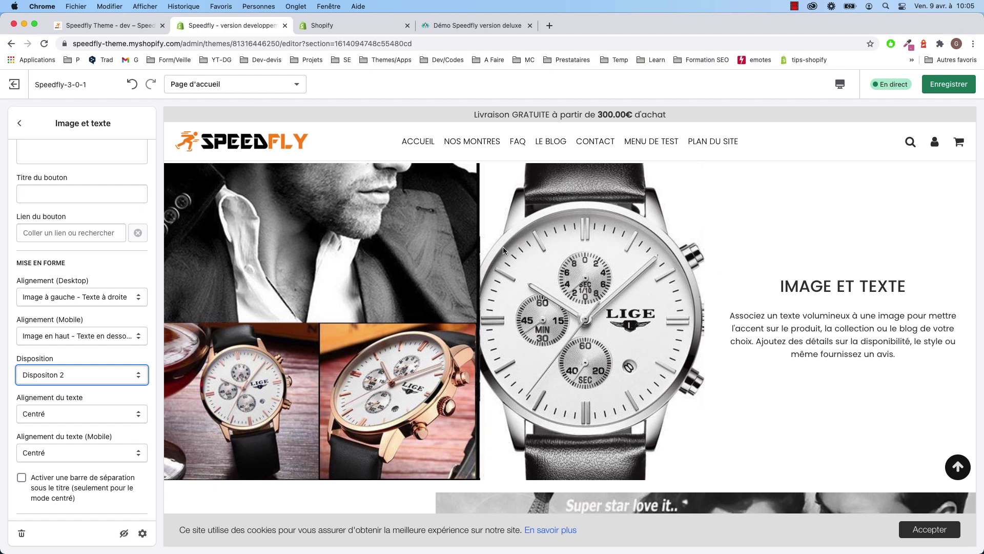
pyautogui.click(73, 383)
pyautogui.click(71, 386)
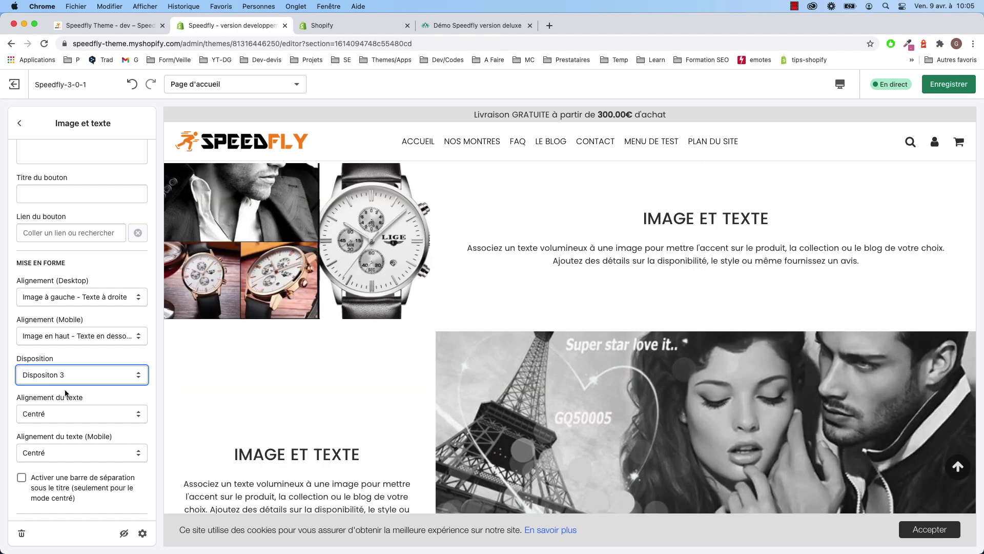
# Set the section's general text alignment (Alignement du texte) to Gauche
pyautogui.click(56, 415)
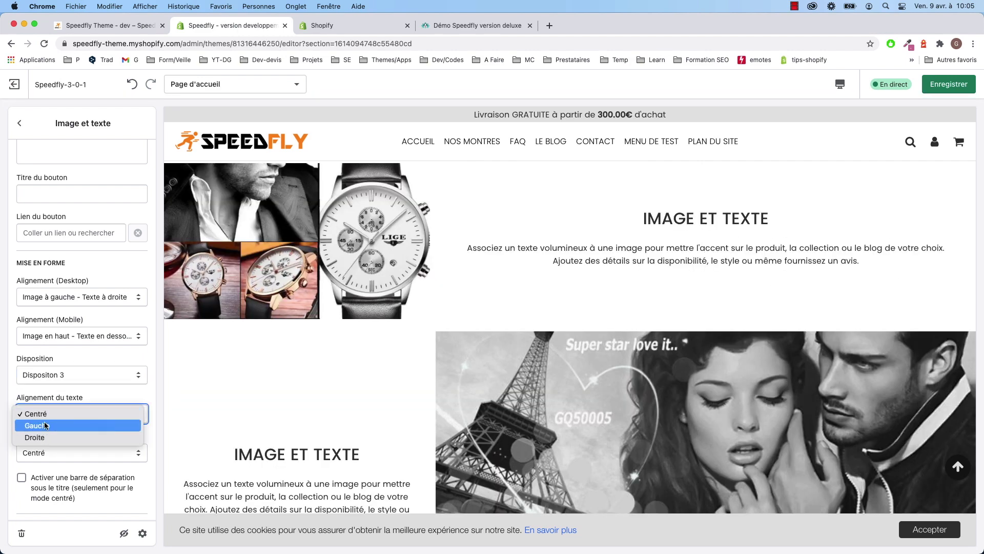
pyautogui.click(52, 423)
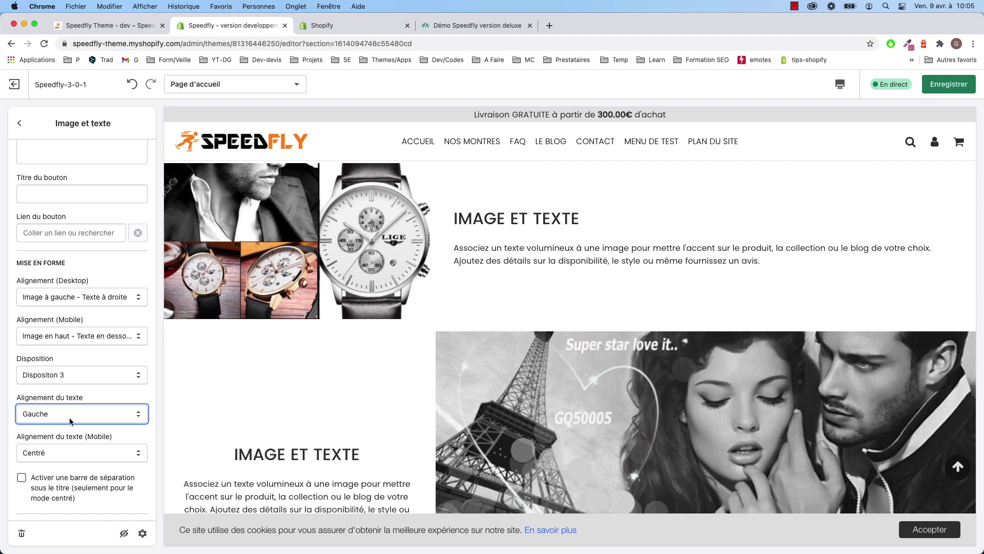
pyautogui.scroll(-1, 37, 386)
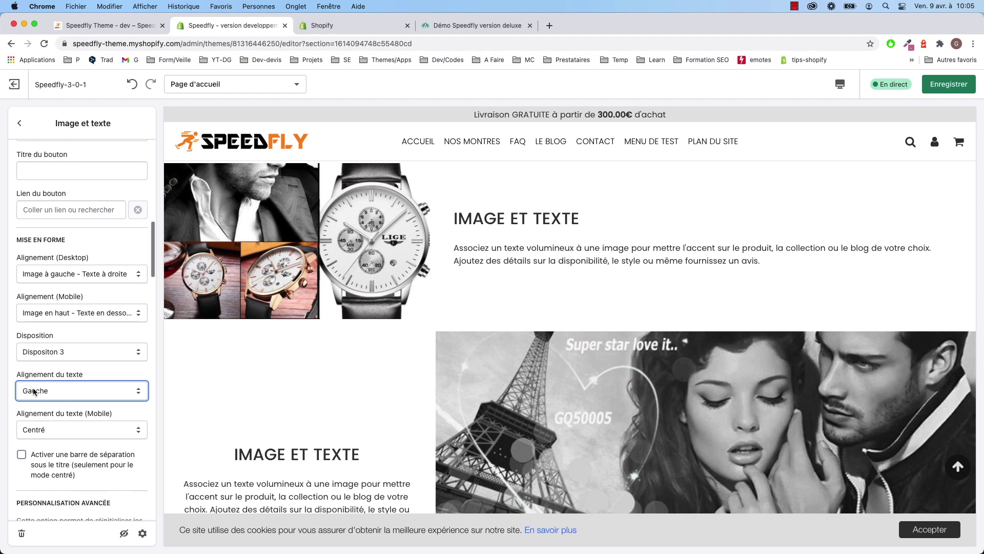
# Show the mobile text alignment choices without changing them, and enable the separation bar under the section title
pyautogui.click(61, 422)
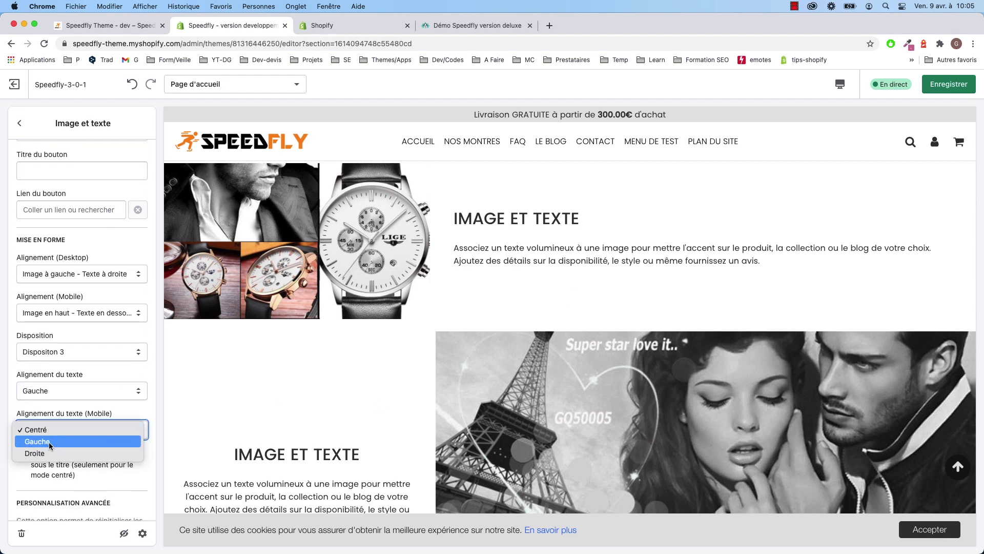
pyautogui.click(11, 402)
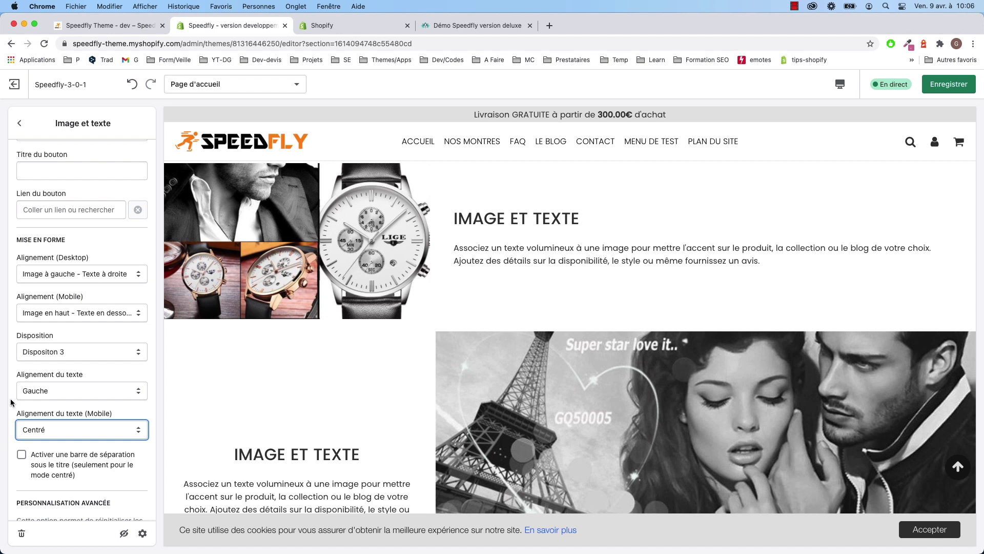
pyautogui.click(11, 403)
pyautogui.scroll(-1, 46, 429)
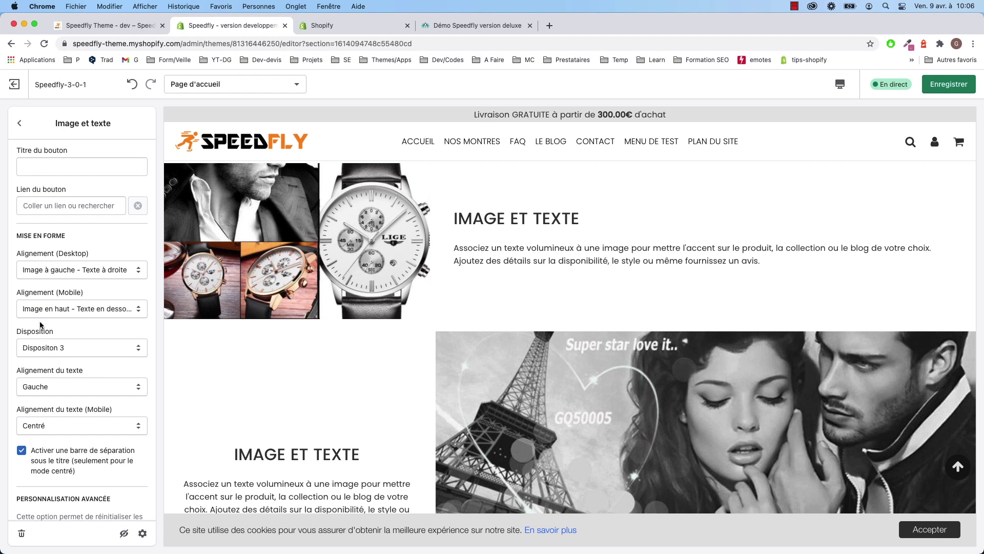
# Set the Image et texte section's general text alignment (Alignement du texte) to Centré, and review the advanced customization options below
pyautogui.scroll(1, 65, 357)
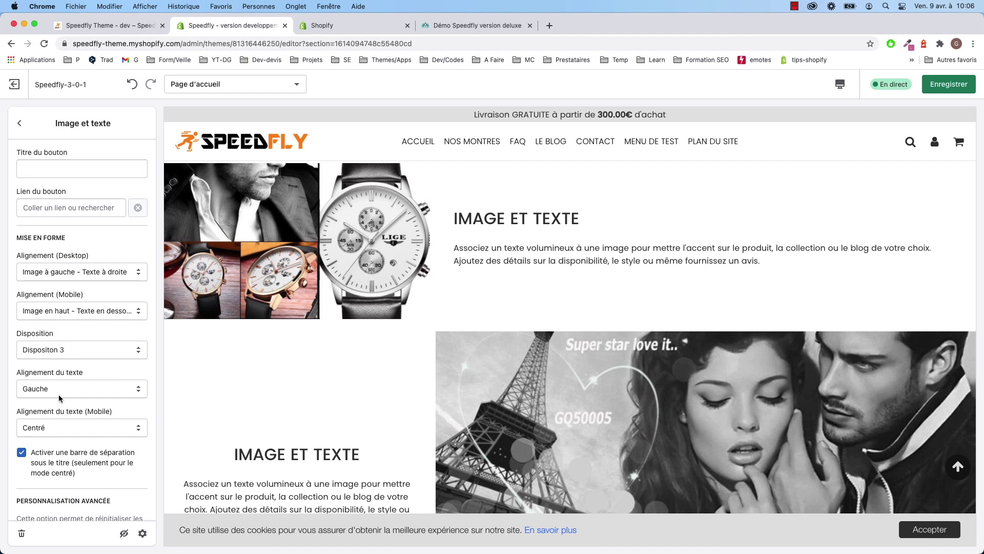
pyautogui.click(55, 387)
pyautogui.click(52, 377)
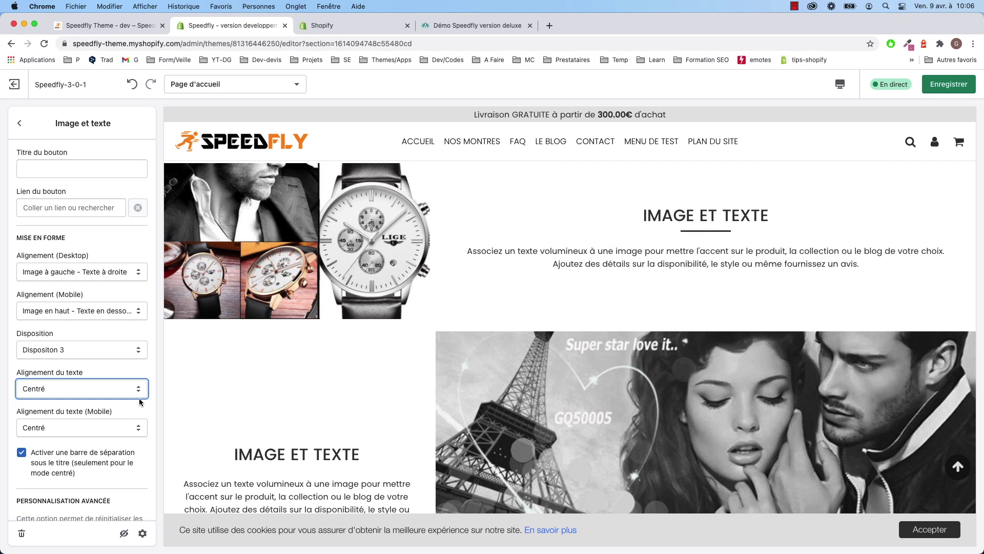
pyautogui.scroll(-5, 35, 405)
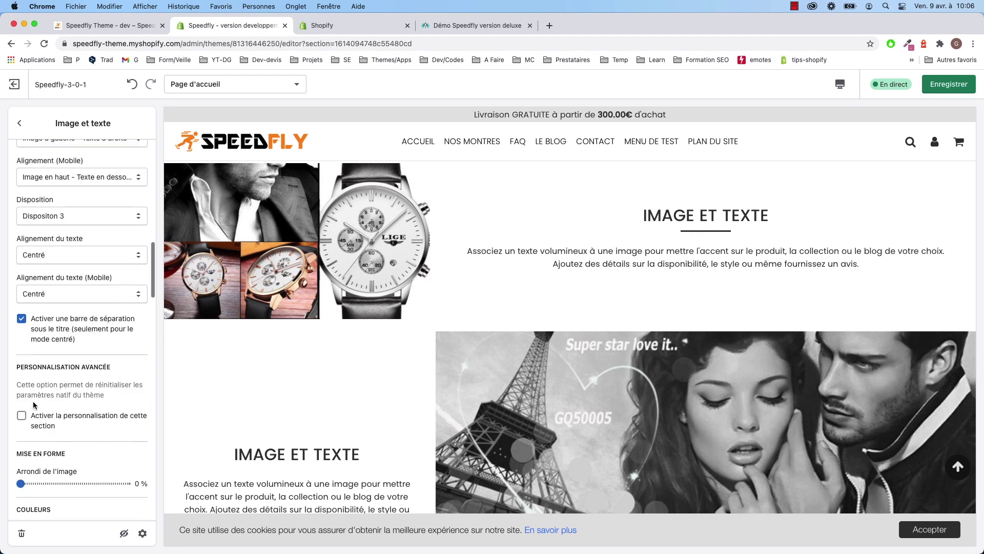
pyautogui.scroll(1, 35, 405)
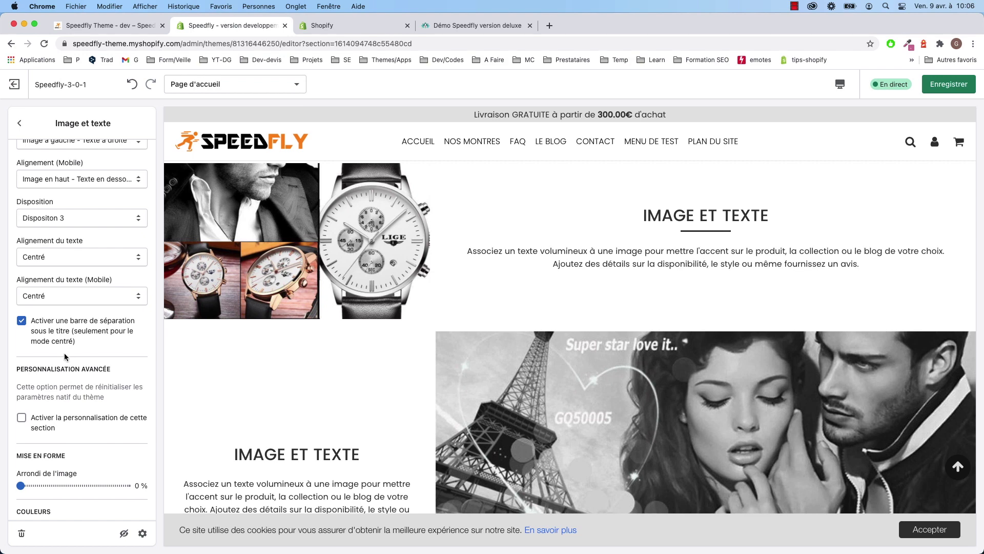
# Consult the 3.0 update list, and look through the home page Header section's settings down to the classic header options
pyautogui.click(371, 25)
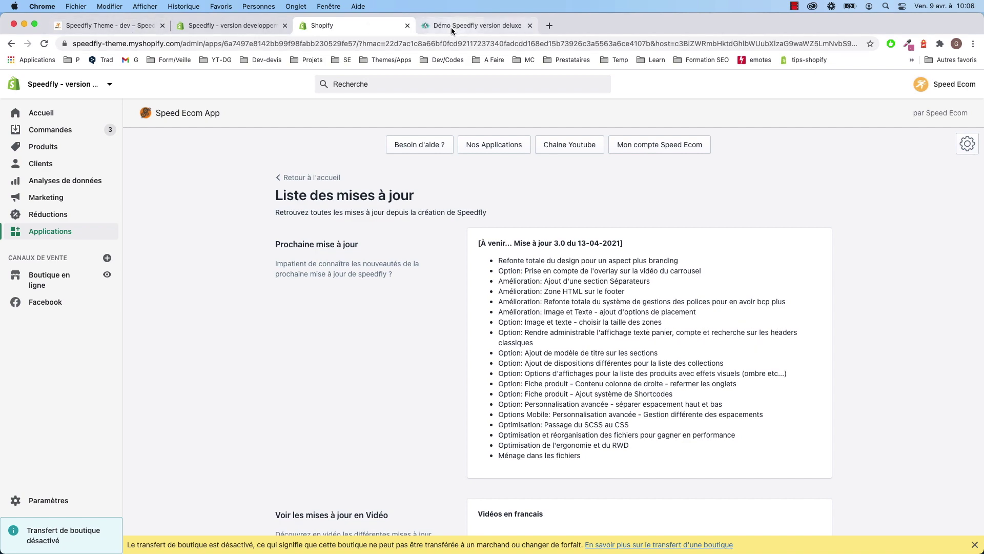
pyautogui.click(224, 25)
pyautogui.scroll(10, 92, 172)
pyautogui.click(19, 123)
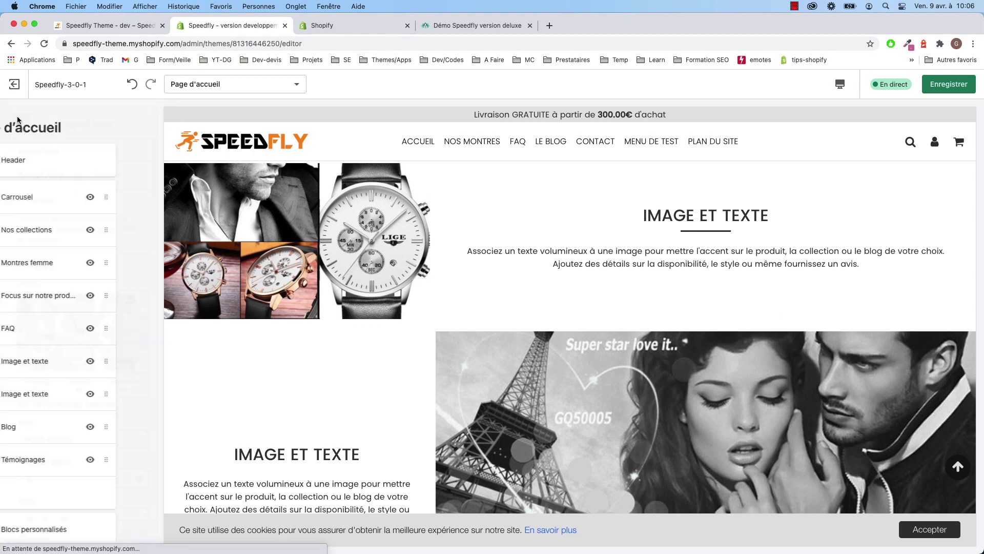
pyautogui.click(59, 158)
pyautogui.scroll(-5, 63, 260)
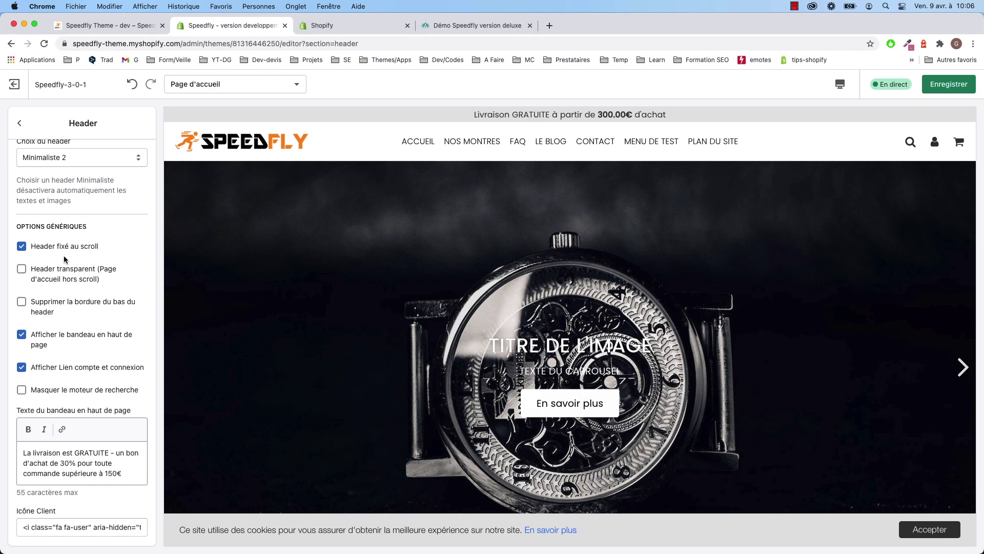
pyautogui.scroll(-5, 65, 259)
pyautogui.scroll(-15, 66, 255)
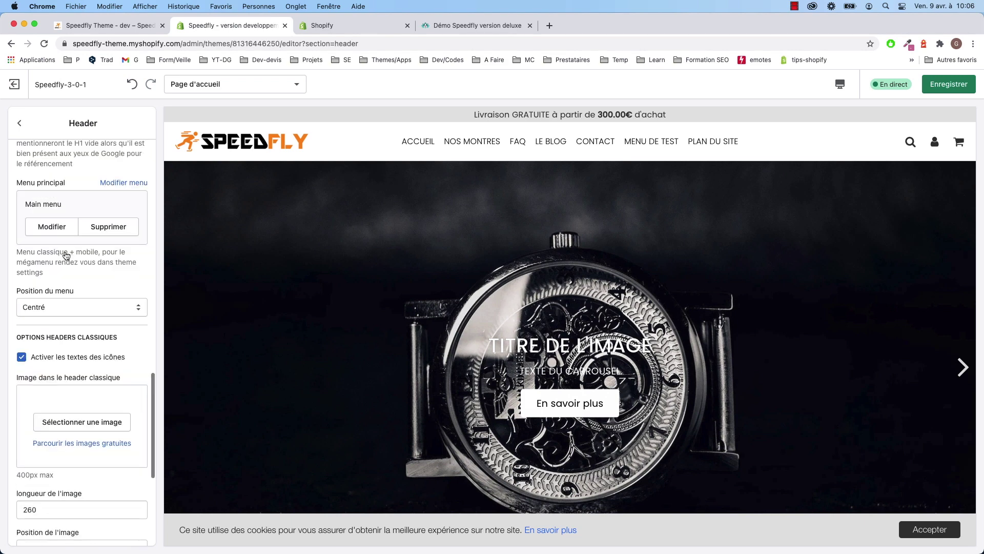
pyautogui.scroll(-5, 66, 255)
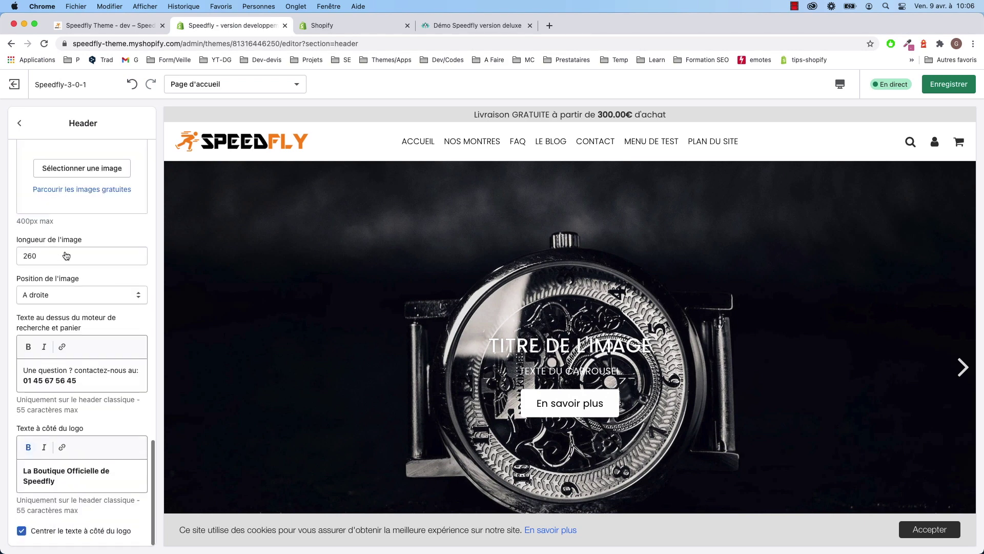
pyautogui.scroll(20, 84, 236)
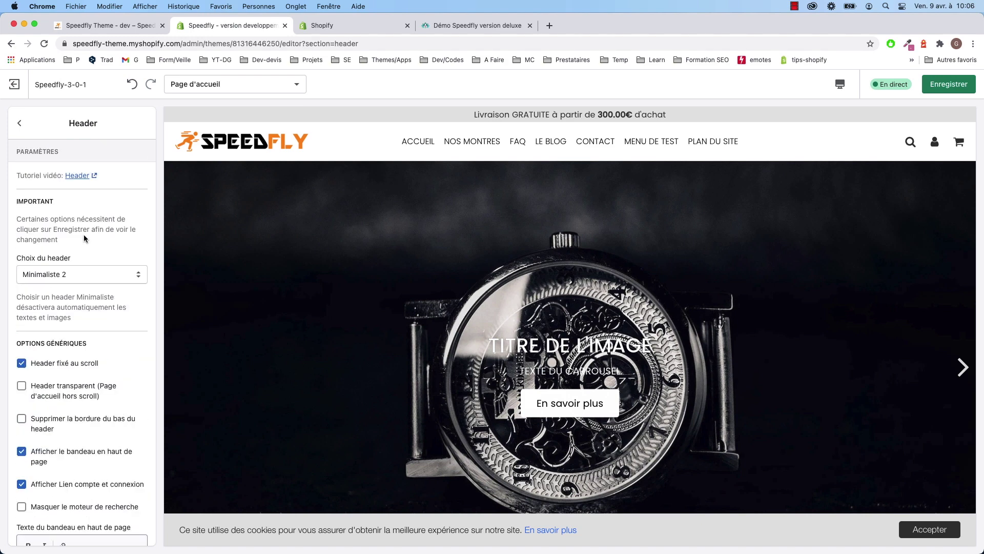
# Recheck the update list, and demonstrate the Activer les textes des icônes option for classic headers, leaving it enabled
pyautogui.click(353, 26)
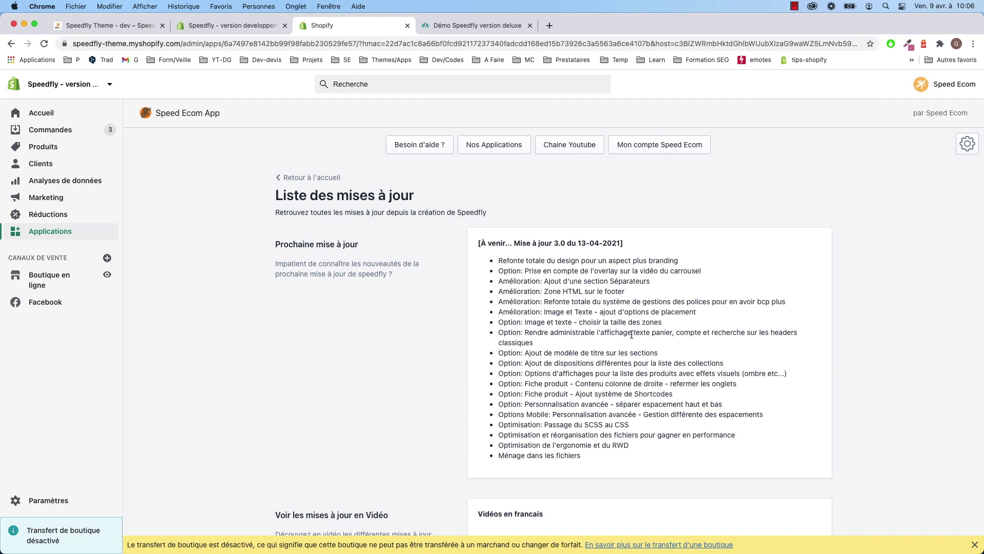
pyautogui.click(235, 26)
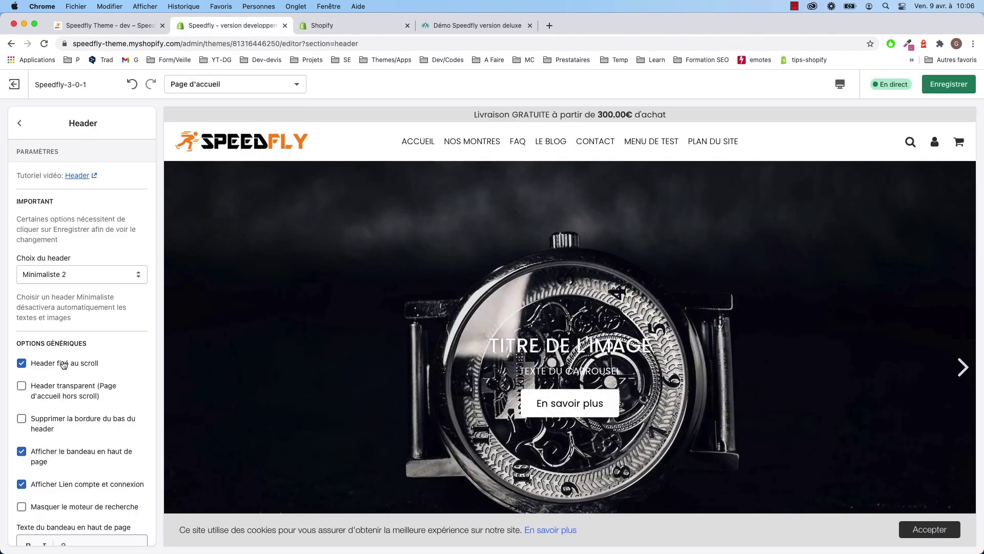
pyautogui.scroll(-10, 81, 365)
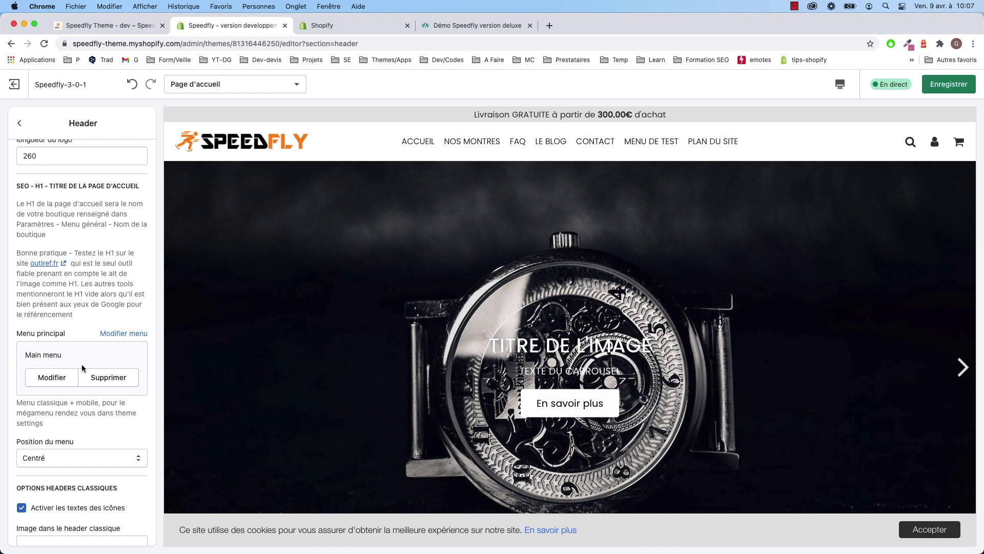
pyautogui.scroll(-1, 82, 364)
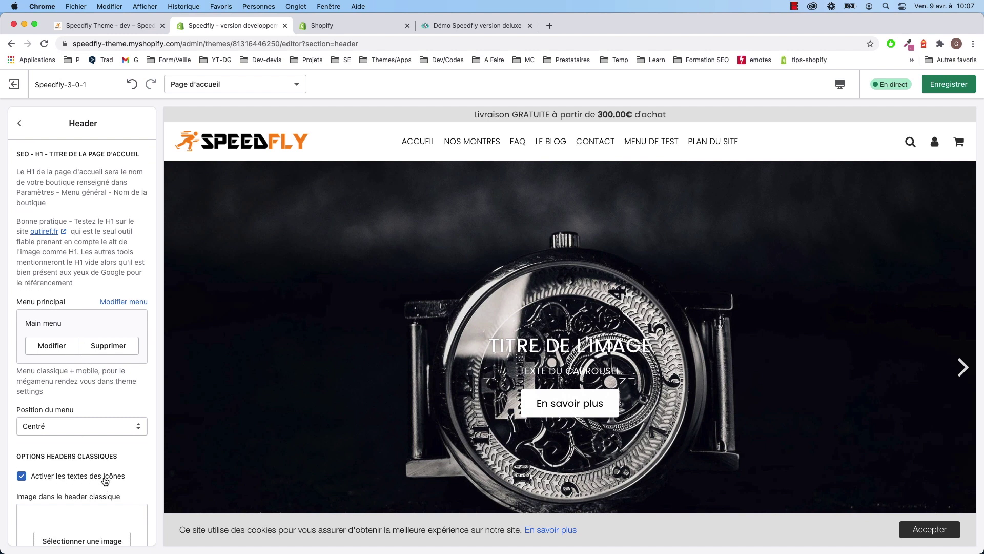
pyautogui.click(21, 477)
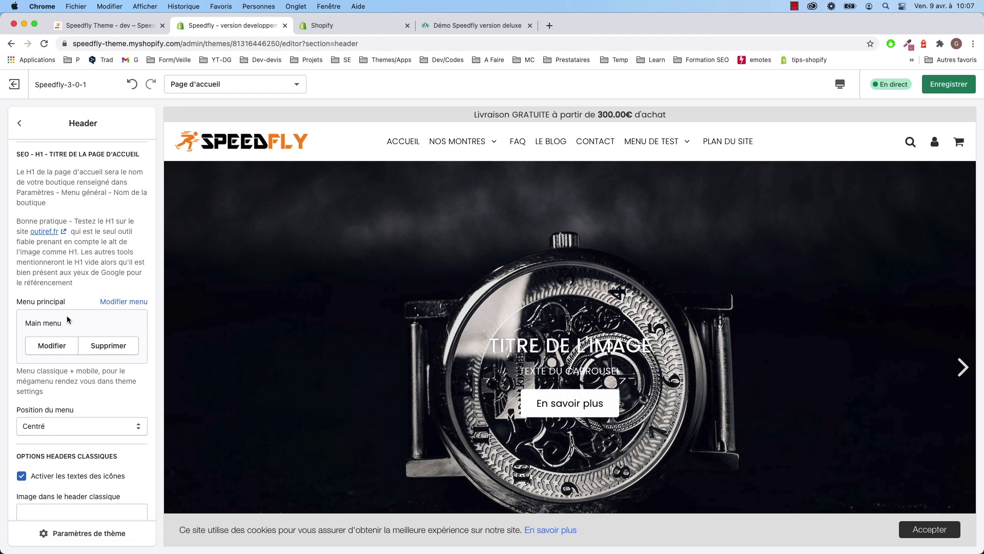
pyautogui.scroll(-1, 77, 480)
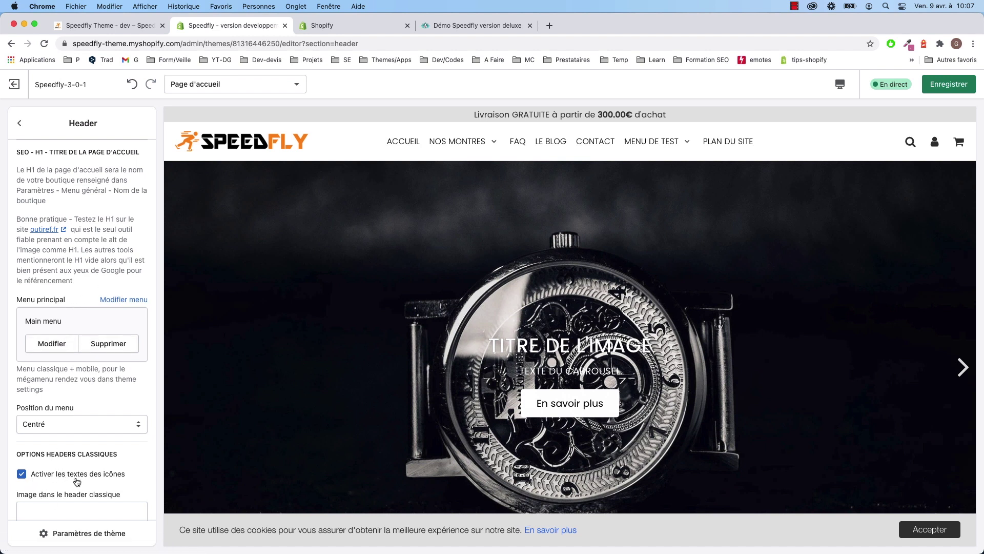
pyautogui.scroll(-2, 77, 481)
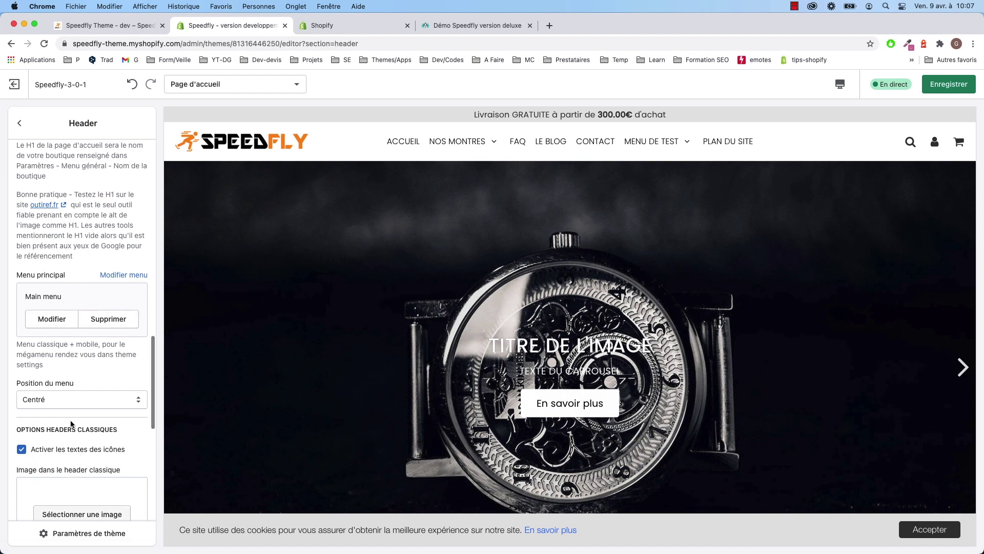
# Check the update list for the section title models, and examine the first Image et texte section's content and formatting settings
pyautogui.click(345, 24)
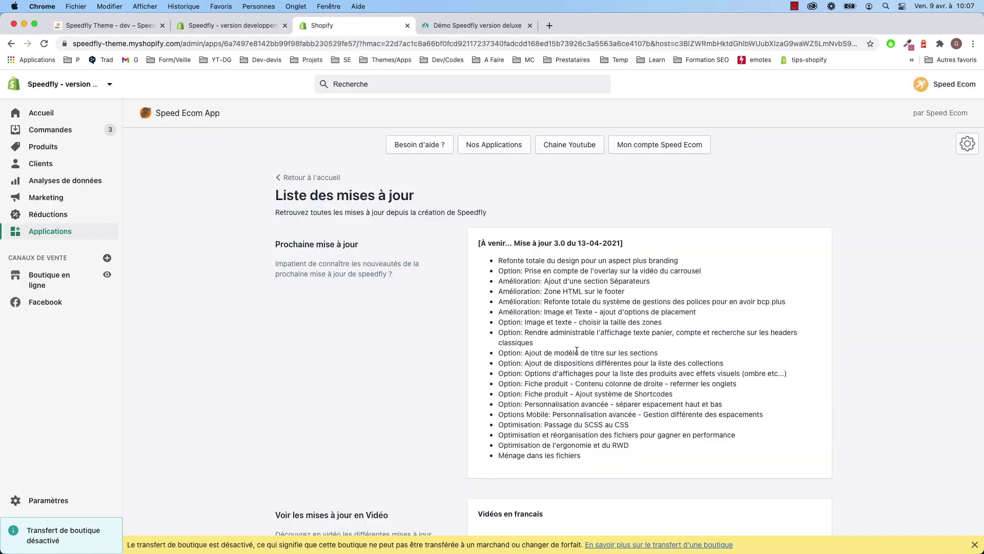
pyautogui.click(250, 28)
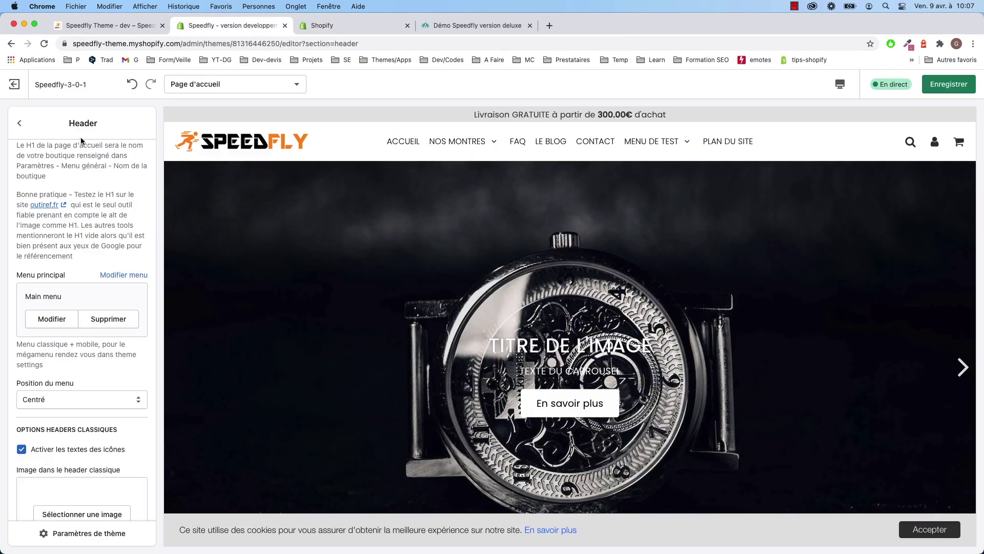
pyautogui.click(19, 123)
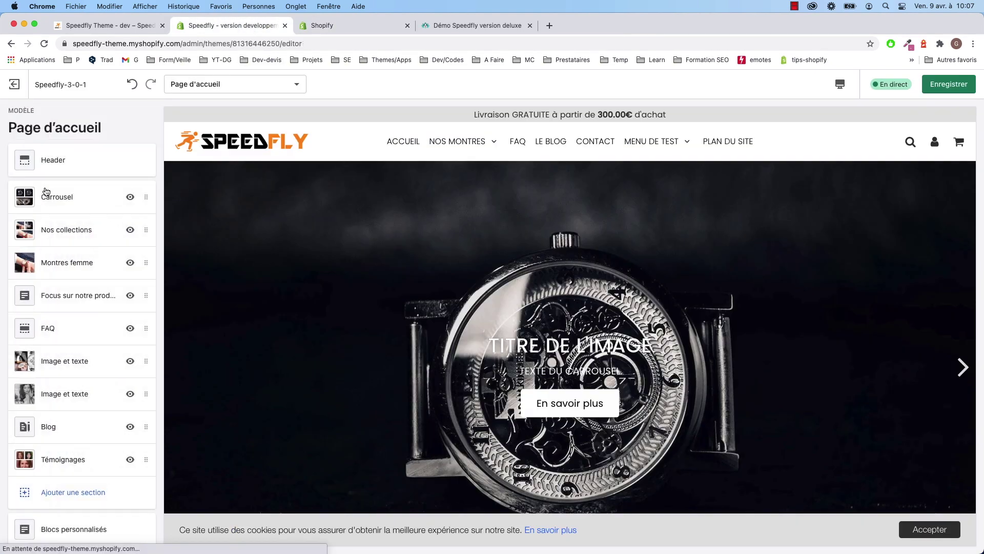
pyautogui.click(66, 372)
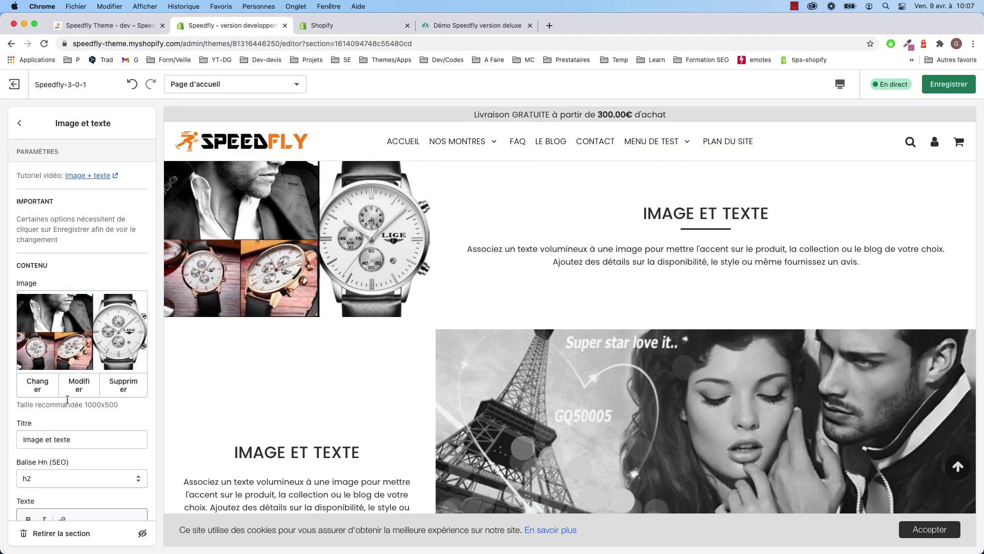
pyautogui.scroll(-5, 72, 410)
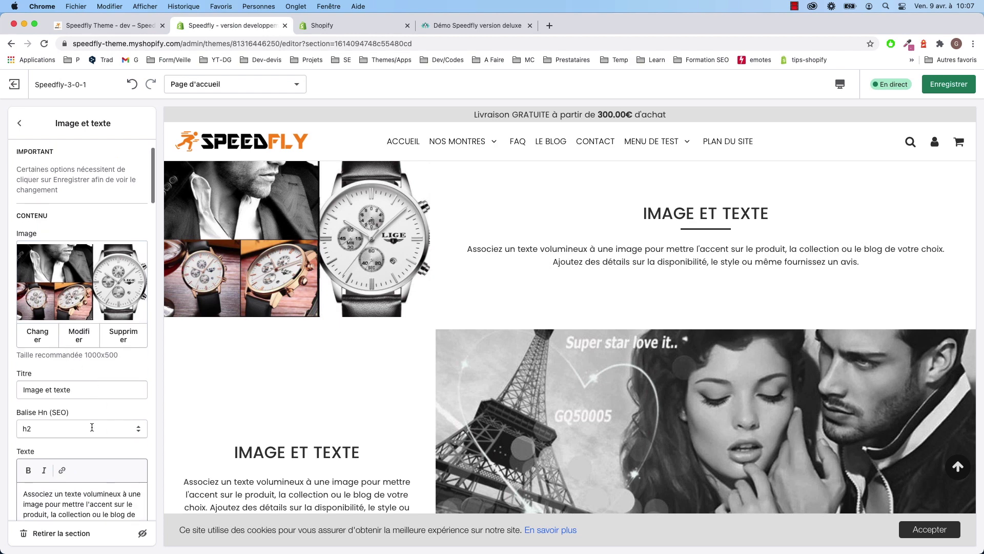
pyautogui.scroll(-3, 80, 419)
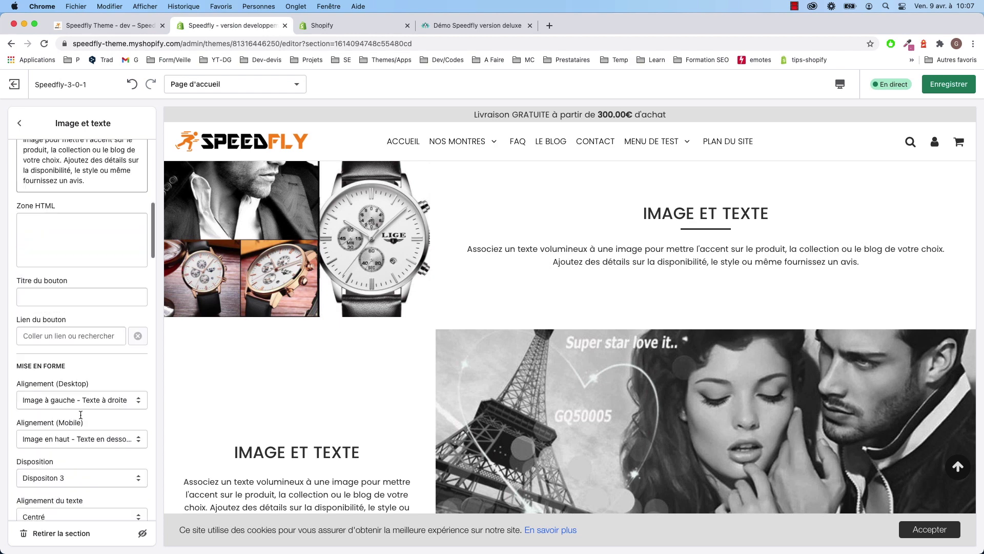
pyautogui.scroll(-1, 80, 418)
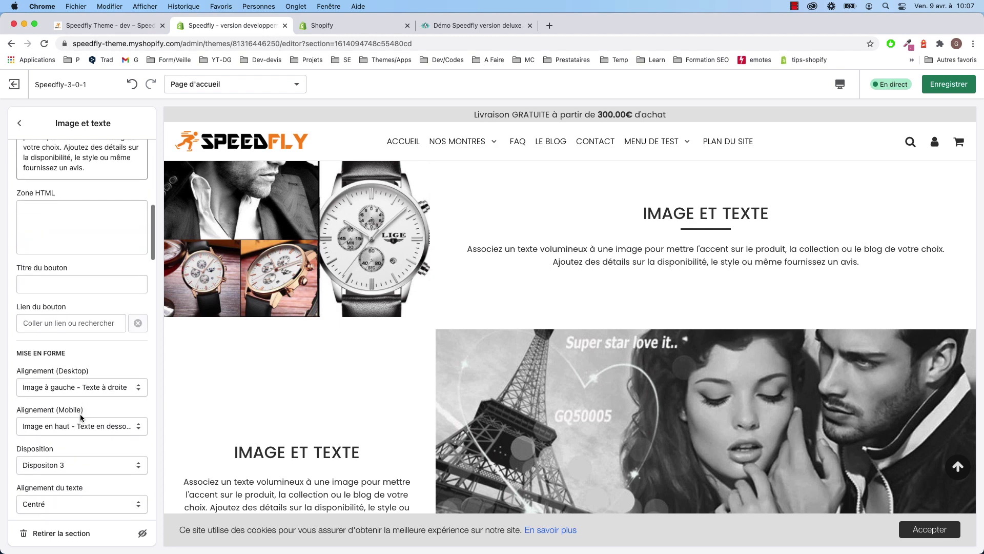
pyautogui.scroll(-4, 81, 418)
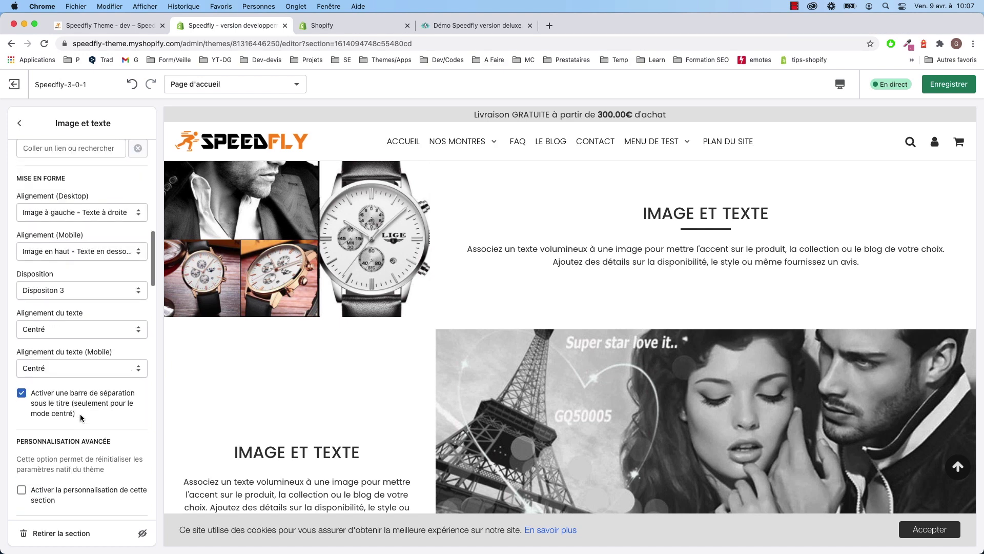
pyautogui.scroll(3, 80, 414)
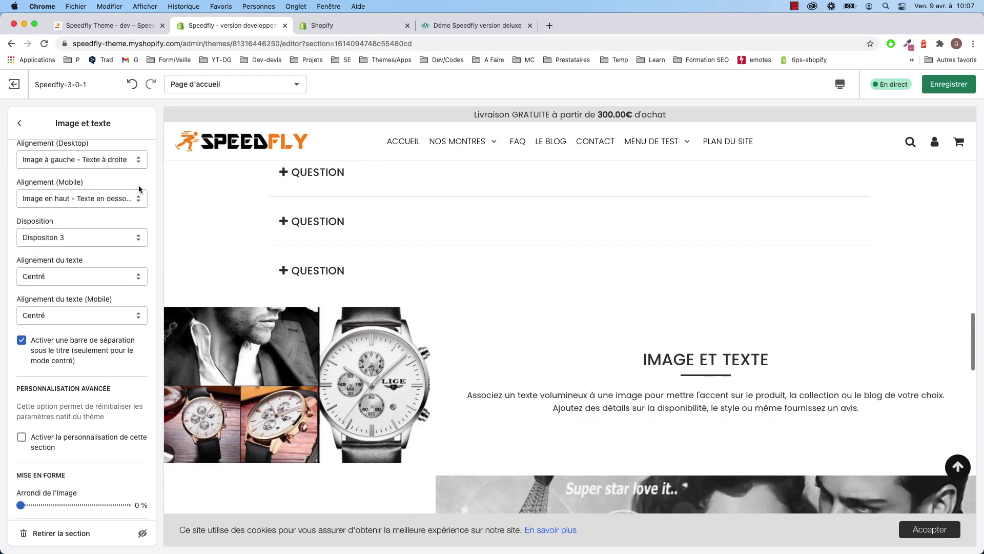
# Open the Montres femme section's settings, and set its title model (Modèle de titre) to Modèle 1
pyautogui.click(18, 123)
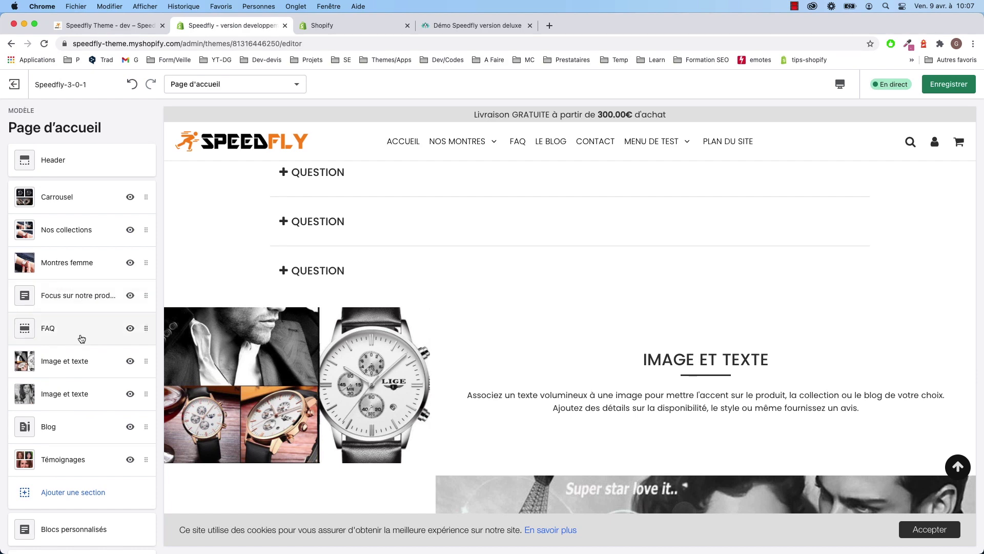
pyautogui.click(62, 263)
pyautogui.scroll(-1, 53, 368)
pyautogui.scroll(-3, 53, 367)
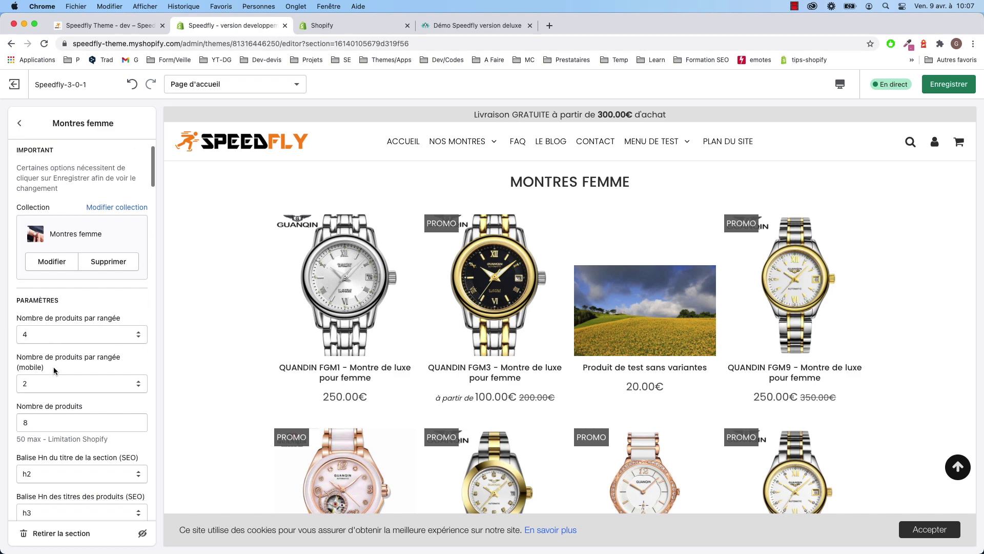
pyautogui.scroll(-10, 53, 367)
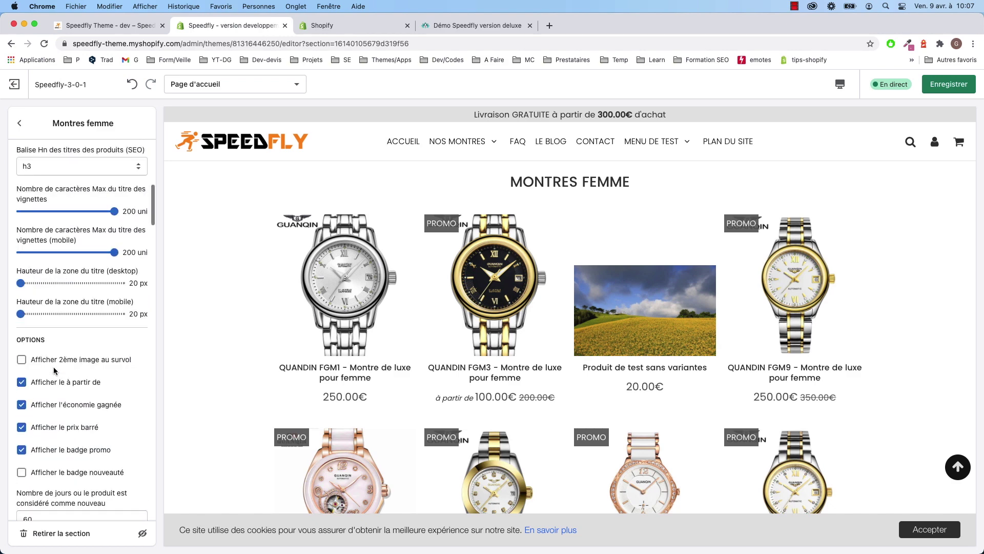
pyautogui.scroll(-5, 53, 369)
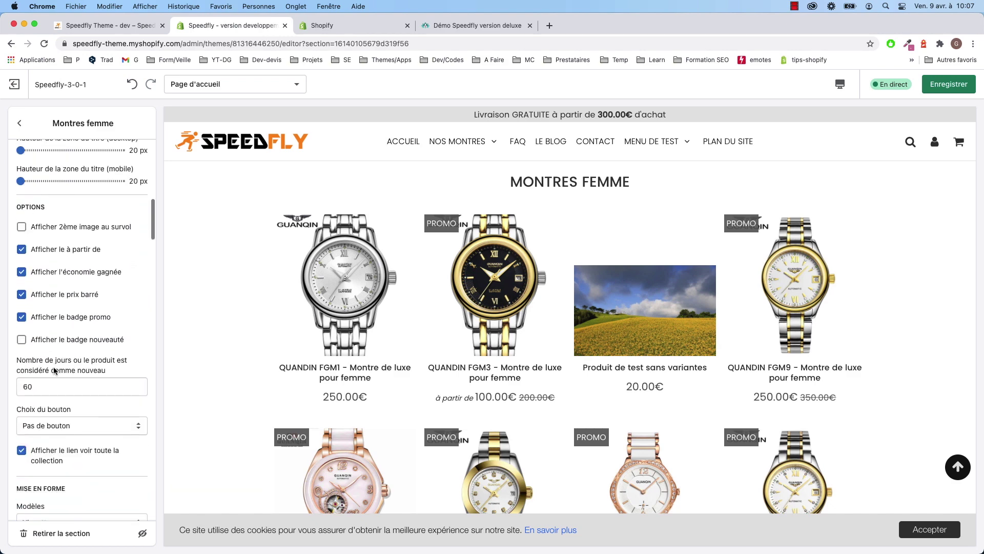
pyautogui.scroll(-8, 54, 370)
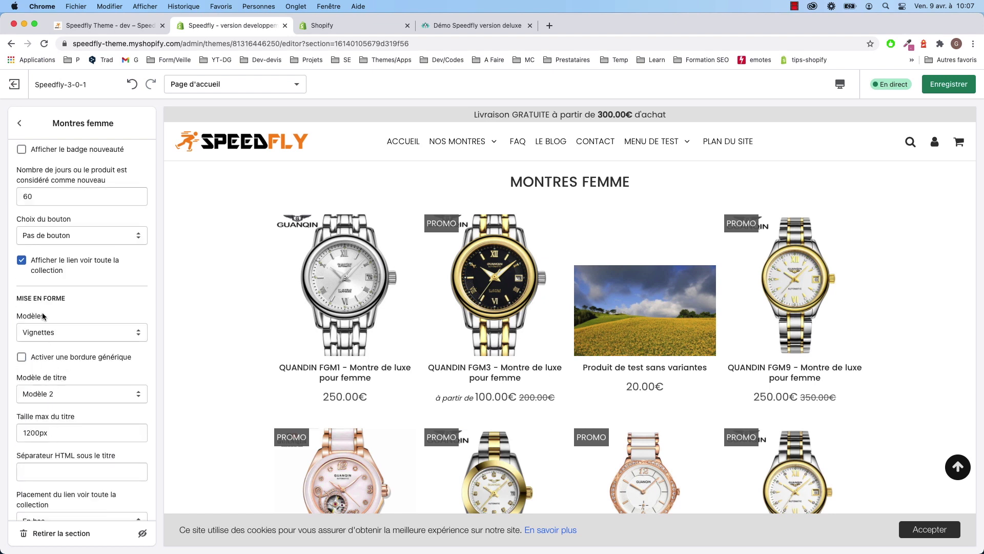
pyautogui.click(59, 393)
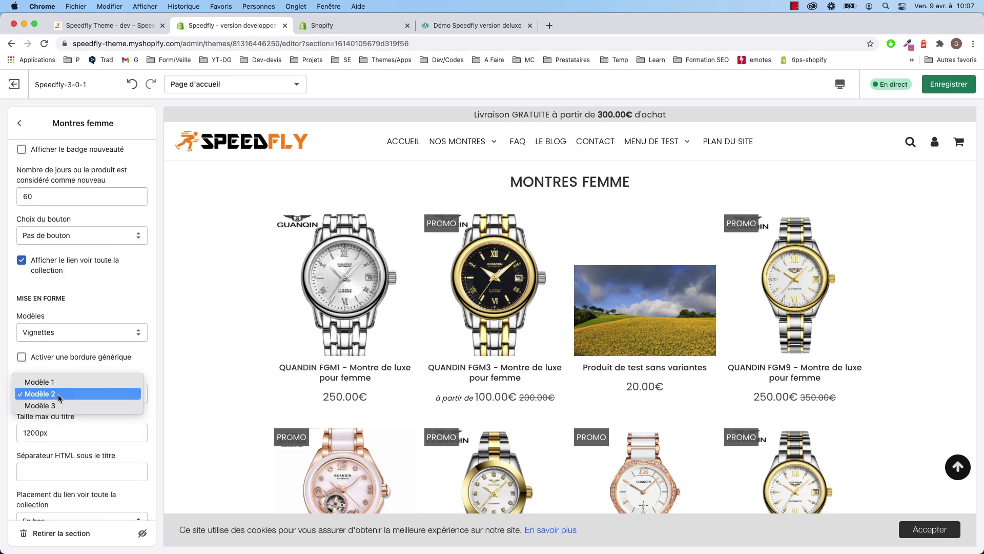
pyautogui.click(57, 386)
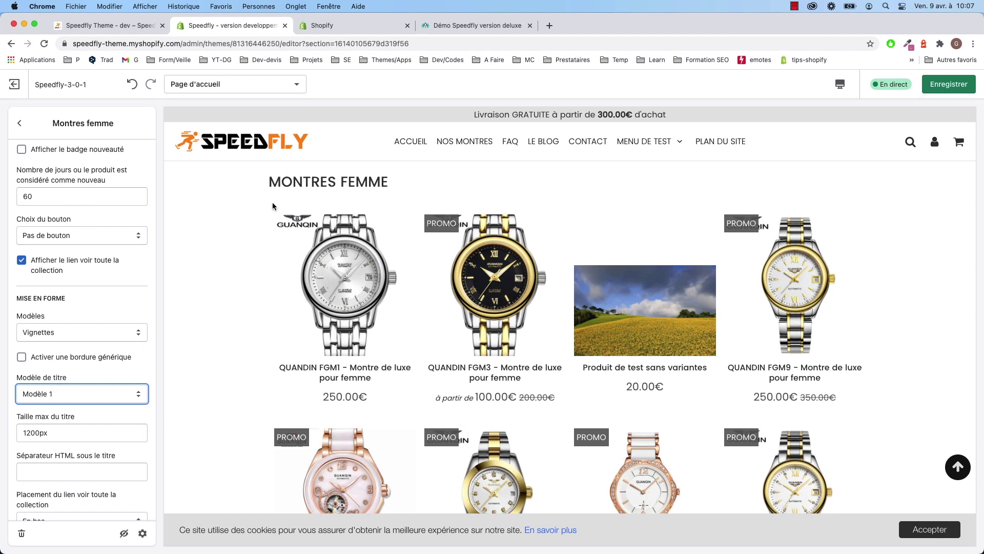
# Try Modèle 2 as the Montres femme section's title model, and set it to Modèle 3
pyautogui.click(55, 394)
pyautogui.click(62, 406)
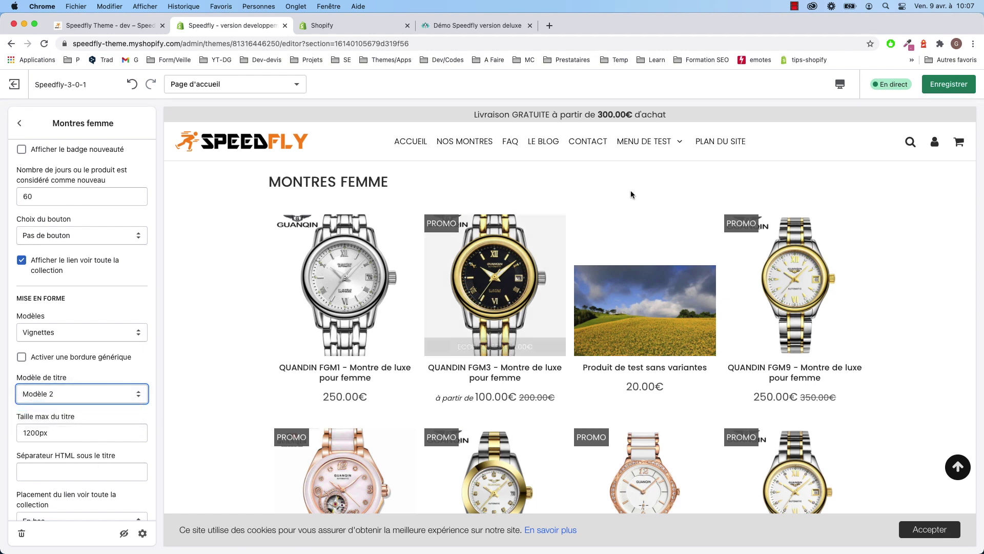
pyautogui.click(44, 393)
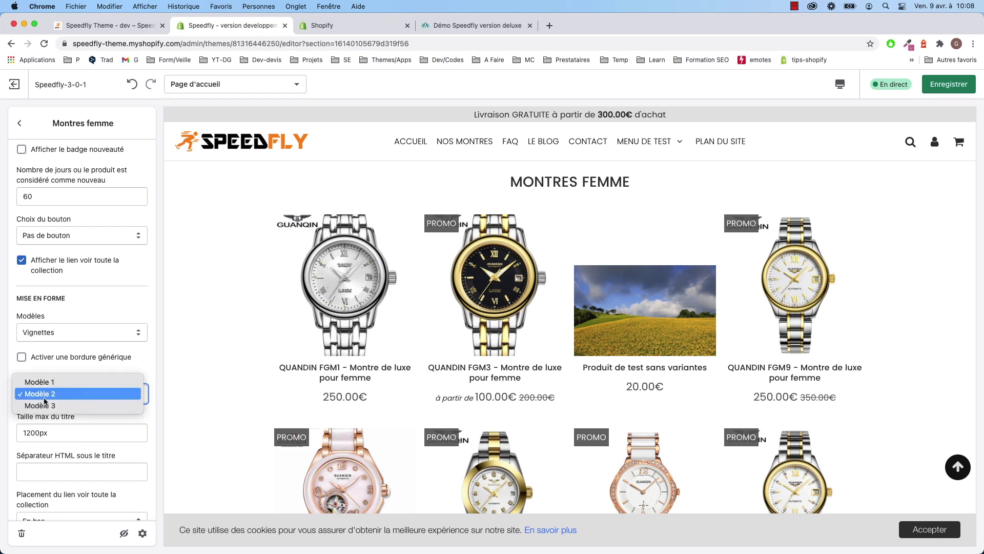
pyautogui.click(40, 405)
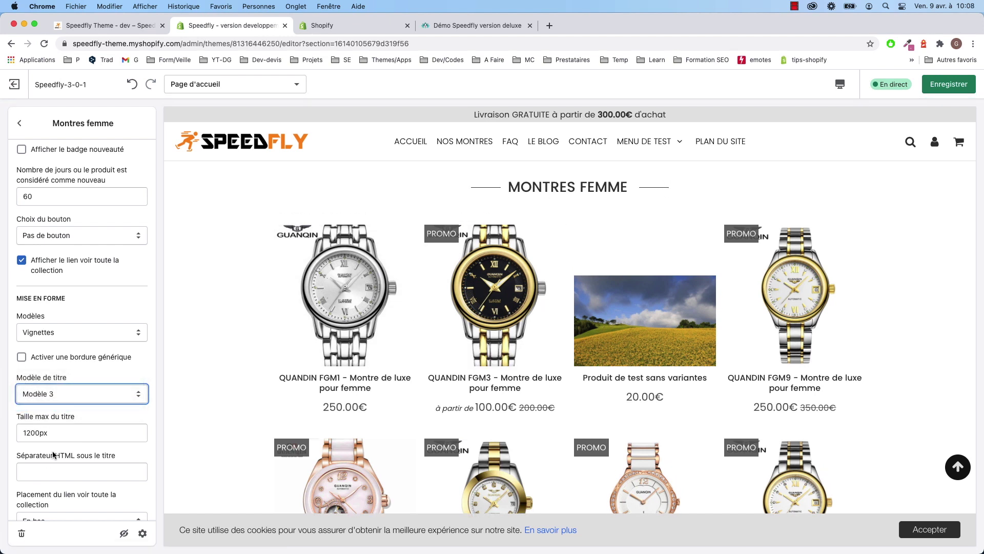
pyautogui.click(51, 364)
pyautogui.click(46, 472)
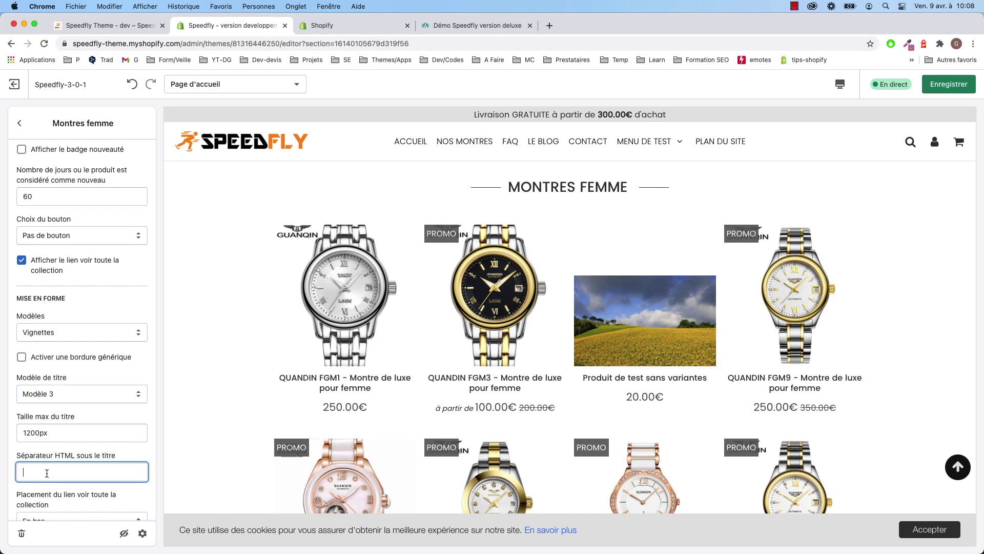
# Check the update list for the collection list layouts, and open the Nos collections section's settings
pyautogui.click(354, 26)
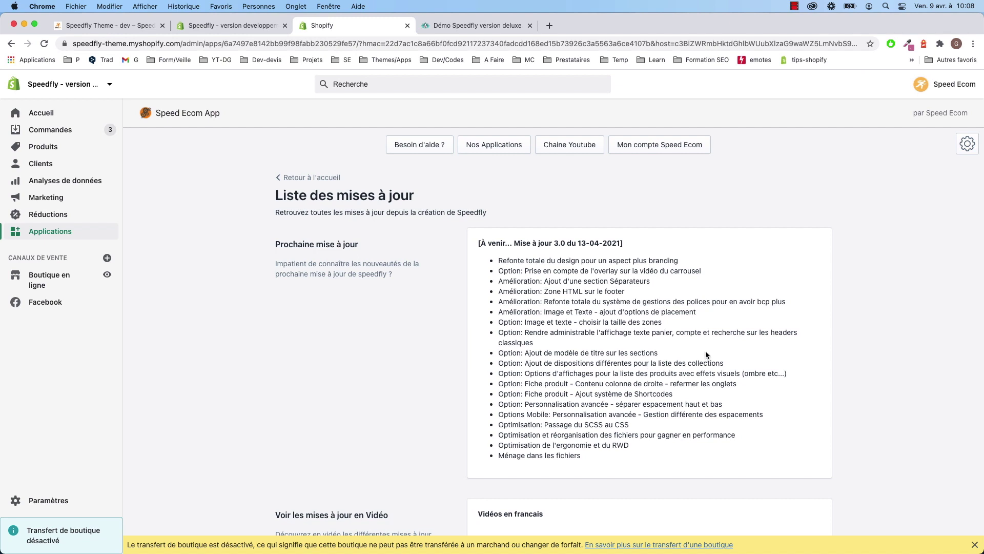
pyautogui.click(259, 27)
pyautogui.click(20, 124)
pyautogui.click(61, 230)
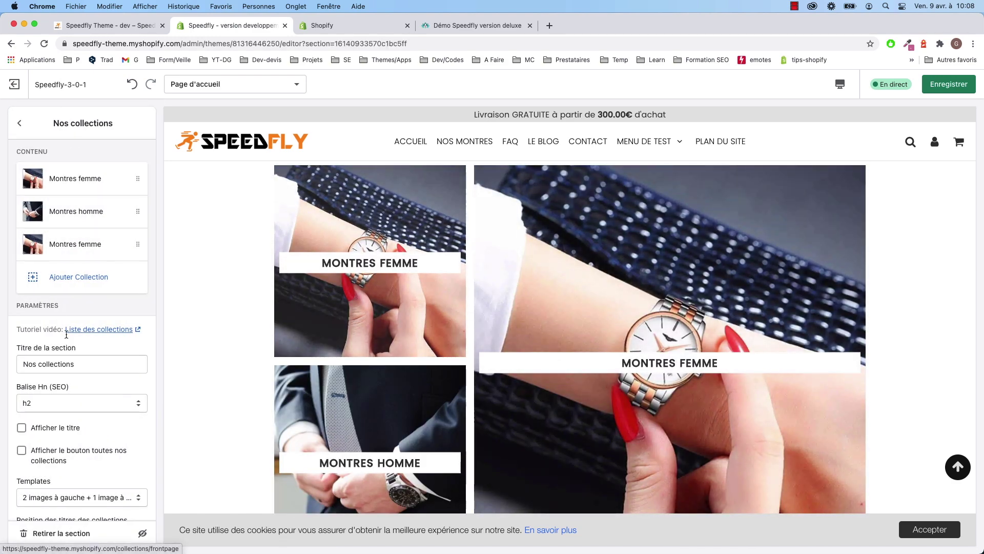
pyautogui.scroll(-5, 52, 390)
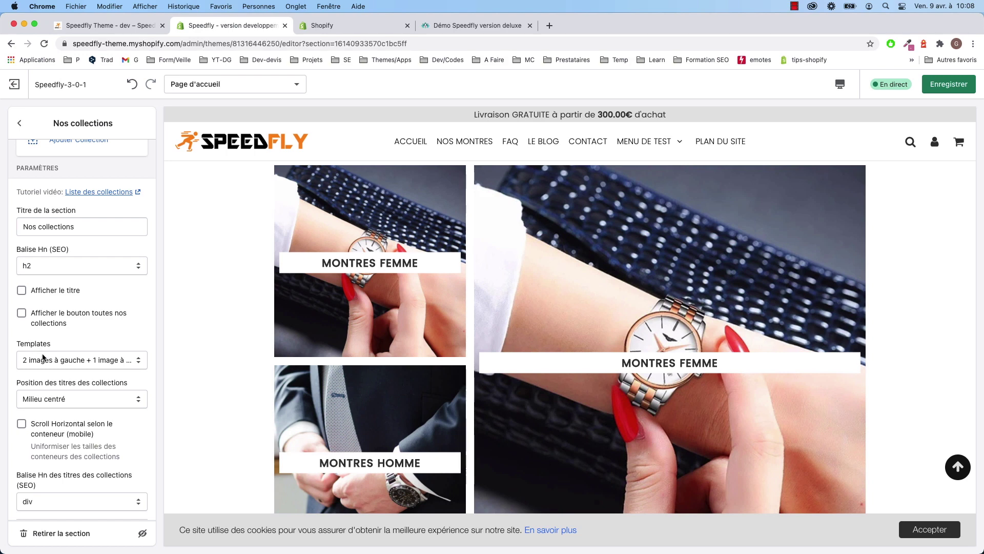
# Set the Nos collections template to Normal, and look through the resulting layout in the preview
pyautogui.click(47, 363)
pyautogui.click(45, 350)
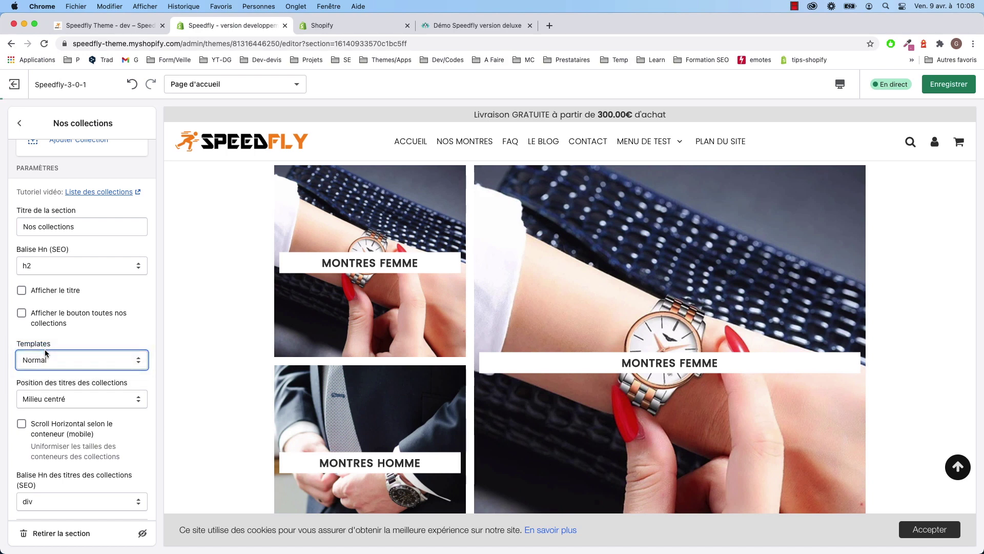
pyautogui.scroll(-5, 439, 337)
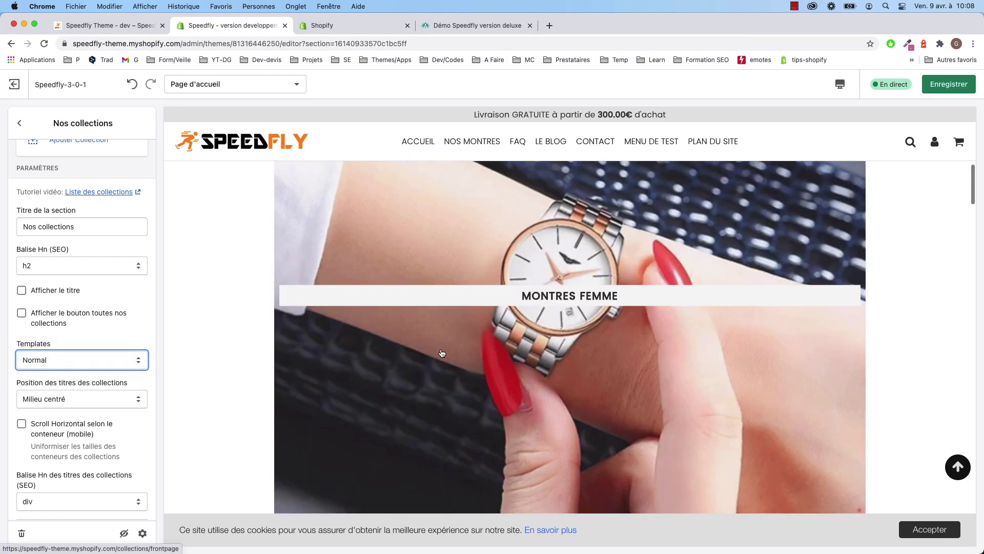
pyautogui.scroll(-8, 436, 365)
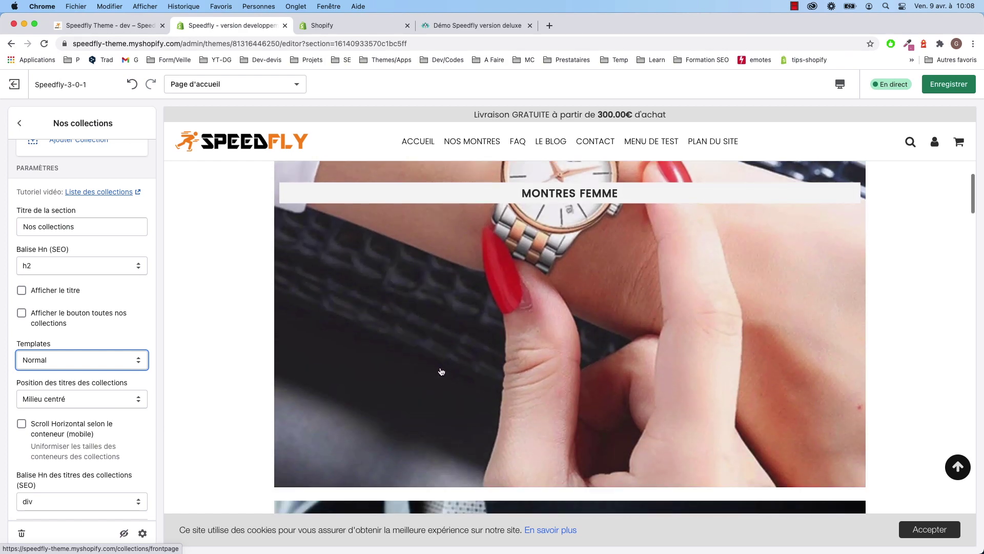
pyautogui.scroll(-5, 634, 365)
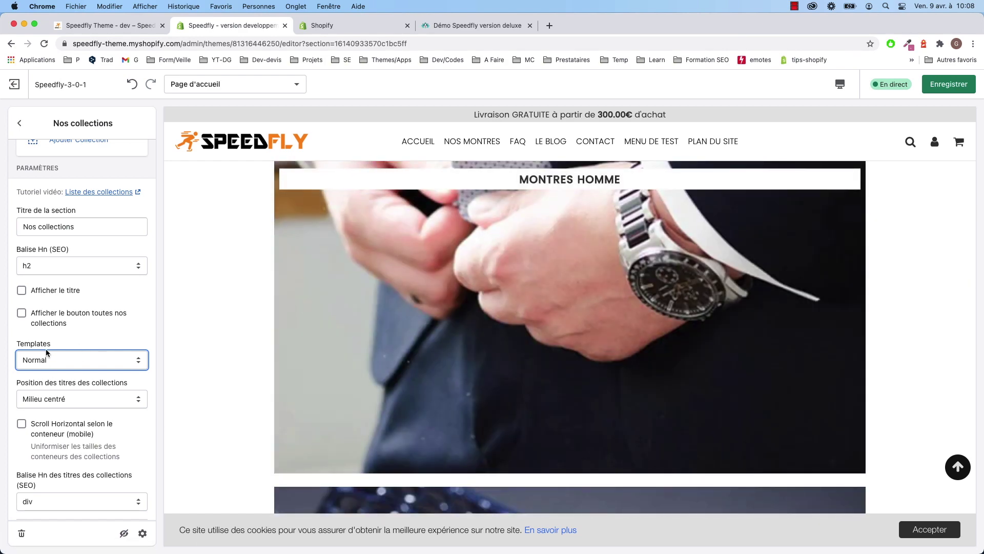
# Try a desktop zone width of 33% on the first Montres femme collection block, and restore it to 100%
pyautogui.scroll(3, 45, 348)
pyautogui.click(55, 182)
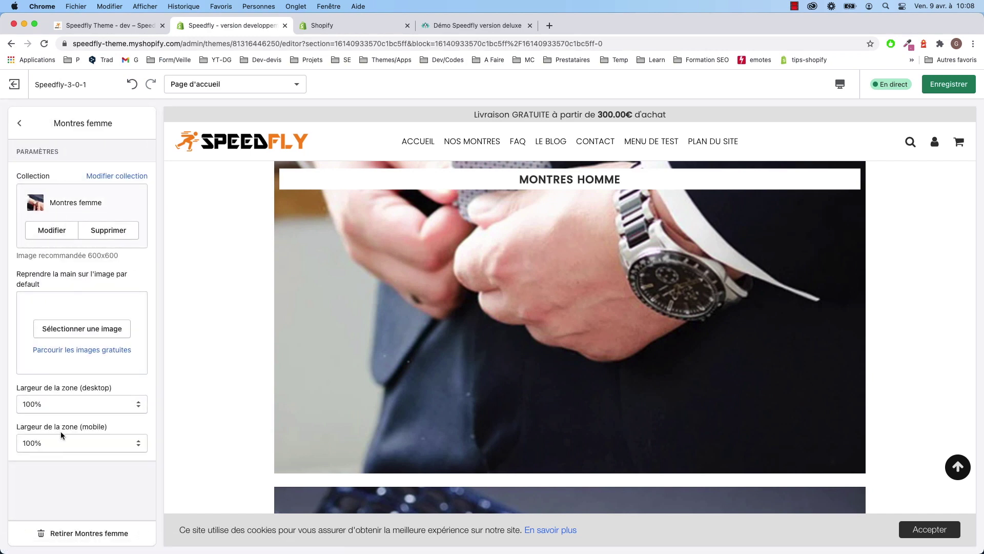
pyautogui.click(47, 406)
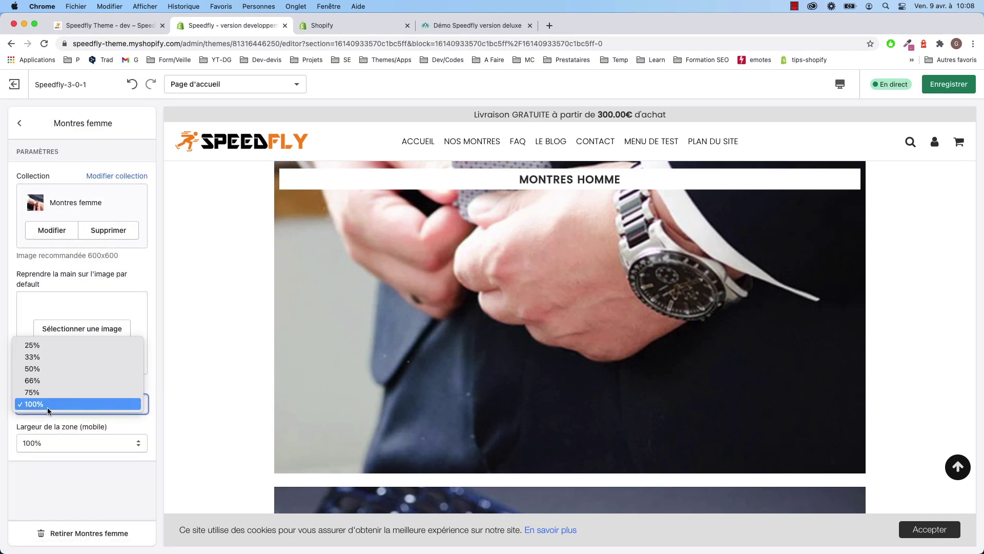
pyautogui.click(36, 353)
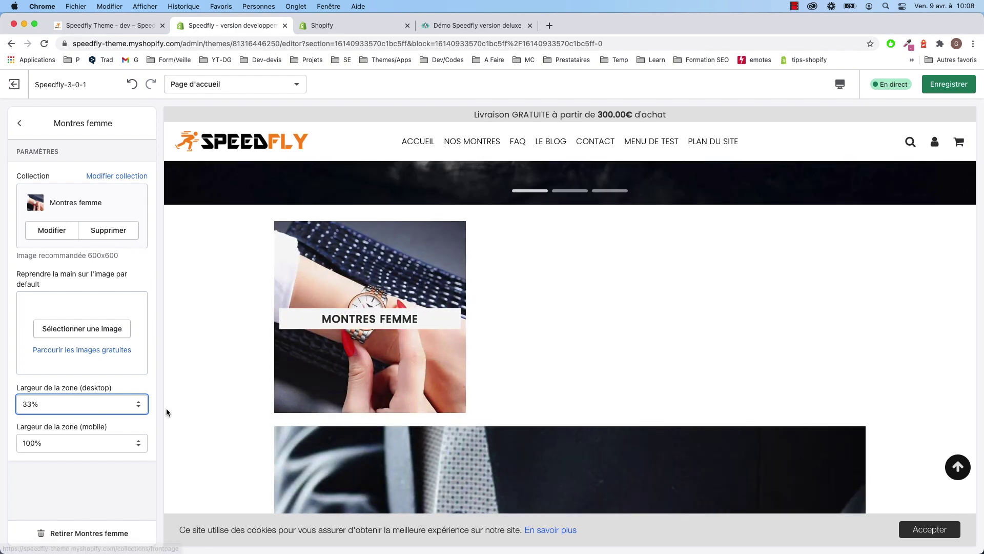
pyautogui.click(50, 403)
pyautogui.click(47, 450)
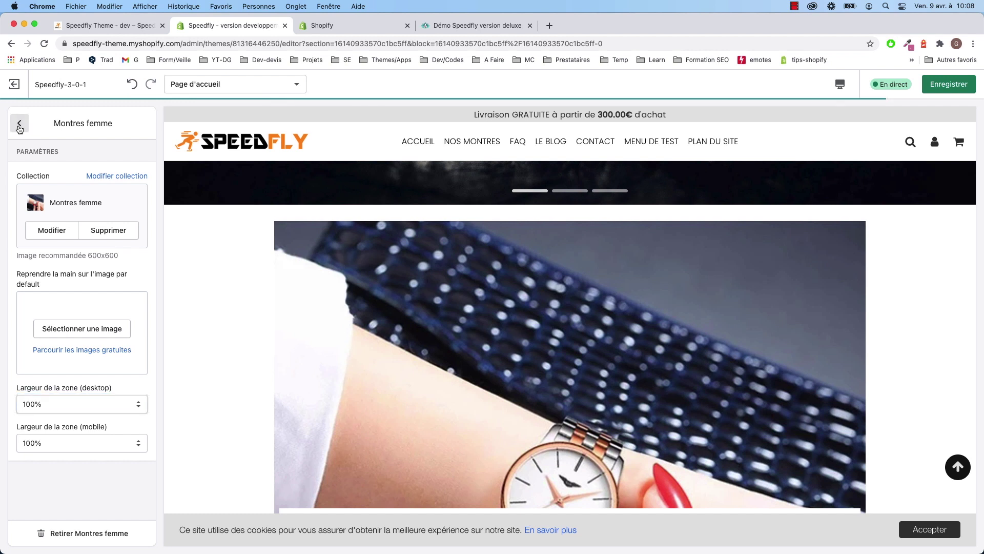
pyautogui.click(19, 123)
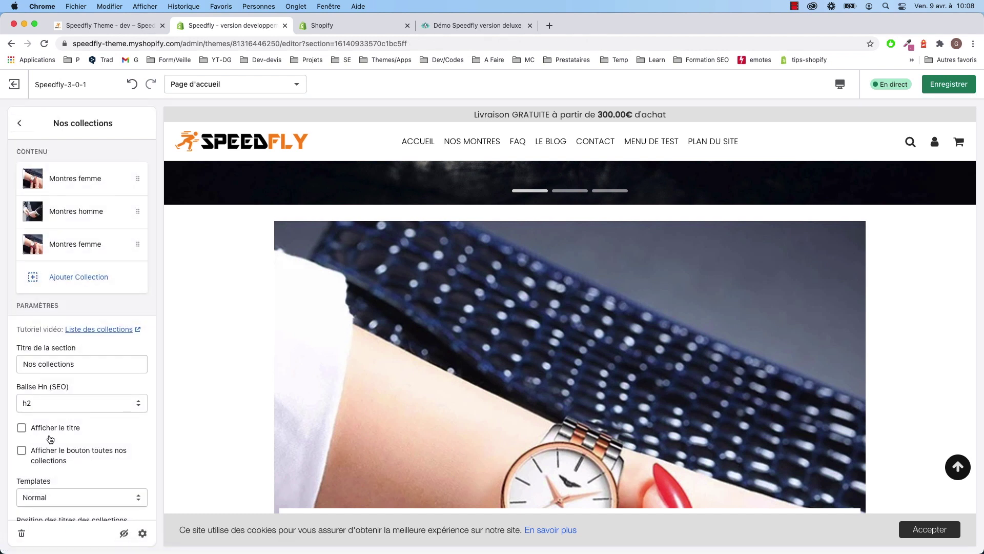
# Try the template 2 images à gauche + 1 image à droite for Nos collections, and set it to 1 image à gauche + 2 images à droite
pyautogui.scroll(-1, 53, 433)
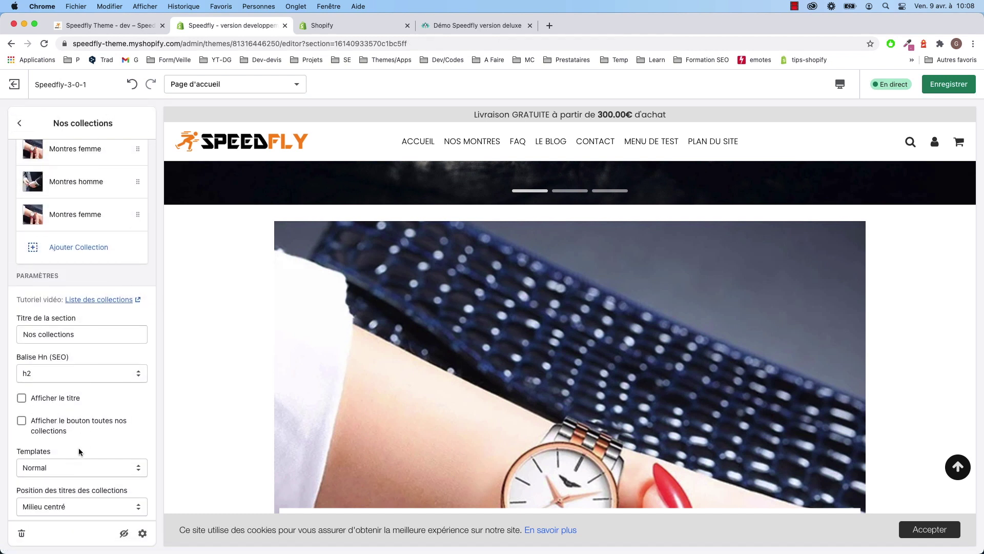
pyautogui.scroll(-2, 72, 456)
pyautogui.scroll(-6, 70, 425)
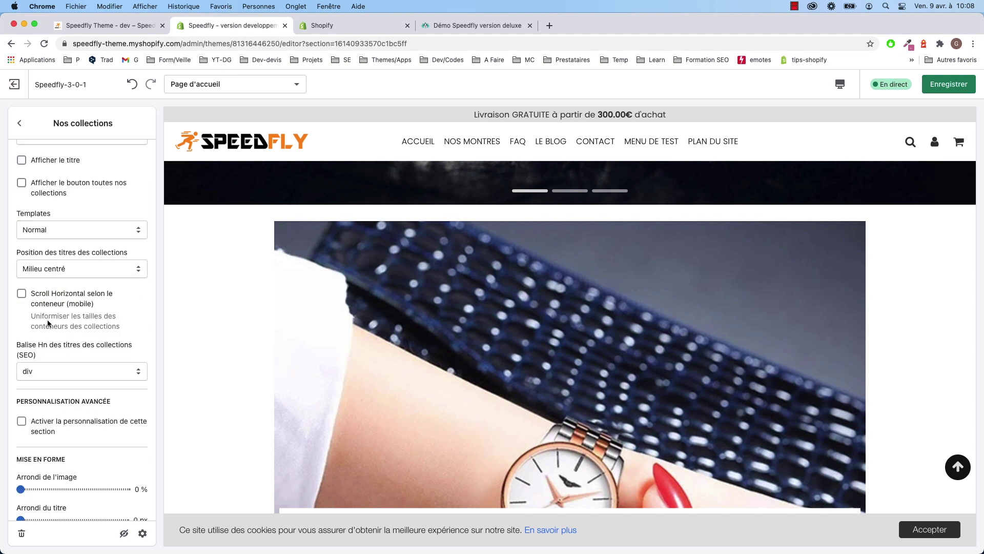
pyautogui.click(46, 231)
pyautogui.click(49, 244)
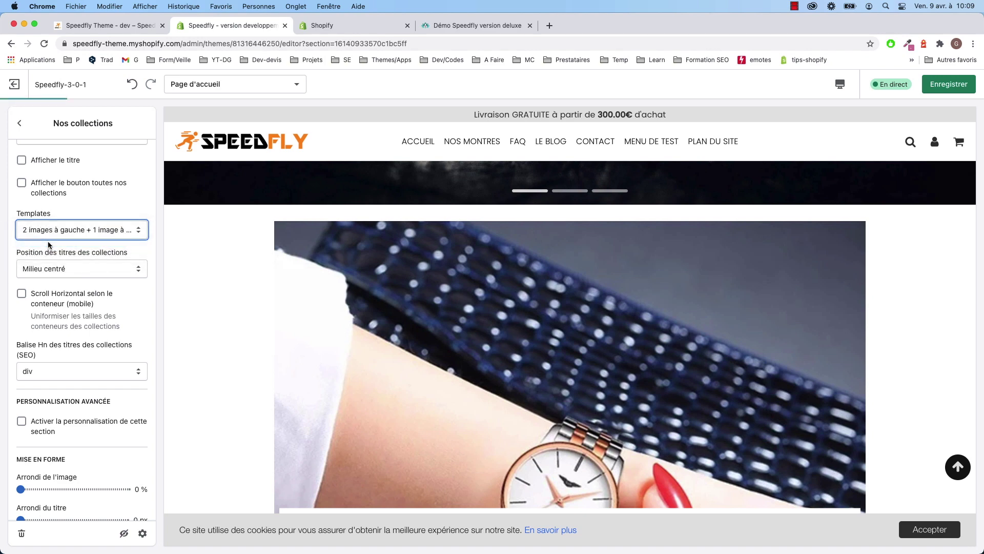
pyautogui.click(88, 231)
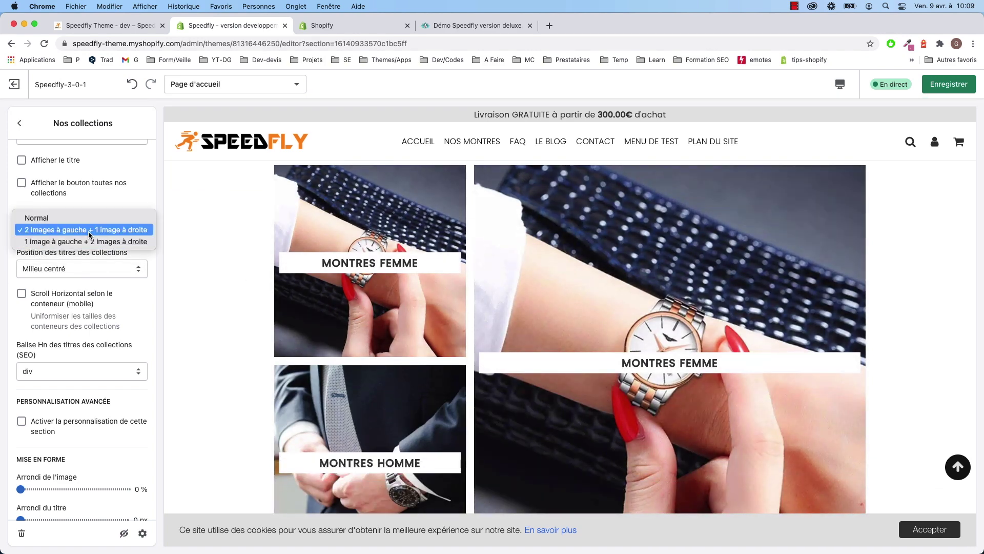
pyautogui.click(86, 243)
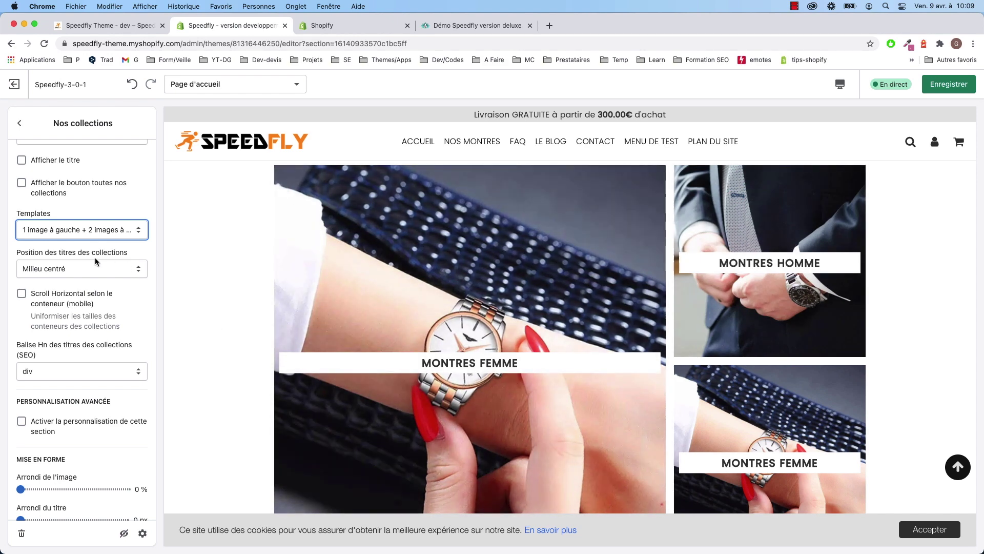
# Try the collection title positions Haut centré and Bas centré in Nos collections, and set the position to Haut à gauche
pyautogui.click(78, 268)
pyautogui.click(53, 257)
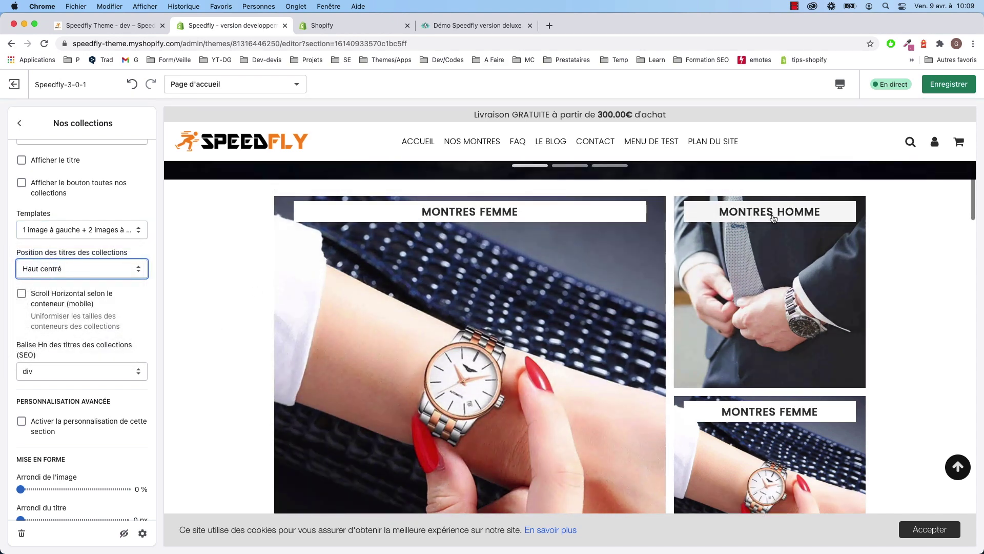
pyautogui.click(70, 271)
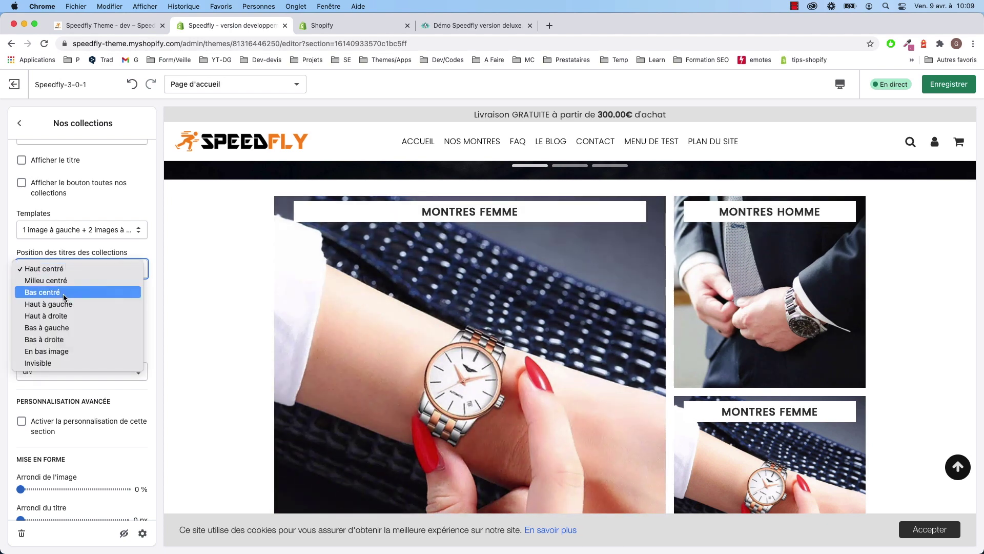
pyautogui.click(63, 294)
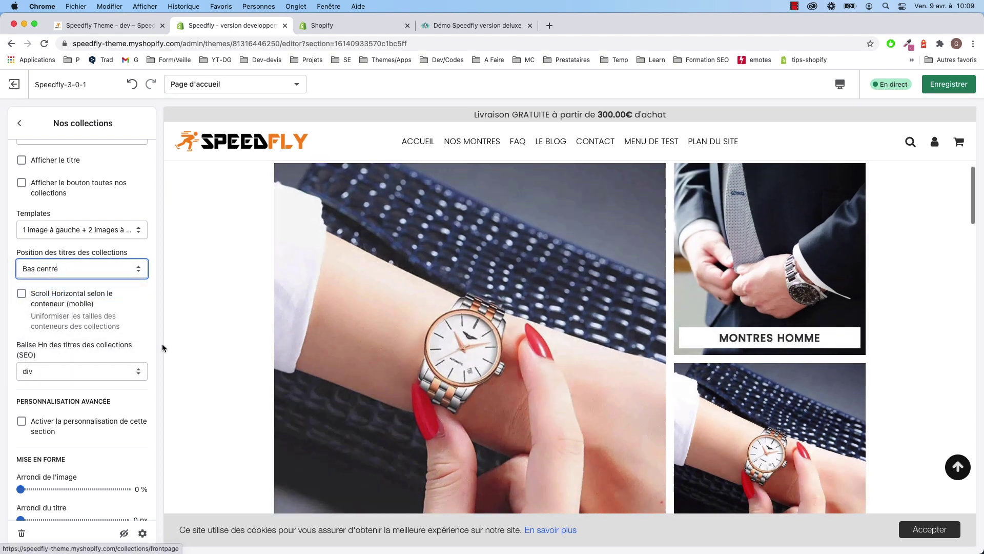
pyautogui.scroll(-5, 383, 333)
pyautogui.scroll(7, 384, 333)
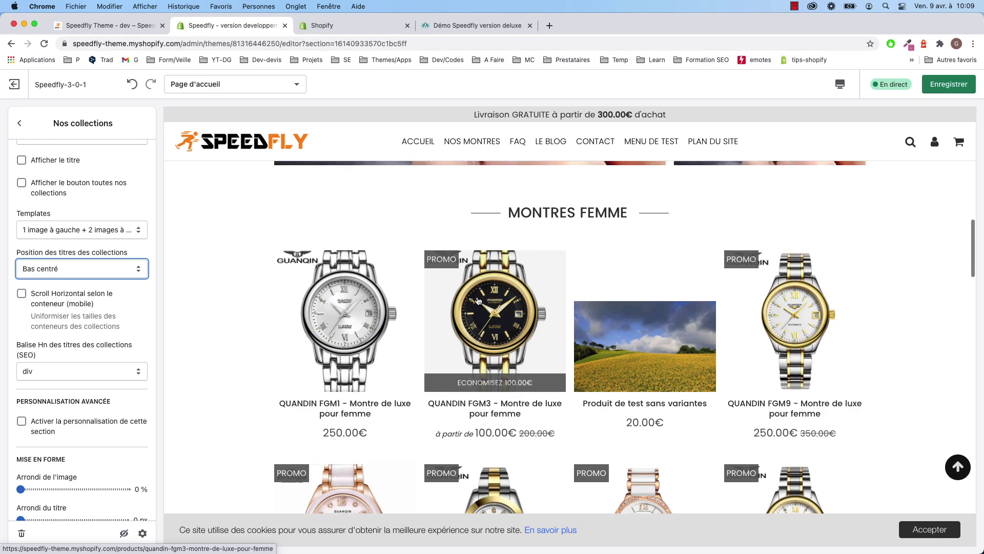
pyautogui.click(55, 275)
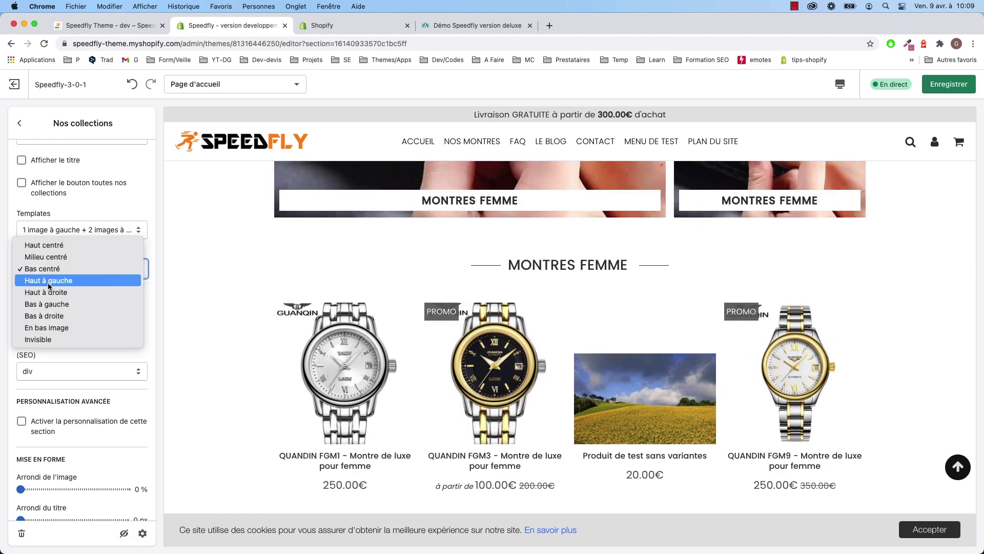
pyautogui.click(49, 281)
# Look through the Nos collections section's settings, from the section title down to the formatting and colour options
pyautogui.scroll(-1, 32, 339)
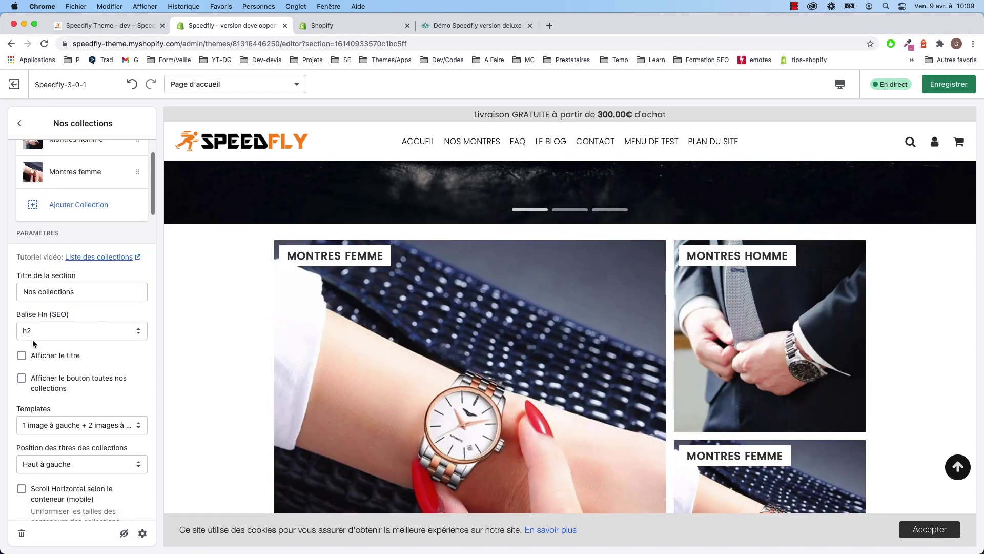
pyautogui.click(33, 331)
pyautogui.click(62, 297)
pyautogui.click(100, 289)
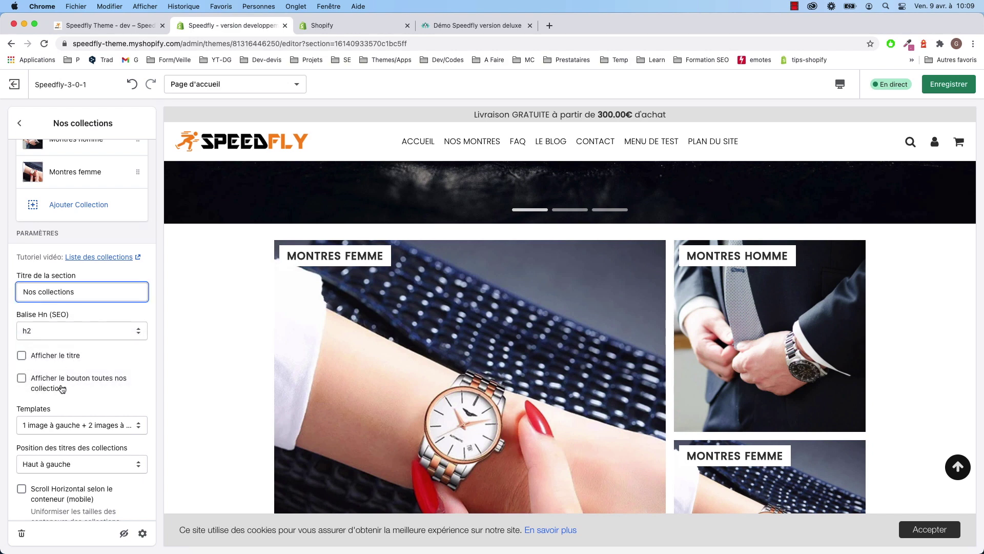
pyautogui.scroll(-2, 62, 375)
pyautogui.scroll(-10, 69, 369)
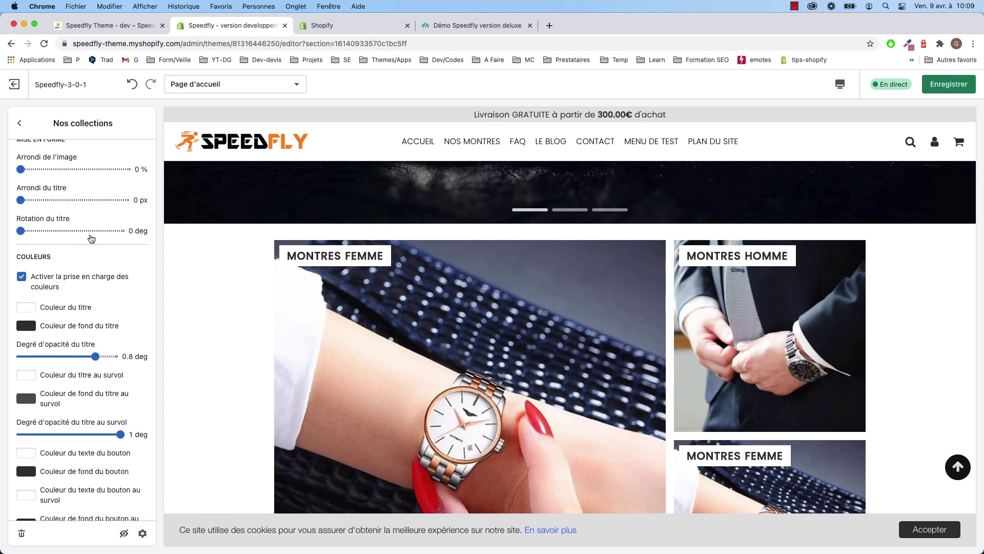
# Recheck the update list for the product list display options, and open the Montres femme section's settings
pyautogui.click(333, 25)
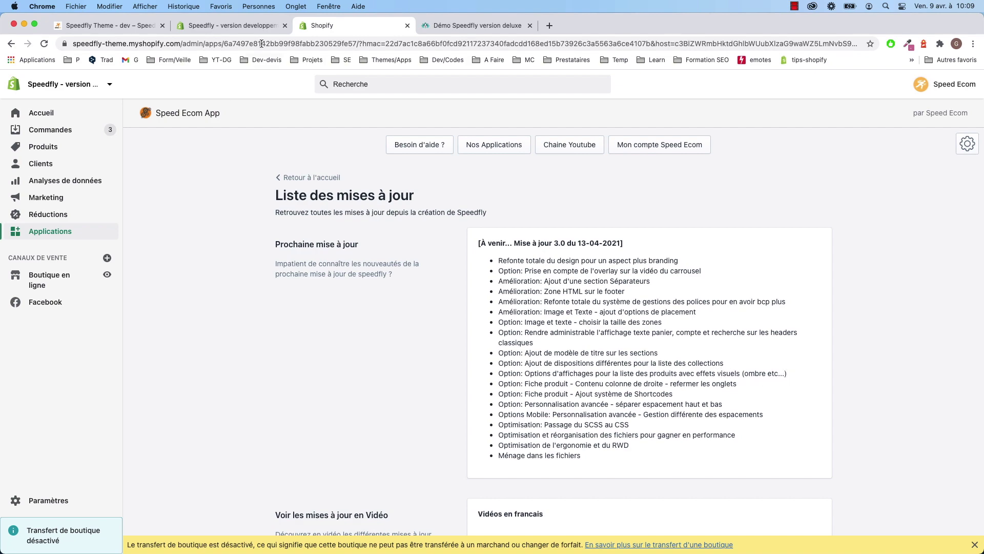
pyautogui.click(243, 27)
pyautogui.click(19, 123)
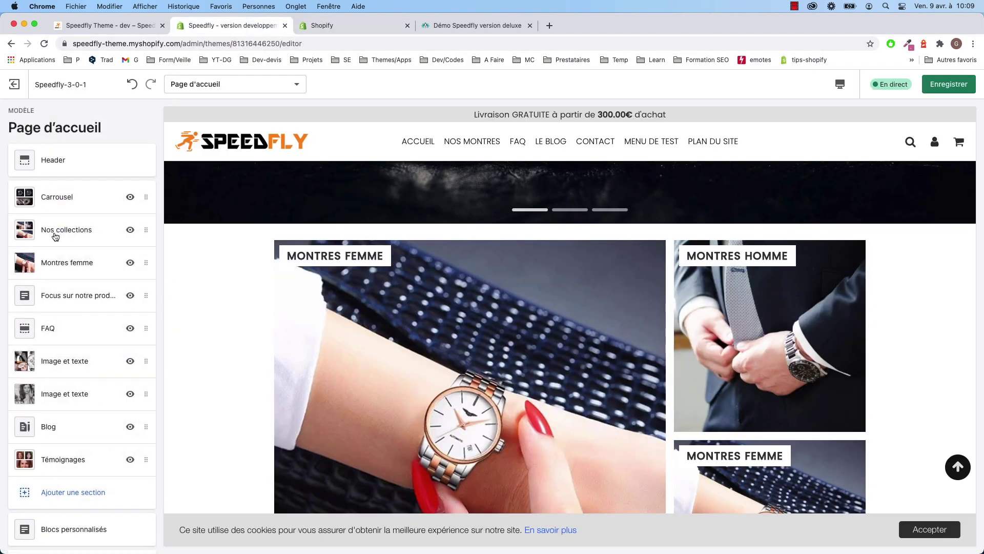
pyautogui.click(67, 261)
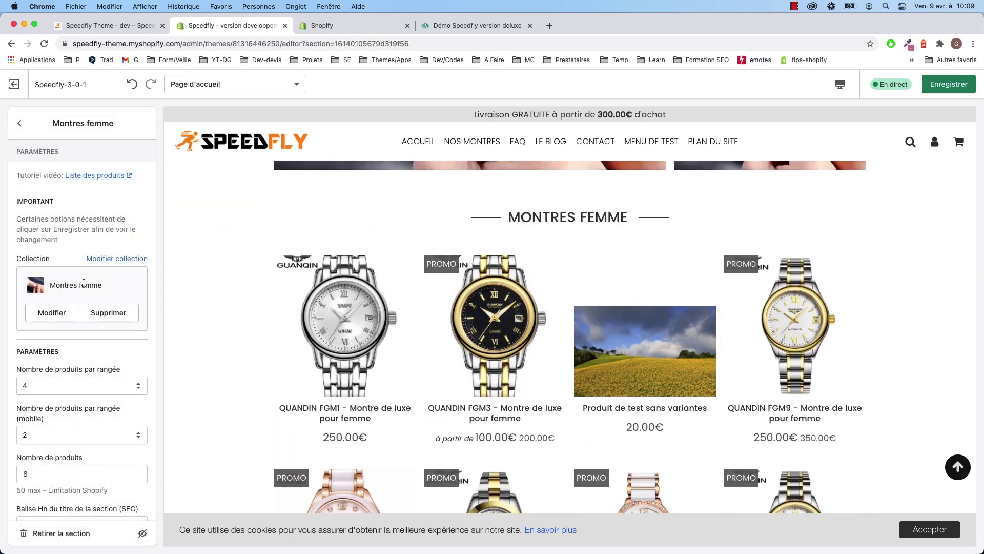
# Look over the Montres femme settings for products per row on desktop and mobile and for the number of products
pyautogui.scroll(-5, 78, 279)
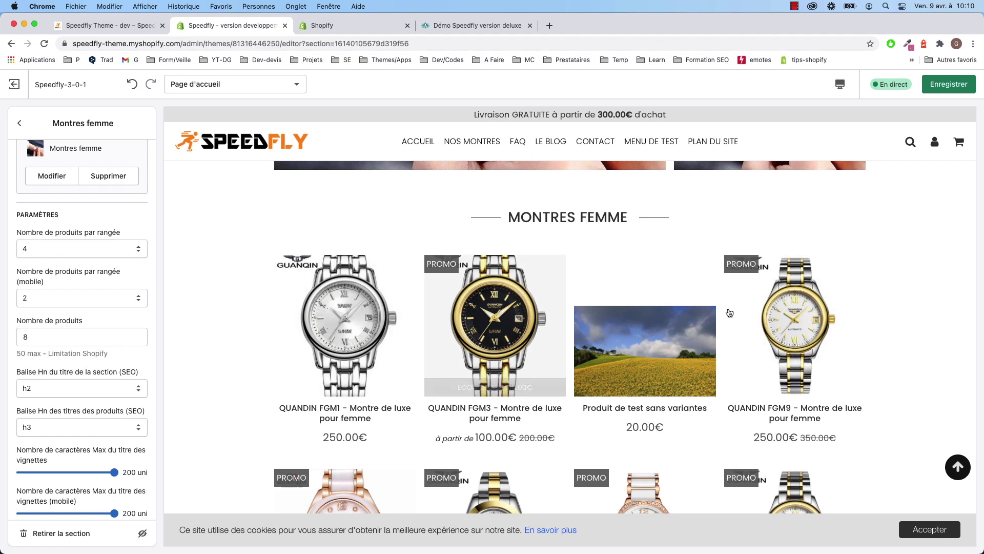
pyautogui.click(45, 338)
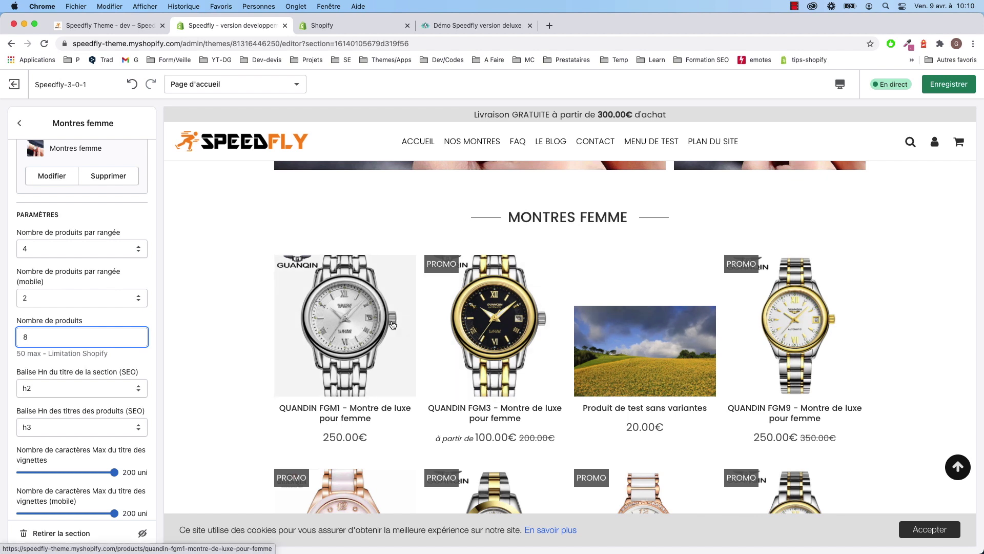
pyautogui.click(13, 293)
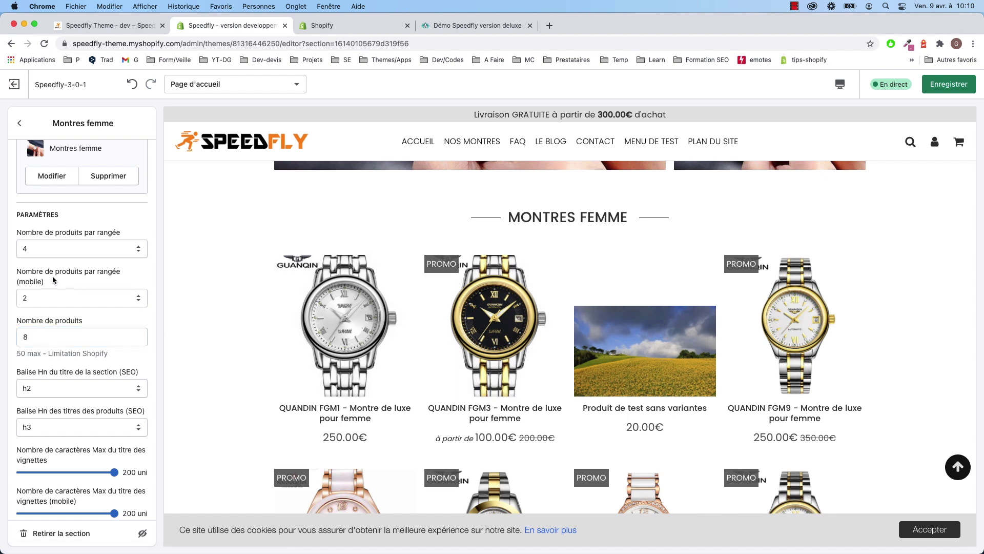
# Check the choices for products per row on mobile, and view the Montres femme list in the Mobile preview
pyautogui.click(52, 302)
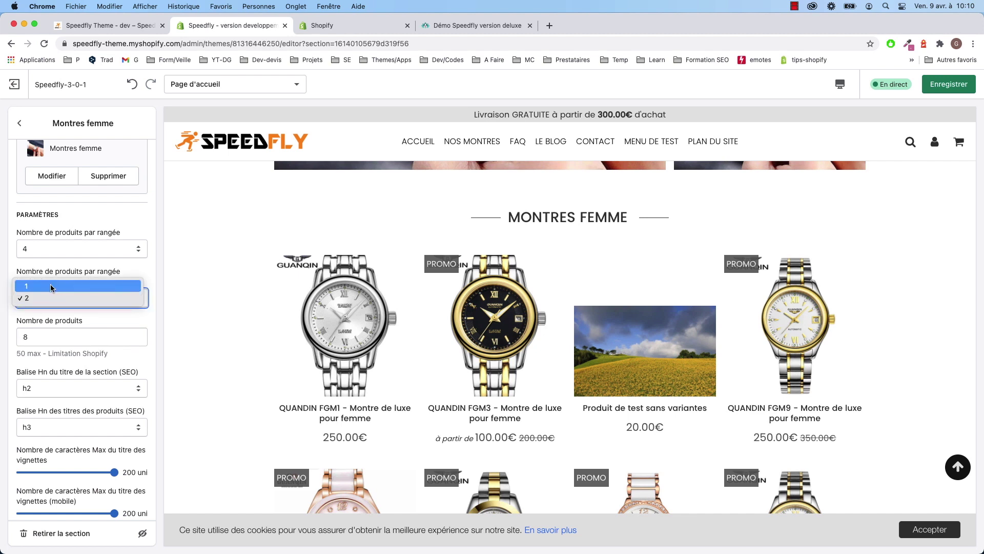
pyautogui.click(844, 86)
pyautogui.click(840, 84)
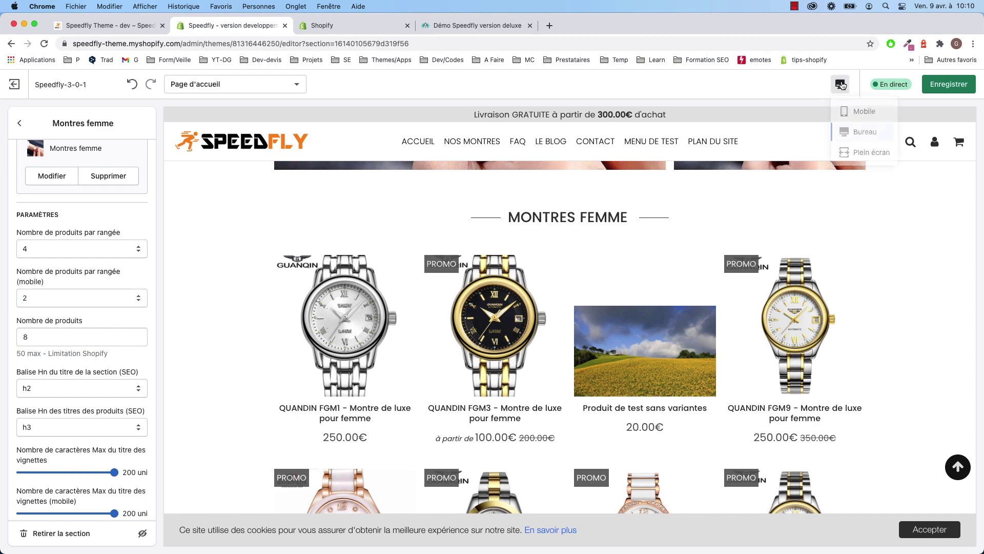
pyautogui.click(857, 112)
pyautogui.scroll(-5, 588, 292)
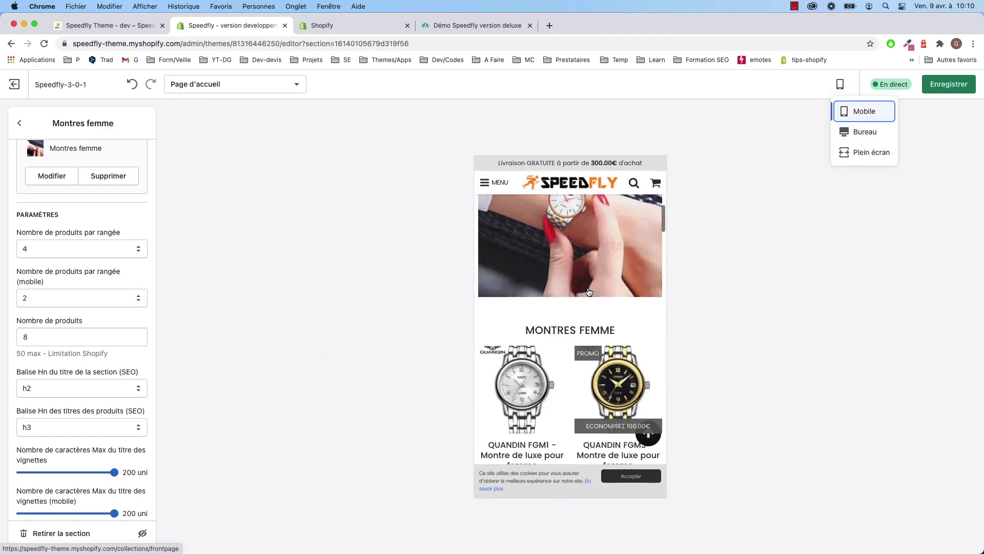
# Try 1 product per row on mobile for Montres femme, and set it back to 2
pyautogui.click(50, 300)
pyautogui.click(39, 280)
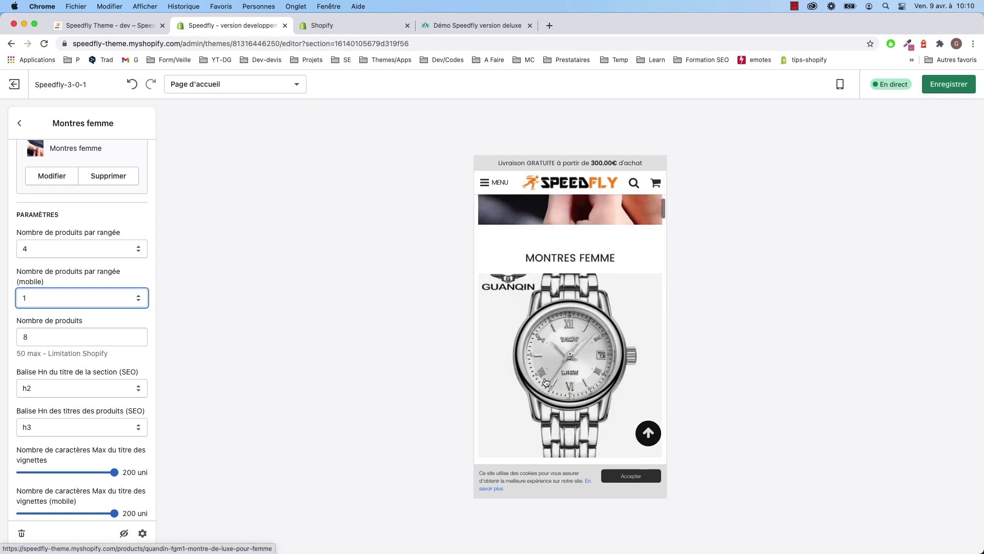
pyautogui.click(60, 303)
pyautogui.click(52, 307)
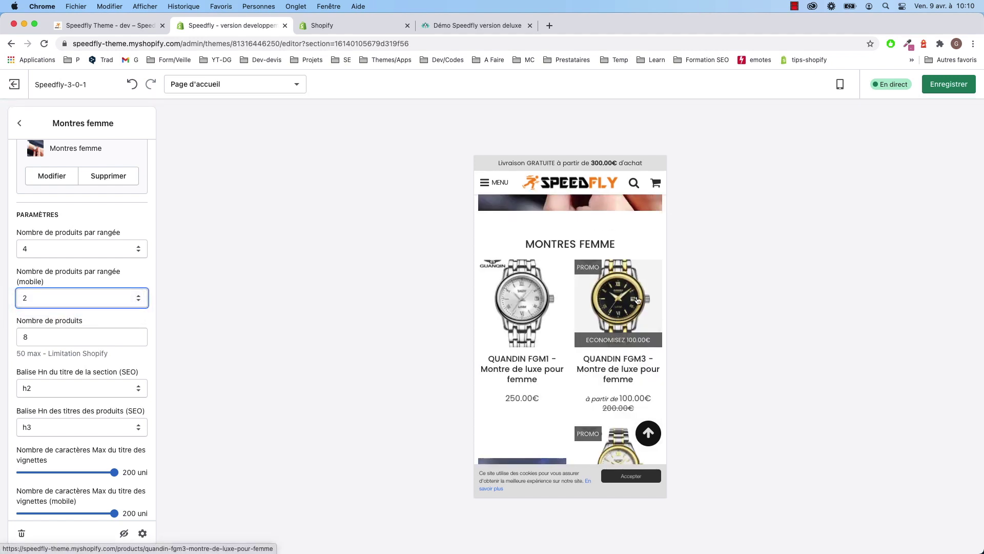
pyautogui.click(11, 274)
# Examine the Montres femme settings for product count, SEO Hn tags, maximum title characters and title zone height
pyautogui.scroll(-1, 60, 312)
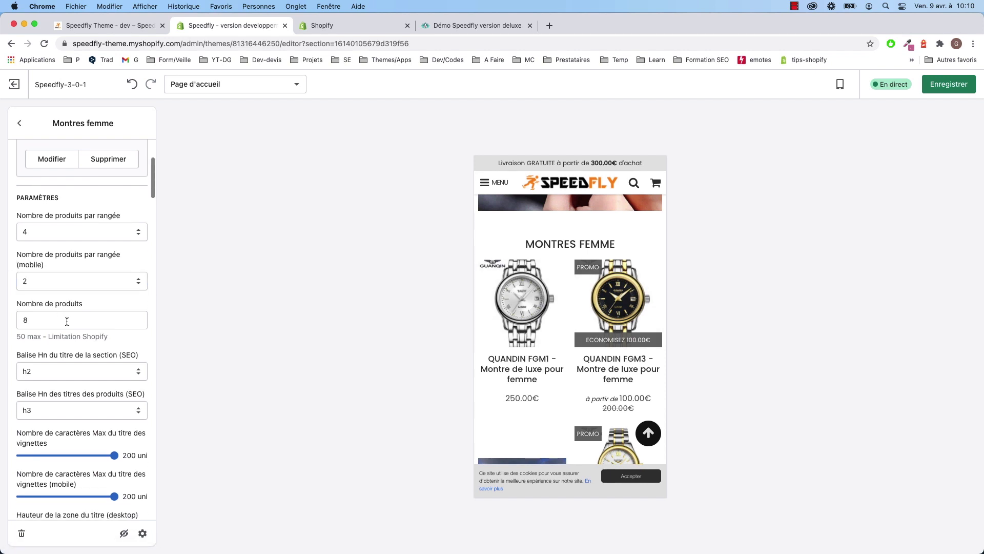
pyautogui.scroll(-2, 60, 363)
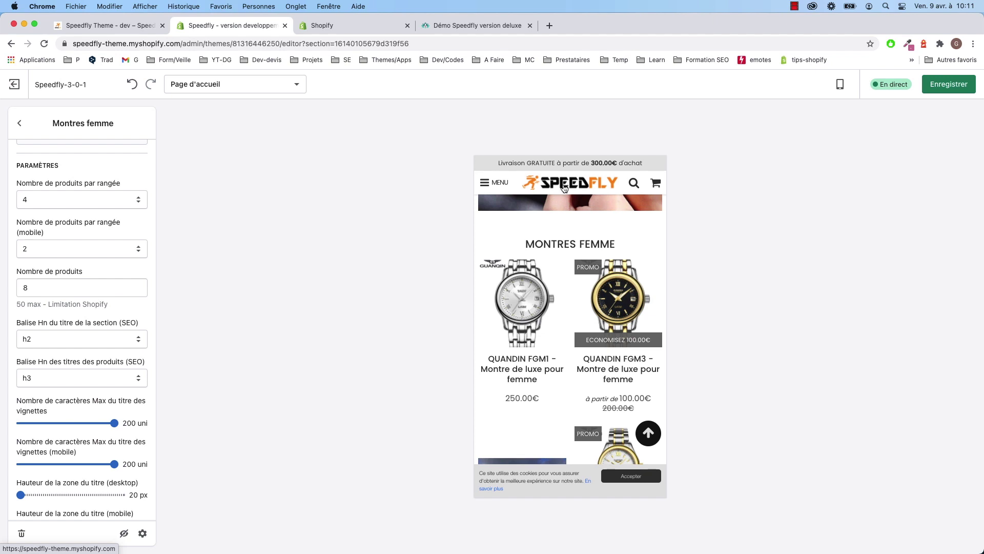
pyautogui.scroll(-3, 66, 358)
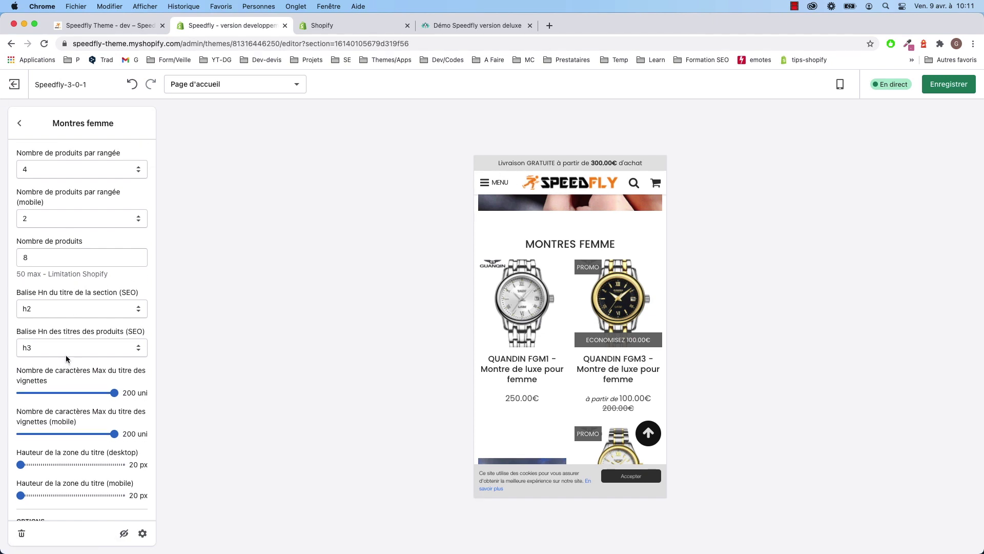
pyautogui.scroll(5, 51, 355)
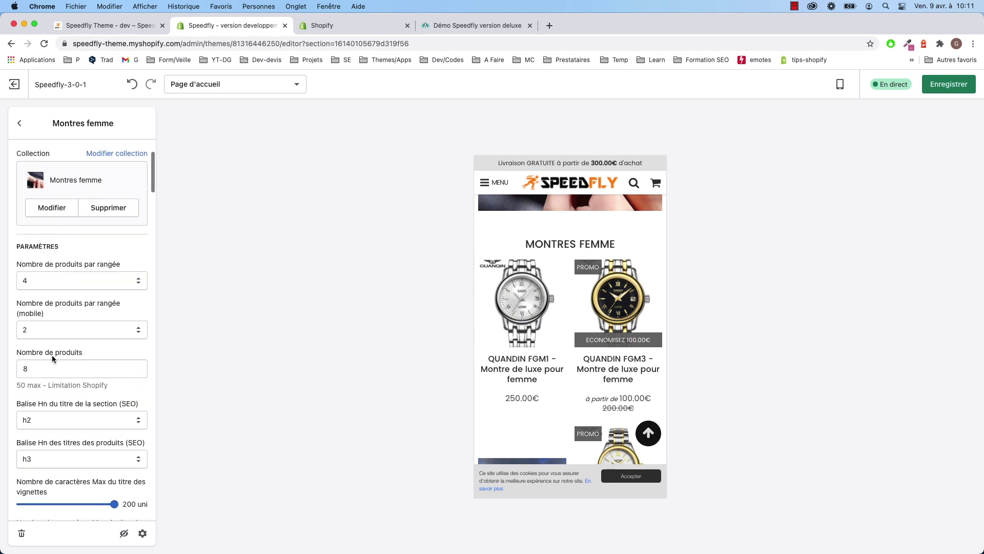
pyautogui.scroll(4, 54, 332)
pyautogui.scroll(-10, 54, 331)
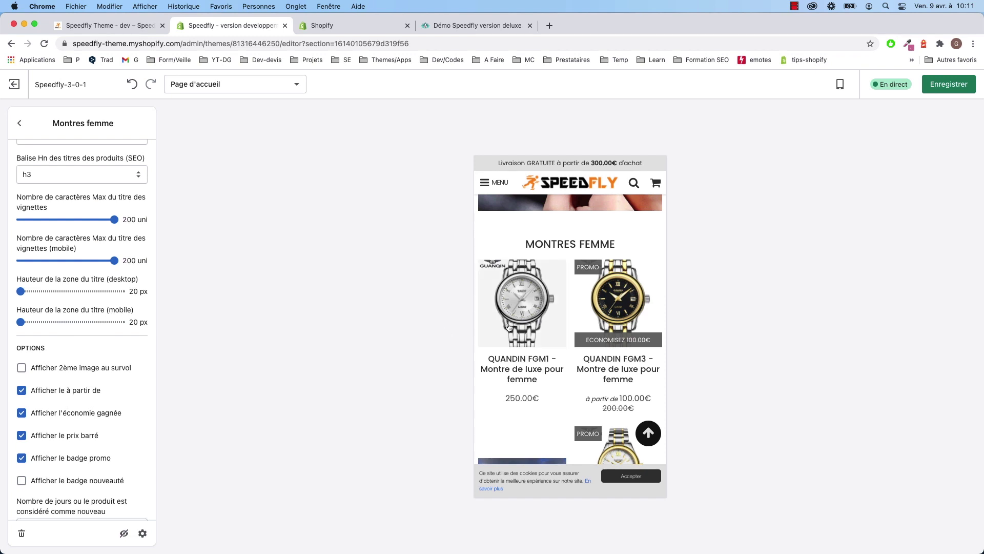
pyautogui.scroll(5, 36, 317)
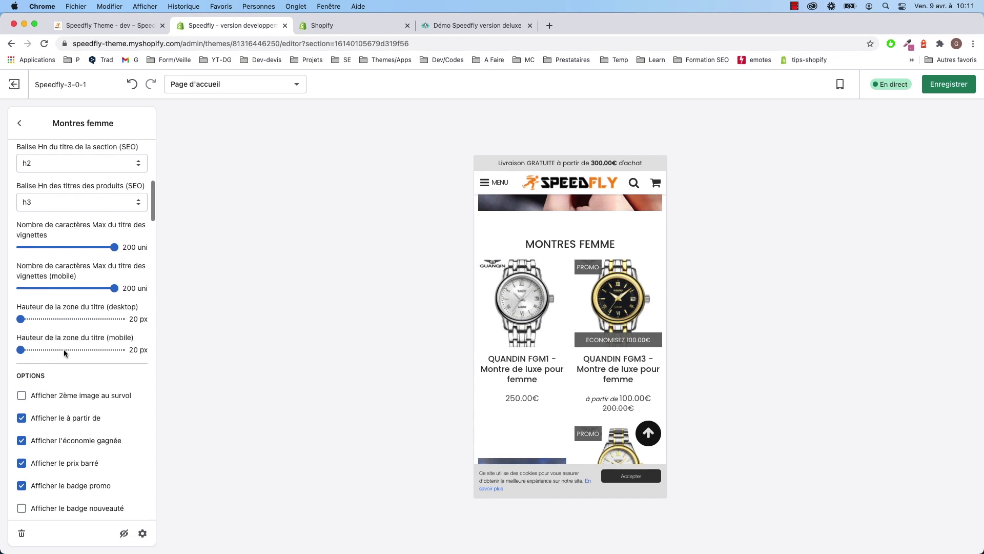
pyautogui.scroll(5, 33, 301)
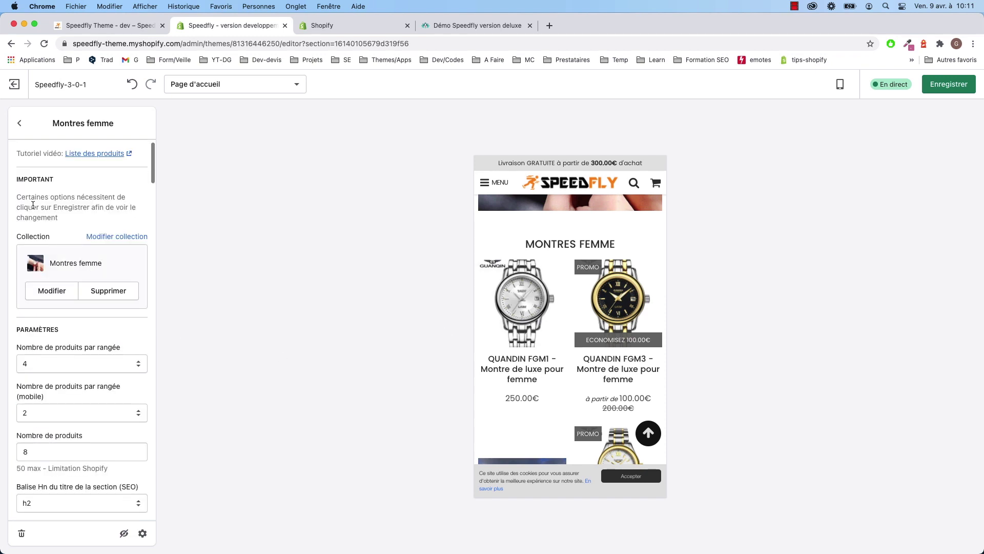
pyautogui.scroll(-7, 38, 342)
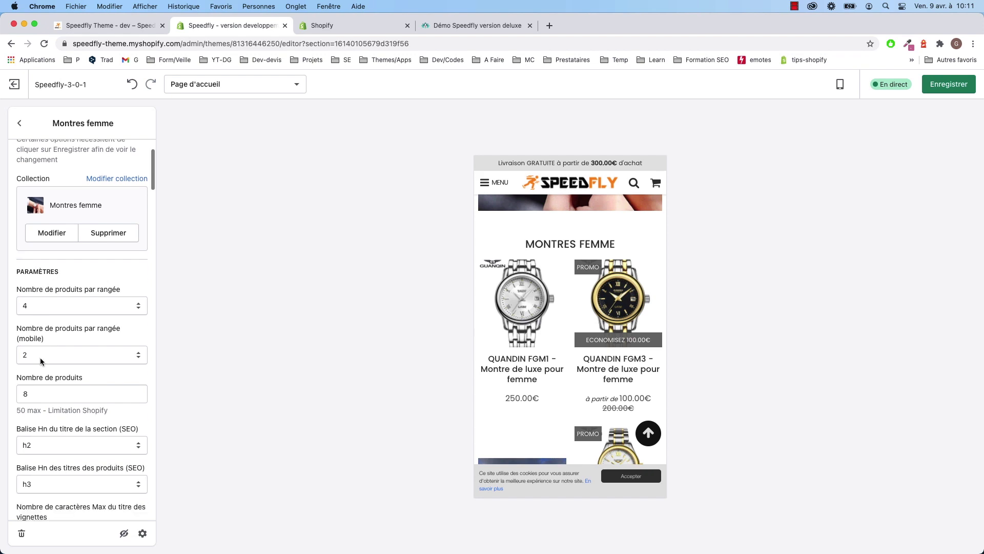
# Look through the Options and Mise en forme settings of Montres femme, from the badges and prices to the link placement
pyautogui.scroll(-5, 41, 405)
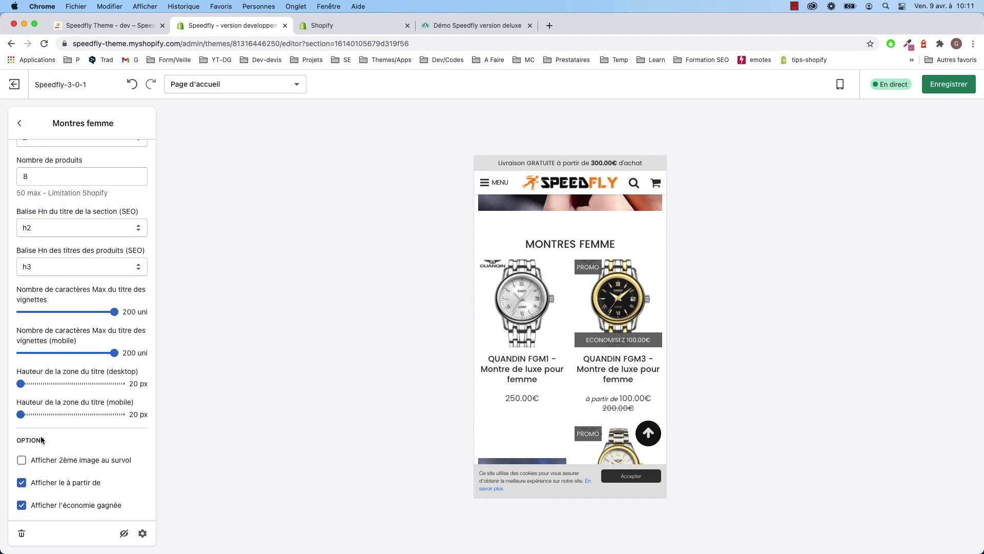
pyautogui.scroll(-4, 42, 407)
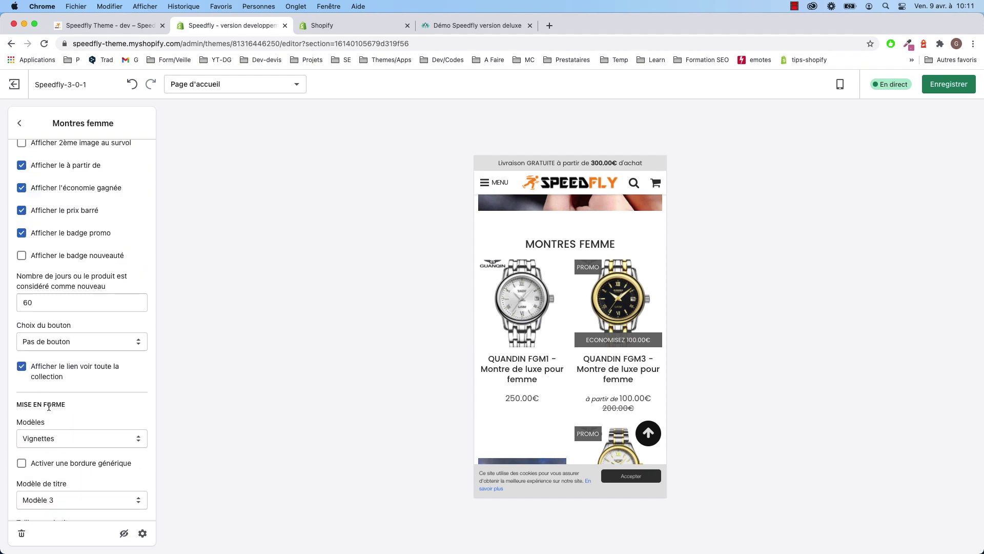
pyautogui.scroll(-5, 57, 414)
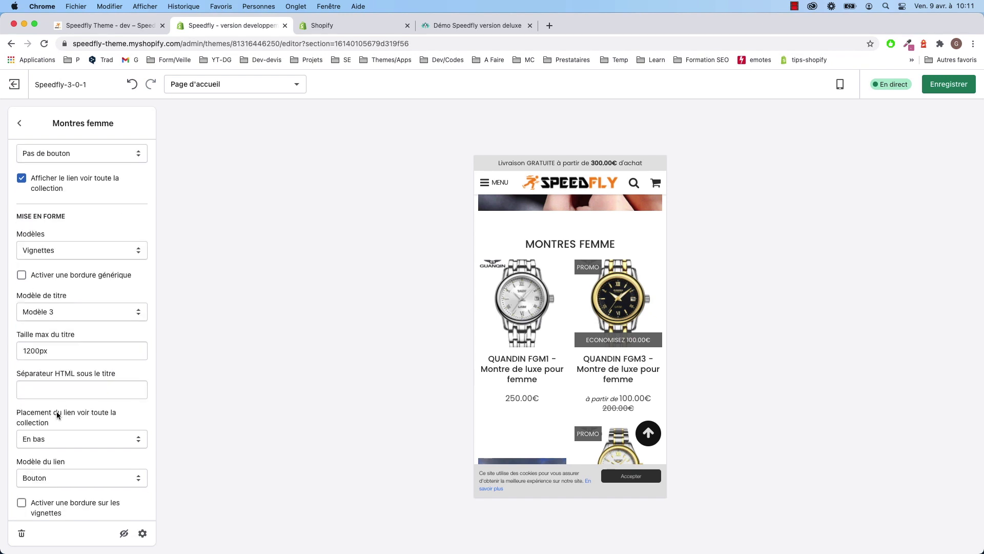
pyautogui.scroll(6, 57, 414)
pyautogui.scroll(3, 60, 264)
pyautogui.scroll(-4, 51, 329)
pyautogui.scroll(-1, 50, 337)
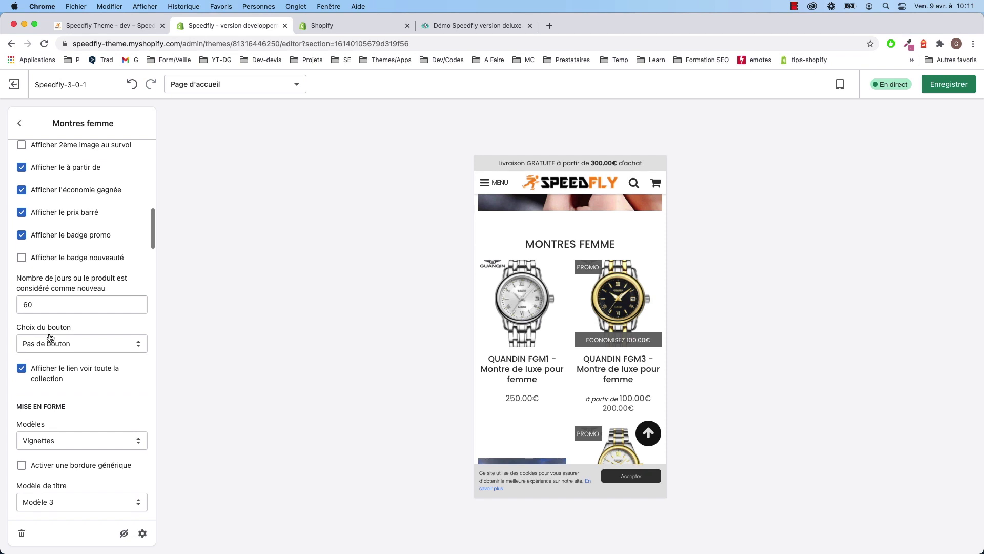
pyautogui.scroll(-3, 50, 338)
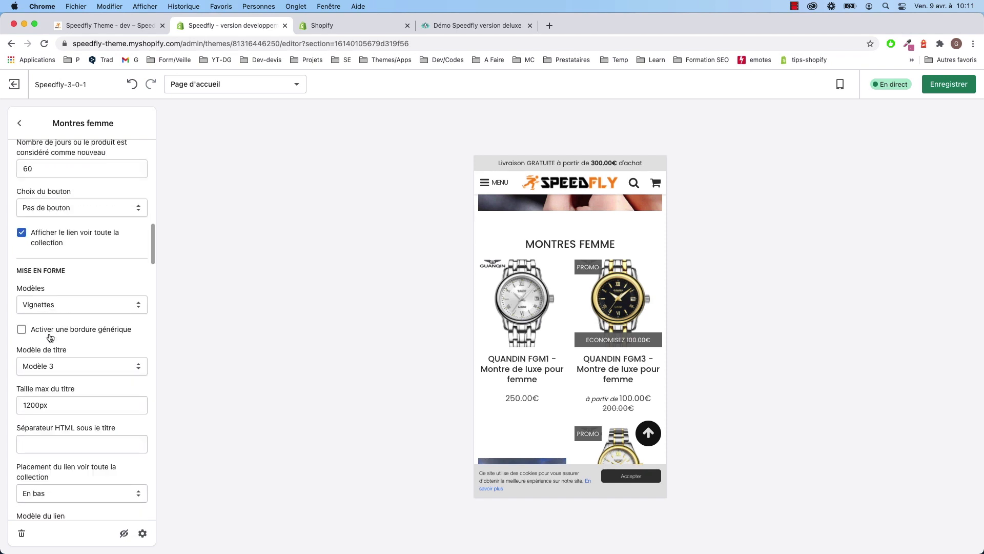
# View the available Modèles for the Montres femme product list, and recheck the update list for the product display options
pyautogui.click(41, 302)
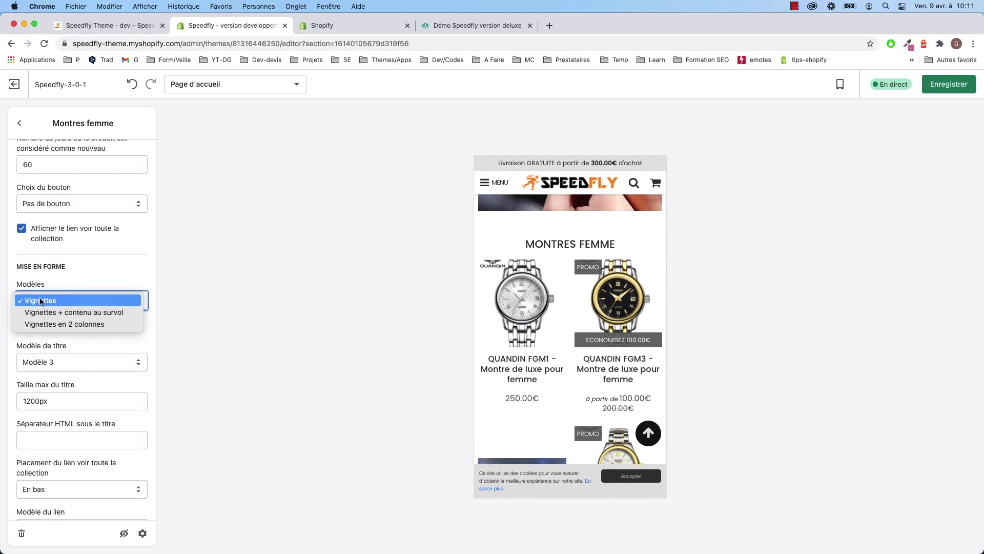
pyautogui.click(320, 26)
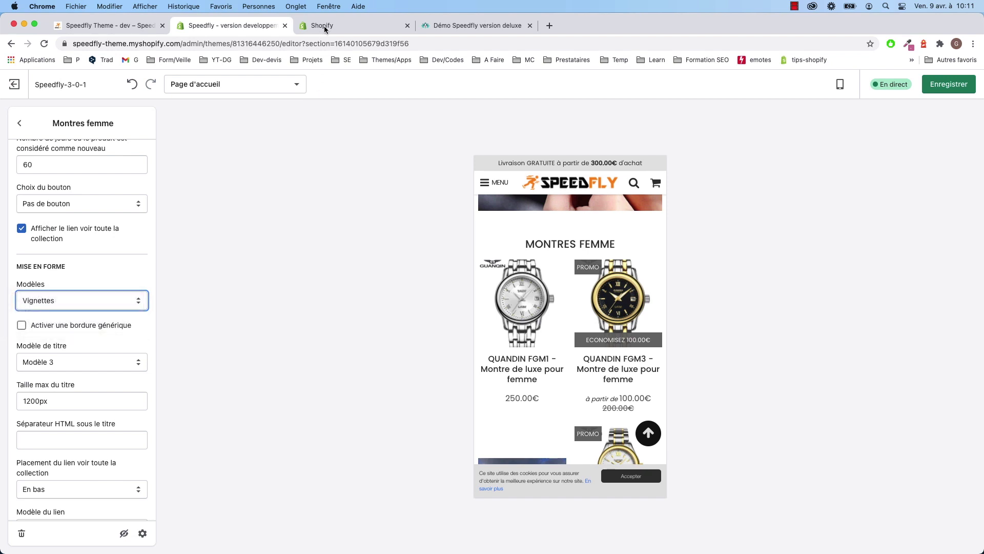
pyautogui.click(351, 24)
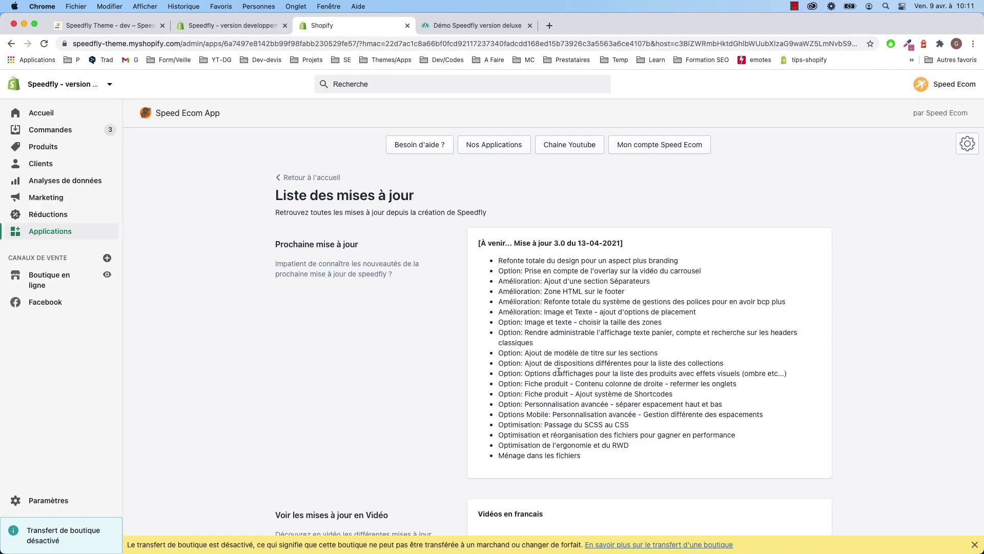
pyautogui.click(259, 26)
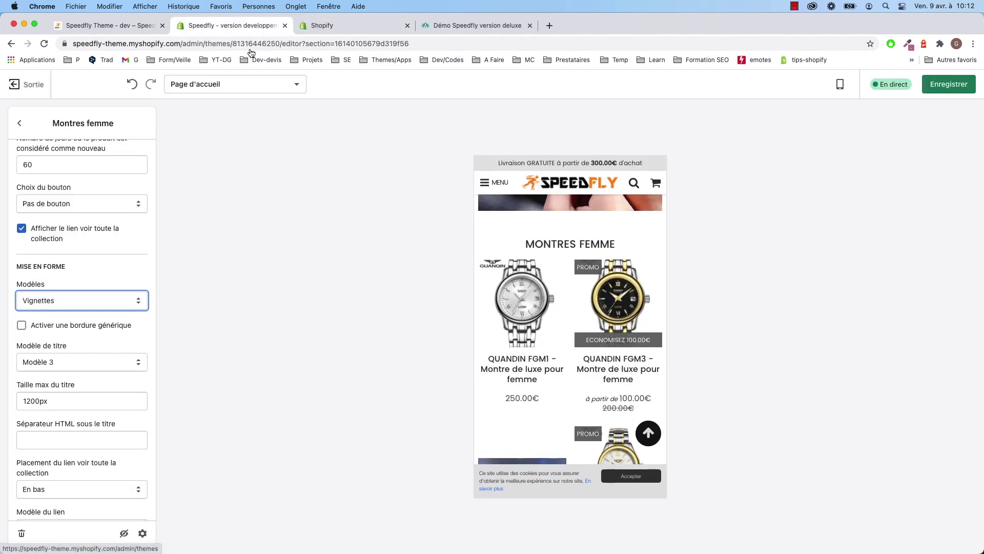
# Set the Montres femme title model to Modèle 1, and switch the preview to Bureau
pyautogui.click(50, 362)
pyautogui.click(40, 338)
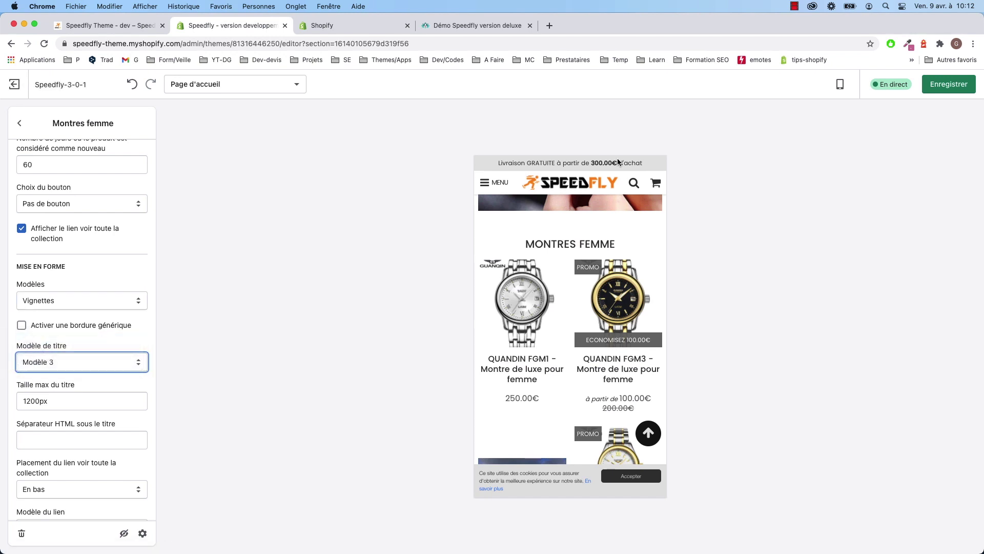
pyautogui.click(840, 84)
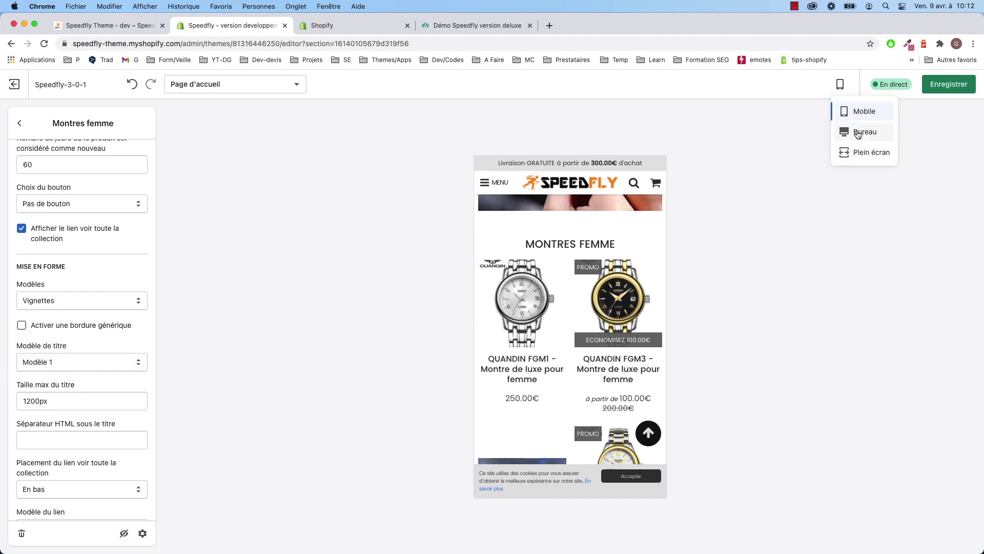
pyautogui.click(864, 131)
pyautogui.scroll(3, 494, 322)
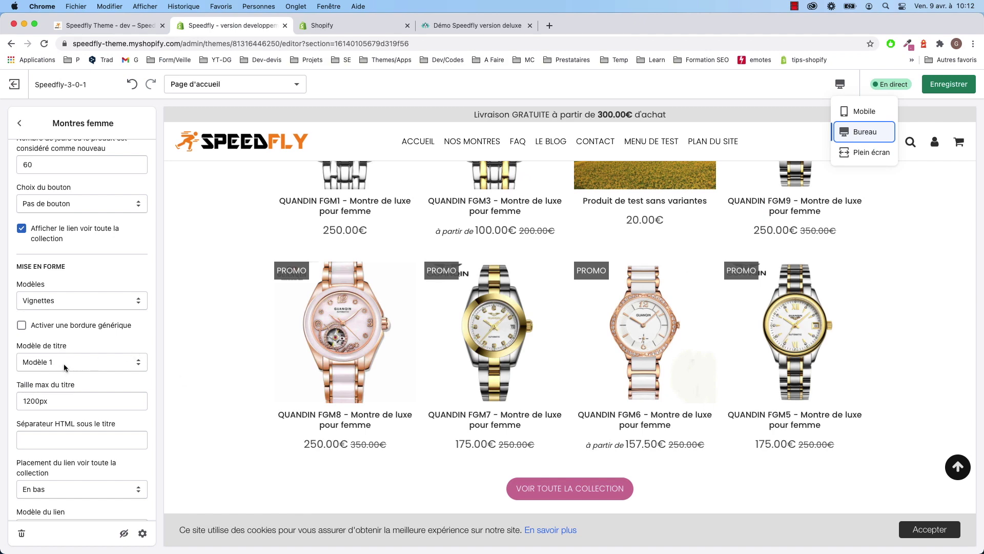
# Open the Modèle de titre choices for the Montres femme section
pyautogui.click(30, 363)
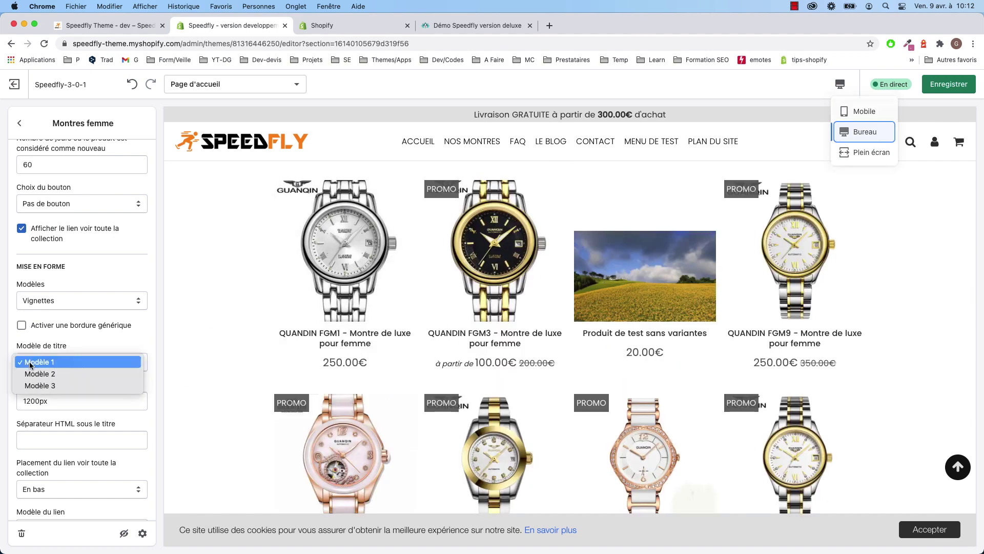
# Set the layout model of the Montres femme product section to Vignettes + contenu au survol
pyautogui.click(30, 363)
pyautogui.click(47, 302)
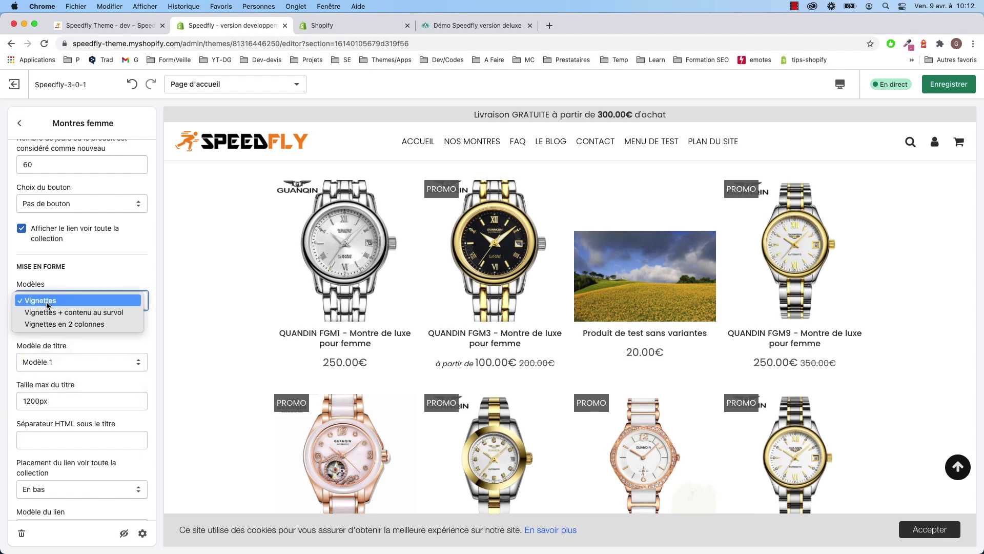
pyautogui.click(77, 314)
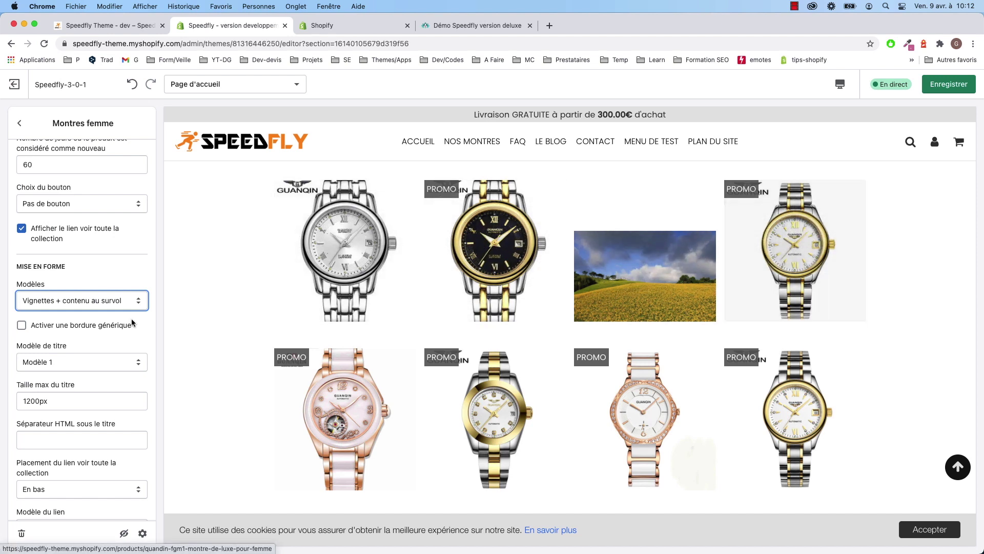
# Switch the product layout model to Vignettes en 2 colonnes and enable the generic border
pyautogui.click(67, 300)
pyautogui.click(66, 314)
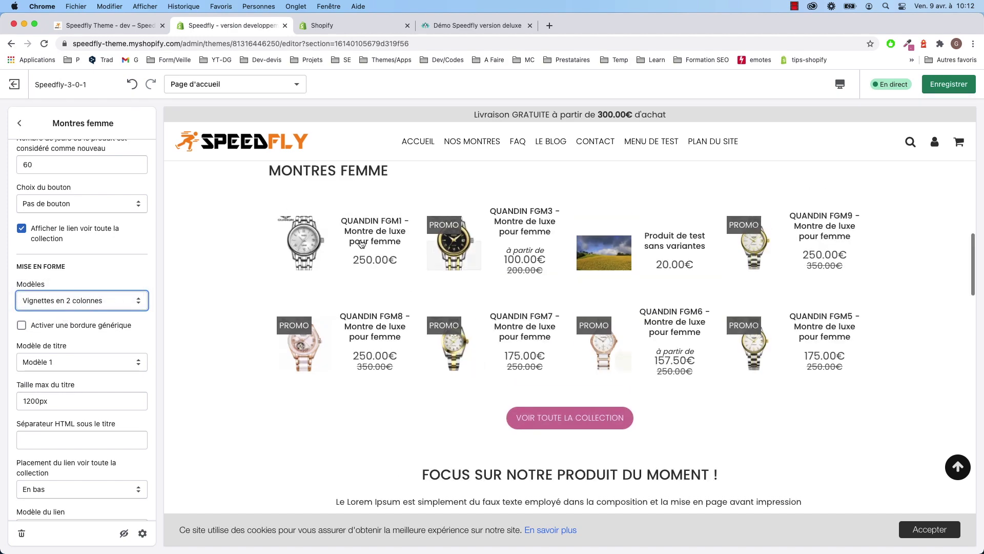
pyautogui.click(72, 326)
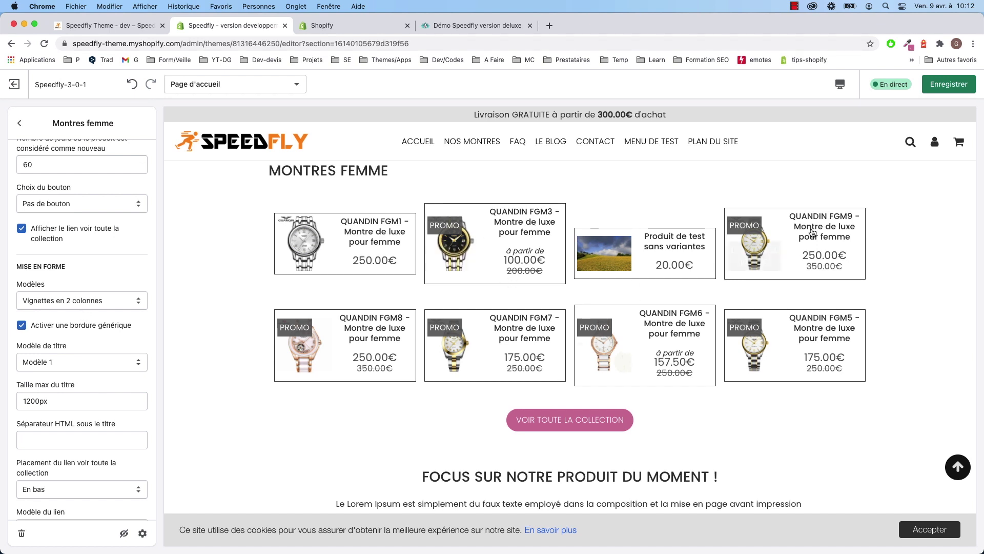
# Set the number of products per row in the Montres femme section to 3
pyautogui.scroll(7, 72, 282)
pyautogui.scroll(8, 72, 282)
pyautogui.click(69, 388)
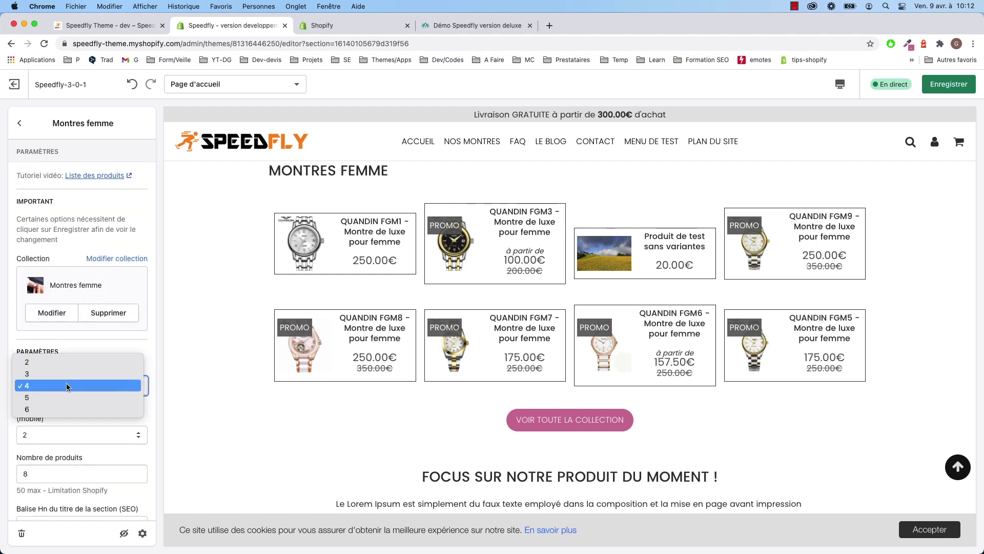
pyautogui.click(32, 373)
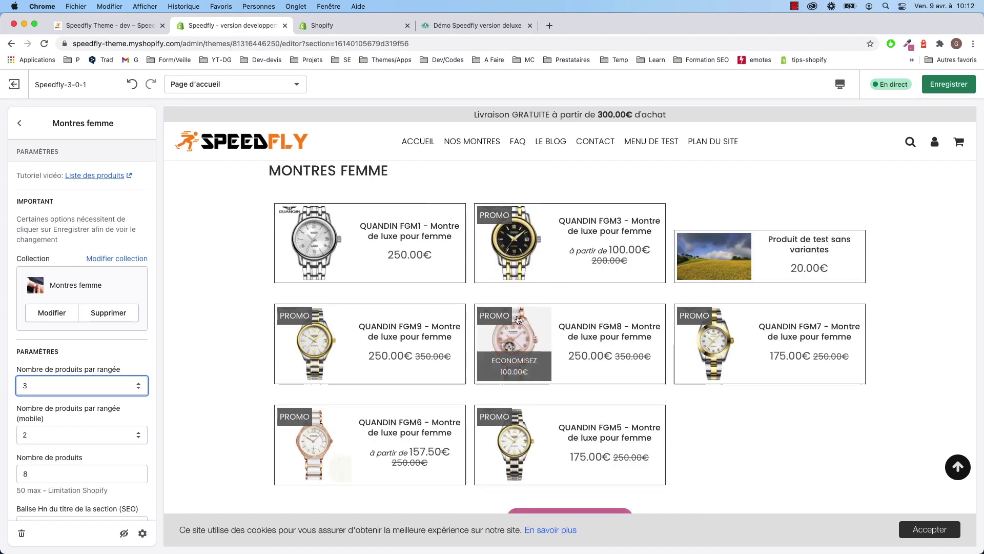
# Set the title model of the Montres femme section to Modèle 3
pyautogui.scroll(-10, 14, 380)
pyautogui.scroll(-12, 13, 380)
pyautogui.scroll(-3, 14, 380)
pyautogui.click(49, 392)
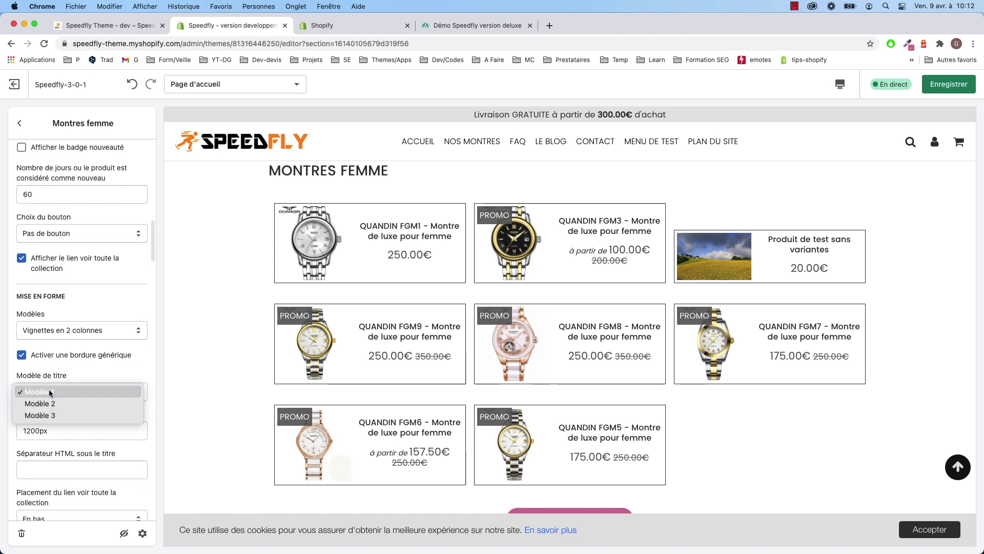
pyautogui.click(54, 415)
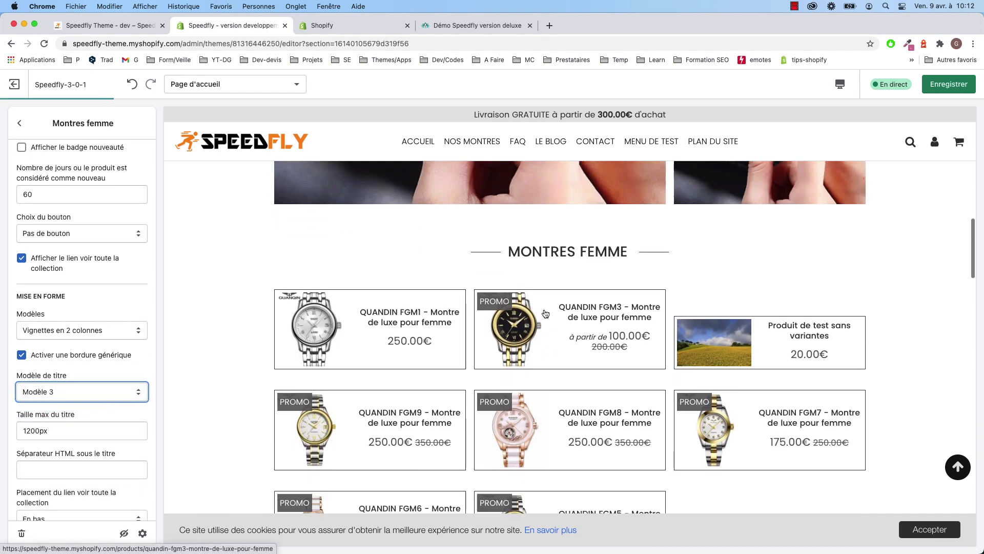
# Set the placement of the link to the full collection to En haut
pyautogui.scroll(-2, 545, 314)
pyautogui.scroll(-1, 52, 401)
pyautogui.scroll(-3, 52, 414)
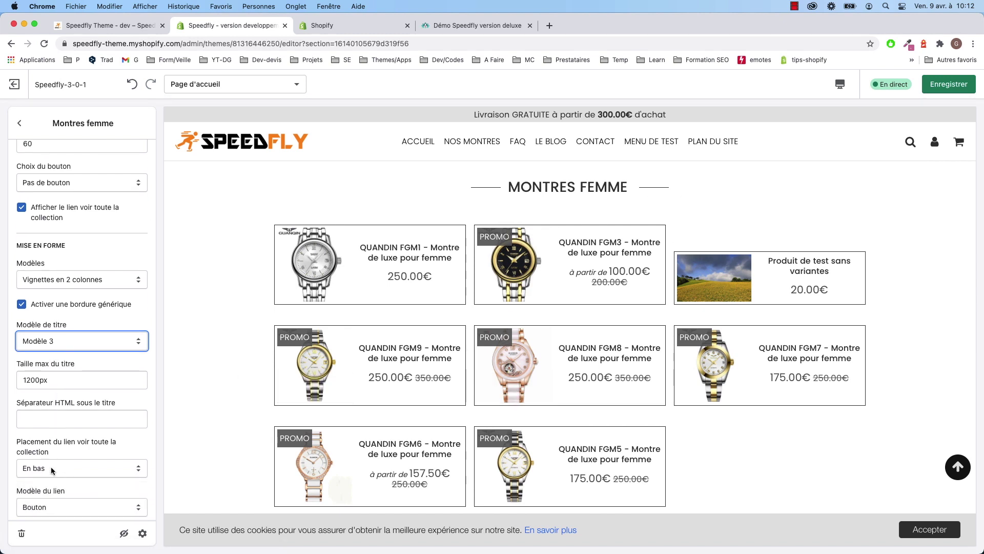
pyautogui.scroll(3, 39, 310)
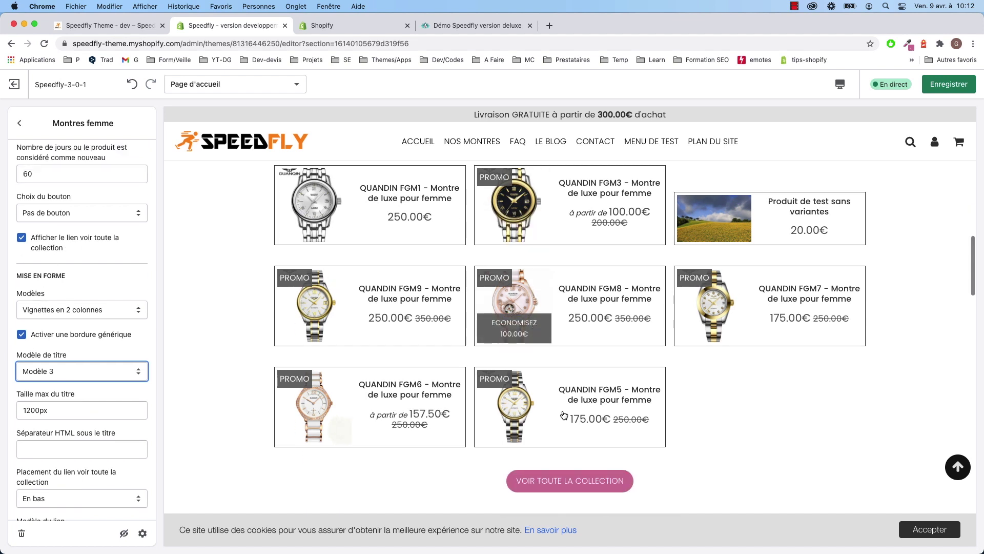
pyautogui.click(66, 365)
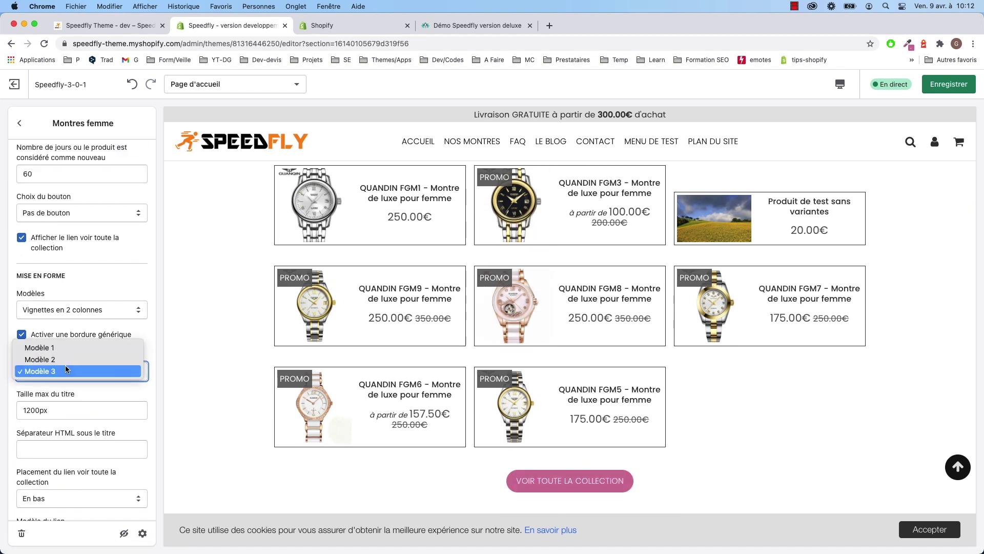
pyautogui.click(32, 420)
pyautogui.click(43, 496)
pyautogui.click(32, 485)
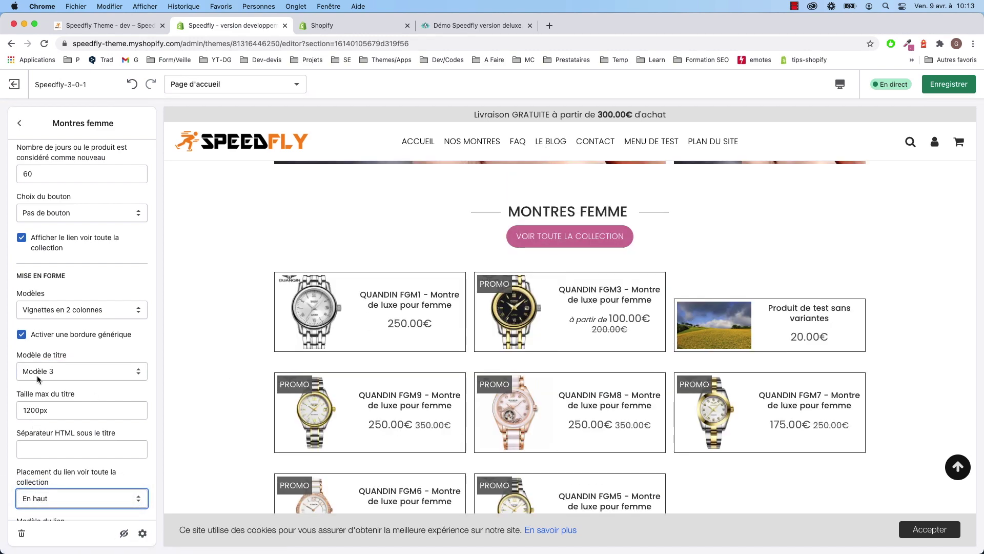
# Change the model of the link to the full collection to Lien
pyautogui.scroll(3, 35, 373)
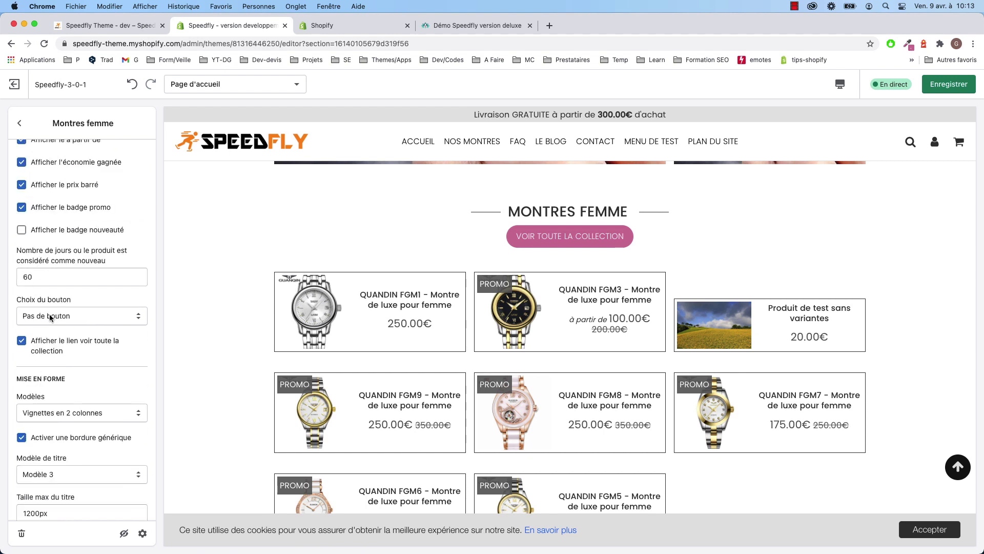
pyautogui.scroll(3, 56, 315)
pyautogui.scroll(-5, 57, 316)
pyautogui.scroll(-5, 61, 336)
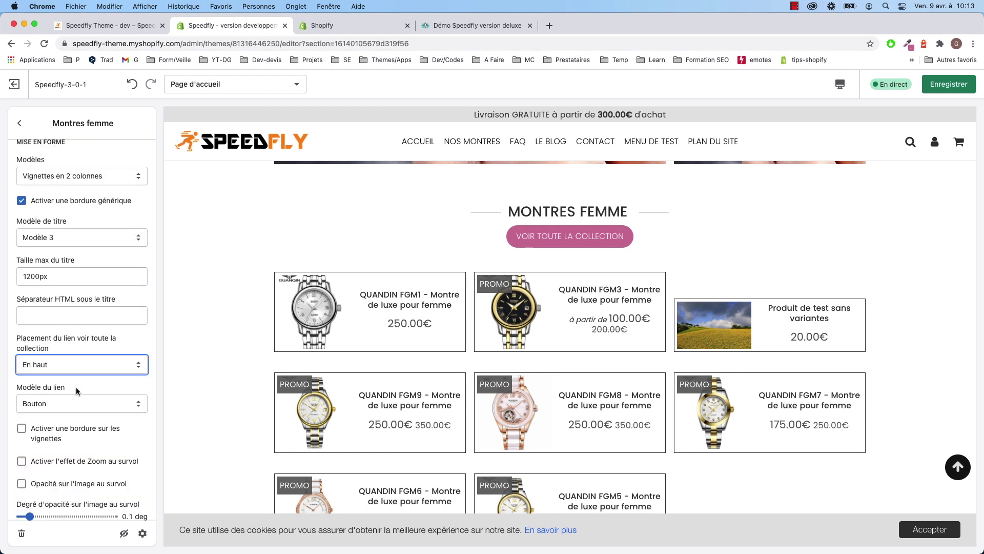
pyautogui.click(77, 403)
pyautogui.click(51, 392)
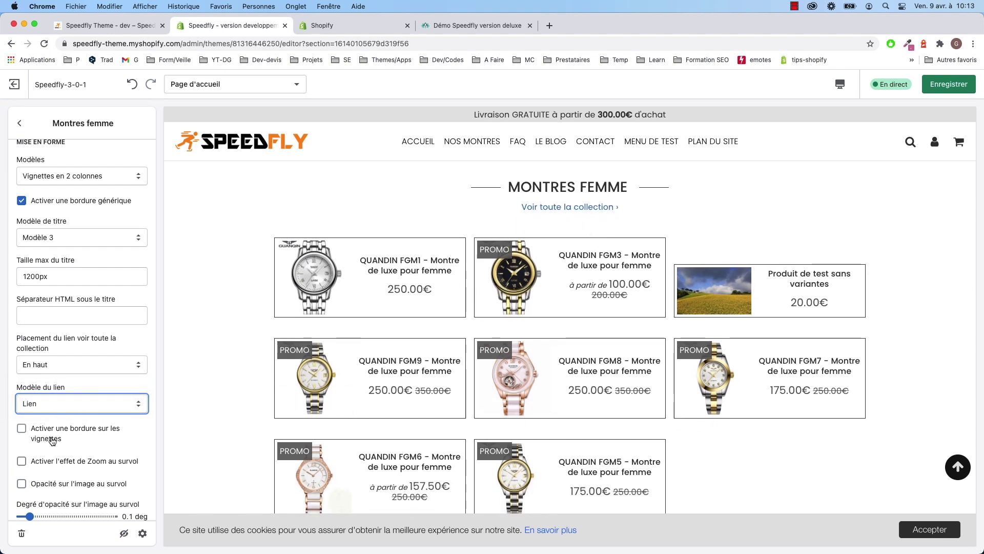
# Look at the available positions for the promo badge without changing the setting
pyautogui.scroll(-6, 78, 429)
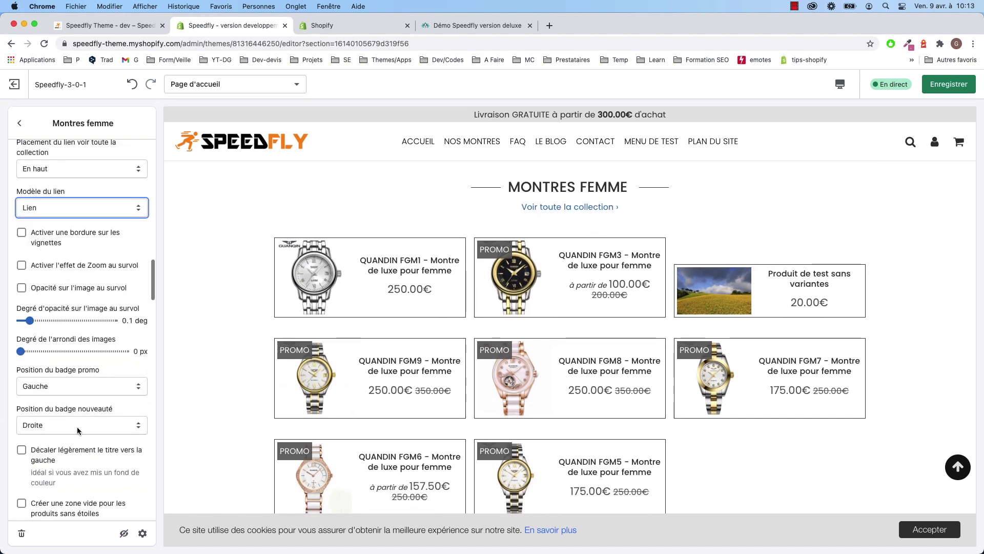
pyautogui.scroll(-2, 78, 427)
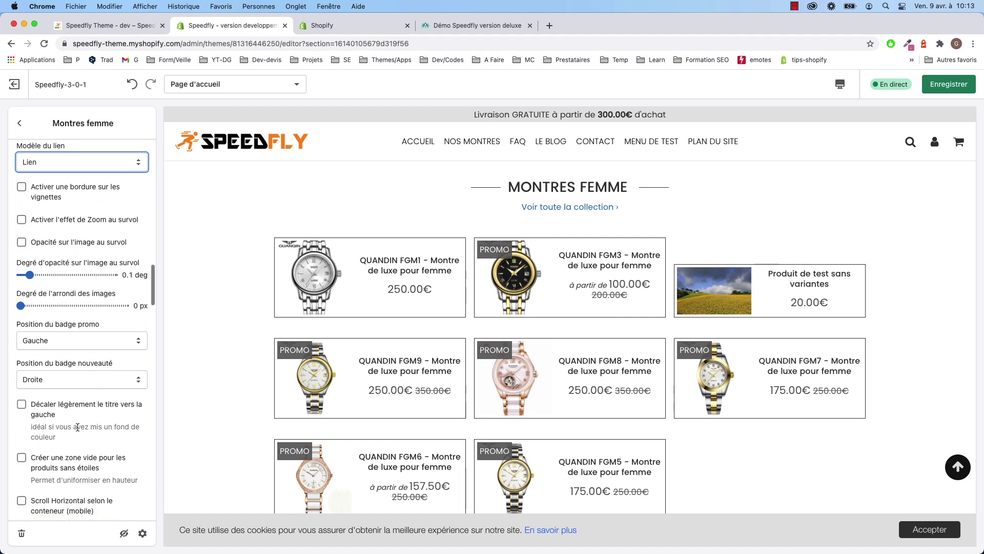
pyautogui.click(50, 340)
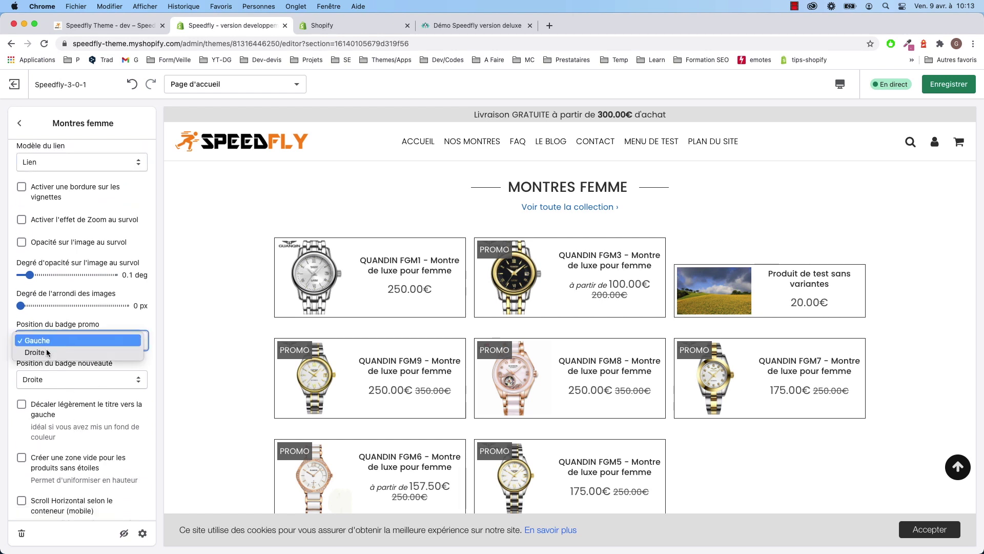
pyautogui.click(45, 380)
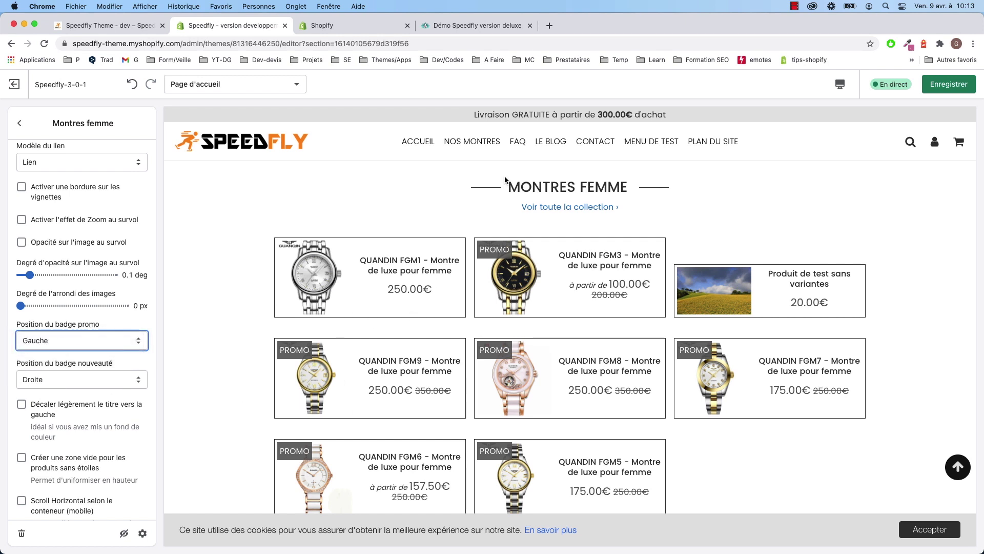
# Activate the carousel version of the Montres femme product list
pyautogui.scroll(-6, 62, 397)
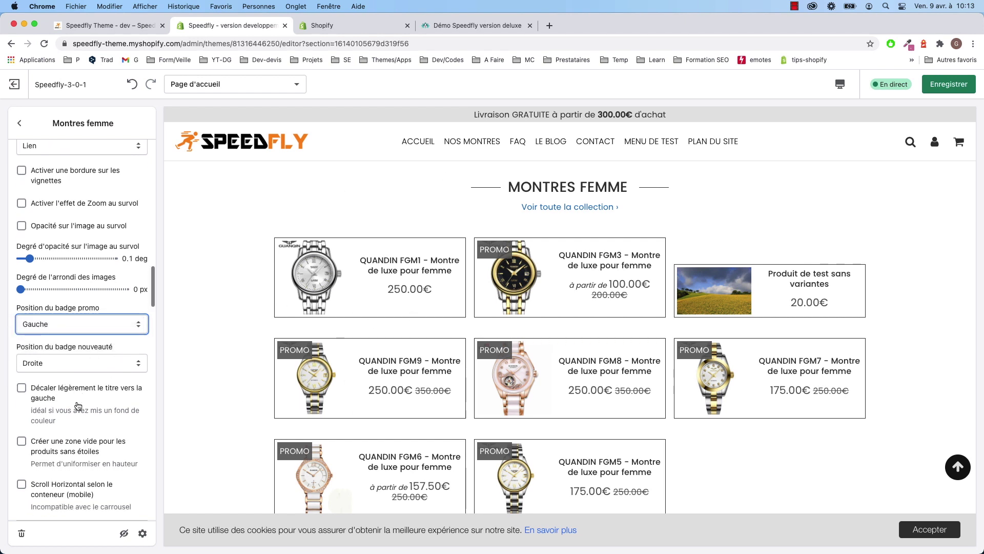
pyautogui.scroll(-1, 60, 399)
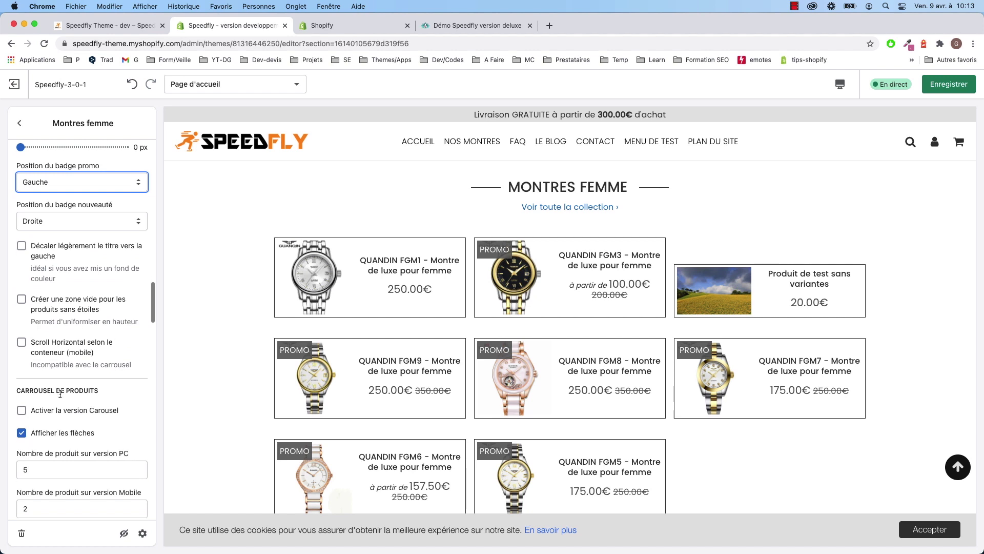
pyautogui.scroll(-1, 60, 393)
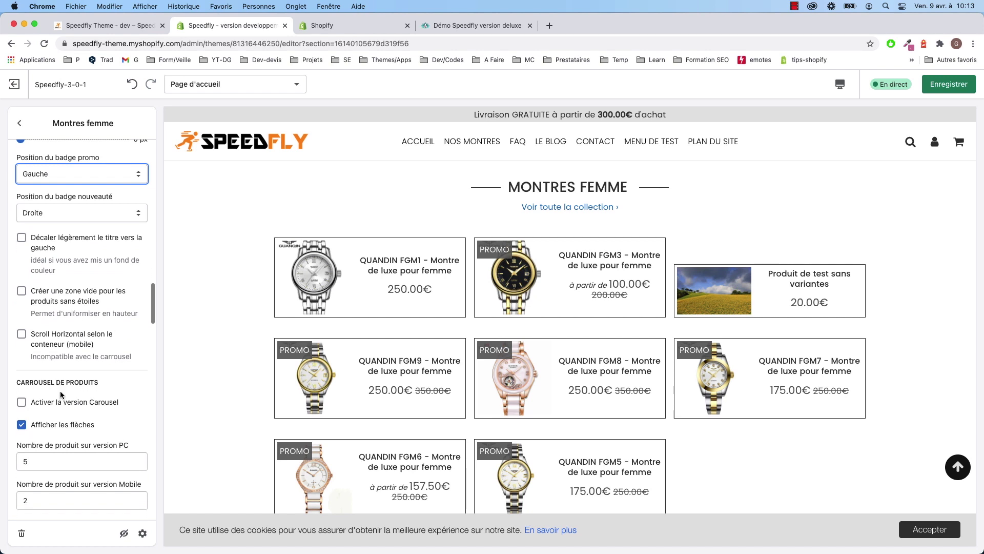
pyautogui.click(21, 400)
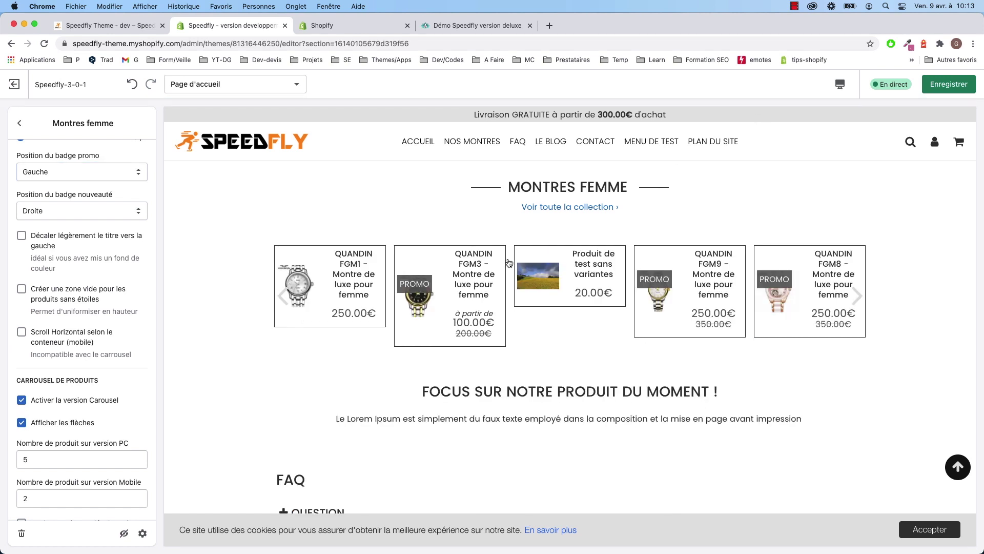
# Try title model Modèle 1 with the product carousel and restore Modèle 3
pyautogui.scroll(5, 54, 297)
pyautogui.scroll(7, 51, 307)
pyautogui.scroll(3, 50, 306)
pyautogui.click(48, 172)
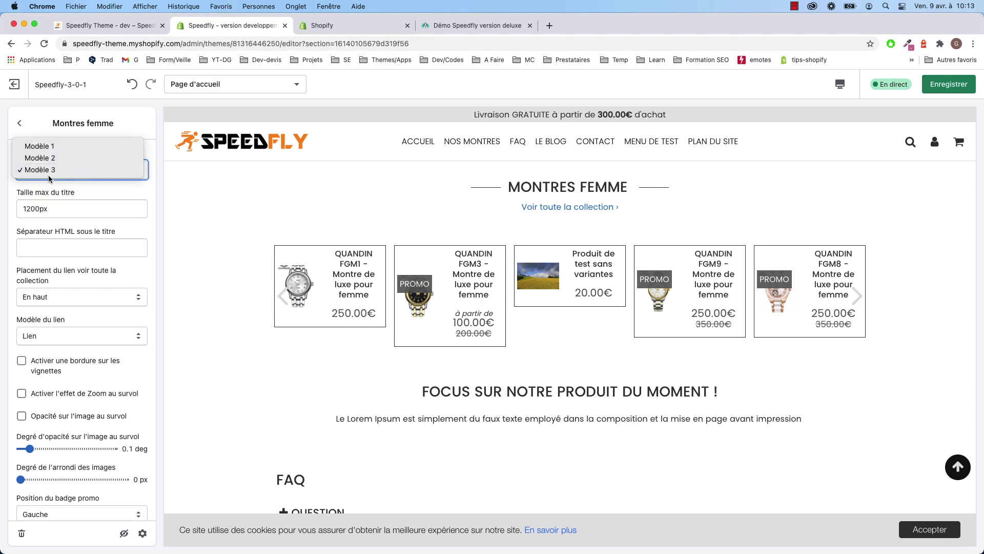
pyautogui.click(51, 146)
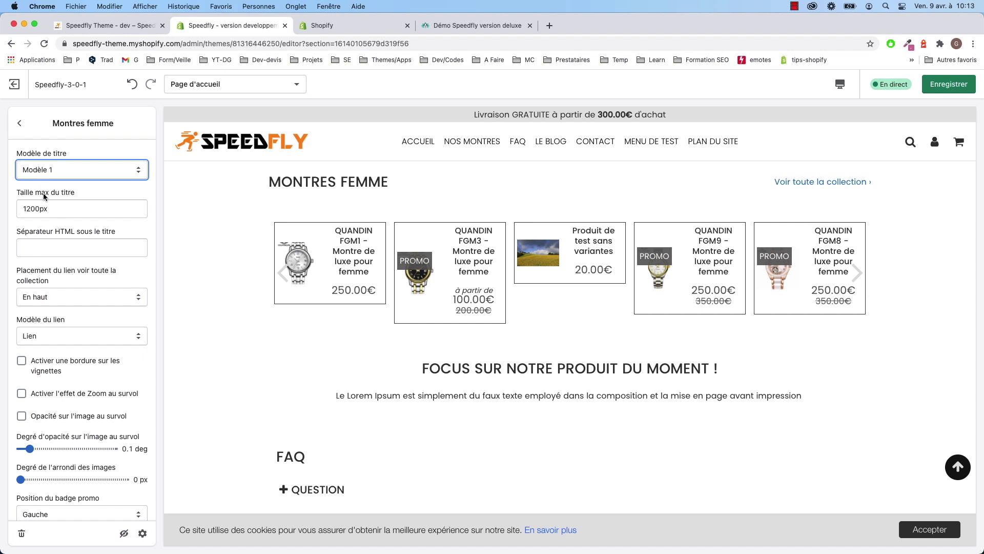
pyautogui.click(49, 174)
pyautogui.click(45, 191)
# Set the product layout model of the carousel section to Vignettes
pyautogui.scroll(6, 63, 252)
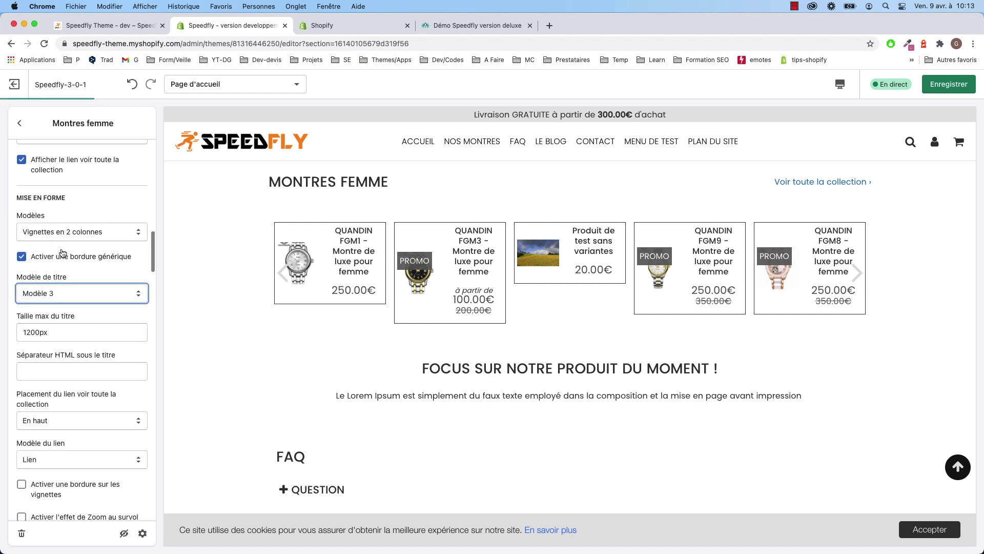
pyautogui.click(56, 231)
pyautogui.click(51, 209)
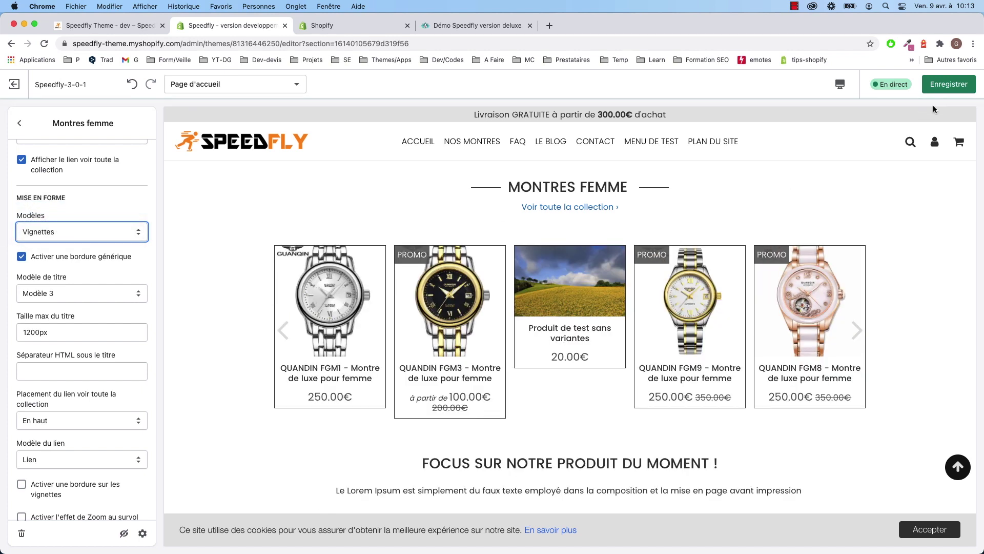
# Save the theme changes and advance the Montres femme carousel by one product in the preview
pyautogui.click(958, 87)
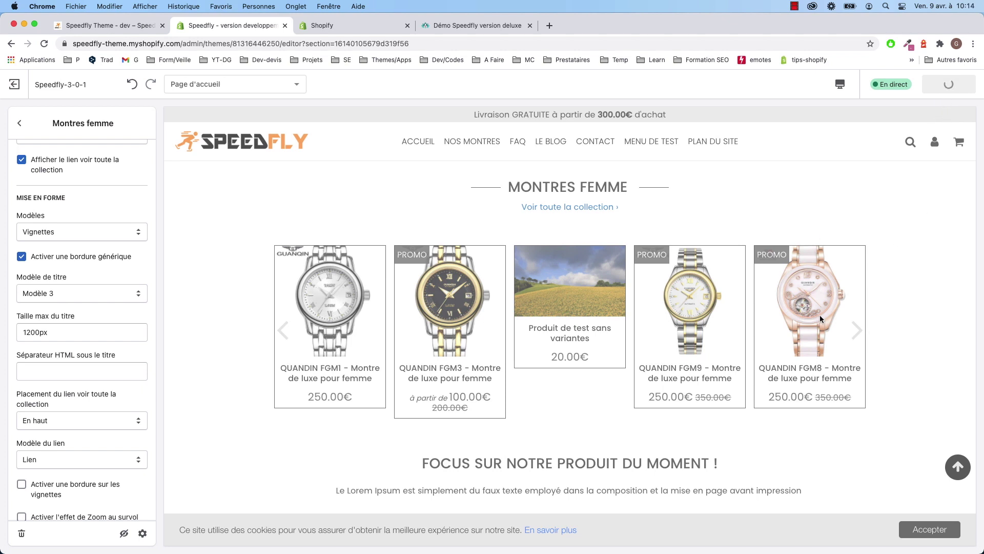
pyautogui.click(859, 338)
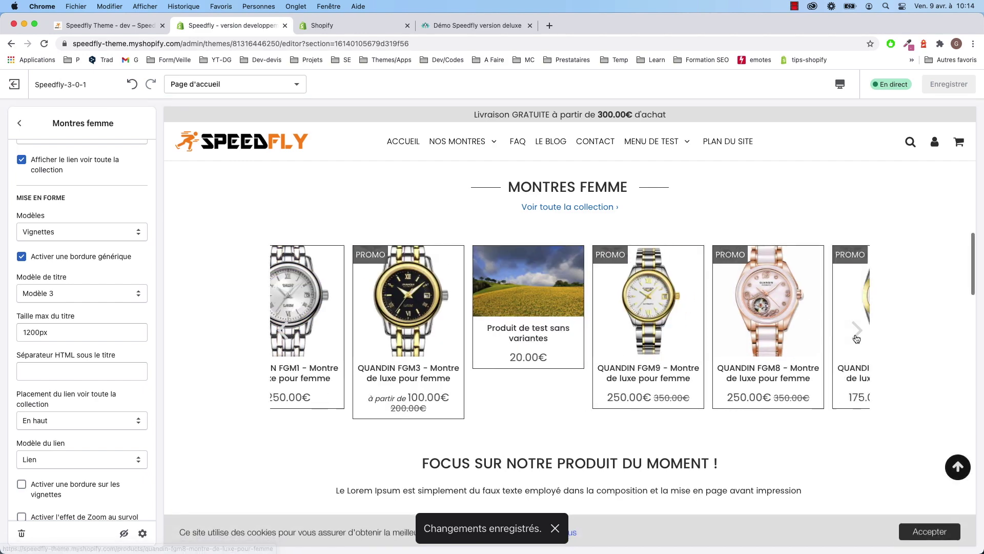
# Disable the generic border around the products in the Montres femme section
pyautogui.scroll(-2, 64, 397)
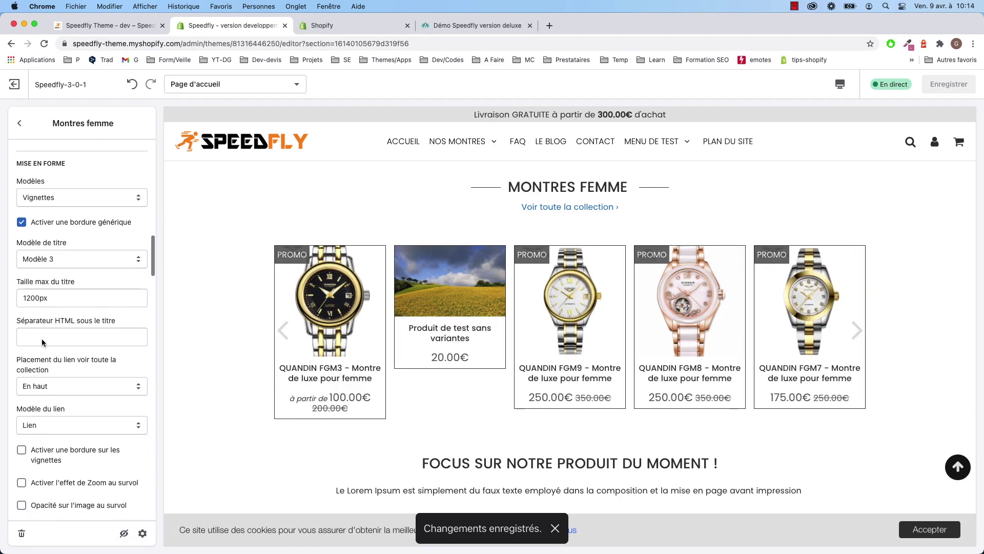
pyautogui.scroll(2, 31, 249)
pyautogui.click(58, 256)
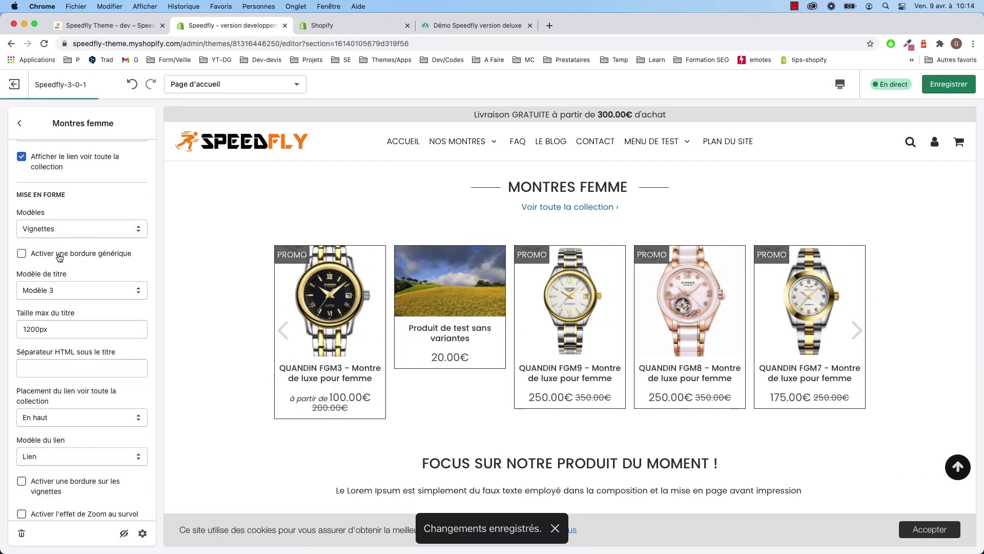
# Review the formatting, image, badge and product carousel options of the Montres femme section, including the product counts for PC and mobile
pyautogui.scroll(-15, 46, 359)
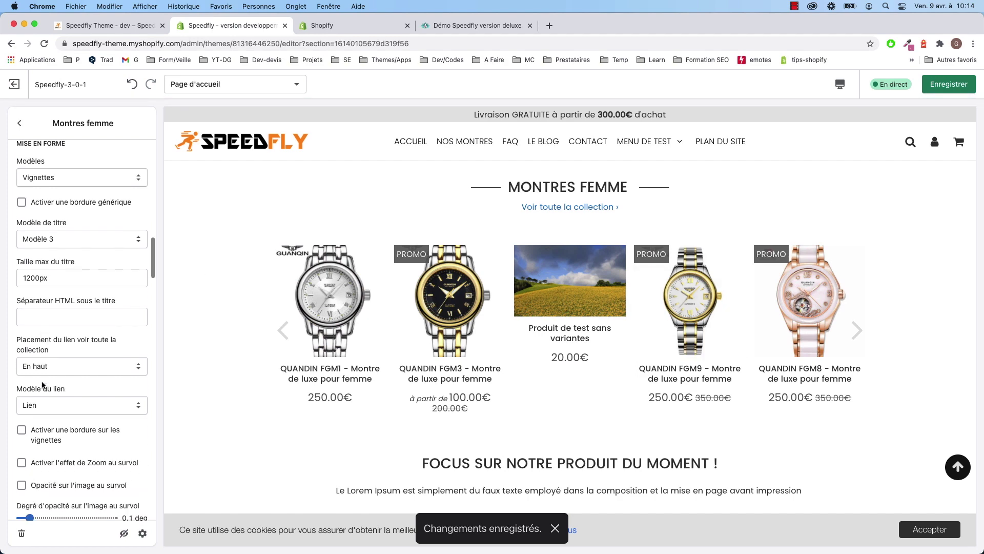
pyautogui.scroll(-10, 44, 382)
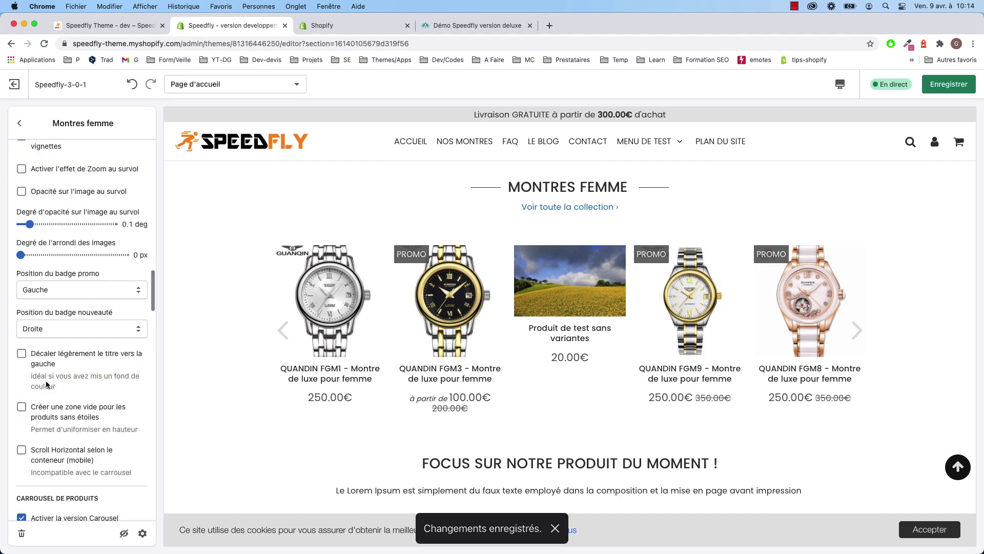
pyautogui.scroll(-1, 46, 382)
pyautogui.scroll(-1, 51, 392)
pyautogui.scroll(8, 57, 399)
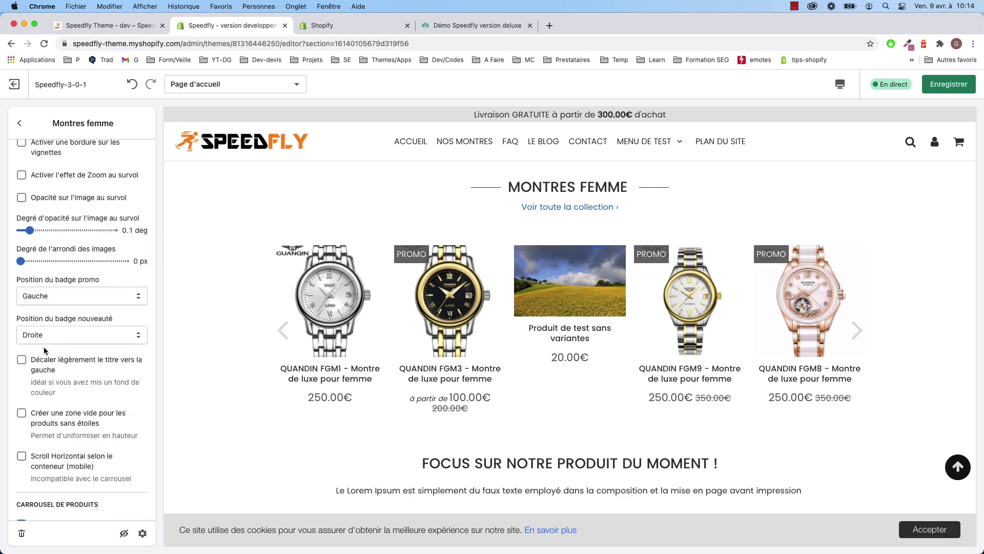
pyautogui.scroll(-20, 44, 347)
pyautogui.scroll(12, 37, 313)
pyautogui.click(36, 314)
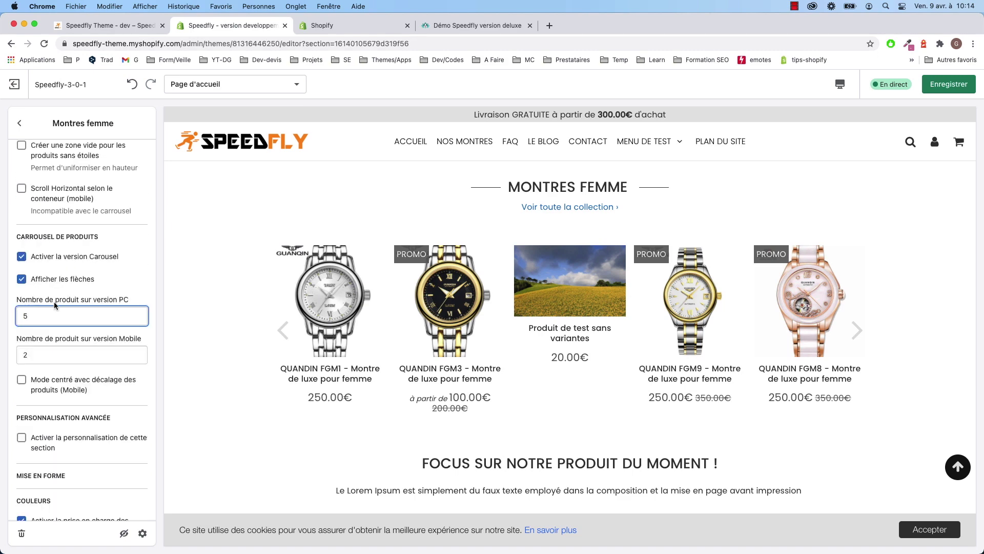
pyautogui.click(43, 350)
pyautogui.scroll(-1, 61, 380)
pyautogui.scroll(-1, 73, 384)
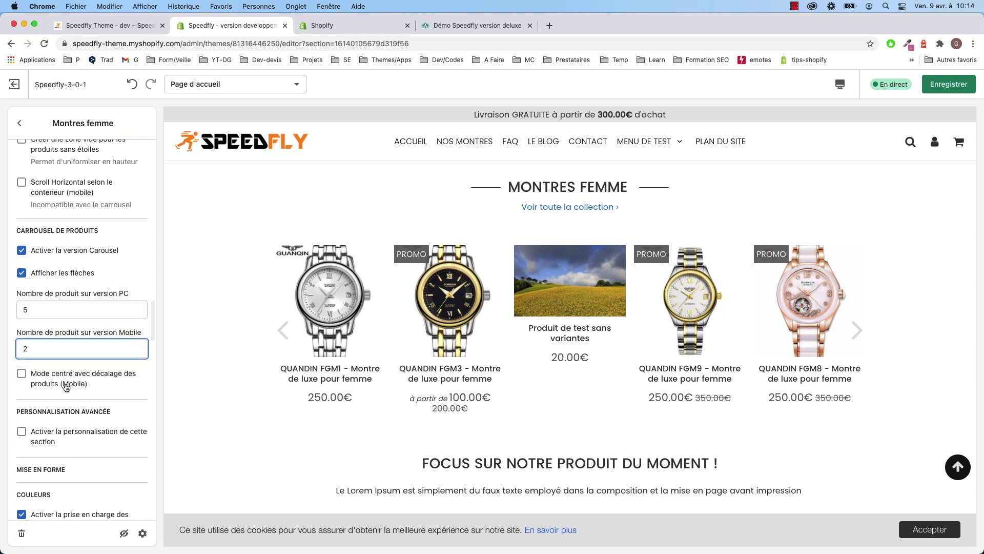
pyautogui.scroll(-1, 82, 389)
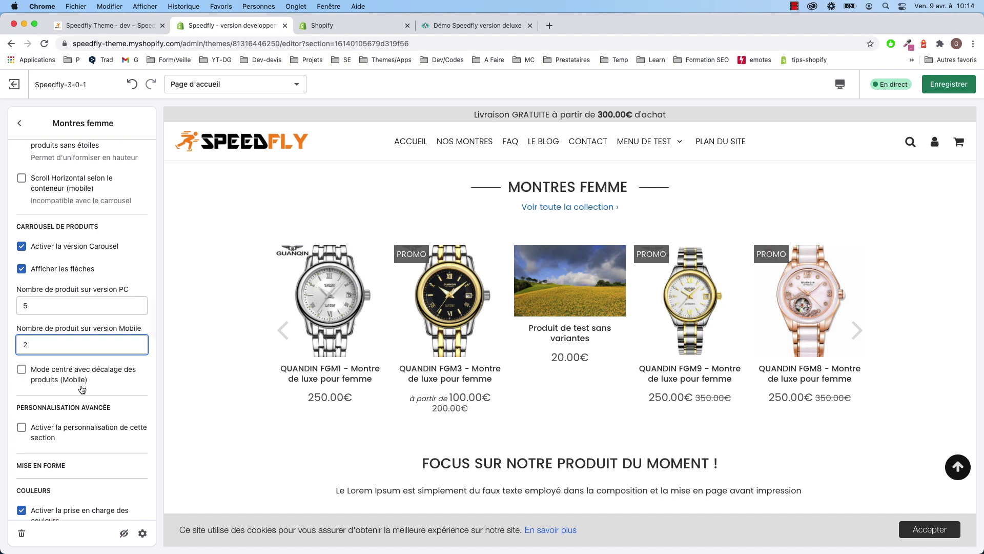
pyautogui.scroll(-2, 82, 390)
pyautogui.scroll(-1, 82, 390)
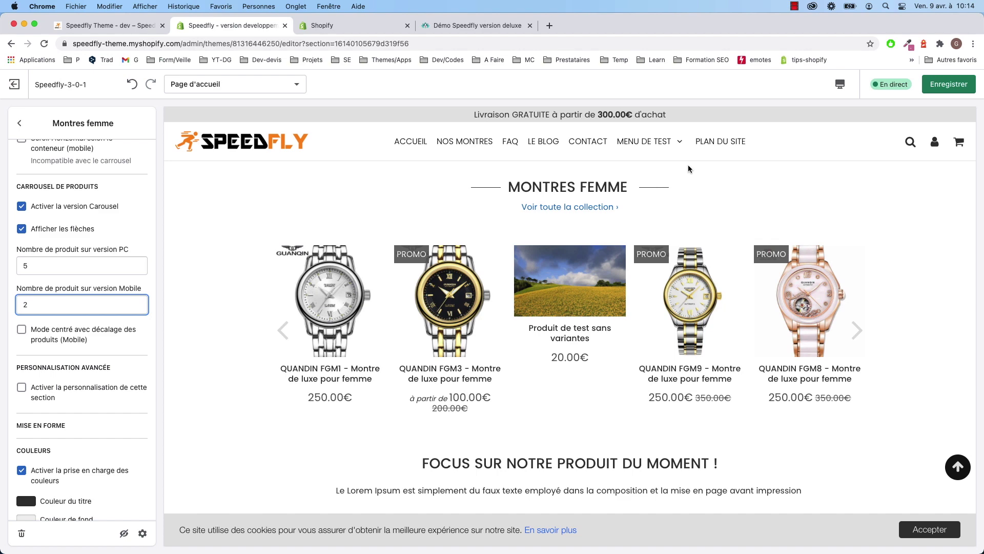
# With the preview in mobile format, enable the centred mode with product offset, set the mobile product count to 1 and save
pyautogui.click(840, 85)
pyautogui.click(863, 111)
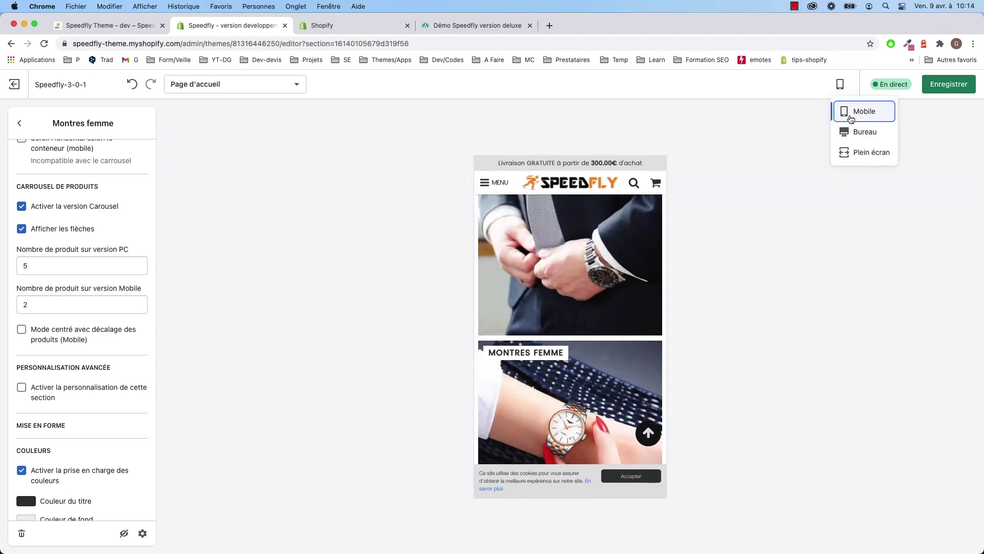
pyautogui.click(22, 333)
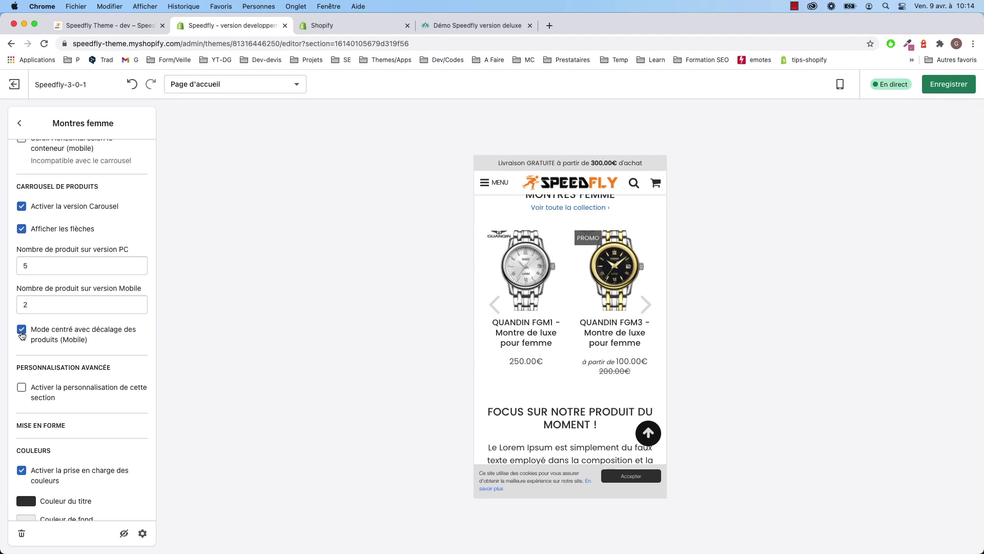
pyautogui.click(23, 304)
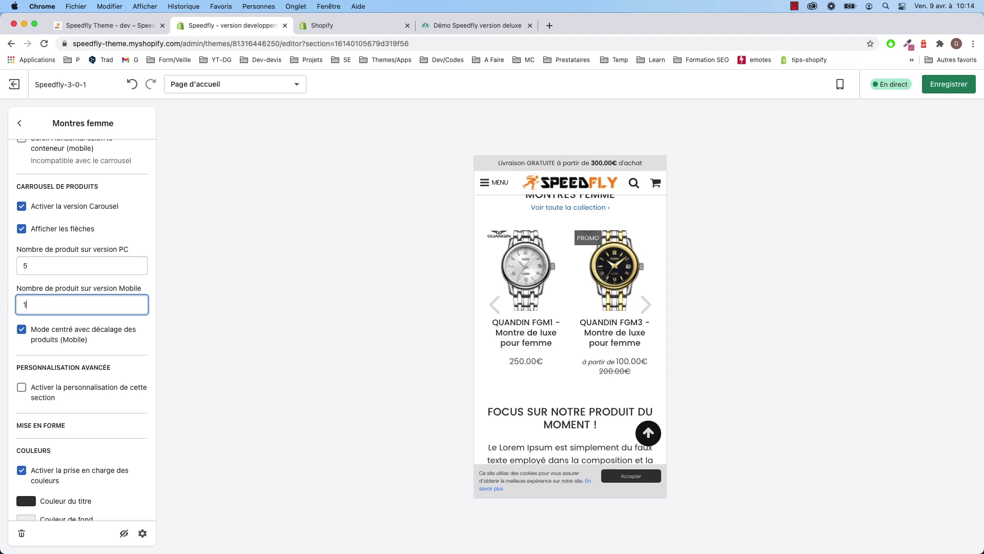
pyautogui.click(949, 84)
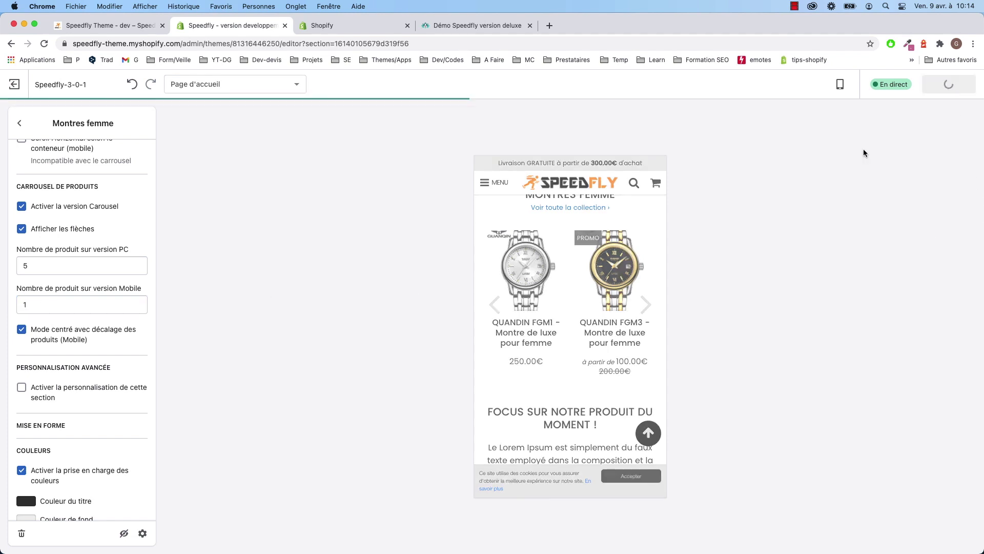
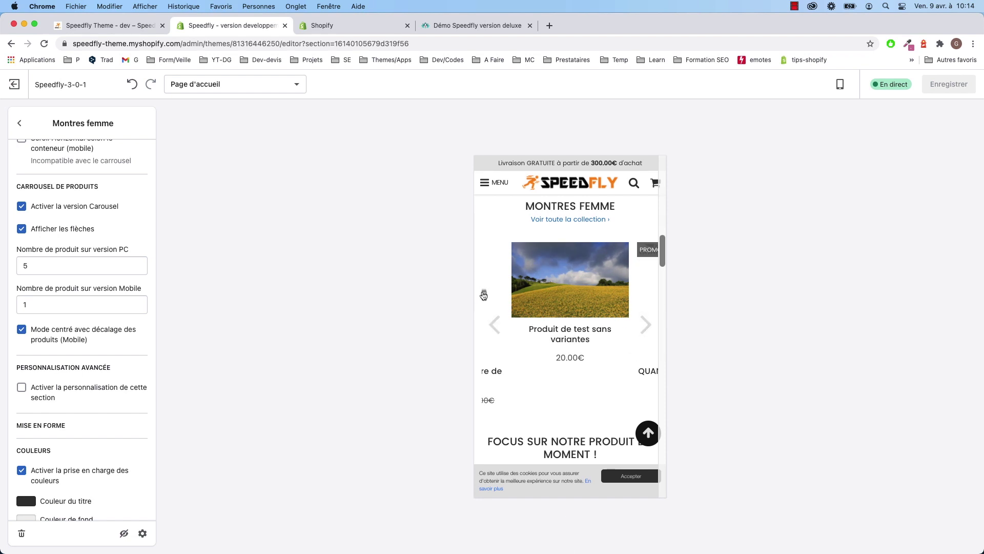
# Browse the Montres femme carousel forward and backward in the mobile preview to check the centred display
pyautogui.click(653, 329)
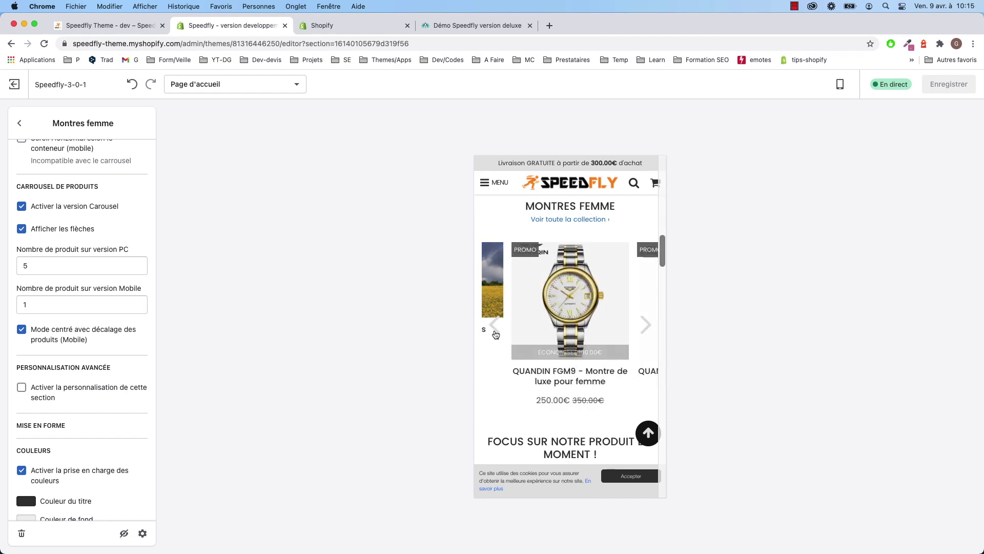
pyautogui.click(648, 328)
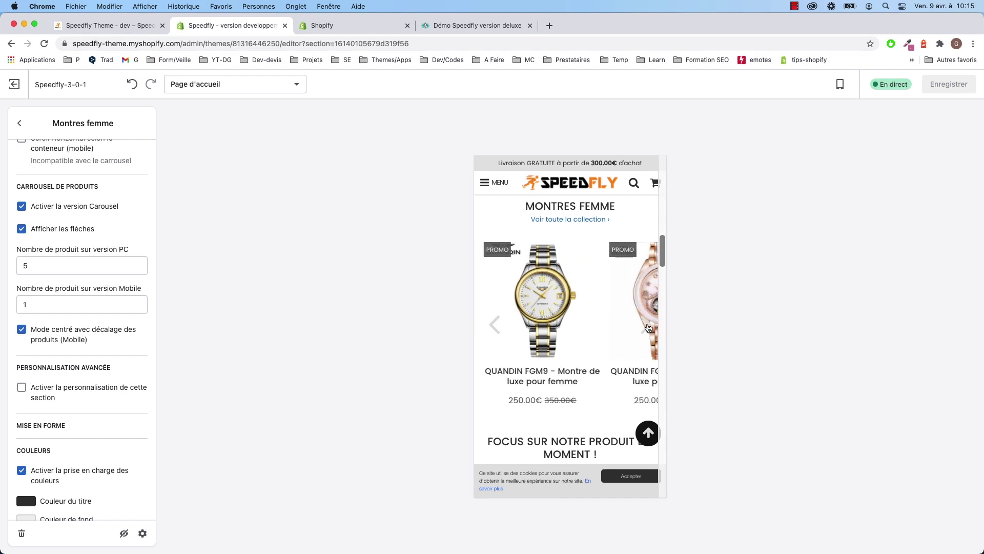
pyautogui.click(495, 327)
pyautogui.click(495, 327)
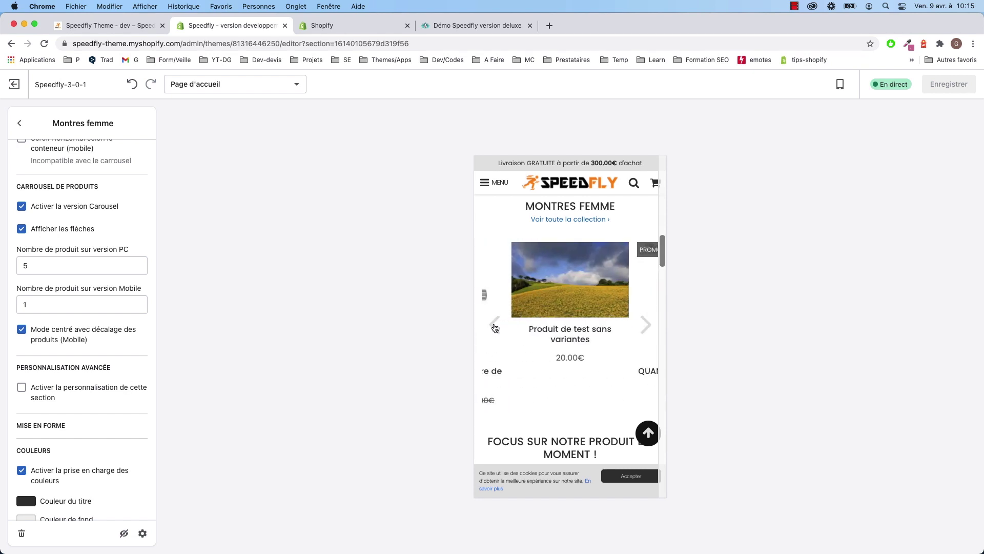
pyautogui.click(495, 327)
# Examine the advanced customization options of the Montres femme section, covering colours, gradient, shadows, text sizes and desktop and mobile spacing
pyautogui.scroll(-4, 61, 387)
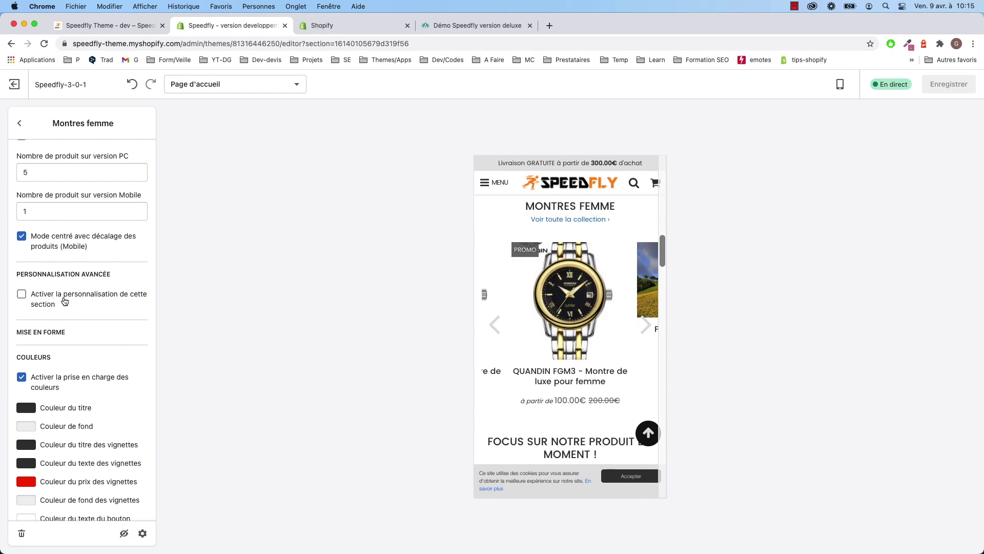
pyautogui.scroll(-5, 93, 306)
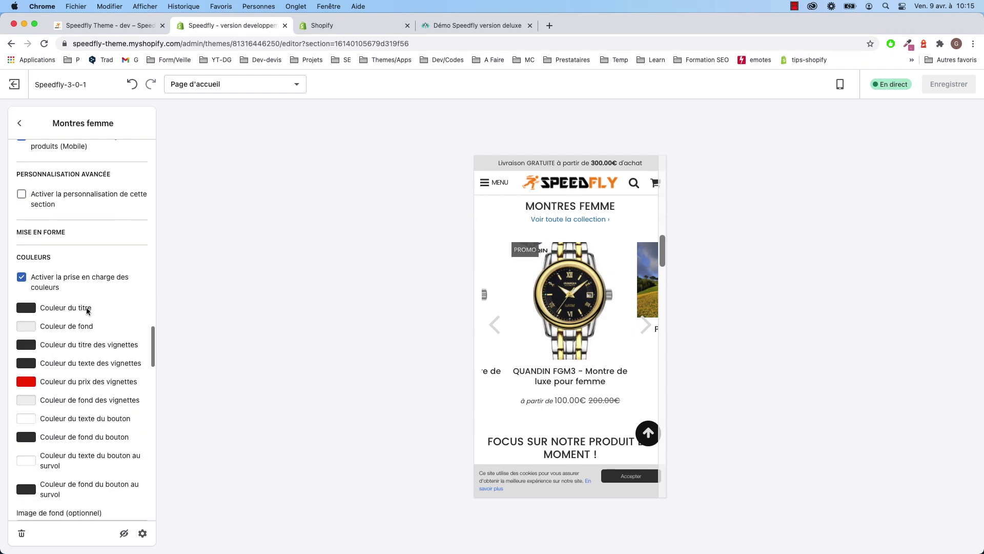
pyautogui.scroll(-2, 75, 308)
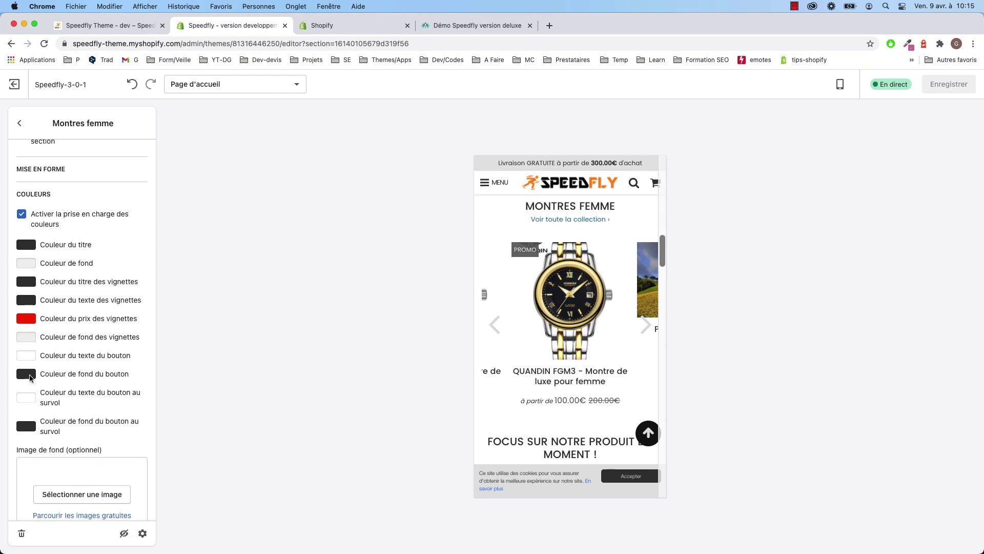
pyautogui.scroll(-3, 30, 354)
pyautogui.scroll(-10, 31, 358)
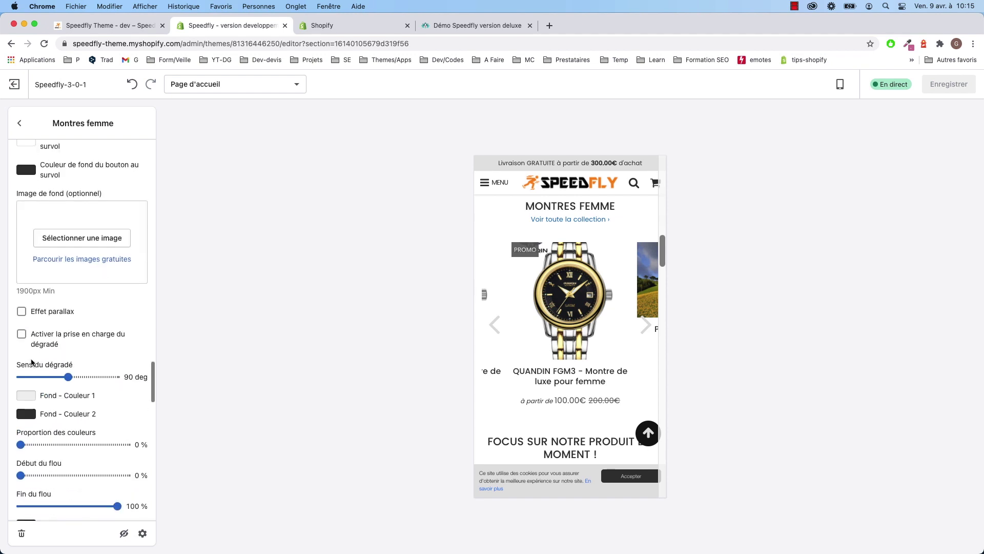
pyautogui.scroll(-5, 40, 354)
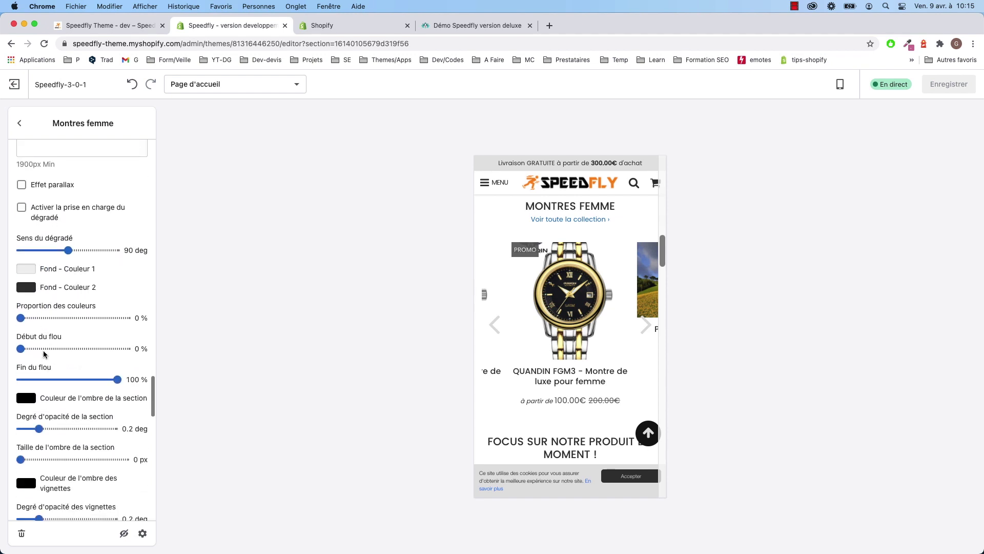
pyautogui.scroll(-9, 44, 354)
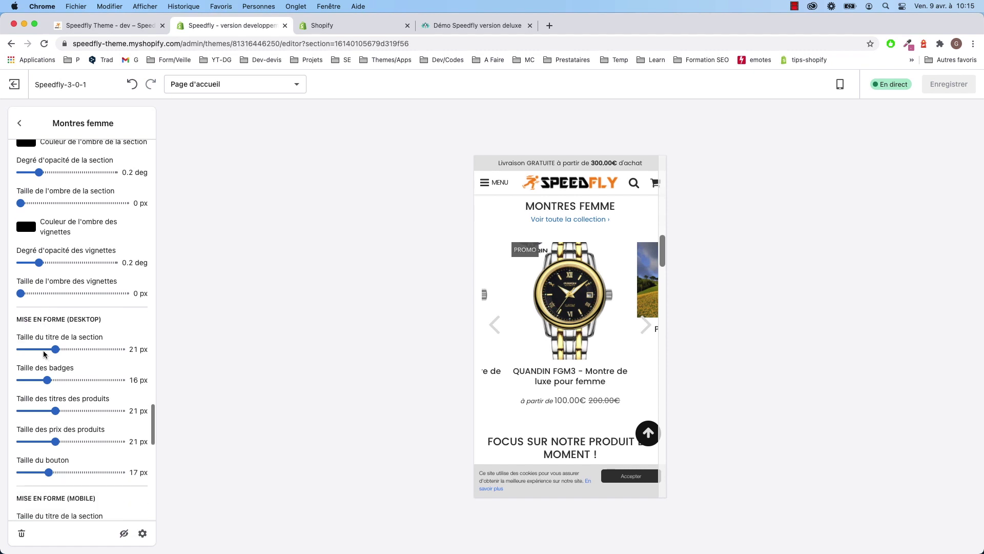
pyautogui.scroll(-5, 44, 354)
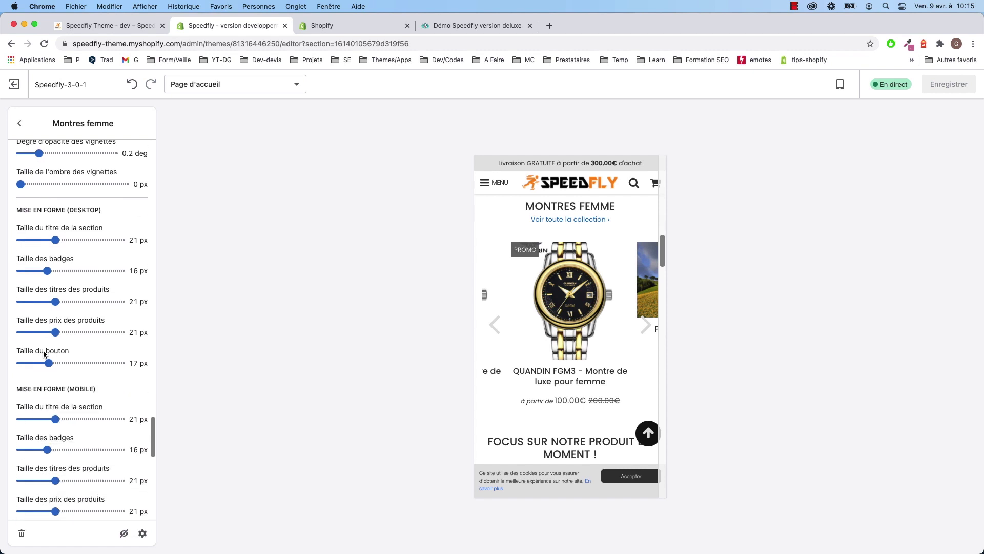
pyautogui.scroll(-10, 44, 354)
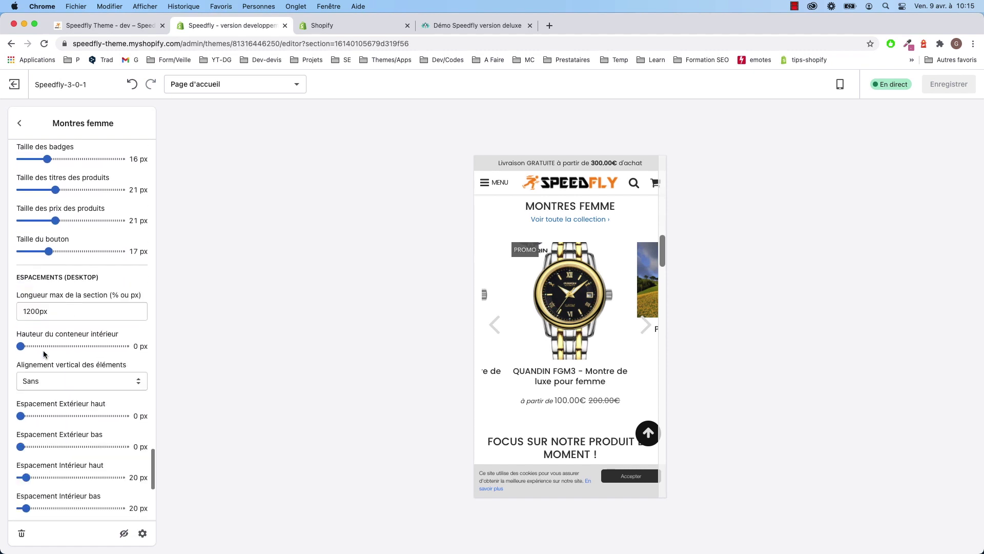
pyautogui.scroll(-9, 44, 354)
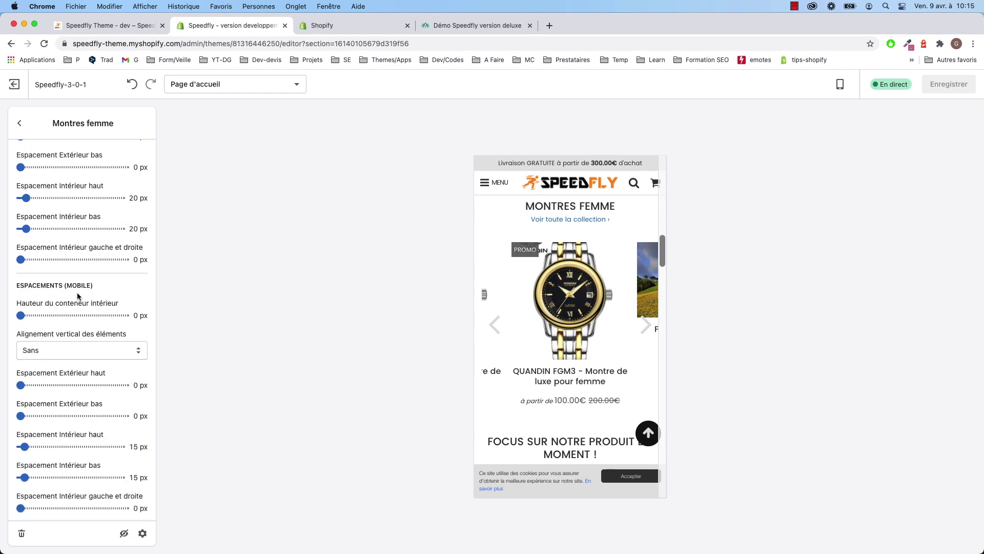
# Check the list of Speedfly updates in the Speed Ecom App and return to the theme editor
pyautogui.click(354, 21)
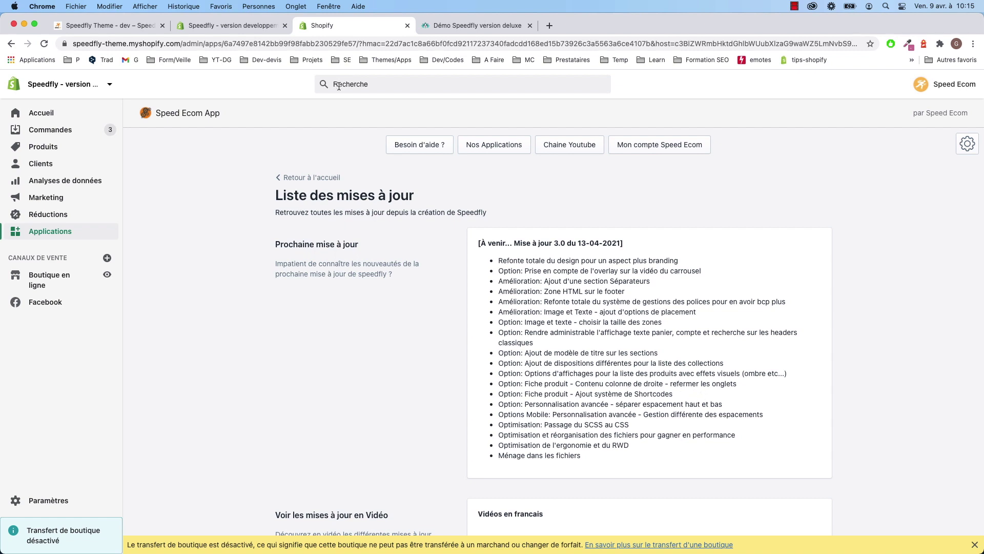
pyautogui.click(249, 27)
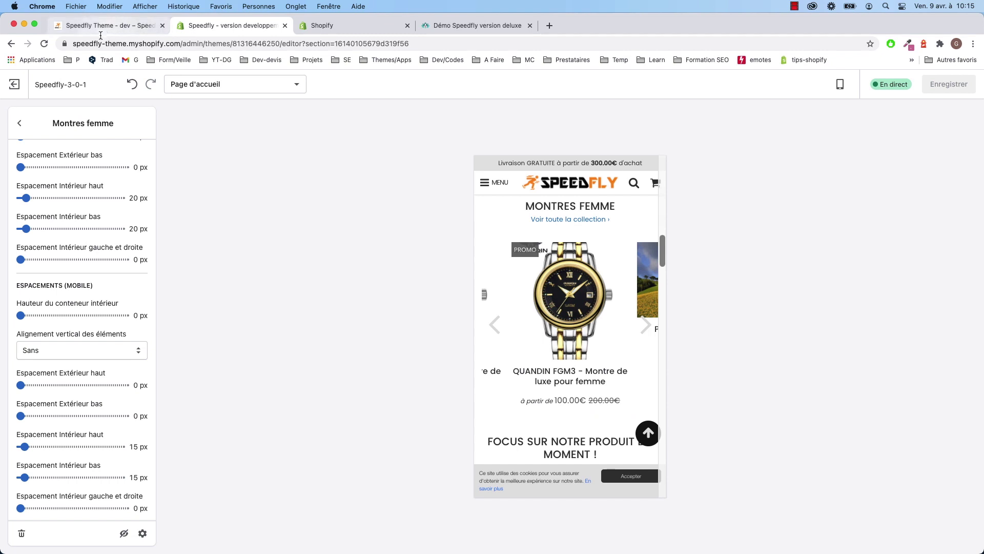
# Leave the Montres femme section settings for the home page section list and set the preview to Bureau
pyautogui.click(20, 124)
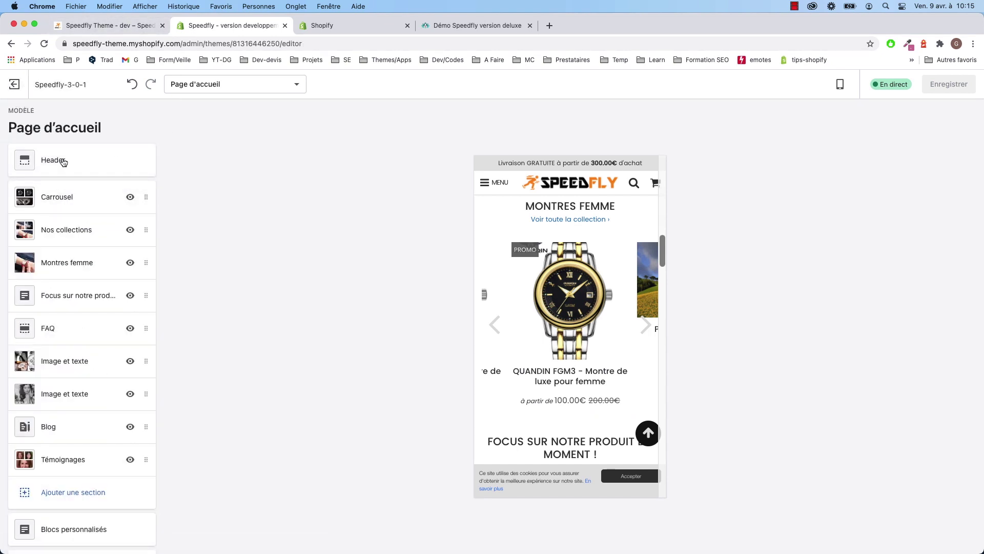
pyautogui.click(840, 84)
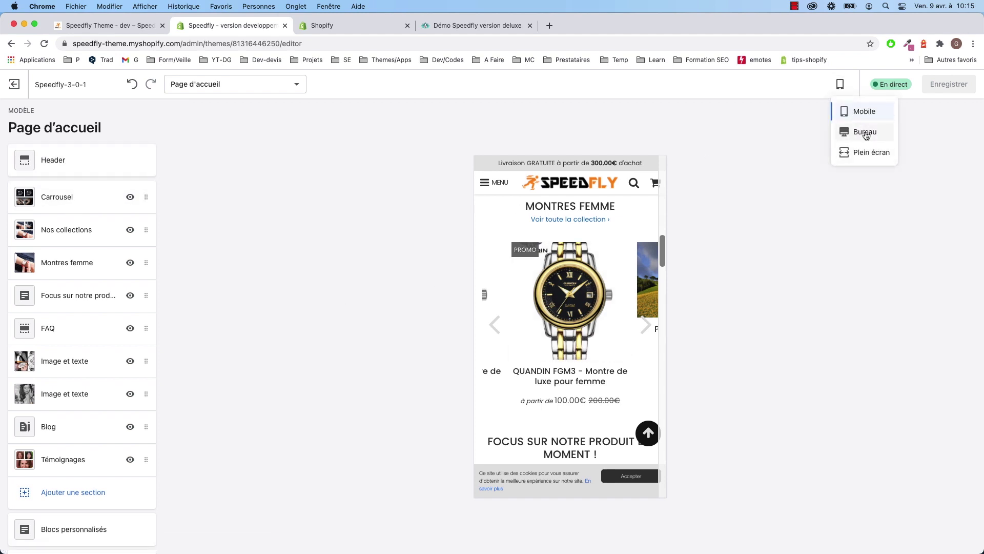
pyautogui.click(865, 132)
pyautogui.scroll(-5, 77, 308)
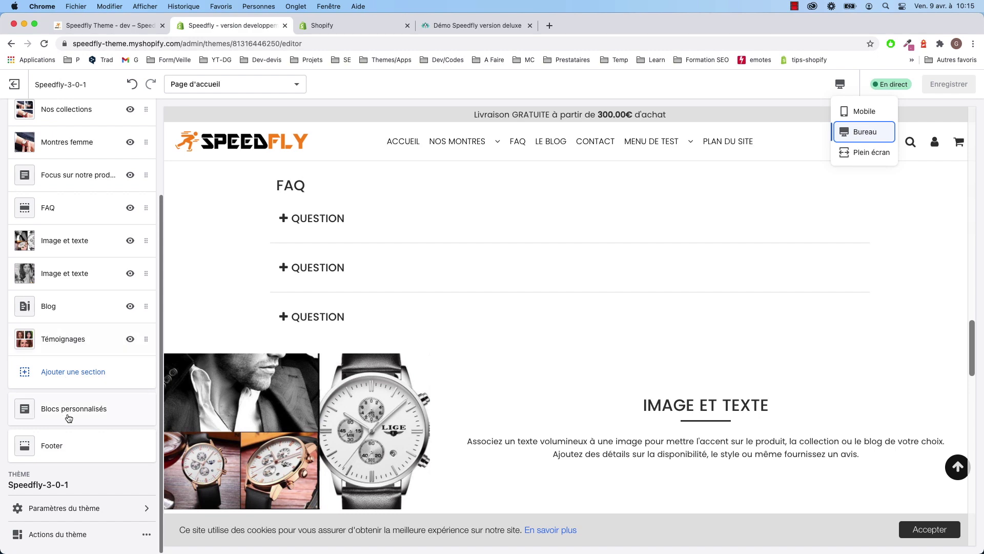
# Open the QUANDIN FGM3 product page in the preview by way of the store's Montres femme collection
pyautogui.moveTo(457, 142)
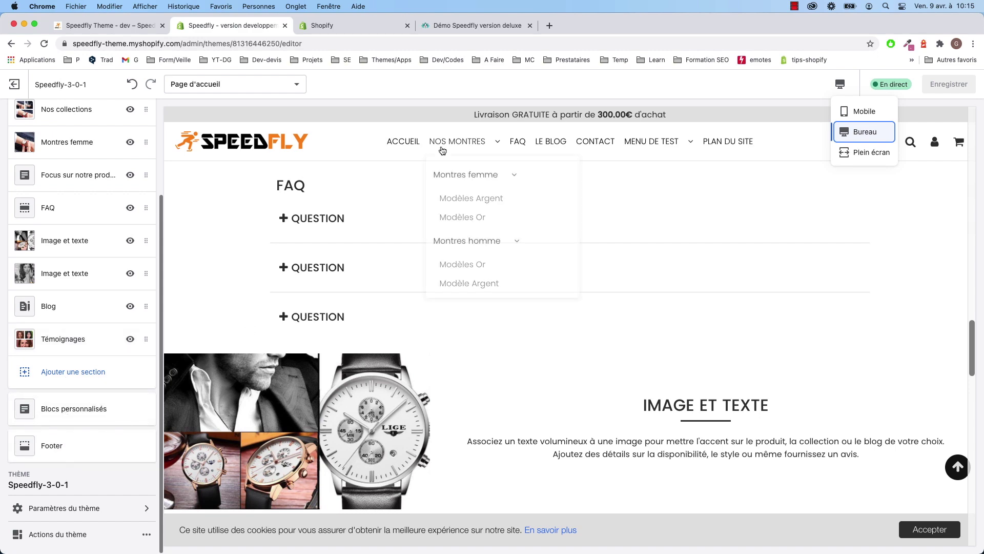
pyautogui.click(472, 199)
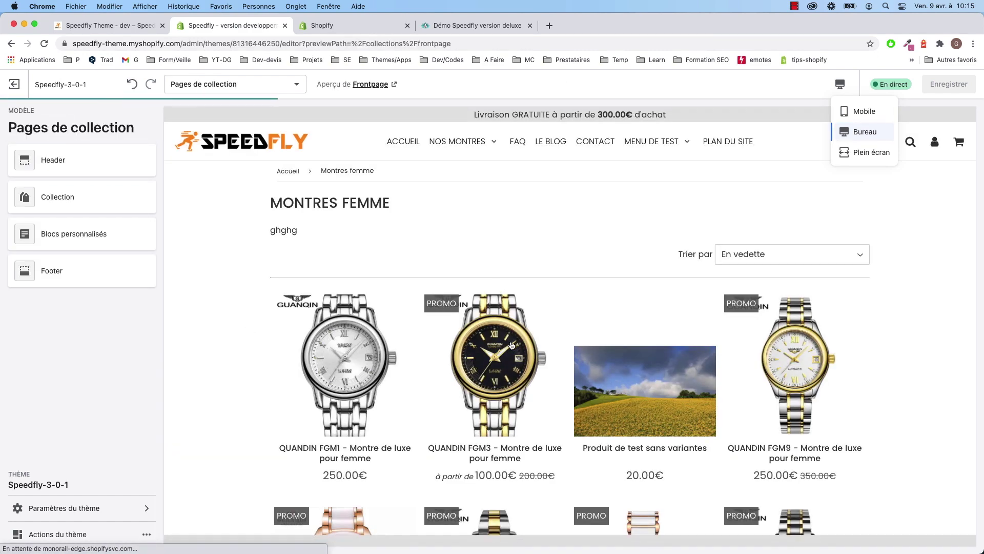
pyautogui.click(510, 347)
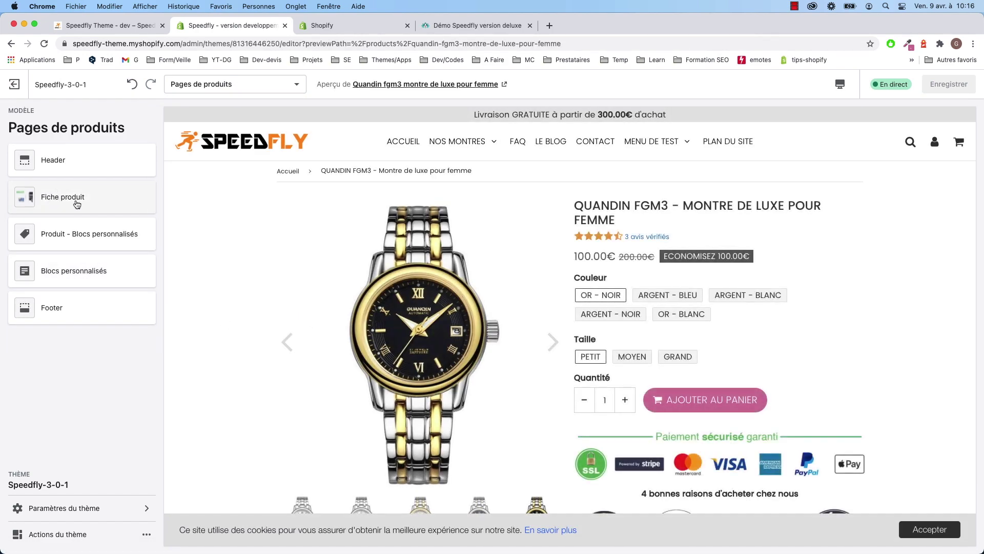
# Open the Fiche produit section and examine its settings from the shortcodes down to the content zone options
pyautogui.click(63, 198)
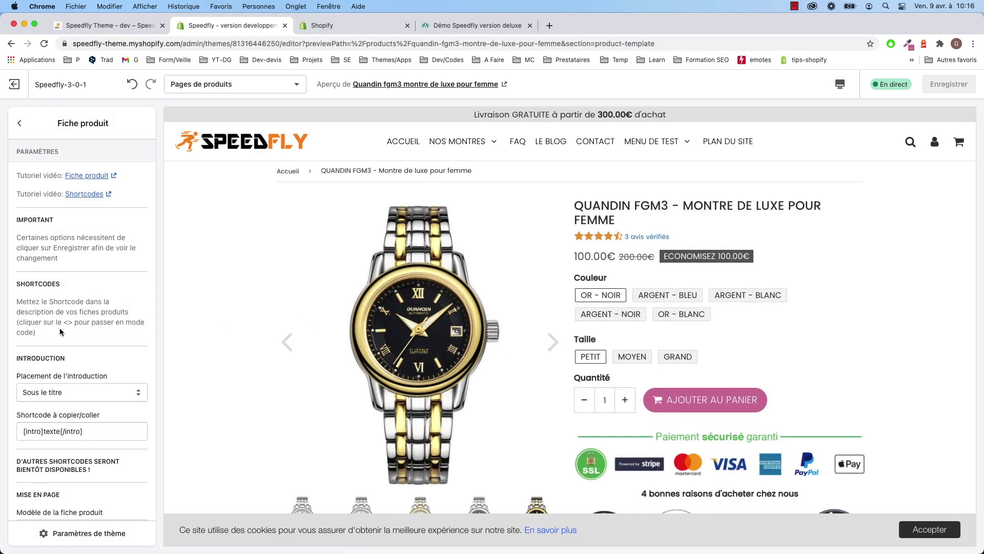
pyautogui.scroll(-4, 64, 332)
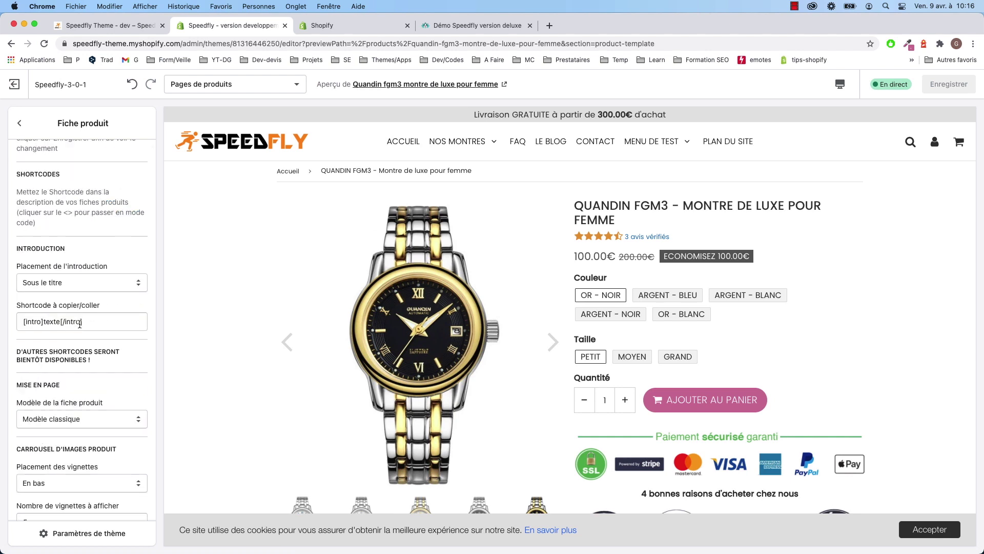
pyautogui.scroll(-5, 79, 324)
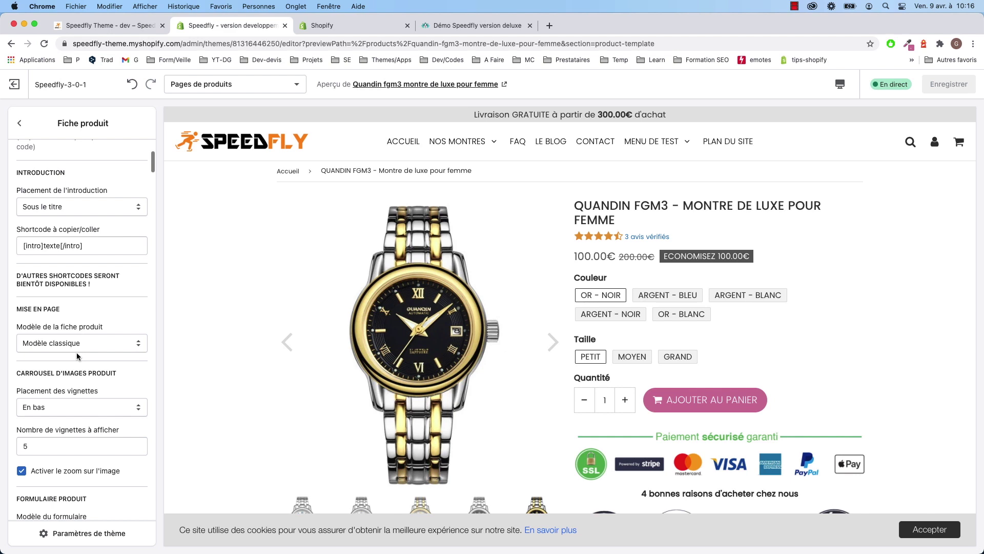
pyautogui.scroll(-6, 77, 354)
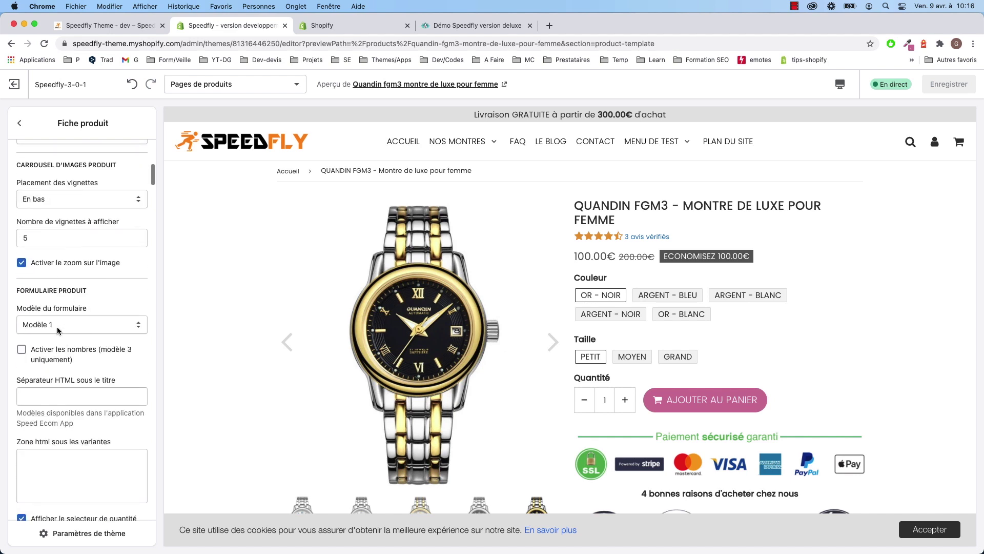
pyautogui.scroll(-3, 57, 339)
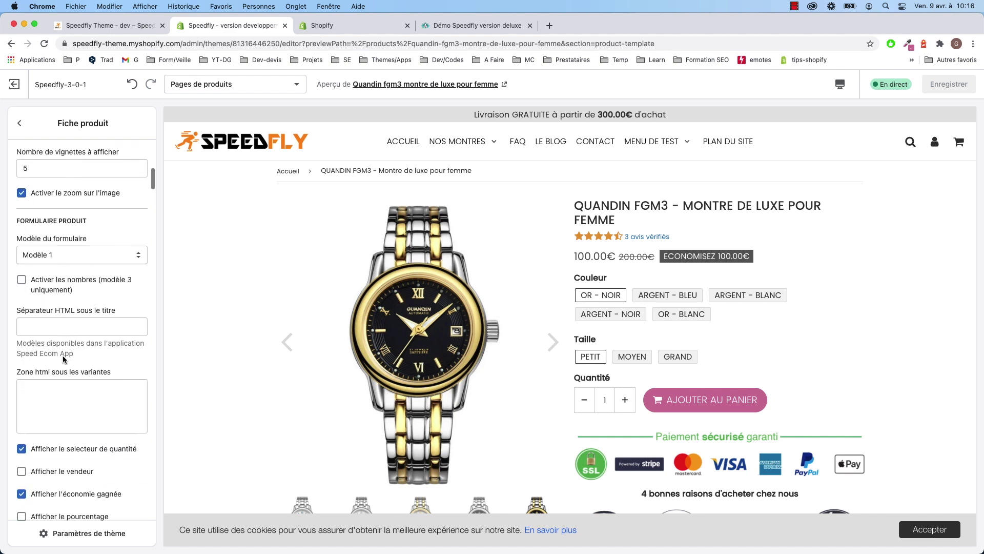
pyautogui.scroll(-12, 64, 355)
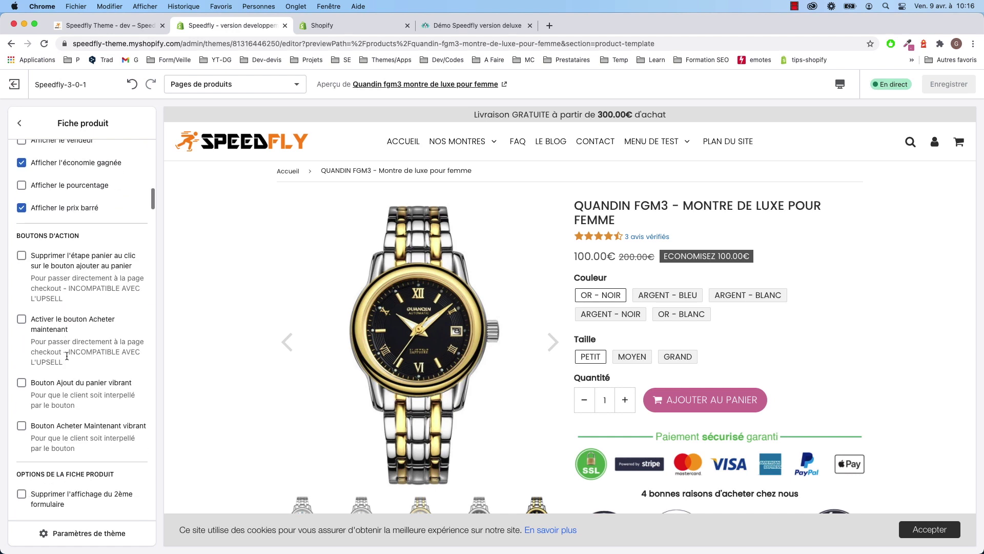
pyautogui.scroll(-1, 66, 355)
pyautogui.scroll(-2, 67, 355)
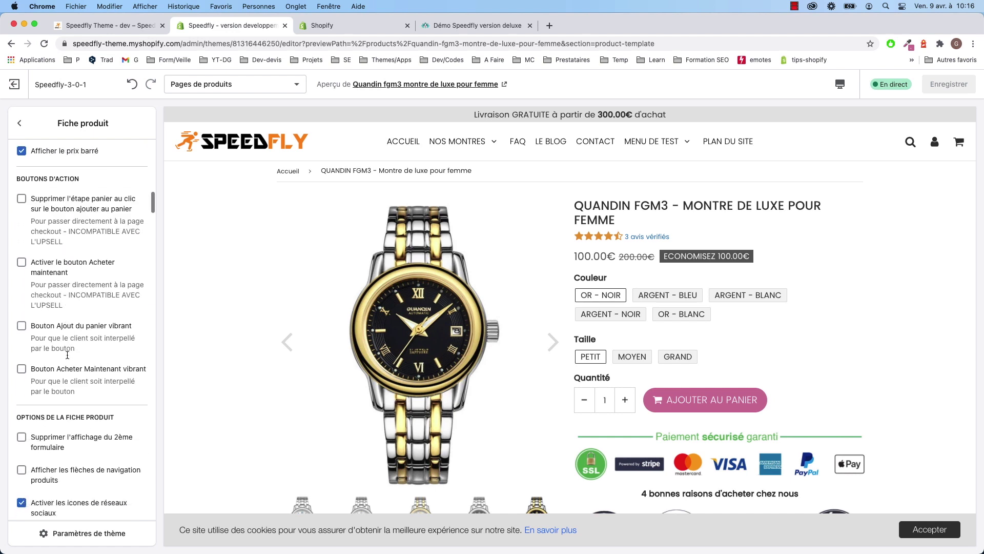
pyautogui.scroll(-17, 67, 354)
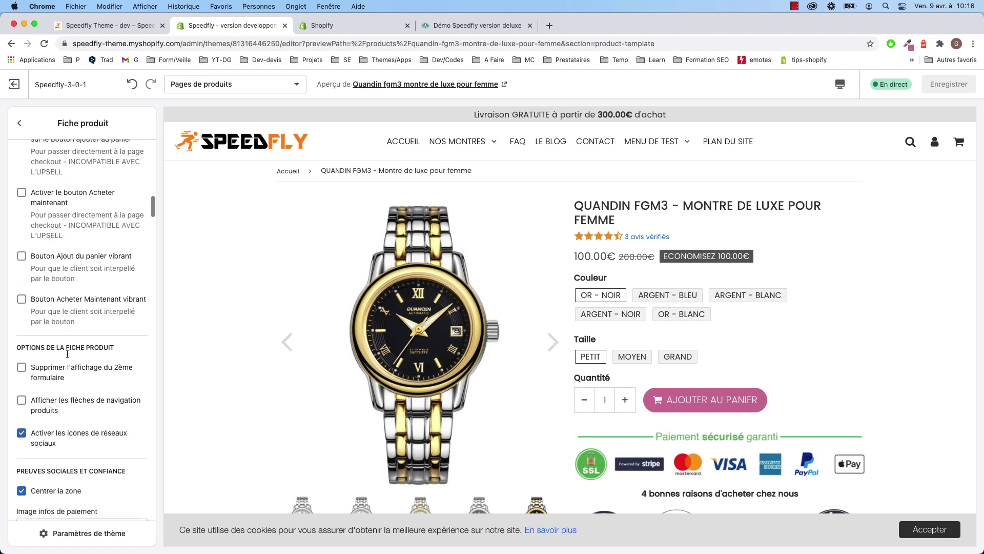
pyautogui.scroll(-11, 68, 353)
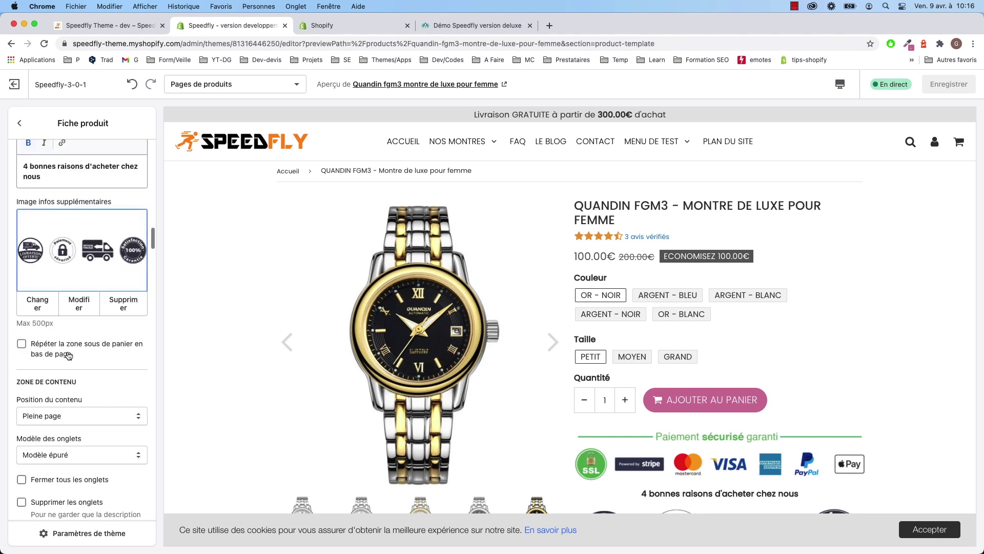
pyautogui.scroll(-1, 68, 353)
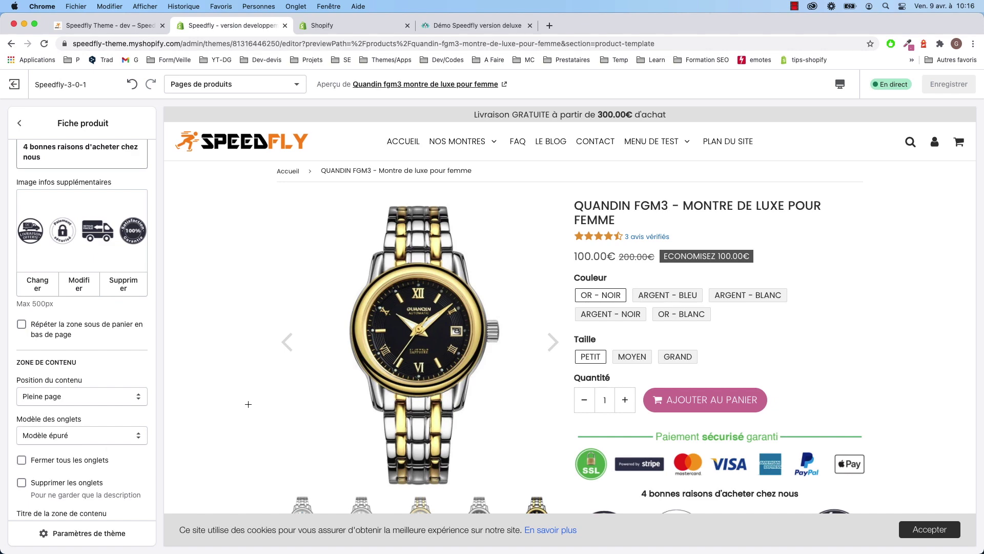
# Check the Speedfly update list in the Speed Ecom App and view the description tabs of the product page preview
pyautogui.click(395, 19)
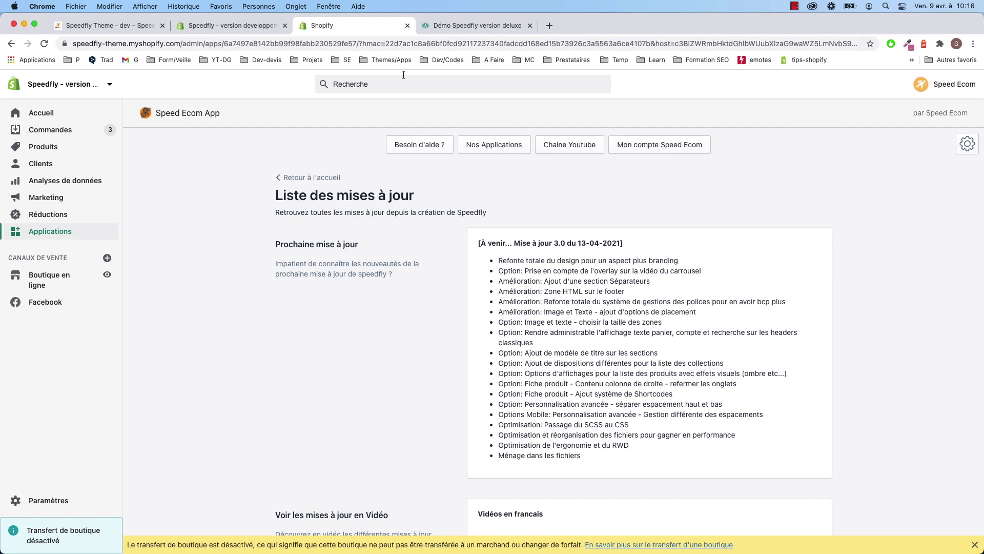
pyautogui.click(249, 26)
pyautogui.scroll(-3, 623, 321)
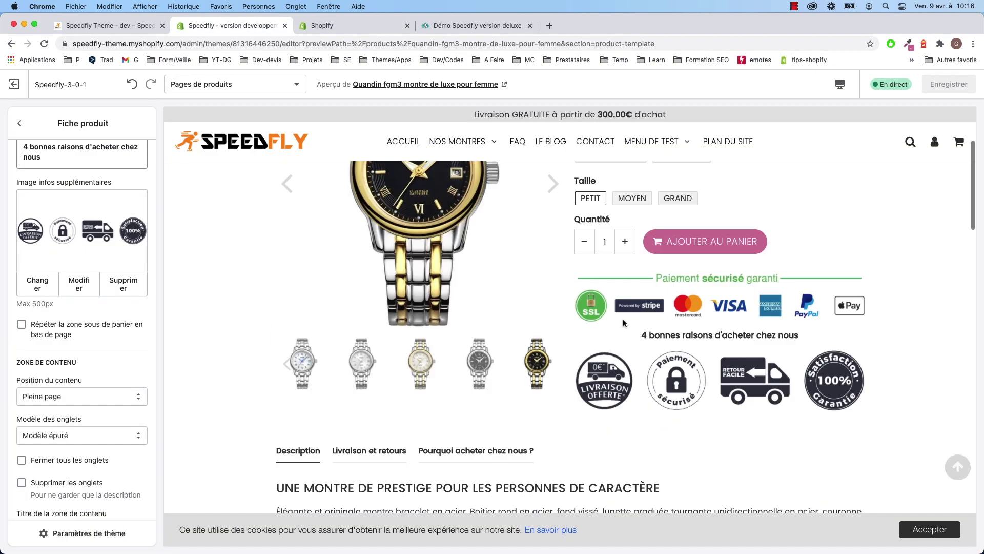
pyautogui.scroll(-1, 623, 322)
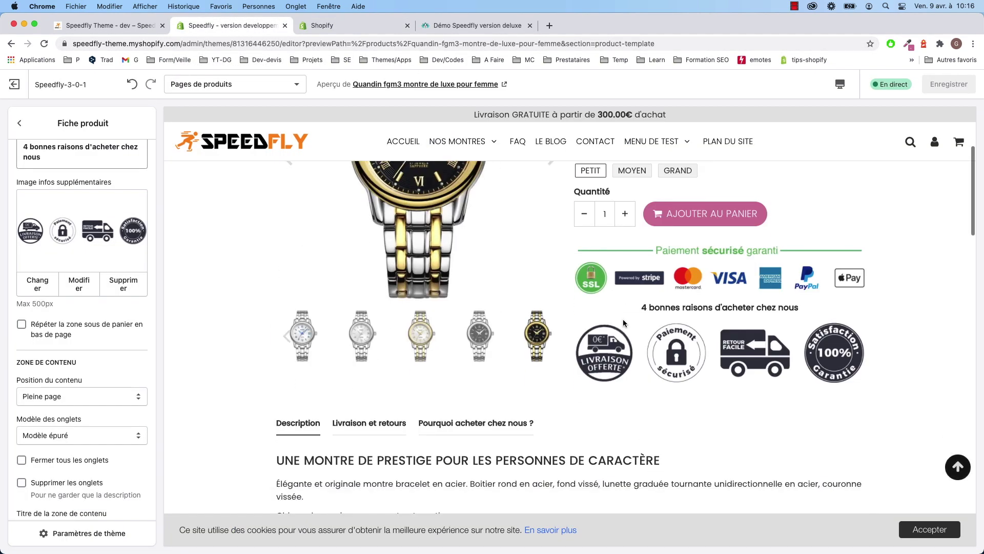
# Enable Fermer tous les onglets for the content zone and try the Description, Livraison et retours and Pourquoi acheter chez nous tabs
pyautogui.click(84, 463)
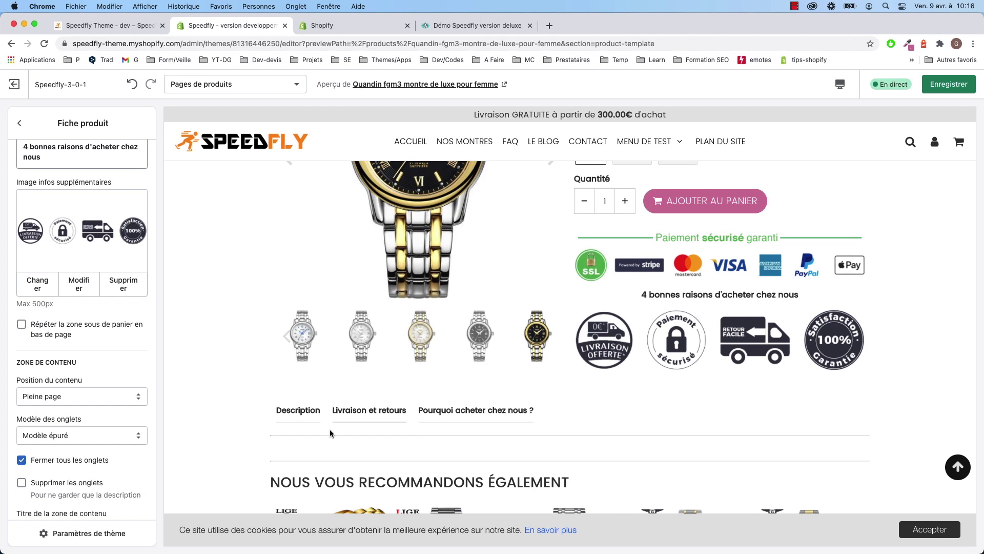
pyautogui.click(298, 412)
pyautogui.click(364, 410)
pyautogui.click(488, 411)
pyautogui.click(300, 412)
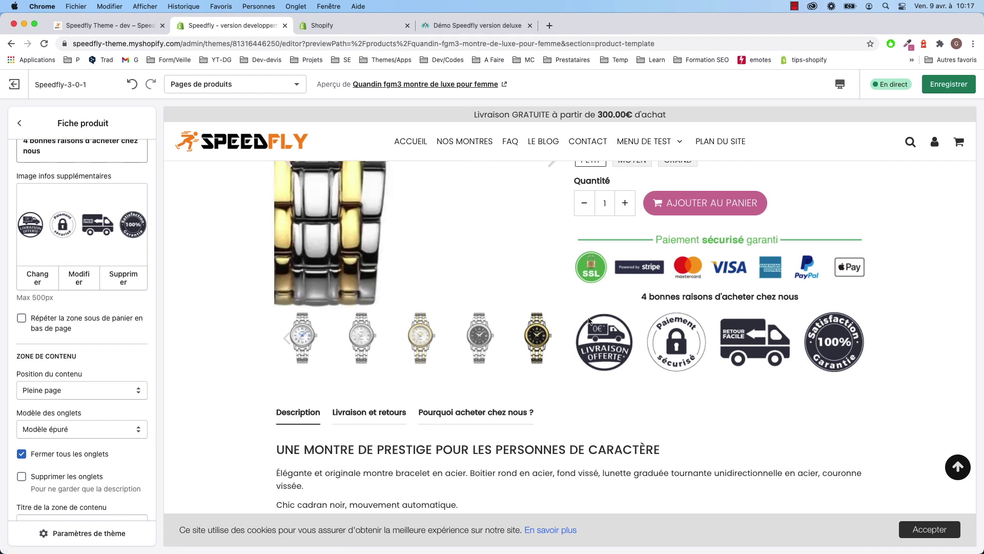
pyautogui.scroll(5, 442, 363)
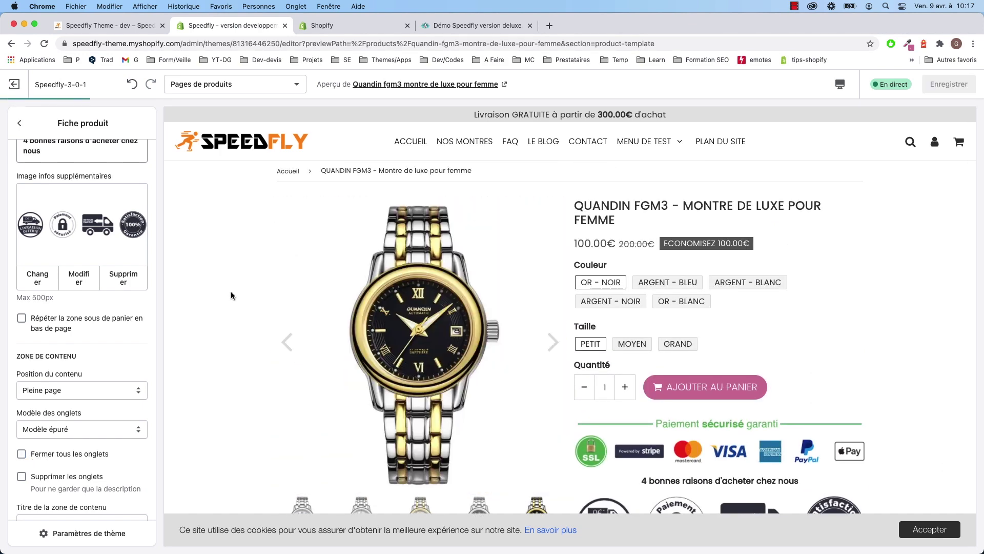
# Open the QUANDIN FGM1 product from the store's product list and compare its description with the Speedfly update list
pyautogui.click(330, 26)
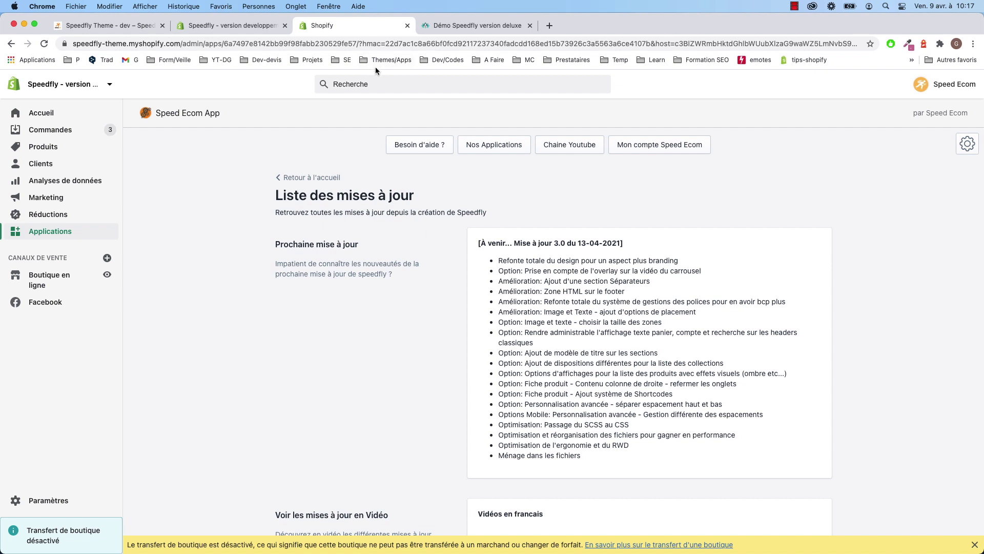
pyautogui.click(225, 27)
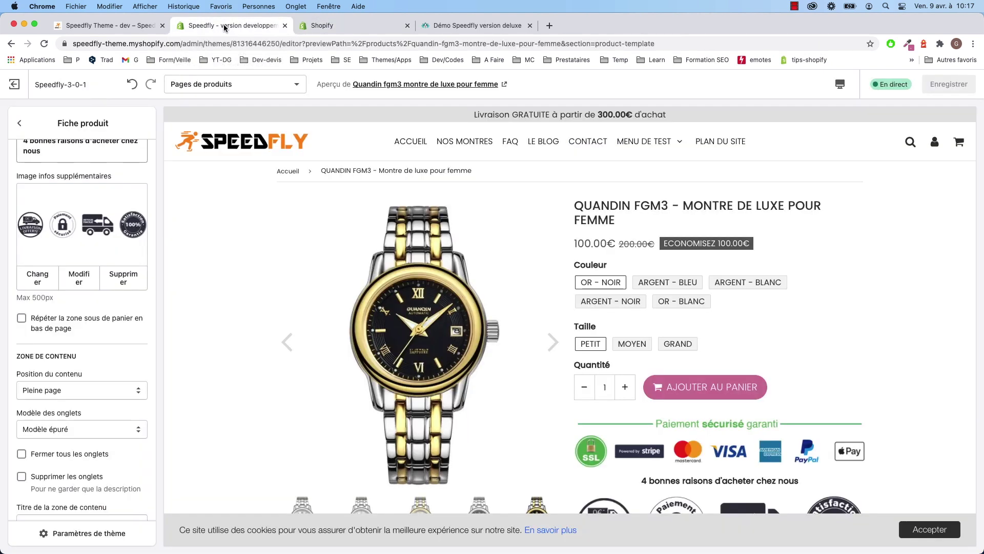
pyautogui.click(405, 92)
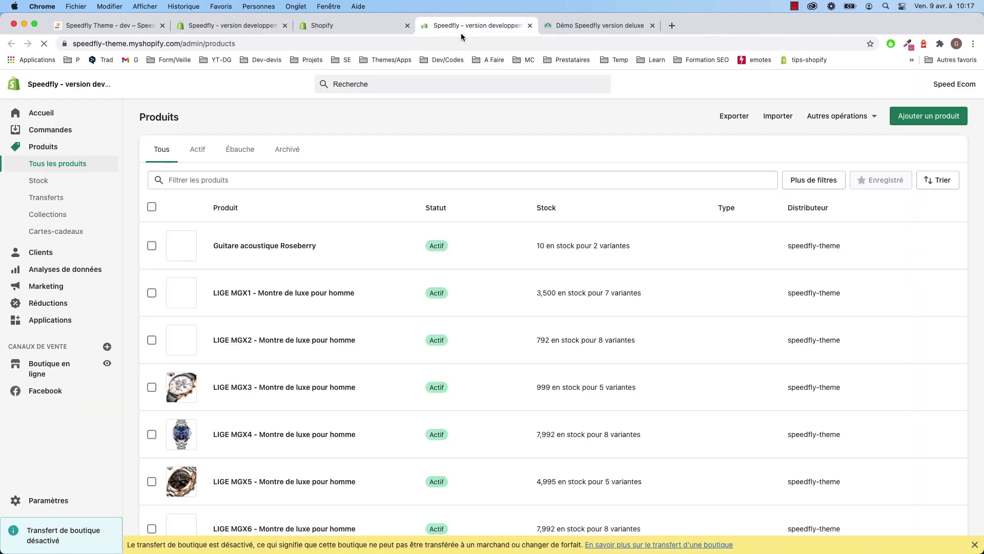
pyautogui.scroll(-9, 270, 423)
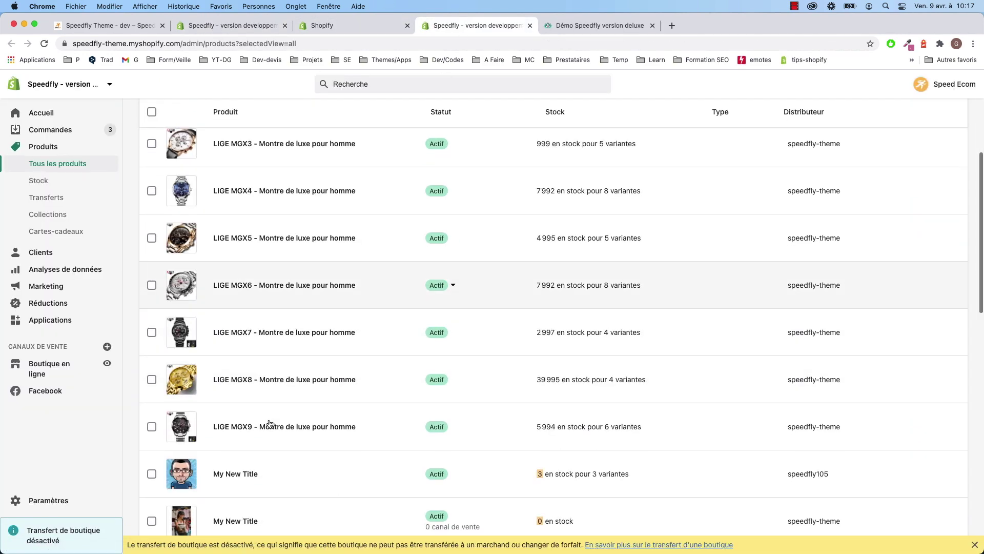
pyautogui.scroll(-2, 262, 448)
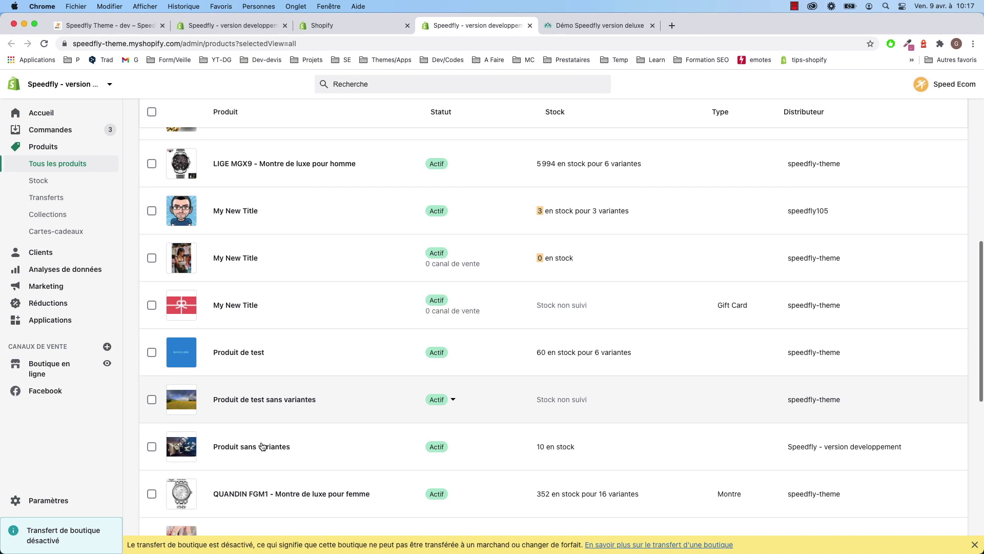
pyautogui.click(277, 492)
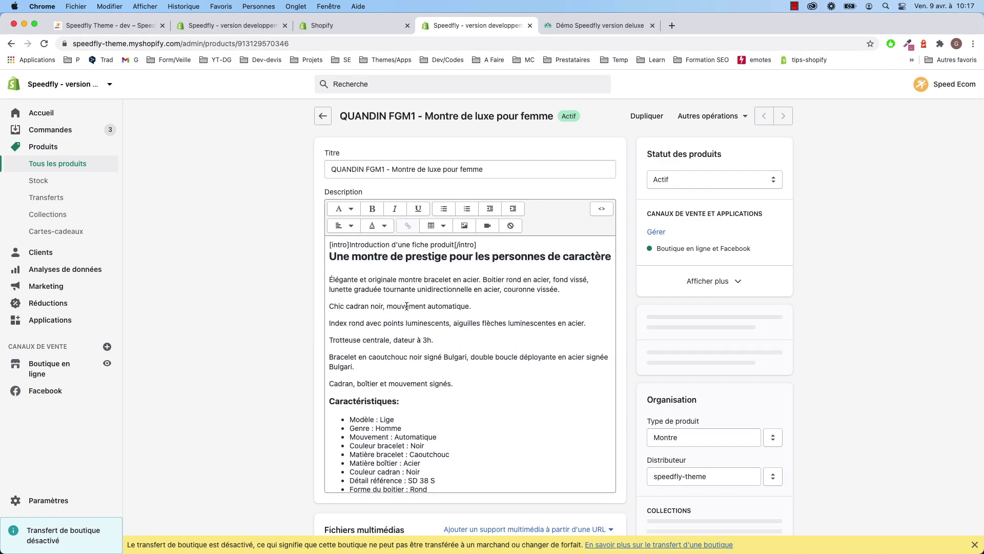
pyautogui.scroll(-3, 377, 313)
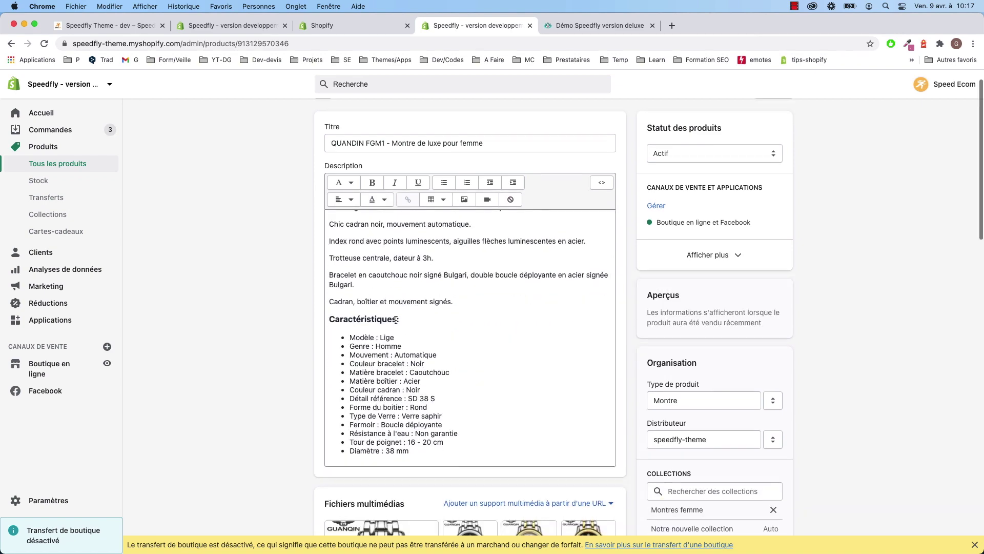
pyautogui.click(327, 26)
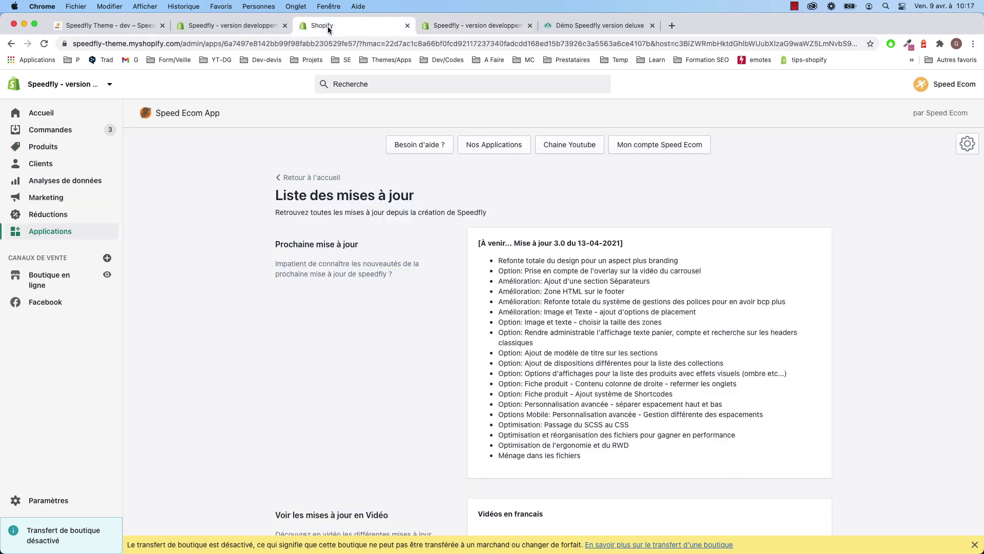
pyautogui.click(460, 27)
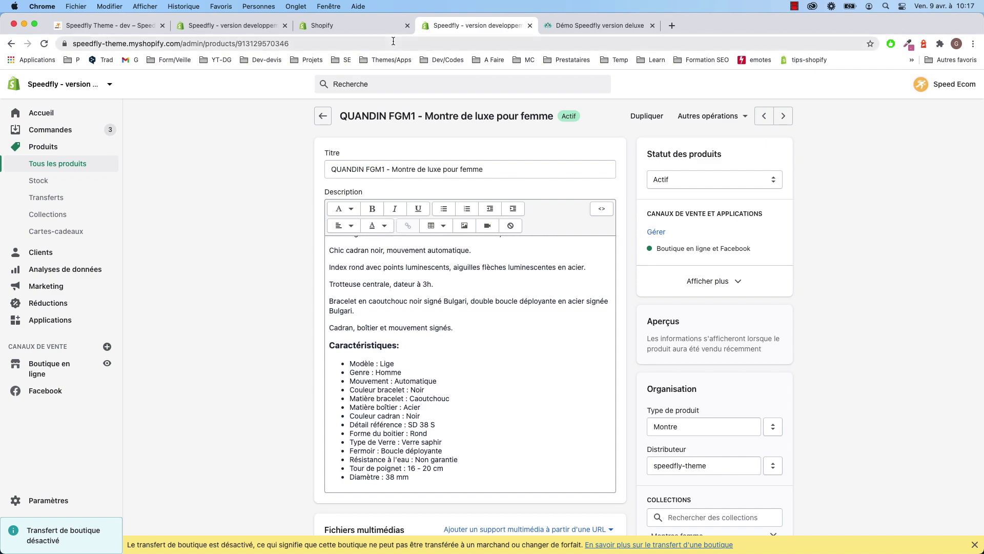
# Open the QUANDIN FGM3 product page in the storefront preview by way of Modèles Argent under Nos montres
pyautogui.click(379, 26)
pyautogui.click(217, 28)
pyautogui.click(108, 25)
pyautogui.moveTo(384, 104)
pyautogui.click(399, 154)
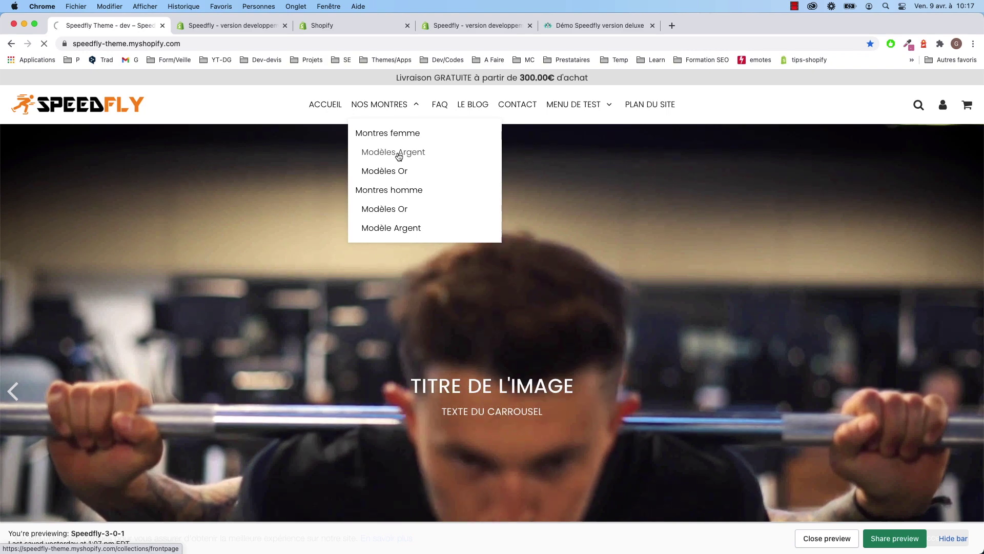
pyautogui.click(440, 264)
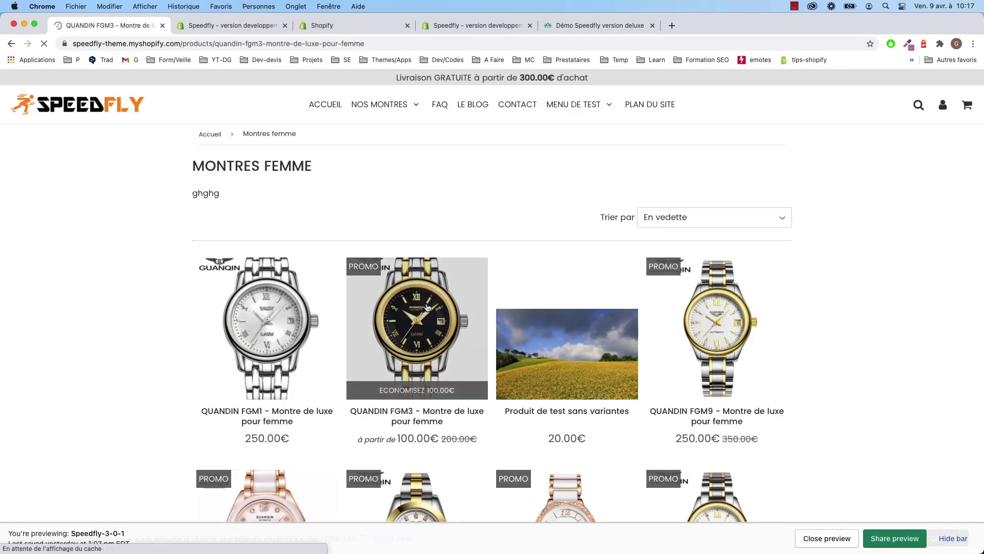
# Look through the QUANDIN FGM3 storefront page from the description tabs to the customer reviews
pyautogui.scroll(-5, 287, 359)
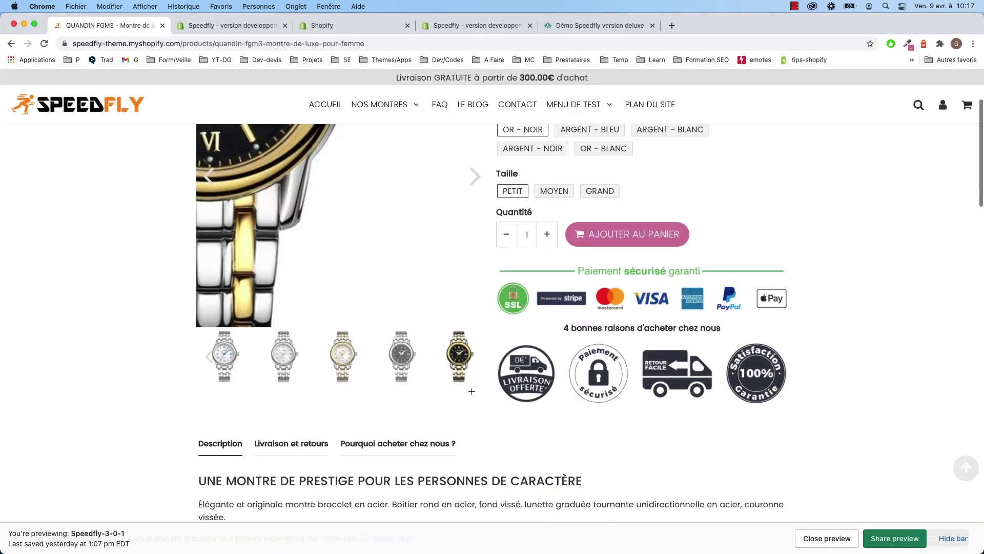
pyautogui.scroll(-2, 334, 470)
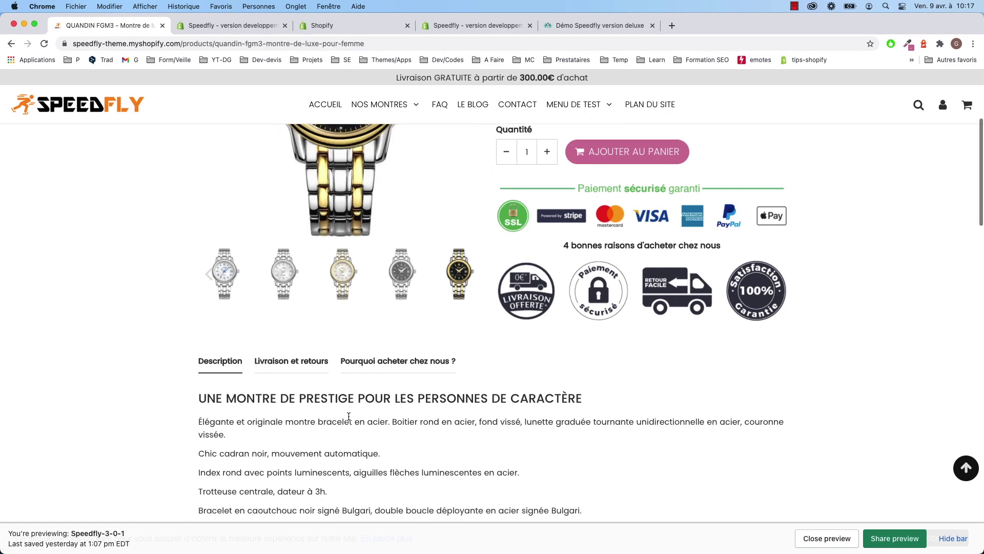
pyautogui.scroll(-12, 316, 395)
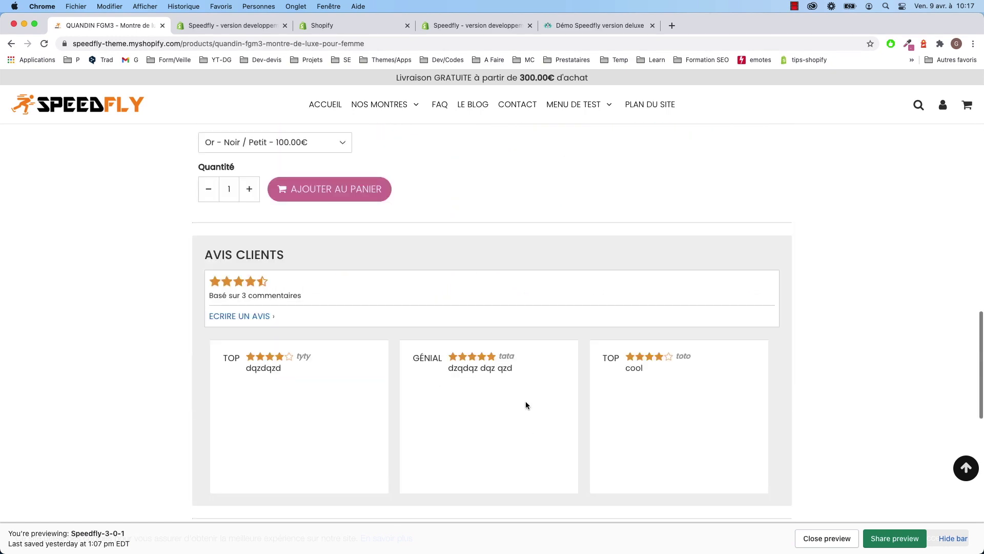
pyautogui.scroll(20, 527, 405)
pyautogui.scroll(-5, 494, 233)
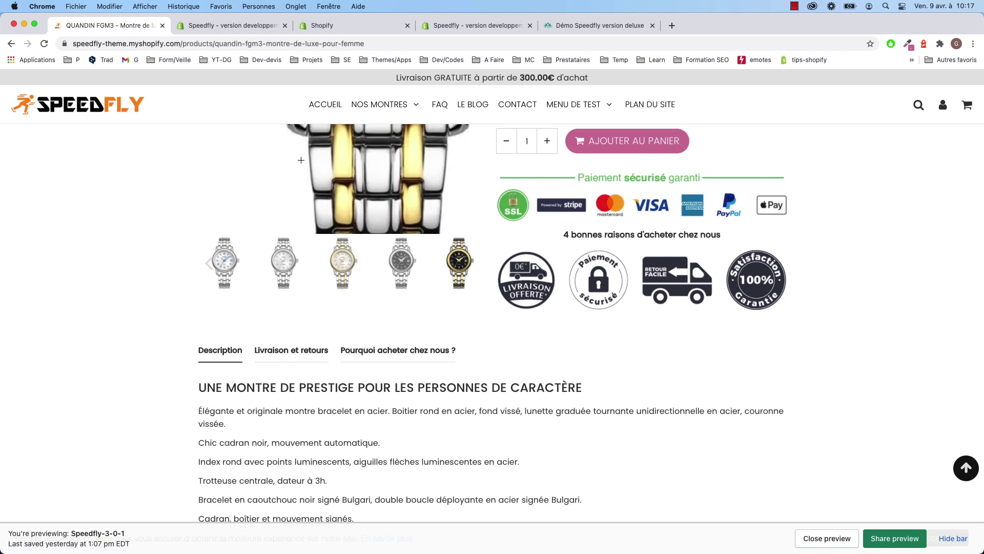
# Compare the storefront product page with the theme editor and review the shortcode and introduction settings of the Fiche produit section
pyautogui.click(240, 26)
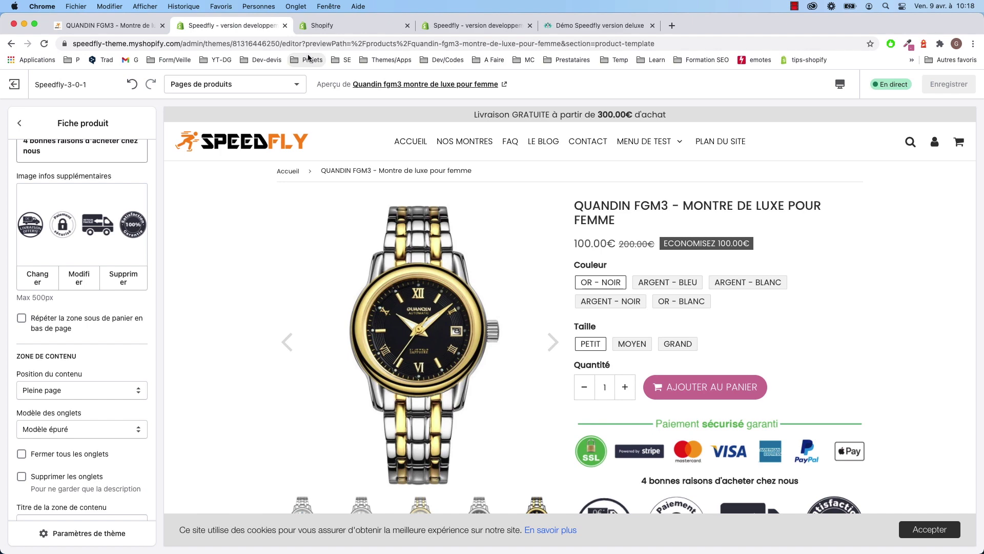
pyautogui.click(108, 26)
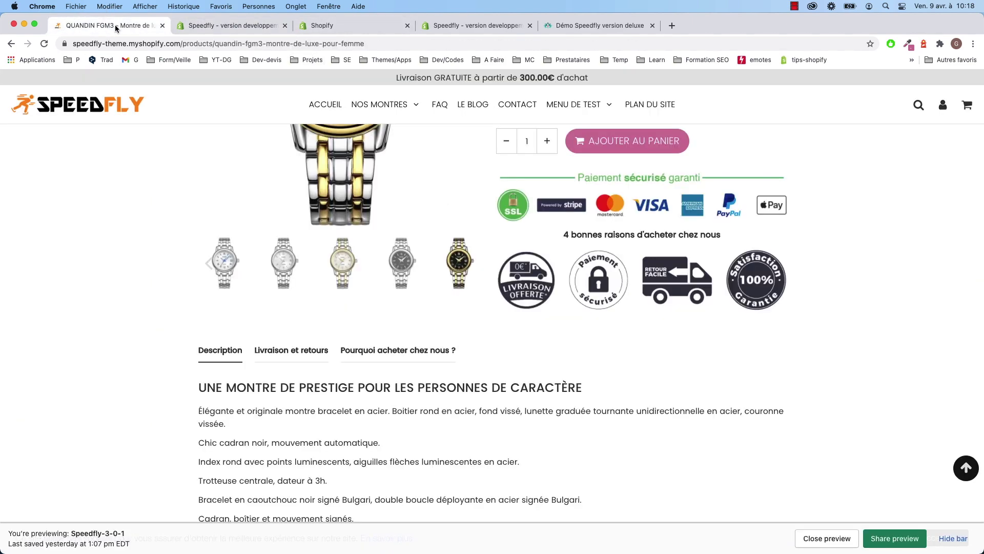
pyautogui.click(210, 31)
pyautogui.scroll(3, 74, 319)
pyautogui.scroll(10, 75, 319)
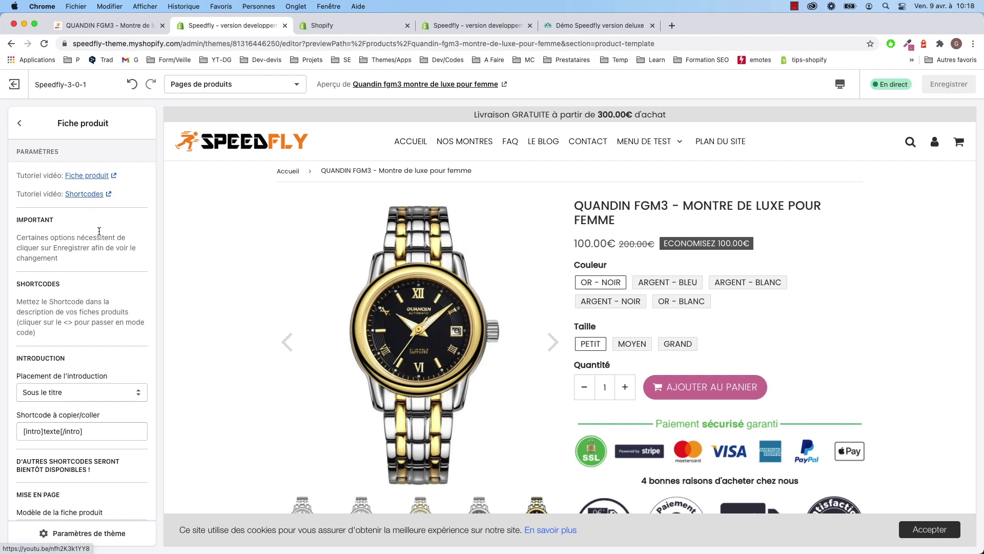
pyautogui.scroll(-2, 98, 226)
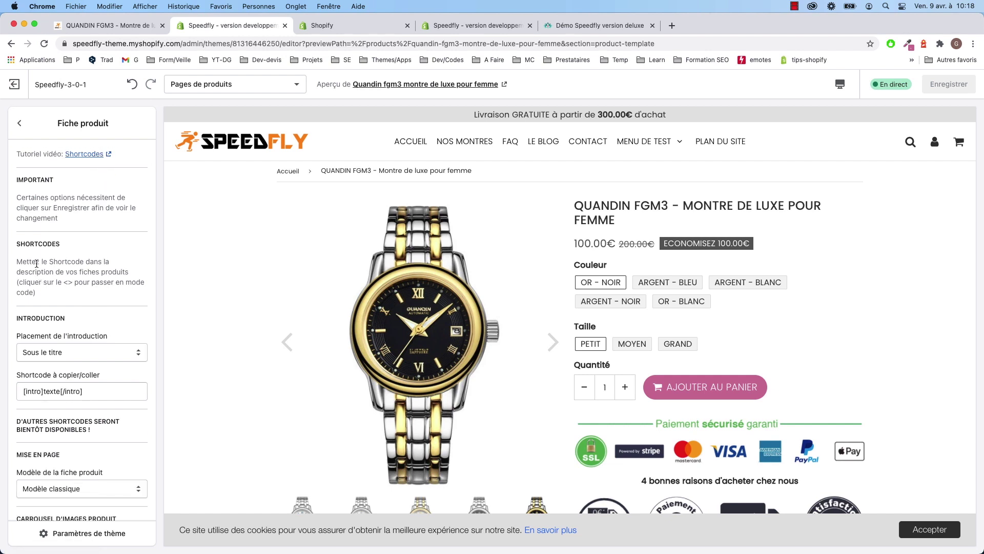
# Show the QUANDIN FGM1 description as HTML code and compare it with the introduction shortcode in the Fiche produit settings
pyautogui.scroll(1, 29, 245)
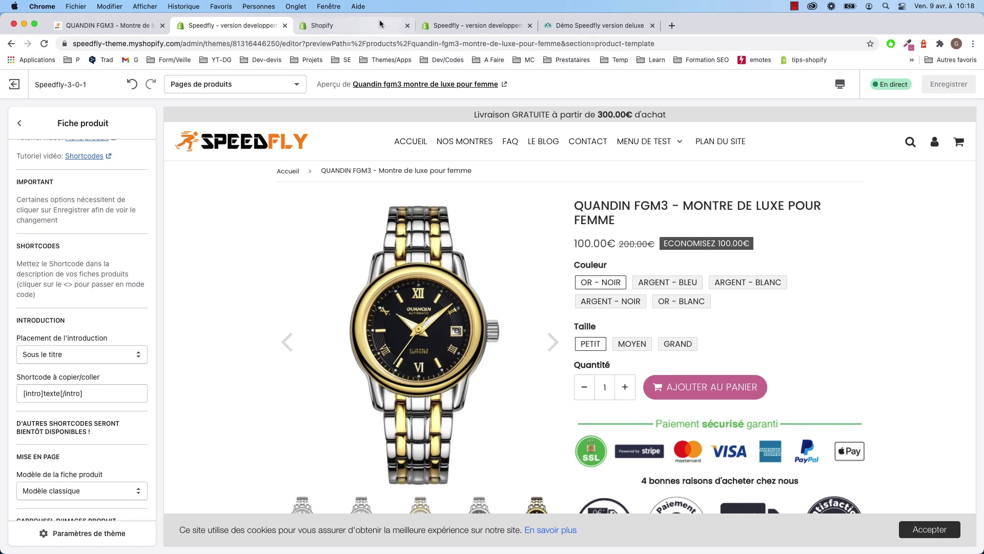
pyautogui.click(438, 25)
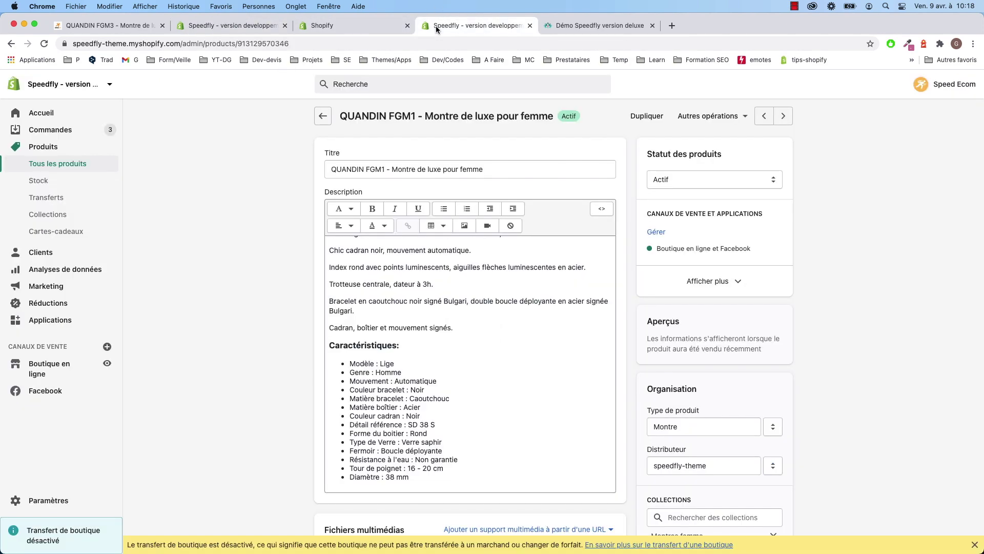
pyautogui.click(602, 209)
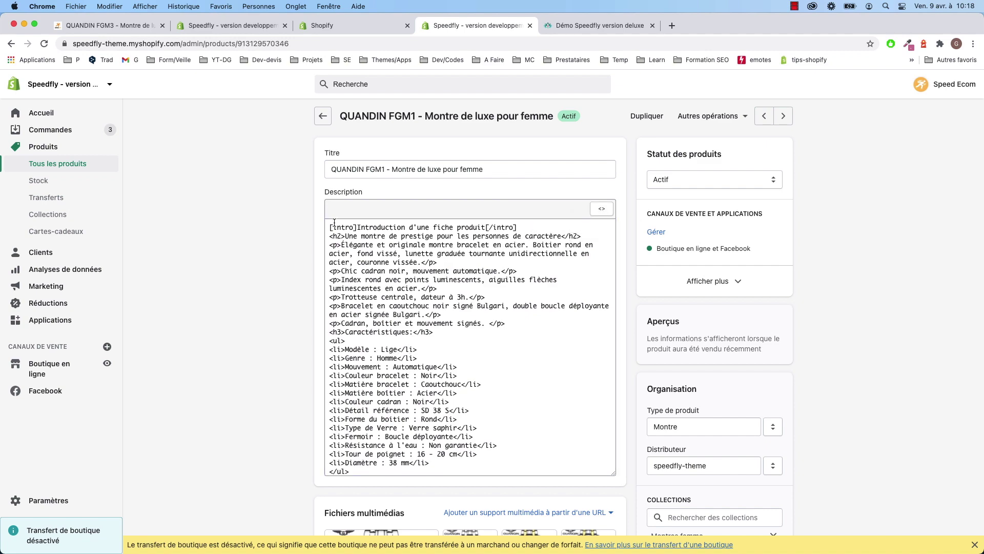
pyautogui.click(346, 24)
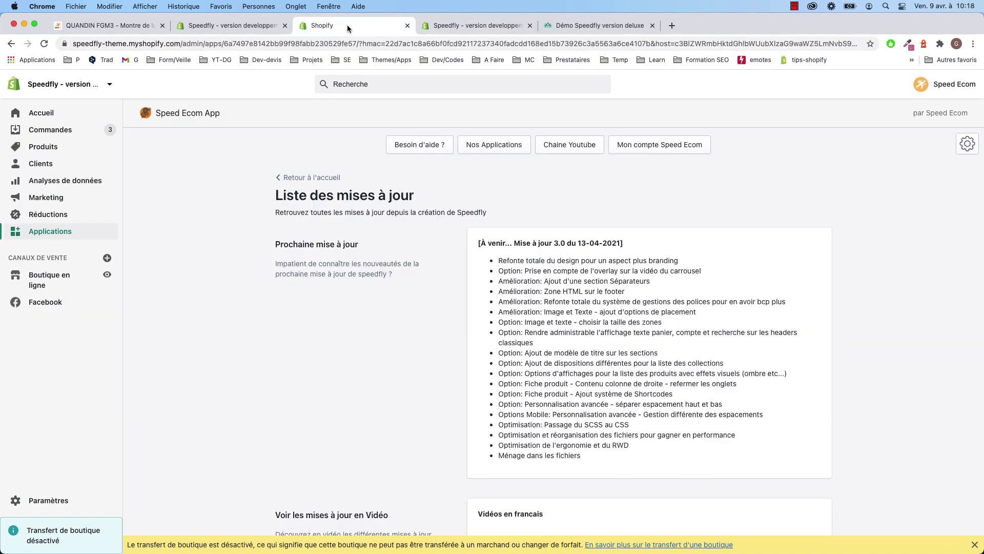
pyautogui.click(214, 25)
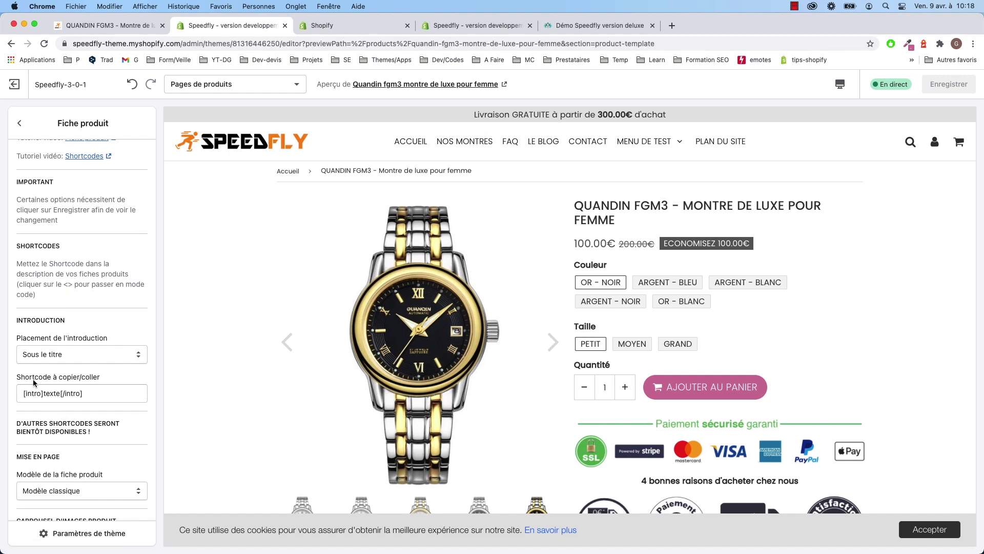
pyautogui.click(89, 393)
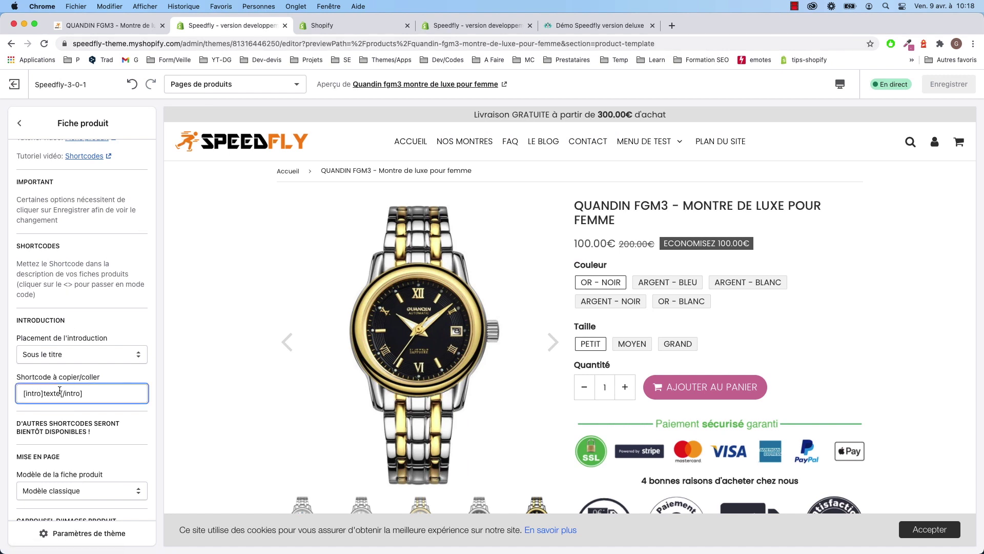
# Examine the [intro] and [/intro] tags and the text between them in the QUANDIN FGM1 description code
pyautogui.click(429, 29)
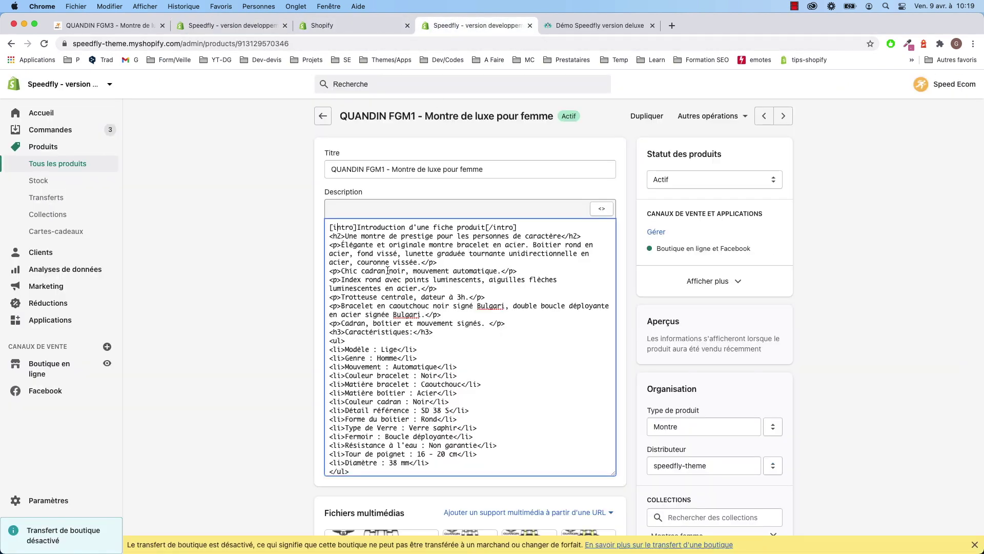
pyautogui.click(525, 228)
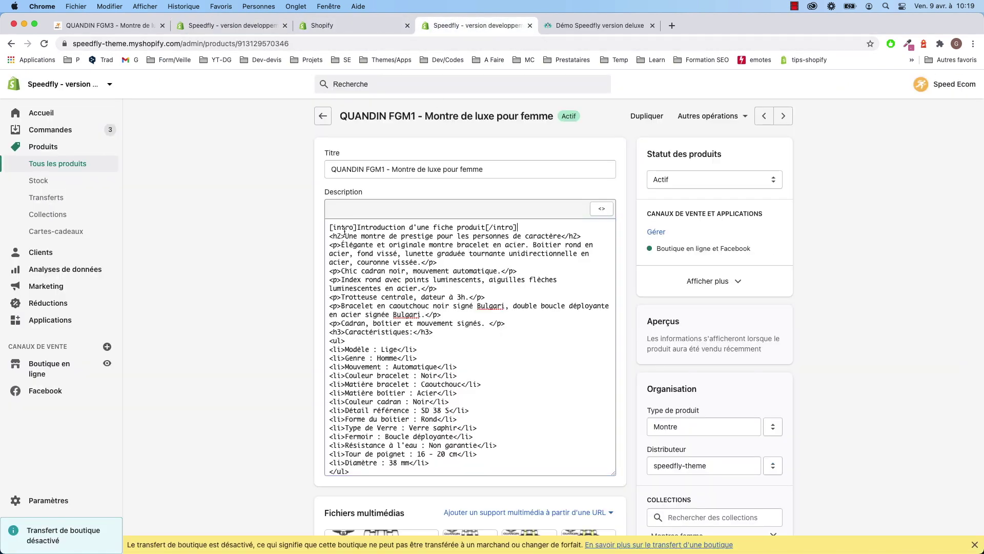
pyautogui.moveTo(330, 229); pyautogui.dragTo(360, 229)
pyautogui.doubleClick(370, 228)
pyautogui.moveTo(453, 228); pyautogui.dragTo(483, 229)
pyautogui.doubleClick(471, 226)
pyautogui.click(493, 227)
# Open the QUANDIN FGM1 storefront page by way of Modèles Argent under Nos montres and inspect its introduction and description
pyautogui.click(338, 24)
pyautogui.click(117, 25)
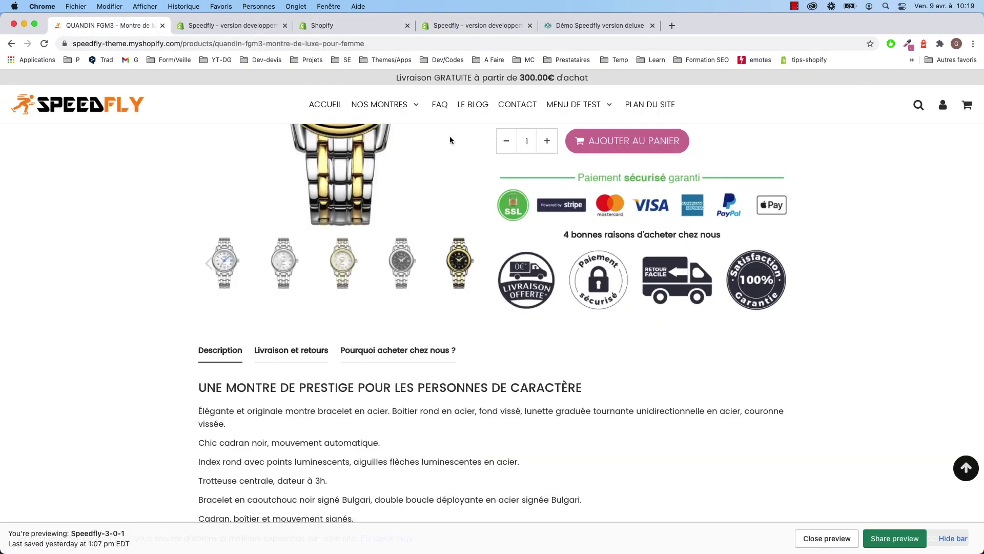
pyautogui.moveTo(408, 108)
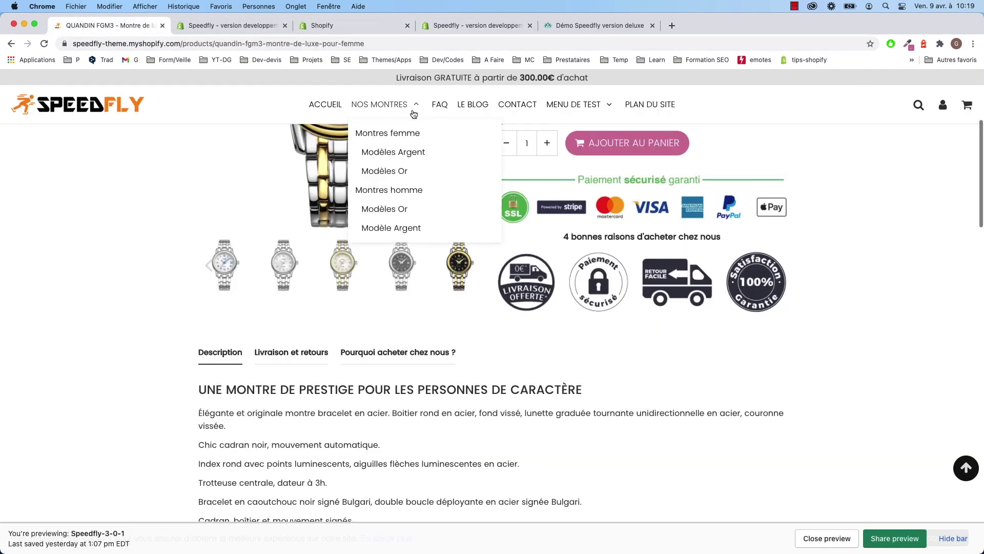
pyautogui.click(393, 152)
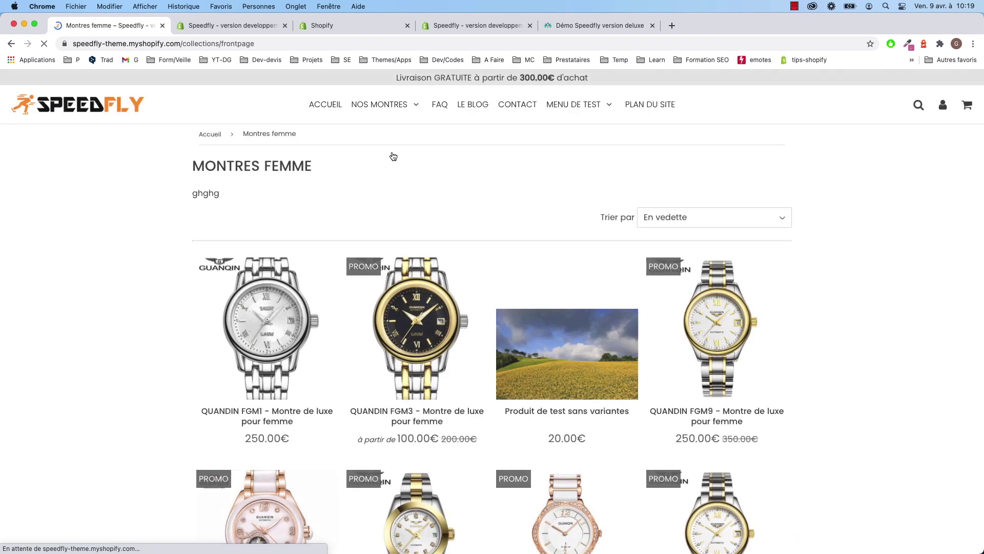
pyautogui.click(275, 357)
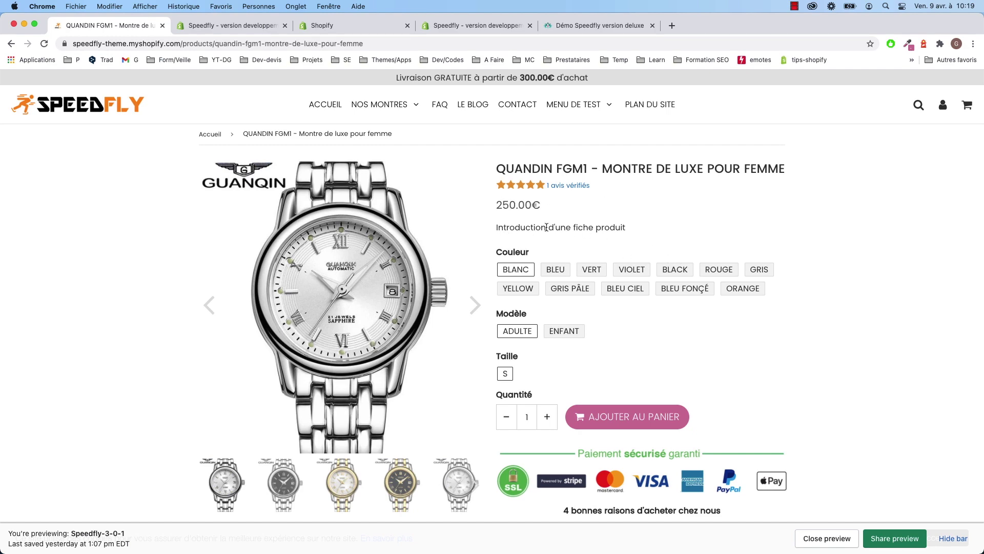
pyautogui.scroll(-4, 552, 225)
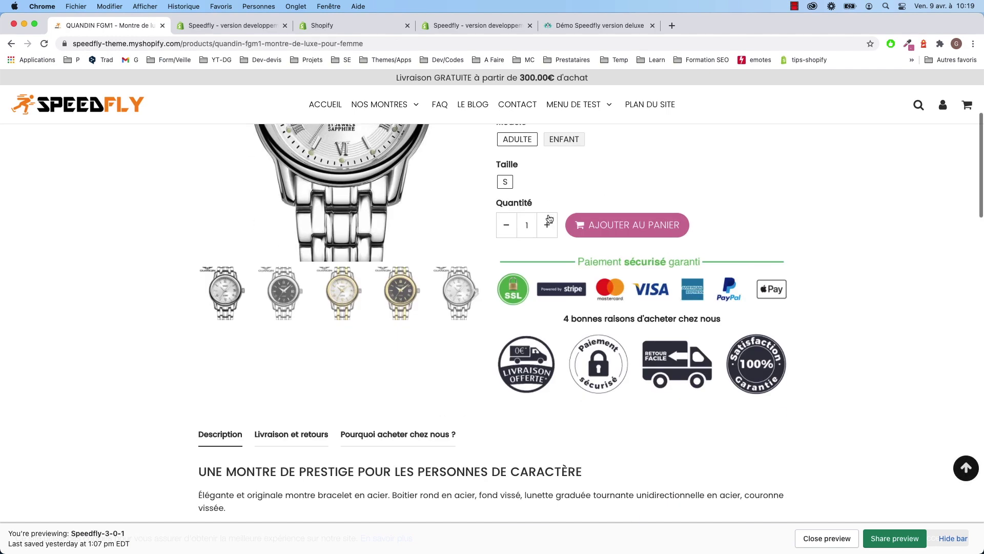
pyautogui.scroll(-4, 549, 219)
pyautogui.scroll(8, 263, 308)
# Review the Placement de l'introduction choices in the Fiche produit settings, keep Sous le titre, and inspect the product preview
pyautogui.click(335, 25)
pyautogui.click(279, 30)
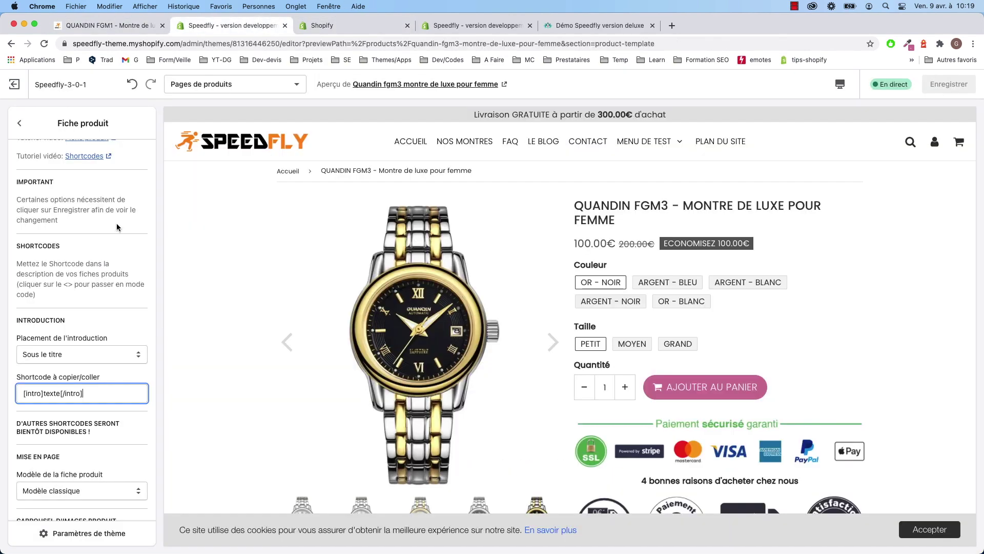
pyautogui.scroll(-2, 75, 356)
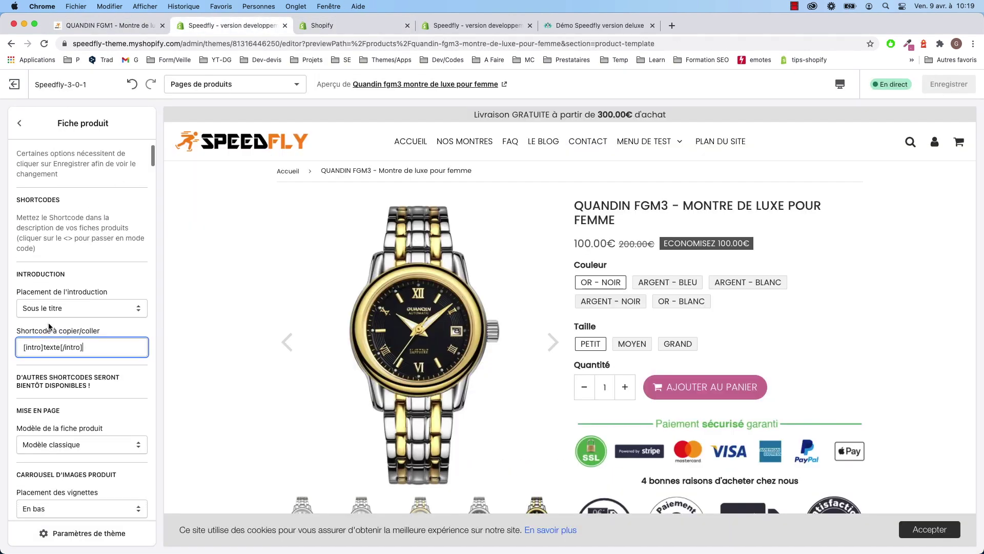
pyautogui.click(45, 310)
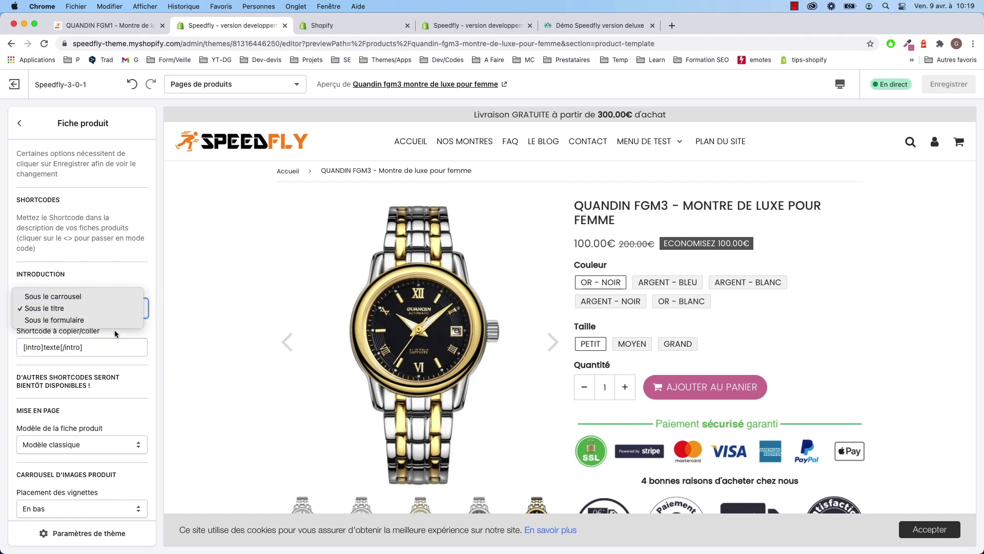
pyautogui.click(46, 308)
pyautogui.scroll(-5, 404, 472)
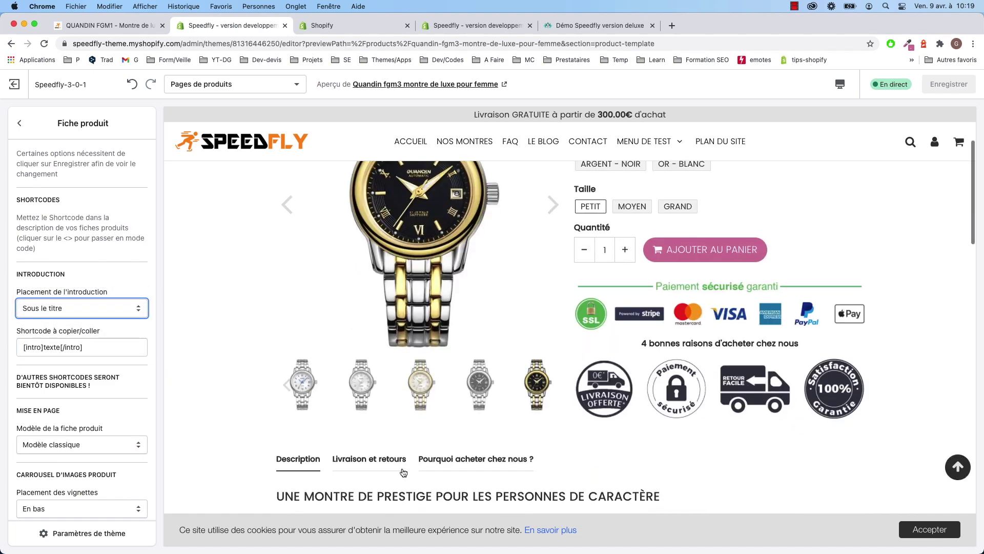
# Compare the introduction placement choices with where the introduction sits on the QUANDIN FGM1 storefront page
pyautogui.click(132, 306)
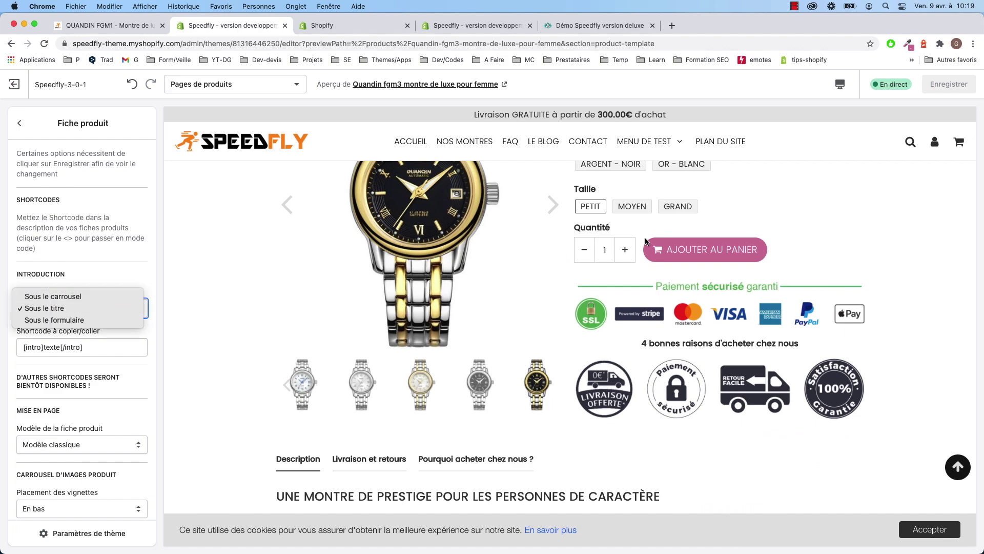
pyautogui.click(129, 29)
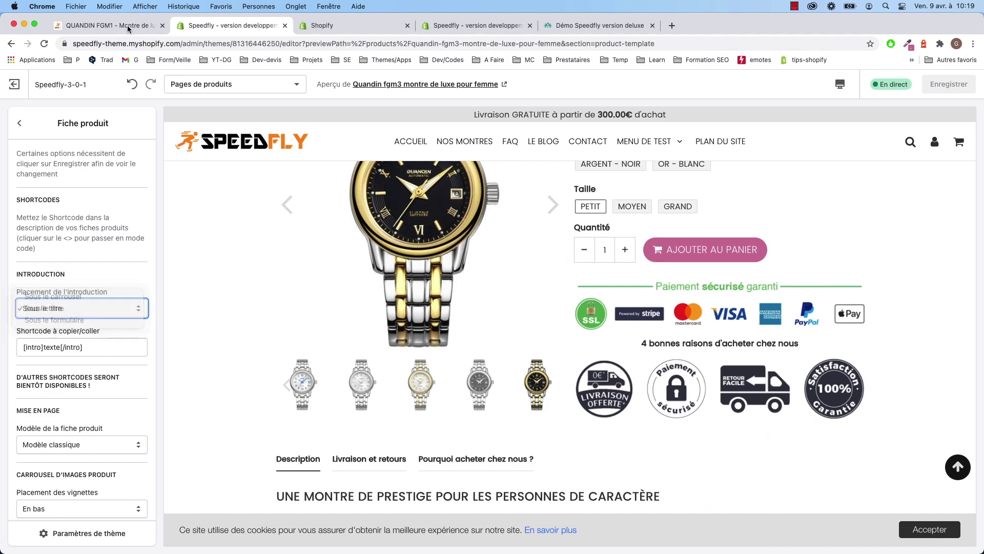
pyautogui.click(101, 27)
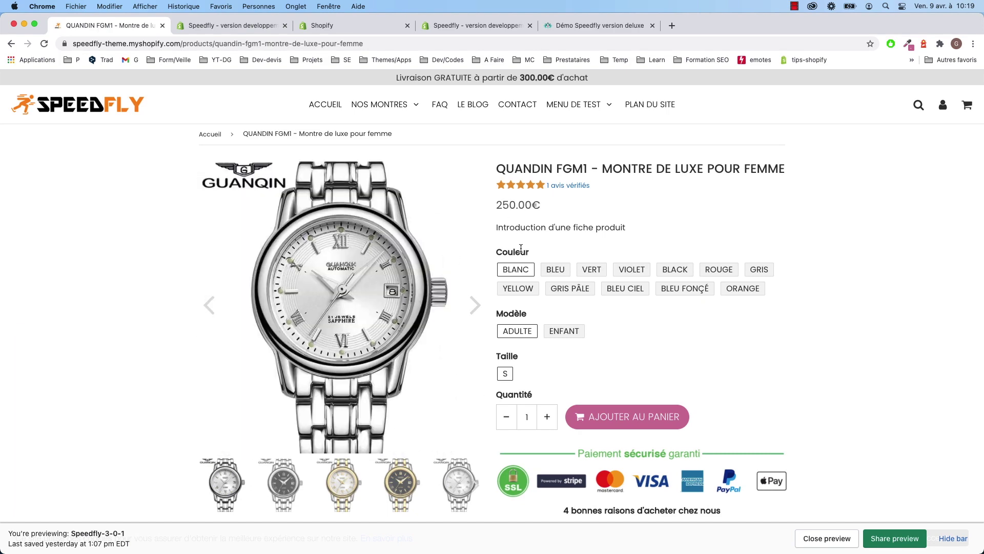
pyautogui.click(241, 27)
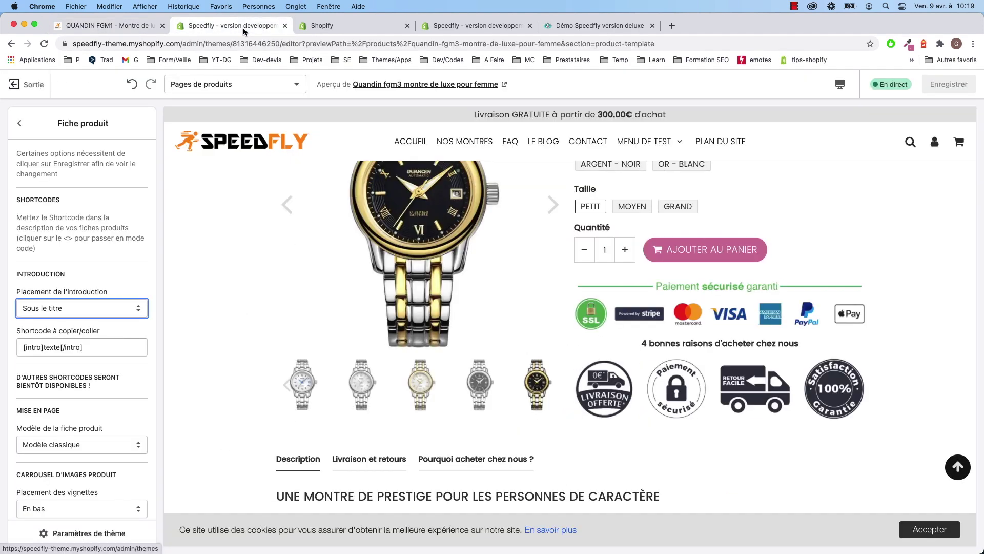
pyautogui.click(77, 308)
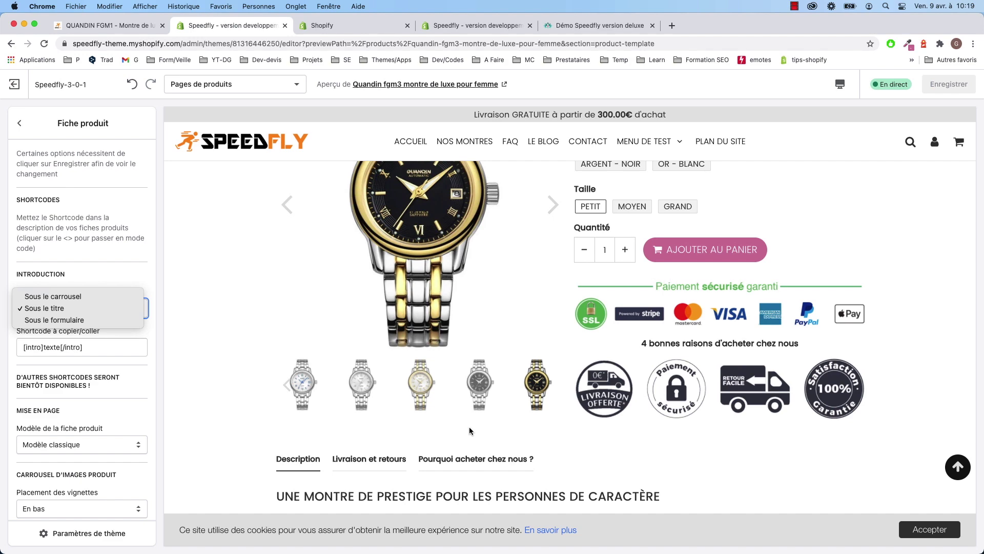
pyautogui.click(879, 405)
pyautogui.click(21, 262)
# Check the Speedfly update list, leave the Fiche produit section, and switch the theme editor to Page d'accueil
pyautogui.click(328, 28)
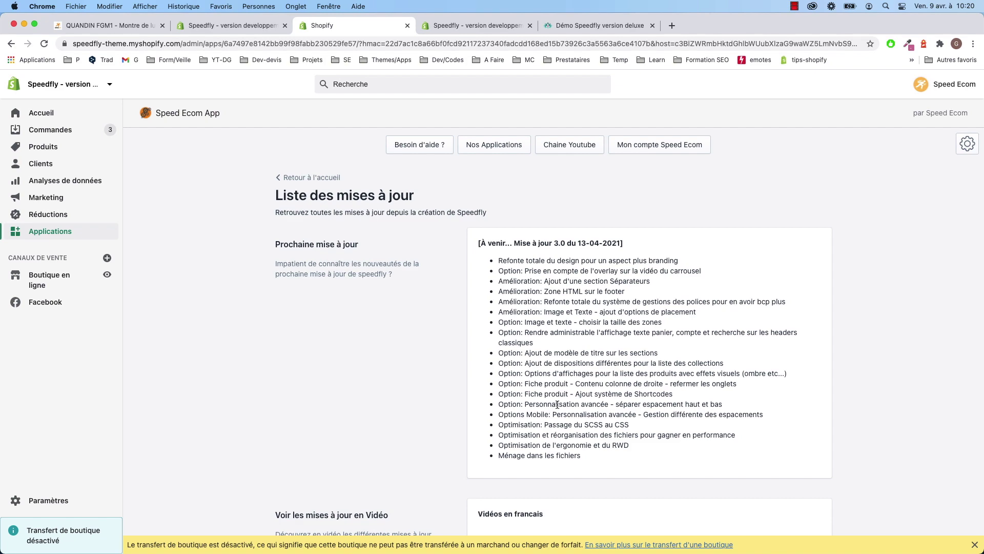
pyautogui.click(245, 24)
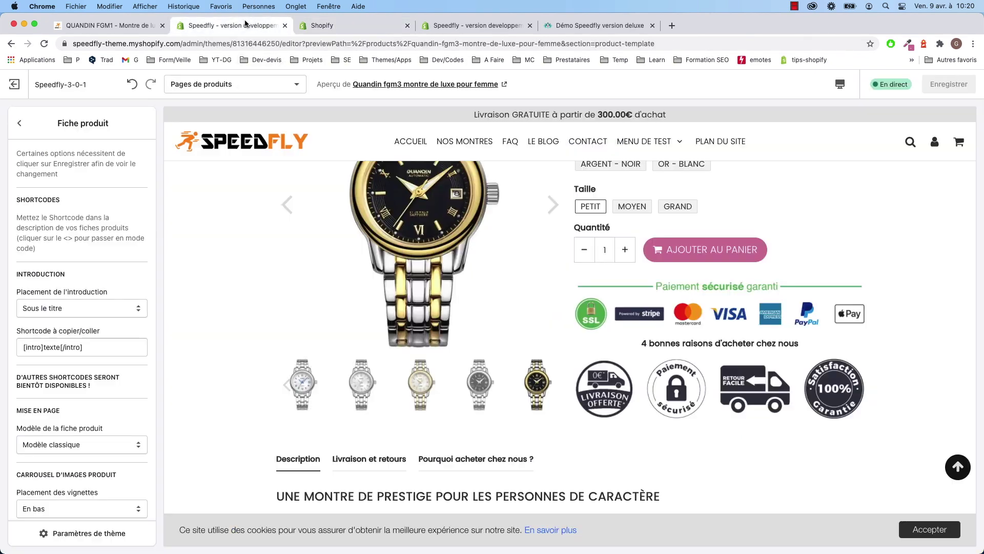
pyautogui.click(22, 133)
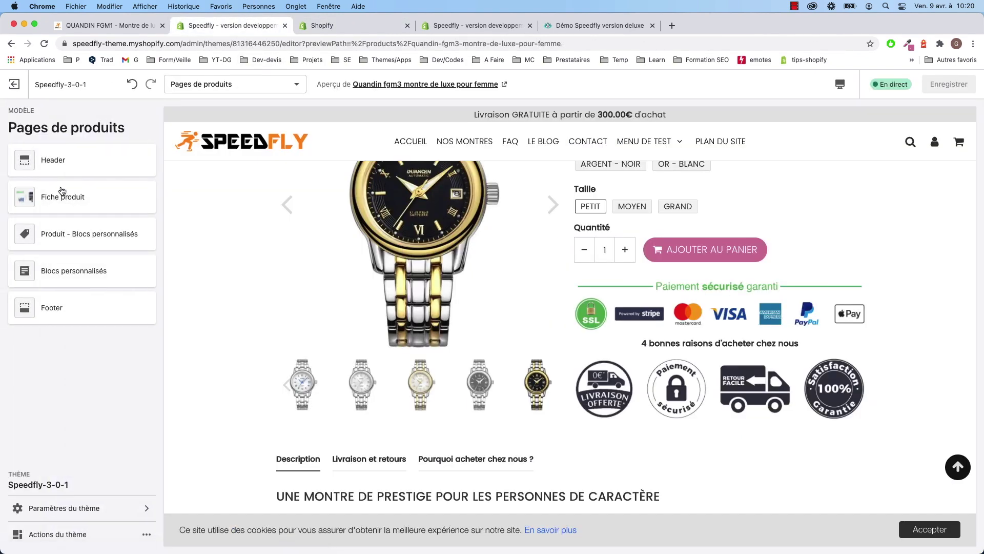
pyautogui.click(237, 147)
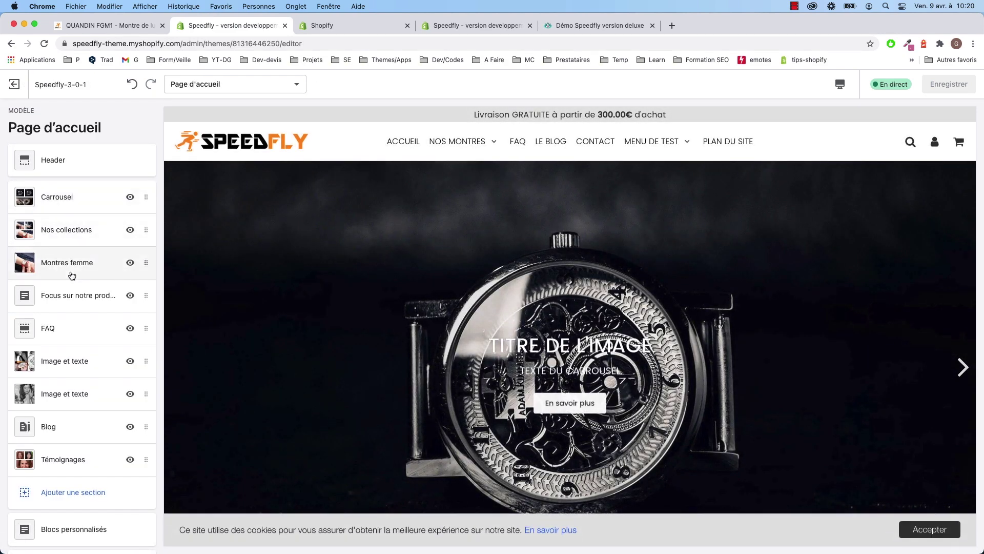
# Examine the general and mobile spacing settings of the Montres femme section and check them against the Speedfly update list
pyautogui.click(55, 262)
pyautogui.scroll(-10, 67, 346)
pyautogui.scroll(-15, 67, 346)
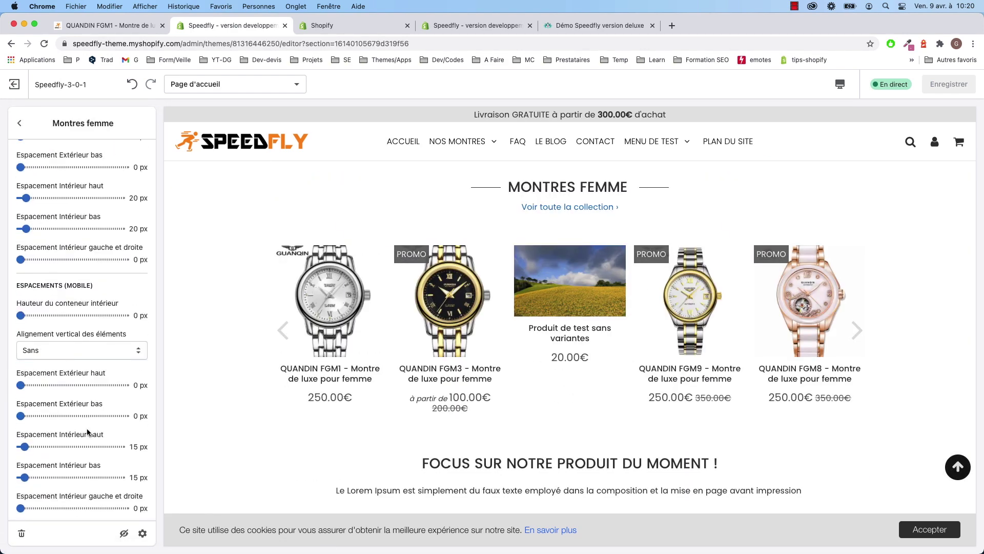
pyautogui.scroll(2, 56, 370)
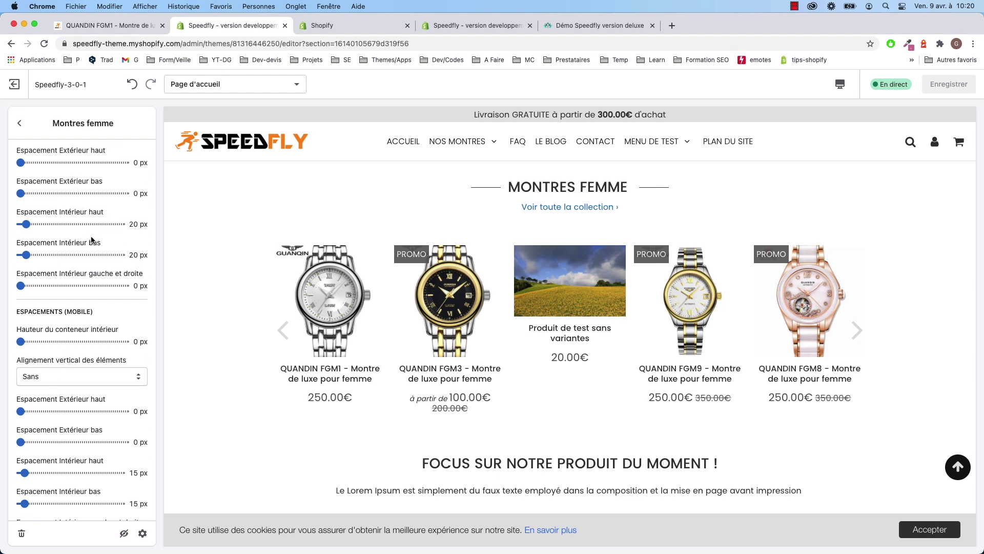
pyautogui.moveTo(513, 162)
pyautogui.click(347, 27)
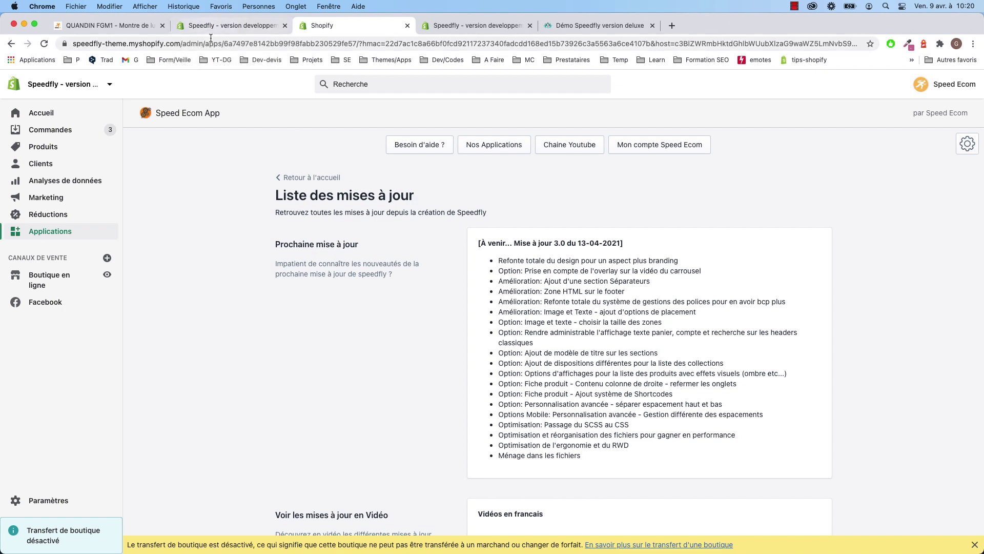
# Leave the Montres femme section and examine the colour, background and spacing settings of the Blocs personnalisés section
pyautogui.click(238, 25)
pyautogui.click(20, 123)
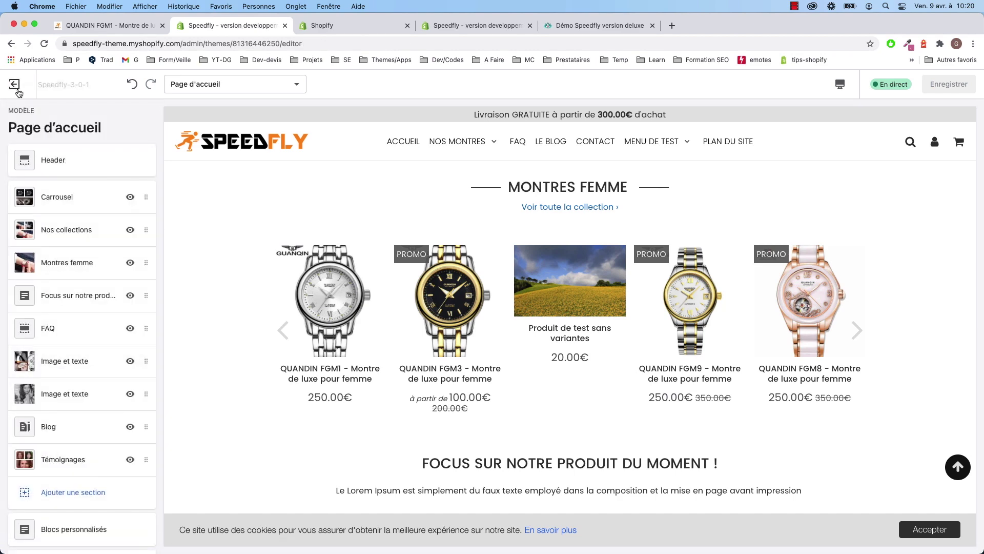
pyautogui.scroll(-5, 59, 400)
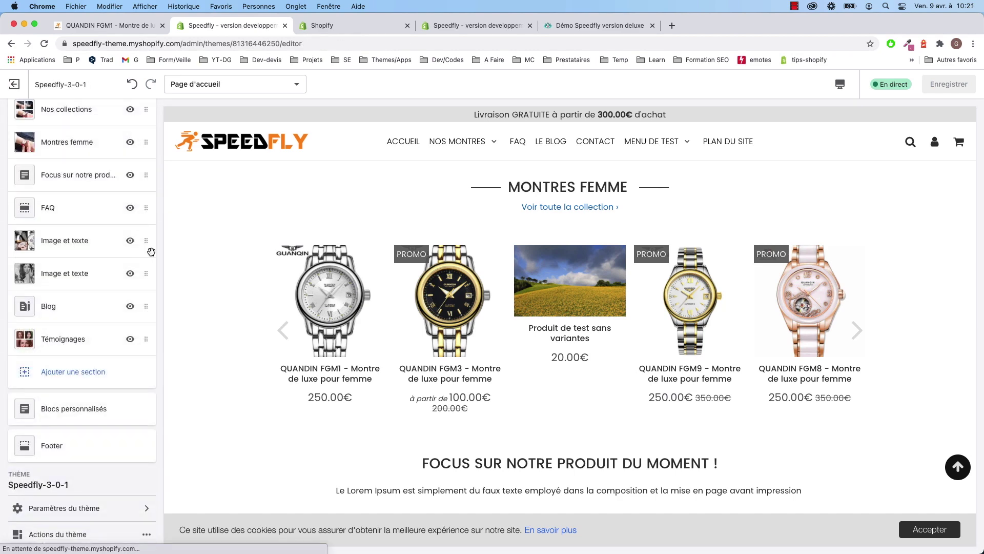
pyautogui.click(64, 407)
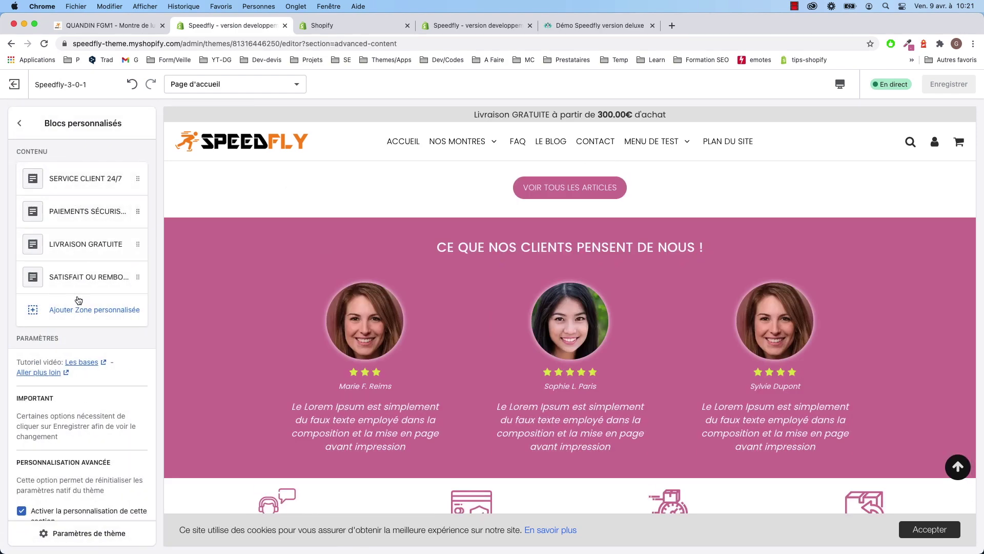
pyautogui.scroll(-5, 71, 349)
pyautogui.scroll(-10, 71, 349)
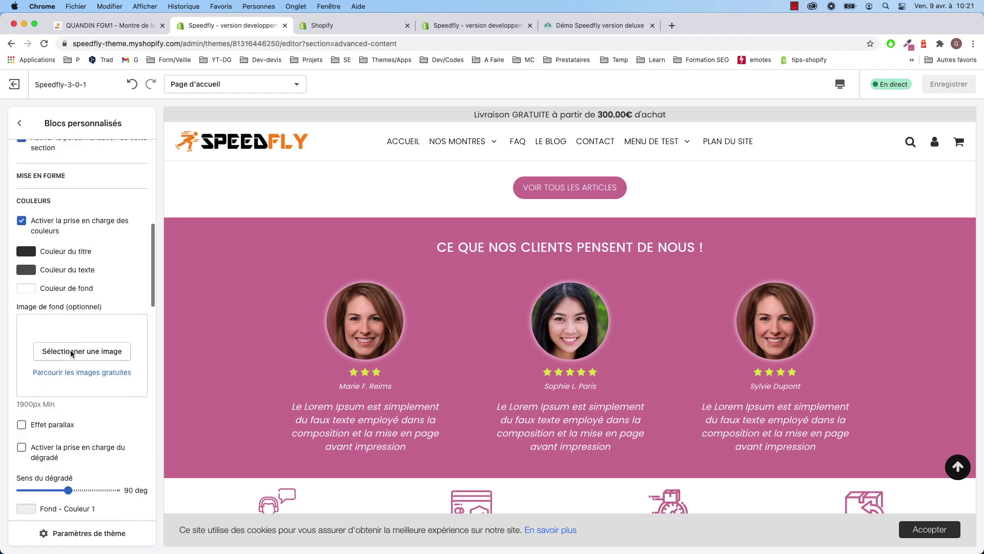
pyautogui.scroll(-5, 74, 341)
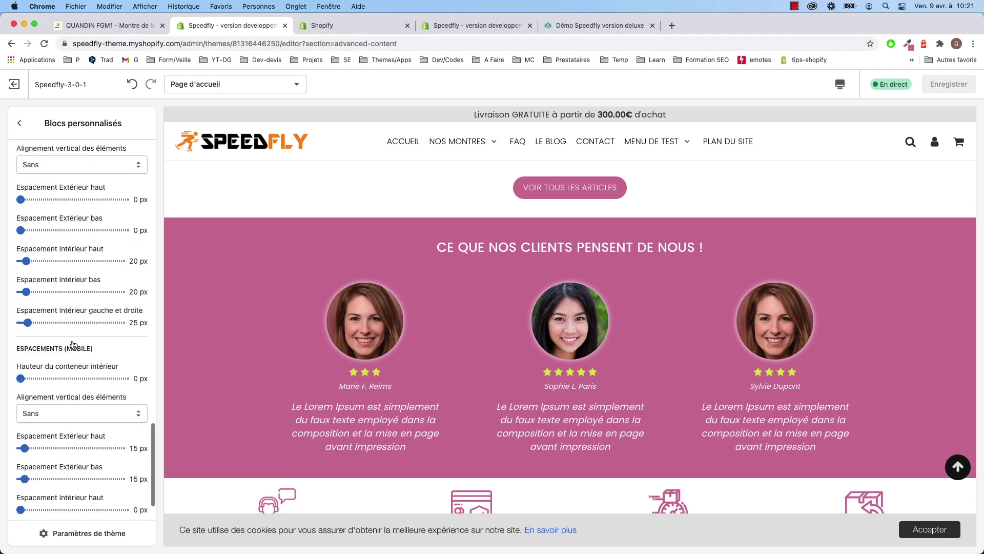
pyautogui.scroll(4, 77, 334)
pyautogui.click(20, 126)
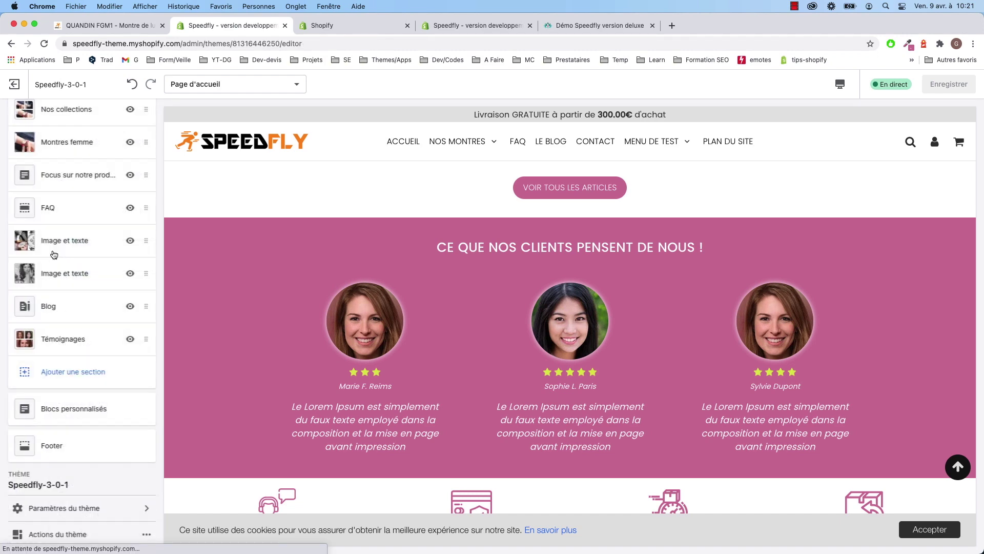
# Add a Blocs personnalisés section to the home page
pyautogui.click(71, 372)
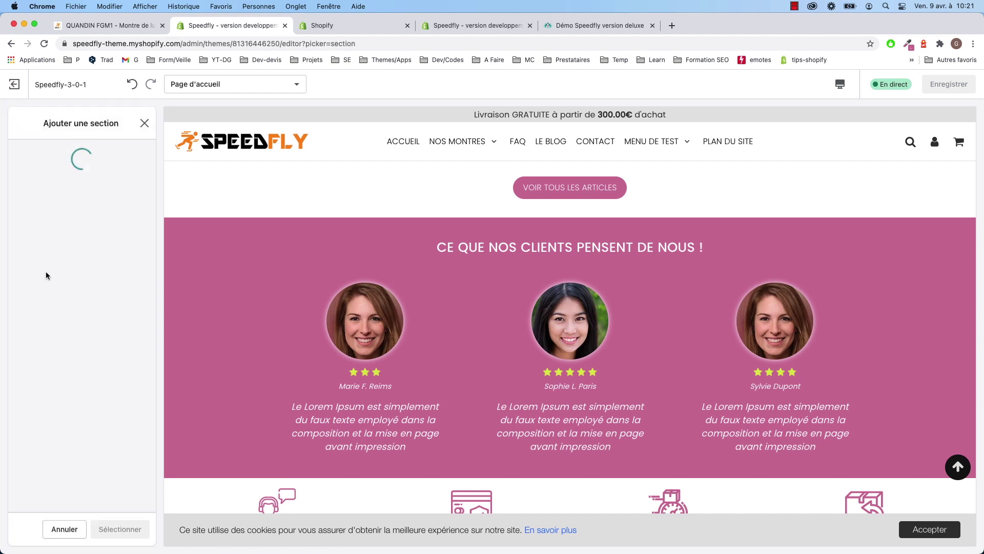
pyautogui.click(45, 212)
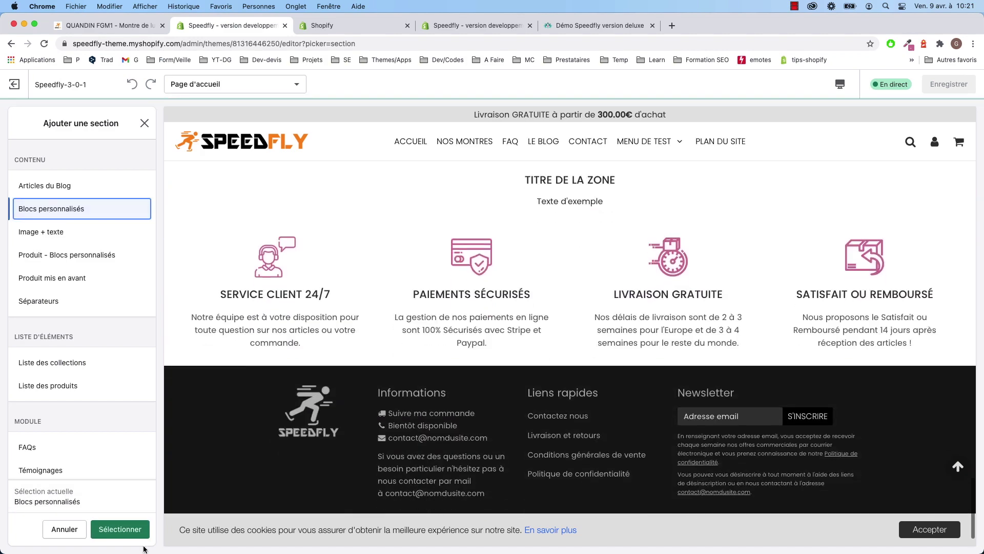
pyautogui.click(138, 533)
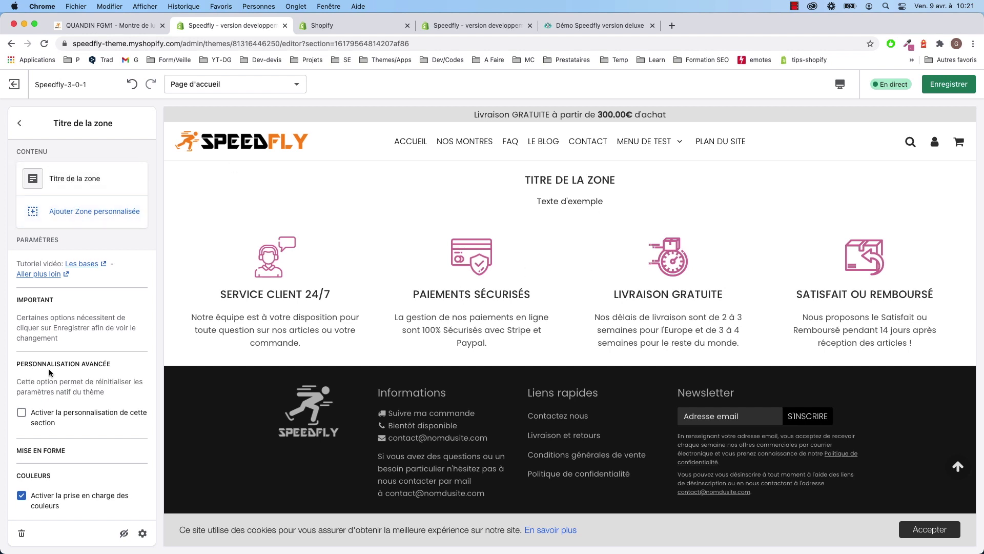
# Examine the new section's advanced customisation, colour, background image and gradient settings
pyautogui.scroll(-5, 36, 444)
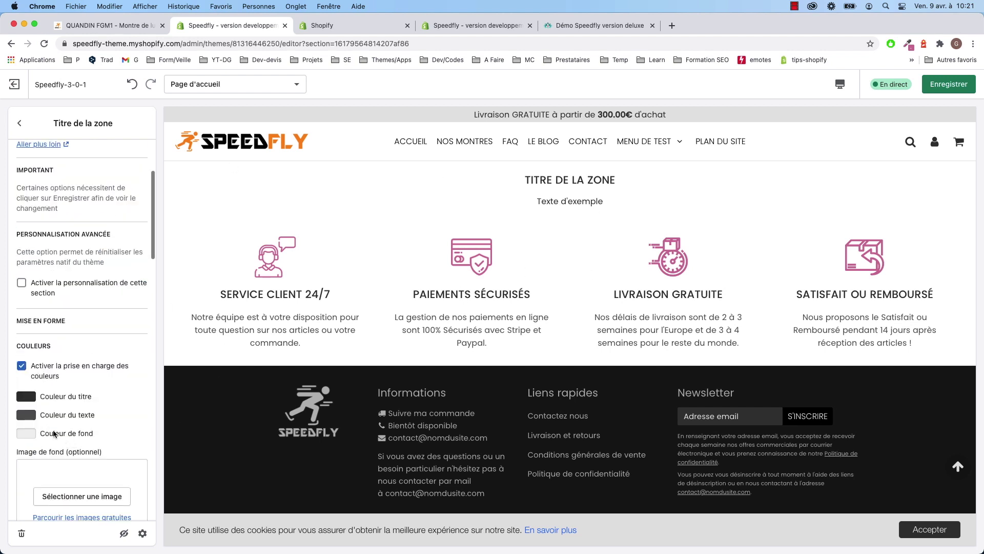
pyautogui.scroll(-15, 53, 396)
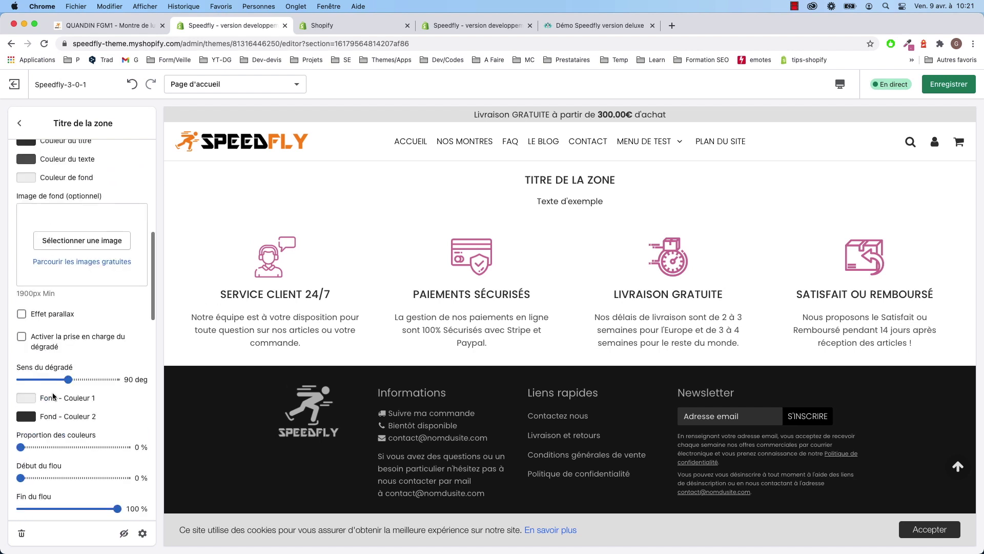
pyautogui.scroll(20, 53, 396)
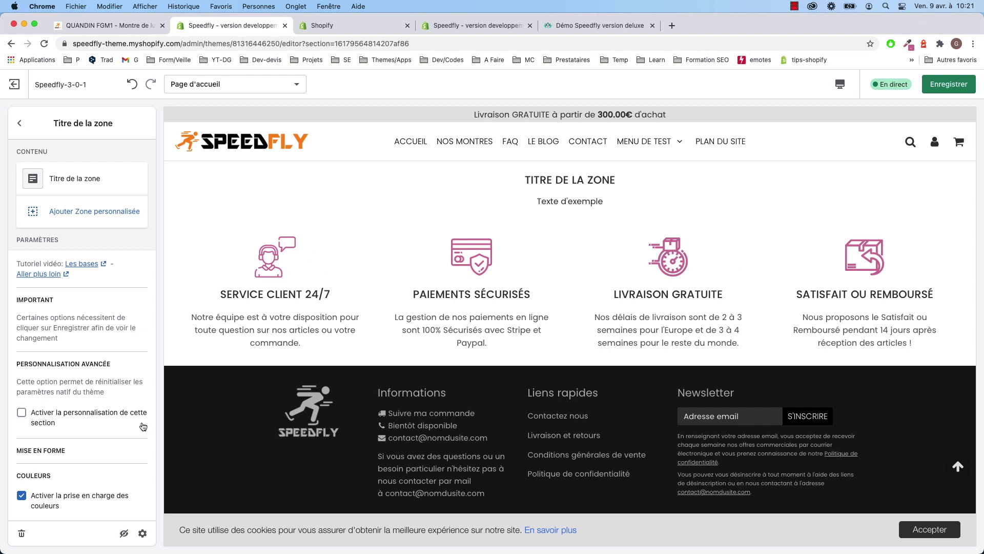
pyautogui.scroll(-5, 58, 440)
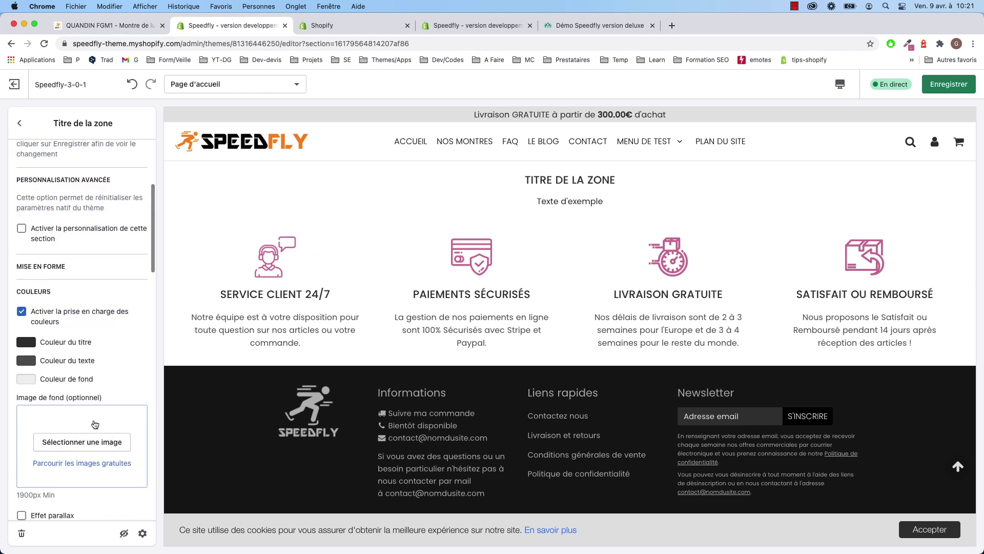
pyautogui.scroll(5, 74, 418)
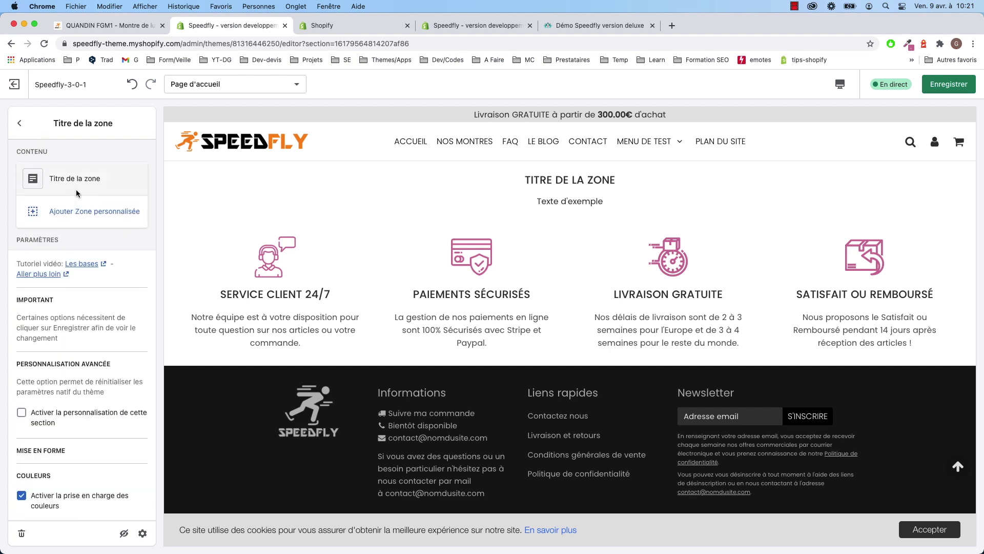
pyautogui.scroll(-5, 82, 446)
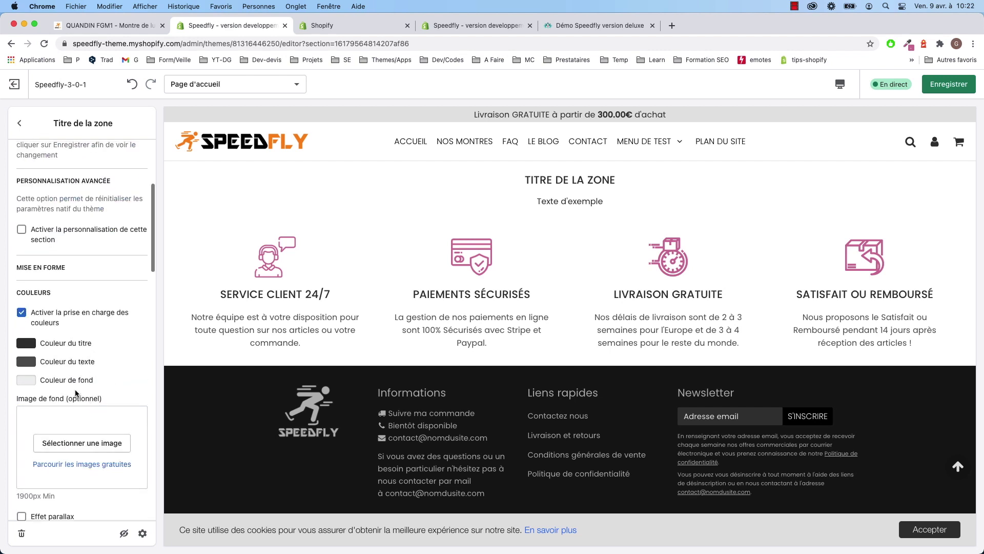
pyautogui.scroll(5, 82, 397)
# Open the new section's Titre de la zone block and examine its colour settings and available zone icons
pyautogui.click(74, 177)
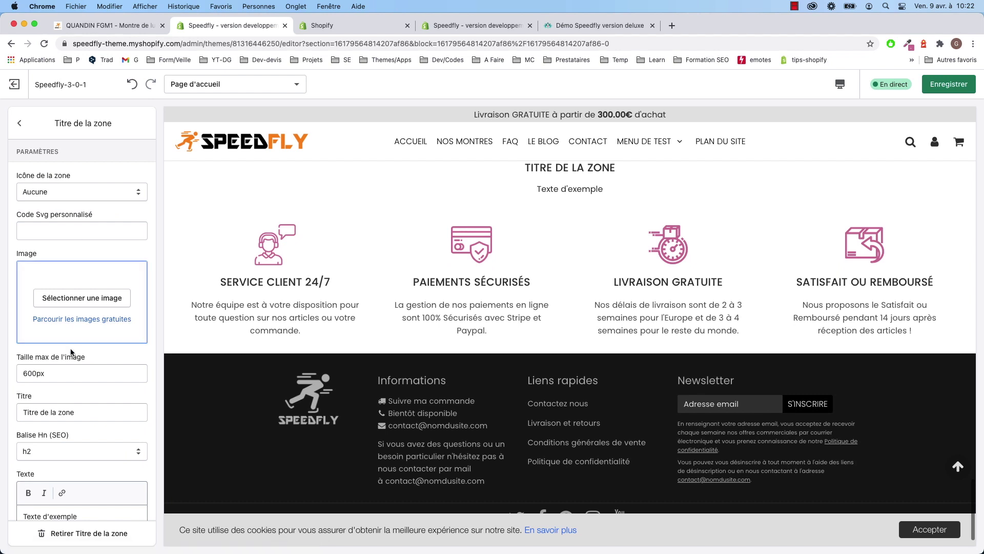
pyautogui.scroll(-15, 73, 351)
pyautogui.scroll(-6, 71, 373)
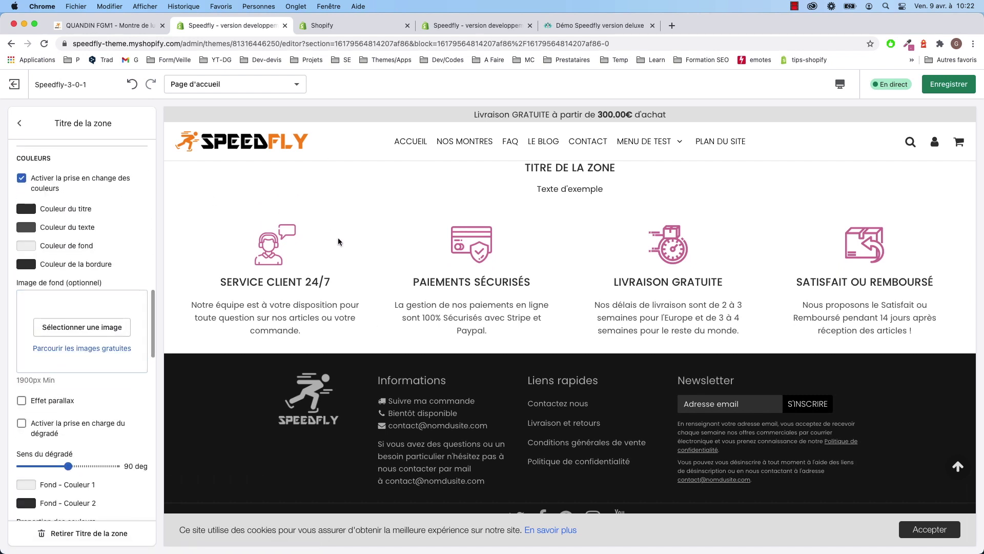
pyautogui.scroll(20, 81, 276)
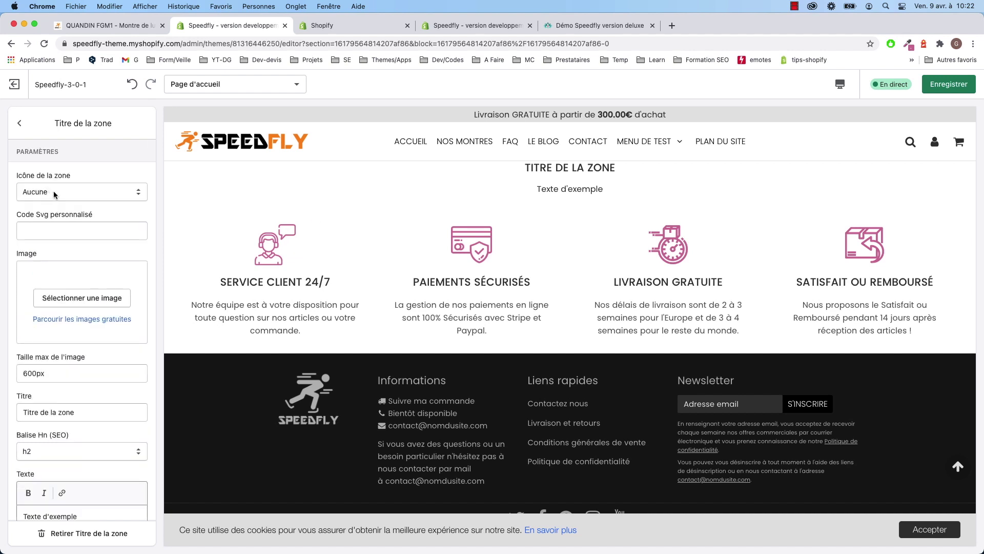
pyautogui.click(55, 193)
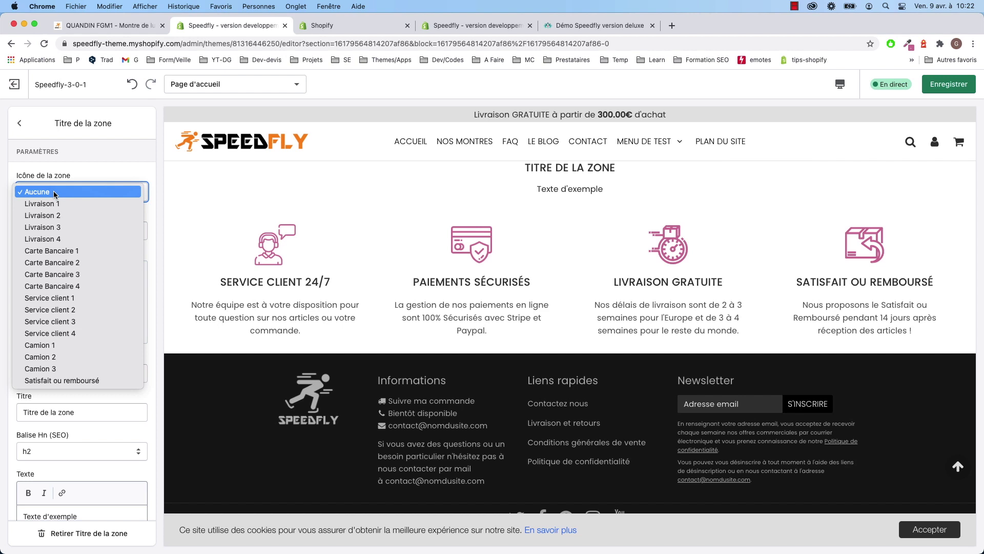
pyautogui.click(101, 169)
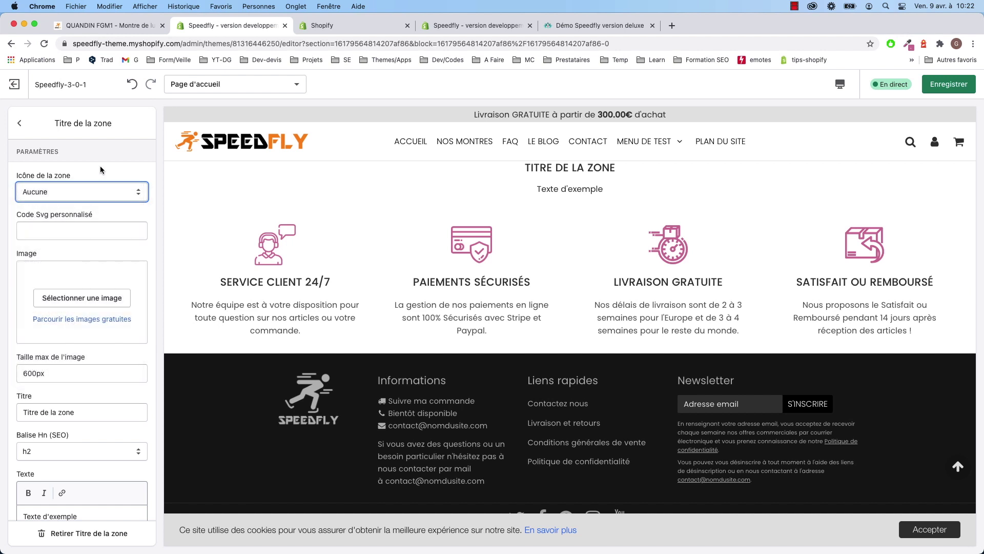
# Examine the block's custom SVG, image, title, HTML code, page, zone width and border settings
pyautogui.click(51, 231)
pyautogui.scroll(-1, 77, 287)
pyautogui.scroll(-5, 76, 306)
pyautogui.scroll(5, 61, 310)
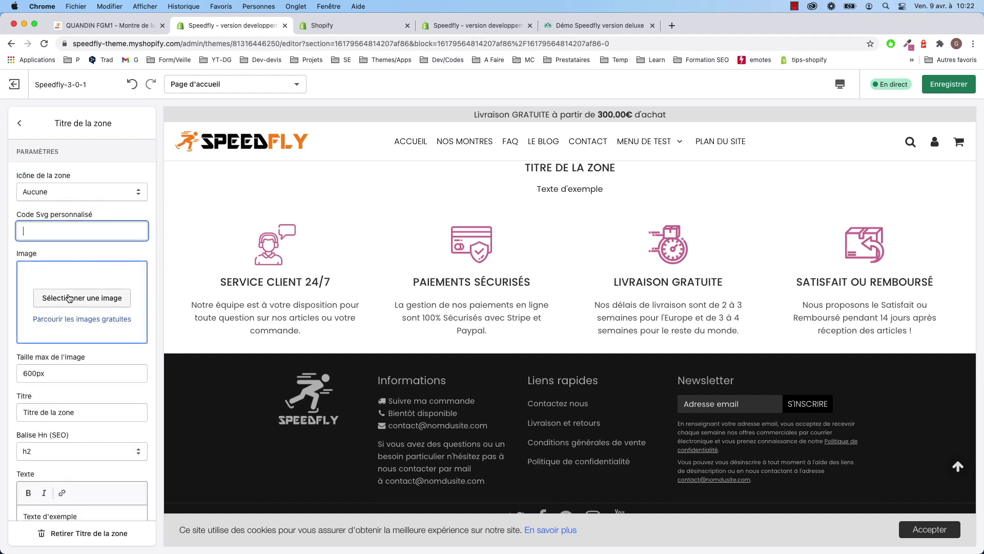
pyautogui.scroll(-10, 65, 338)
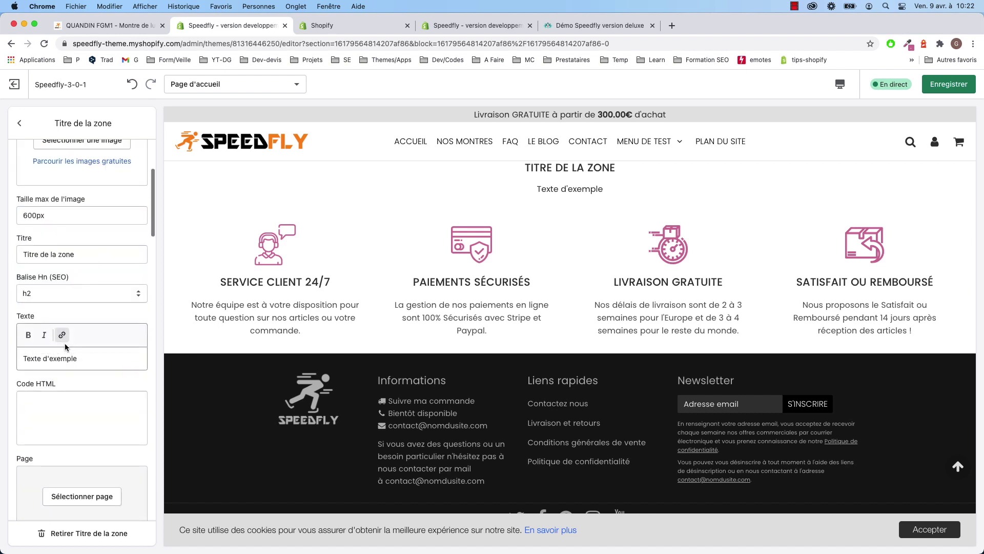
pyautogui.click(46, 239)
pyautogui.scroll(-4, 71, 221)
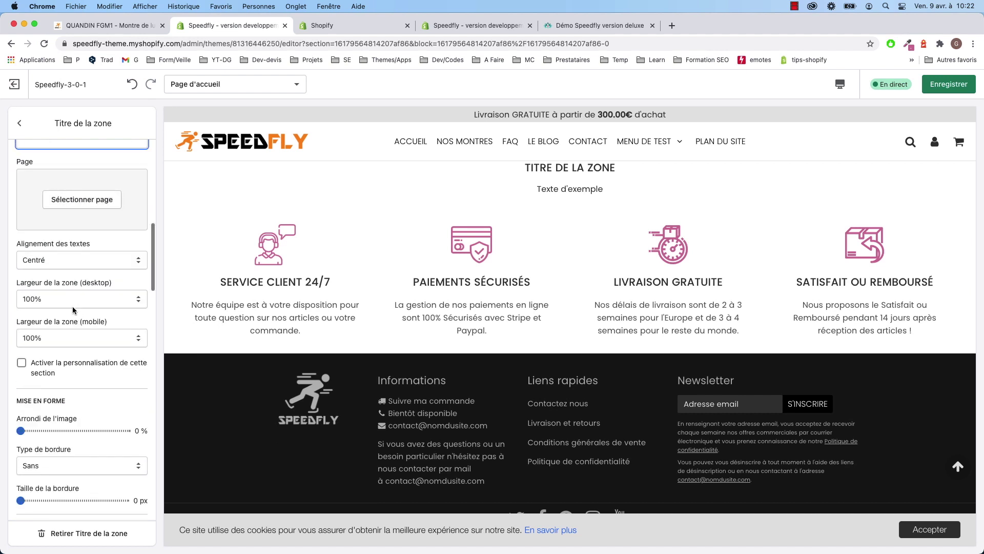
pyautogui.scroll(-1, 60, 269)
pyautogui.scroll(-6, 51, 328)
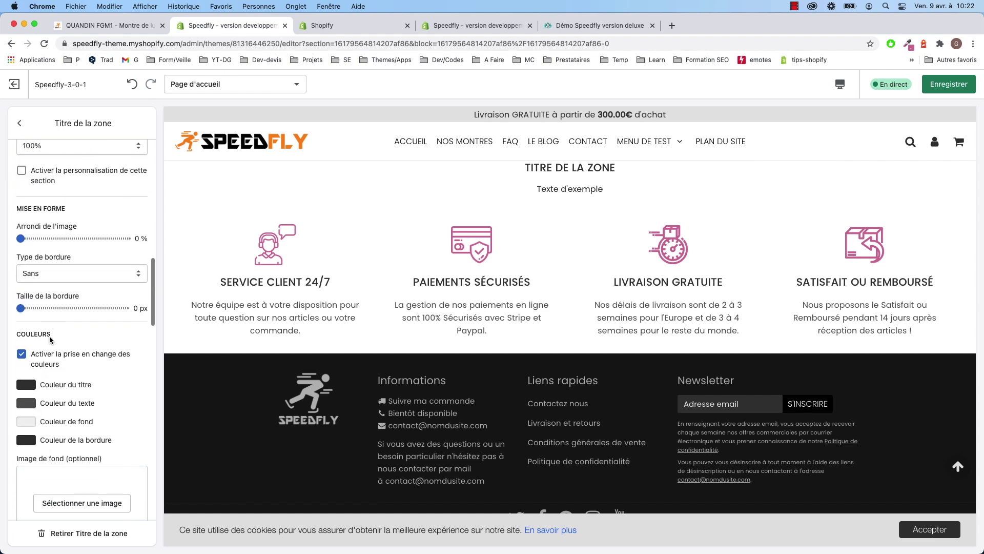
# Leave the new section, inspect the fixed Blocs personnalisés section above the footer, and return to the home page's section list
pyautogui.click(19, 123)
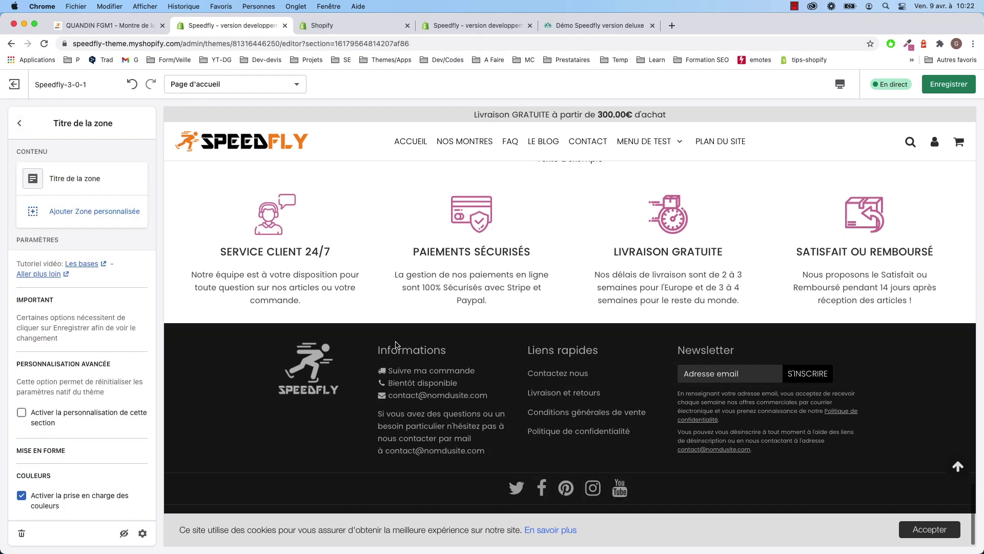
pyautogui.click(19, 123)
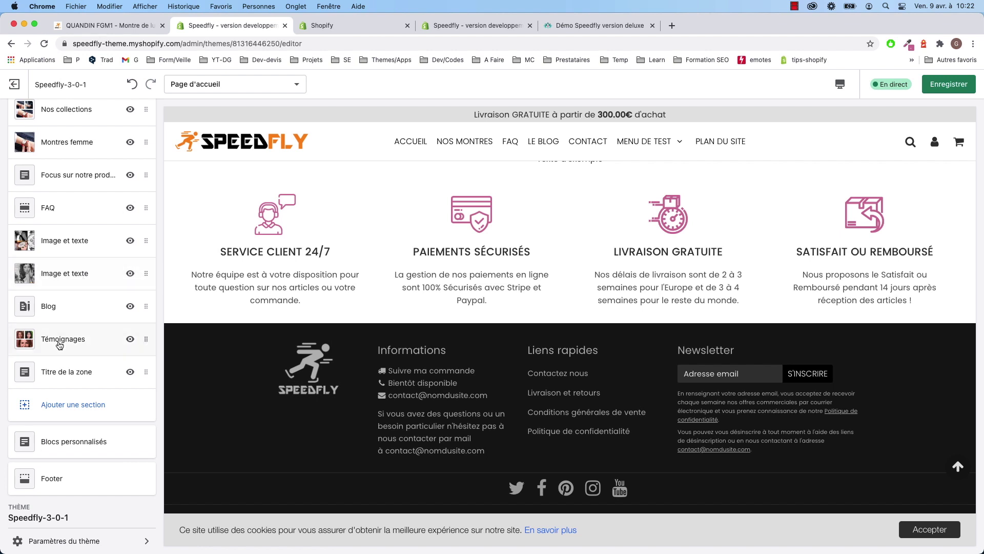
pyautogui.scroll(-1, 85, 382)
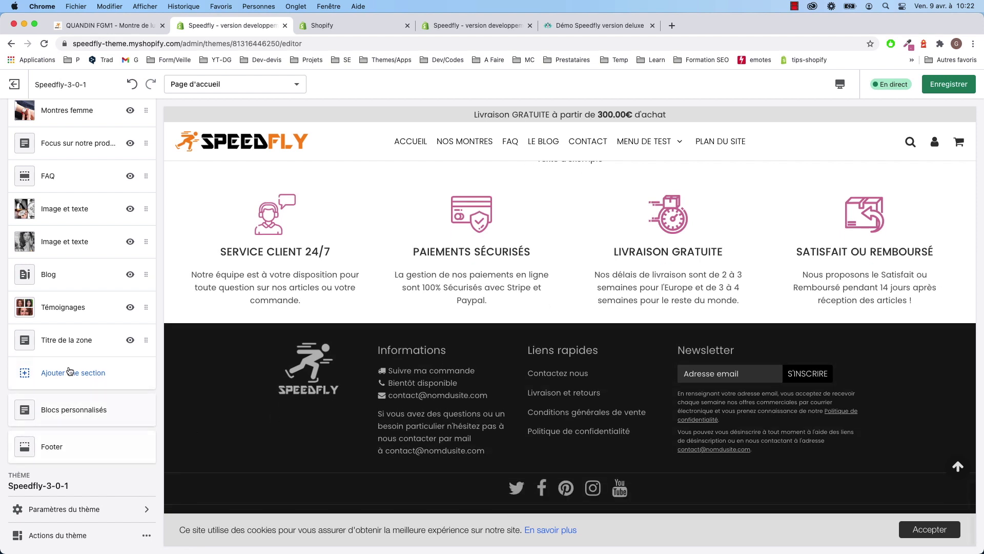
pyautogui.click(79, 411)
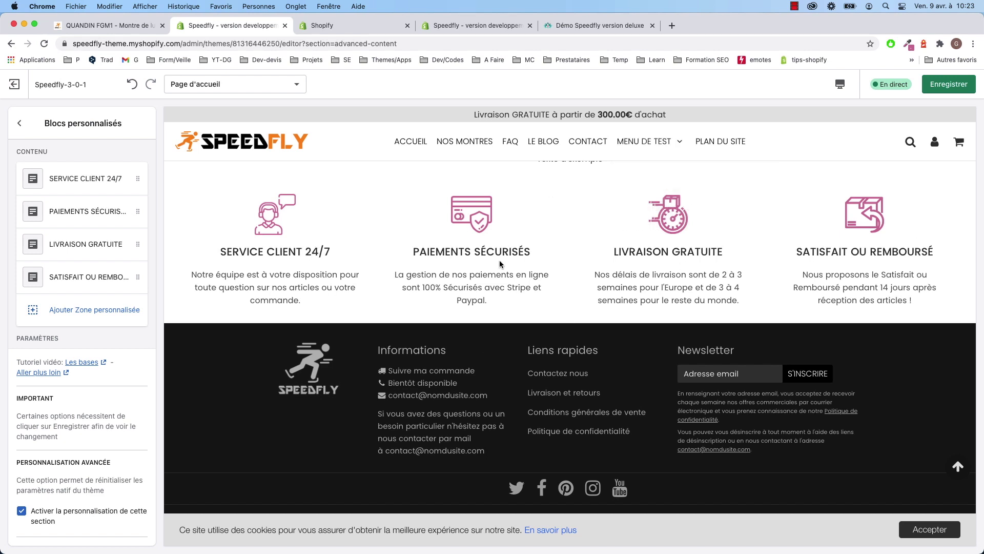
pyautogui.moveTo(464, 141)
pyautogui.click(19, 125)
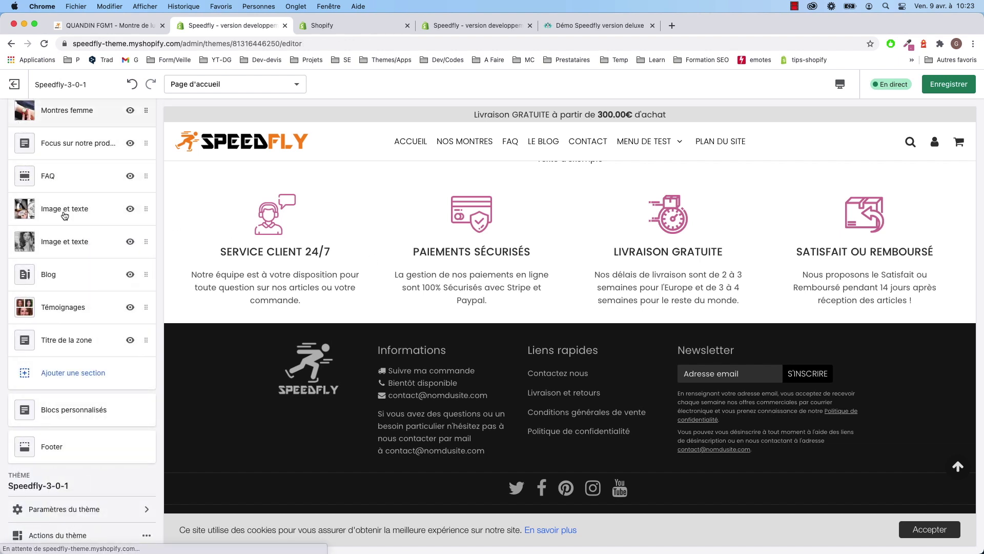
# Preview the QUANDIN FGM3 product page from the Montres femme collection and check where the custom blocks sit on it
pyautogui.scroll(-5, 77, 359)
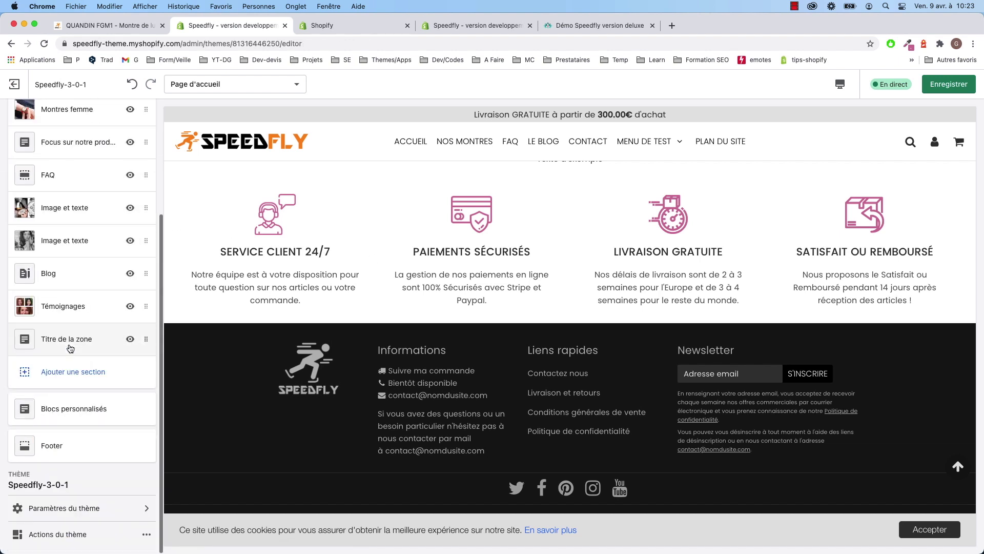
pyautogui.scroll(5, 90, 449)
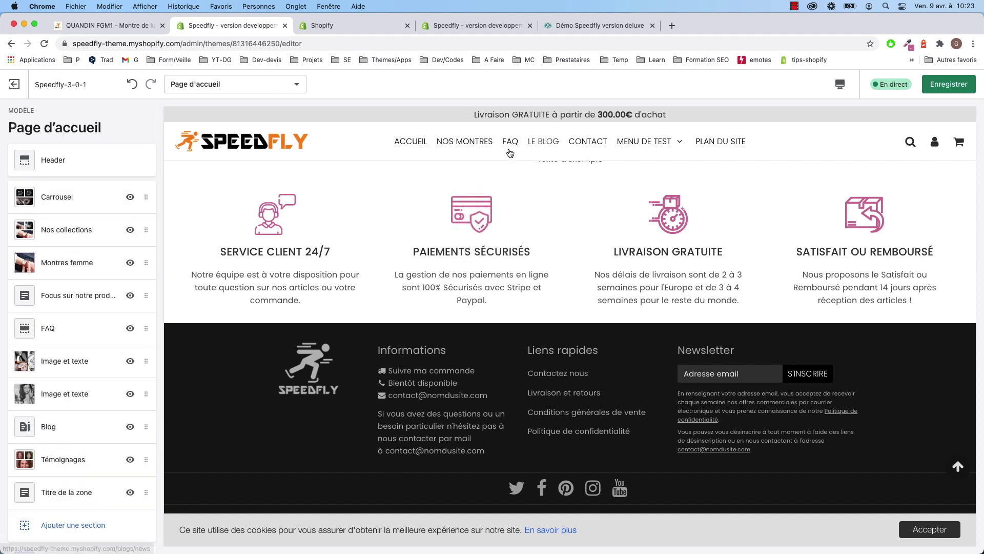
pyautogui.click(470, 187)
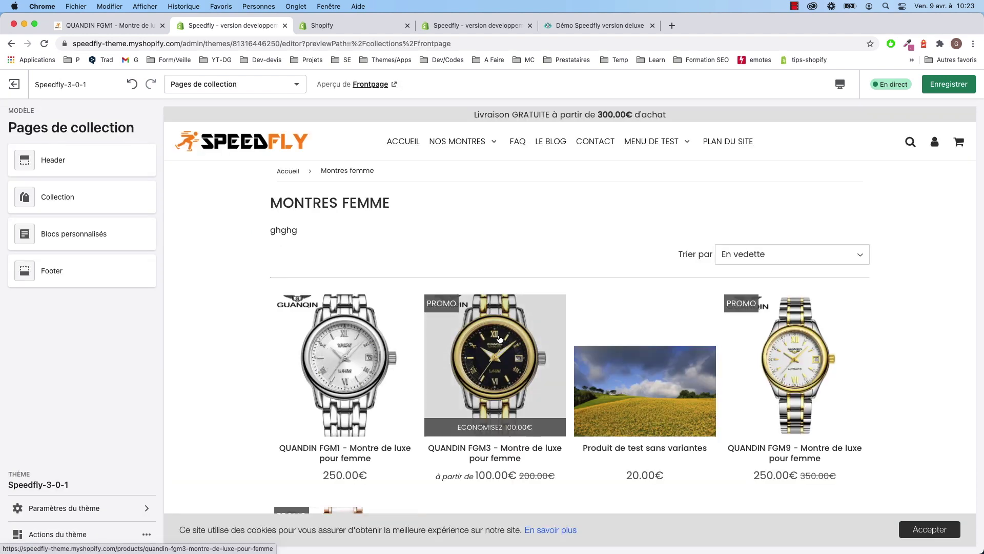
pyautogui.click(500, 339)
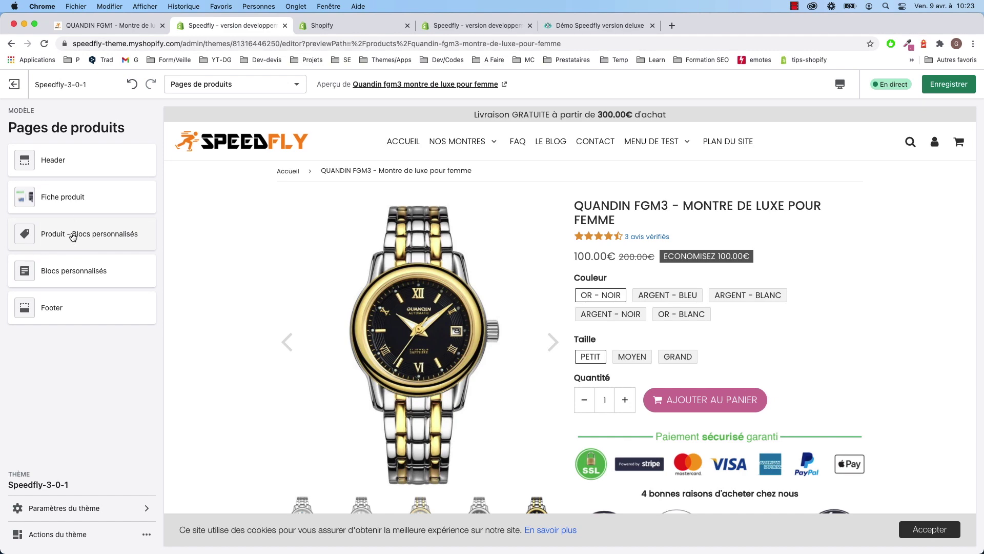
pyautogui.scroll(-20, 406, 296)
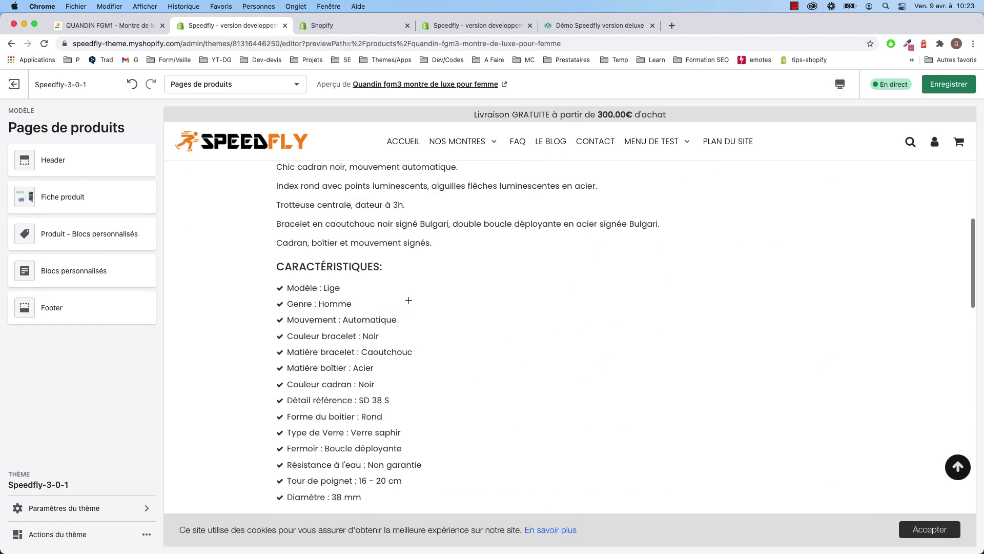
pyautogui.scroll(-10, 408, 301)
pyautogui.scroll(7, 408, 300)
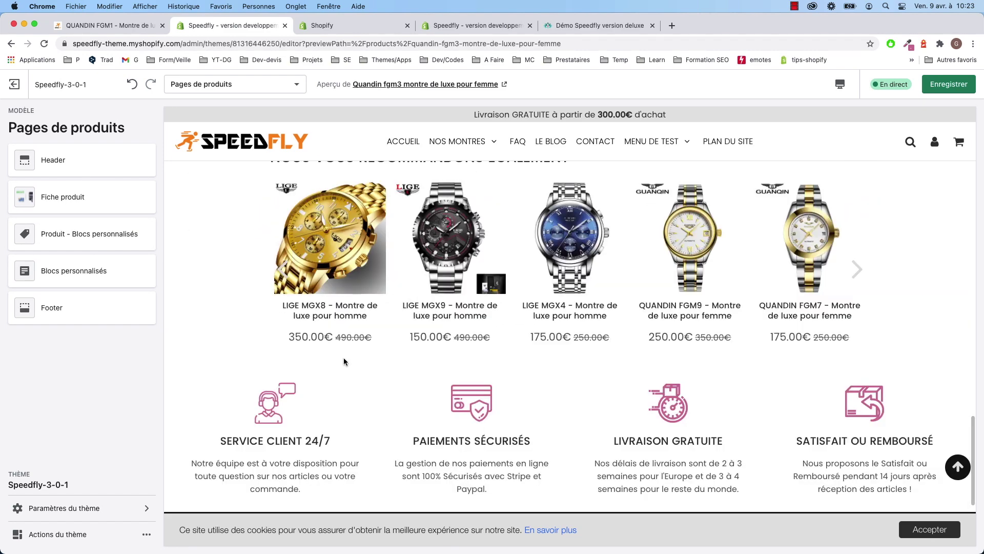
pyautogui.scroll(20, 422, 337)
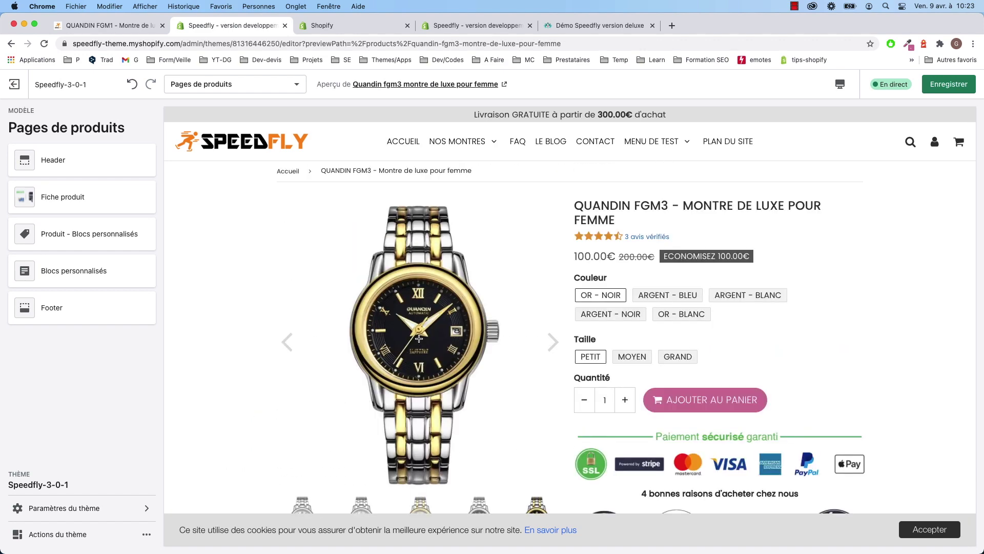
pyautogui.scroll(-3, 419, 337)
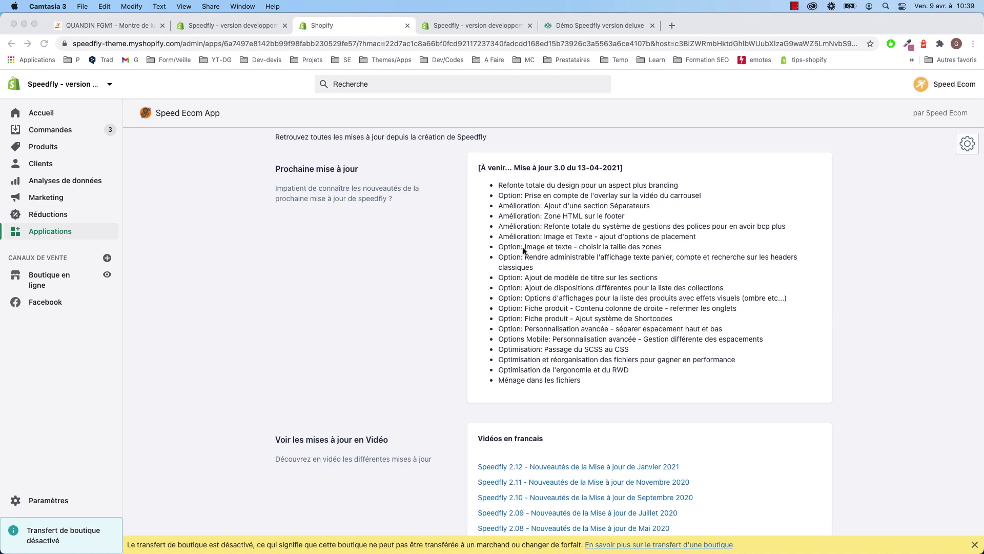
# Switch back to the theme editor, preview the Montres femme collection page and open its Collection section settings
pyautogui.click(218, 26)
pyautogui.moveTo(456, 143)
pyautogui.click(472, 187)
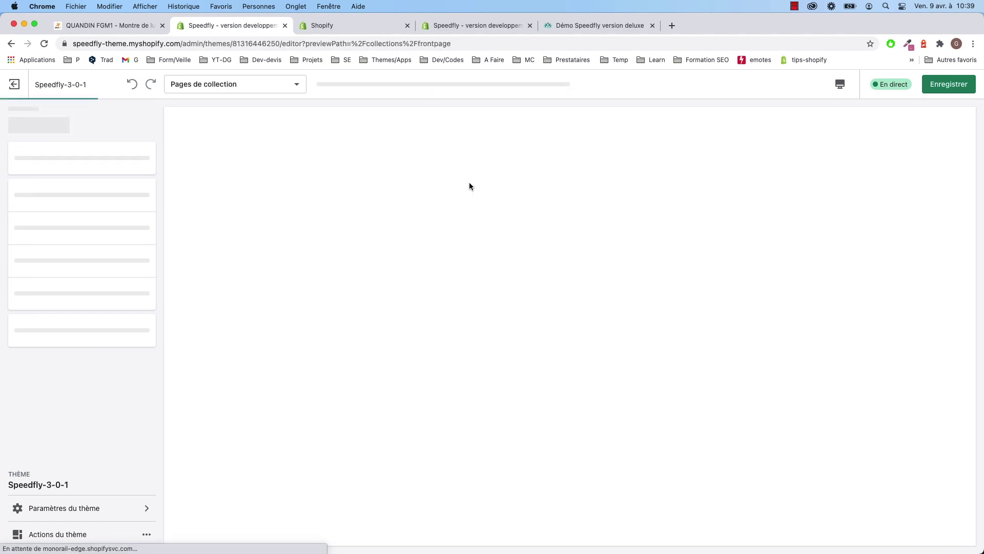
pyautogui.click(71, 205)
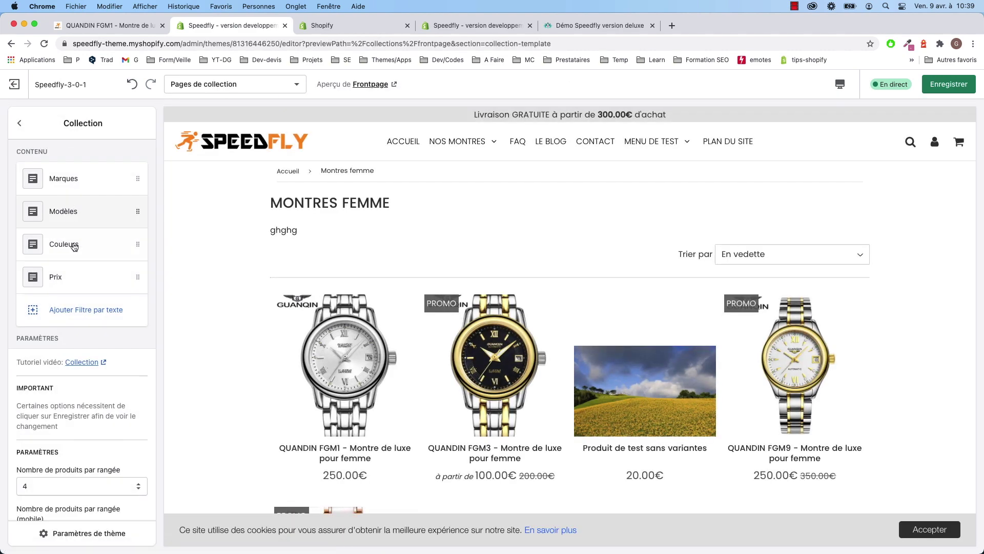
# Examine the collection's settings for products per row, products per row on mobile and products per page
pyautogui.scroll(-1, 84, 328)
pyautogui.scroll(-5, 85, 346)
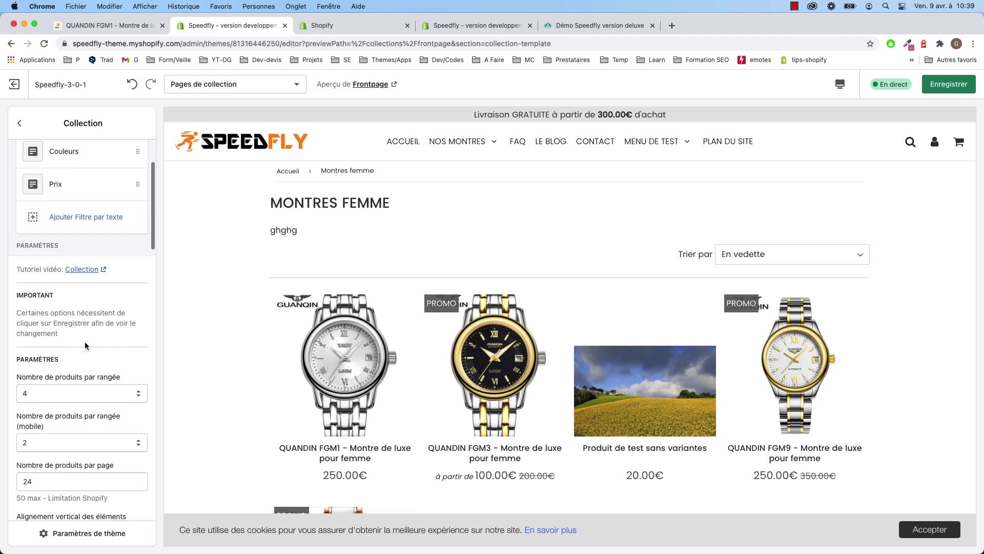
pyautogui.scroll(-1, 85, 345)
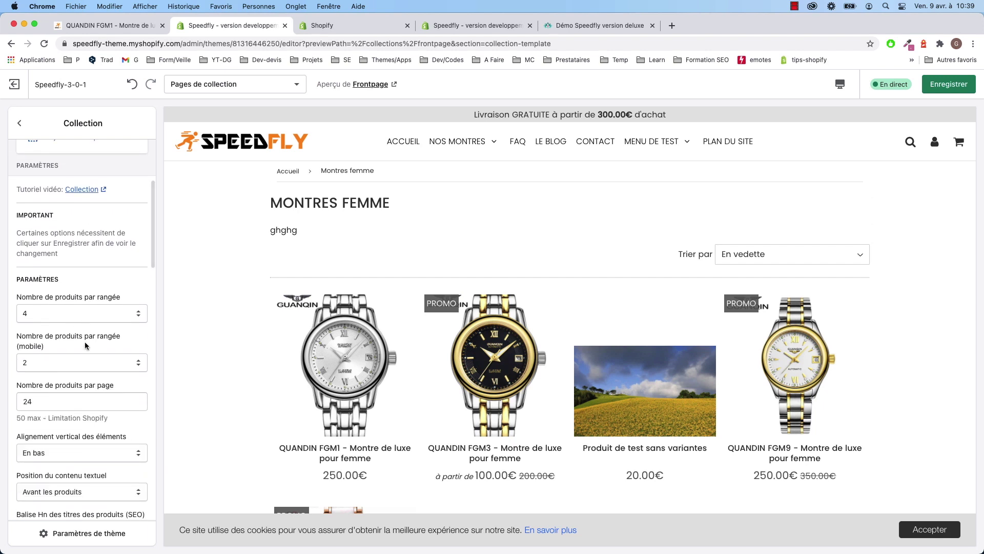
pyautogui.scroll(1, 46, 307)
pyautogui.scroll(-1, 57, 338)
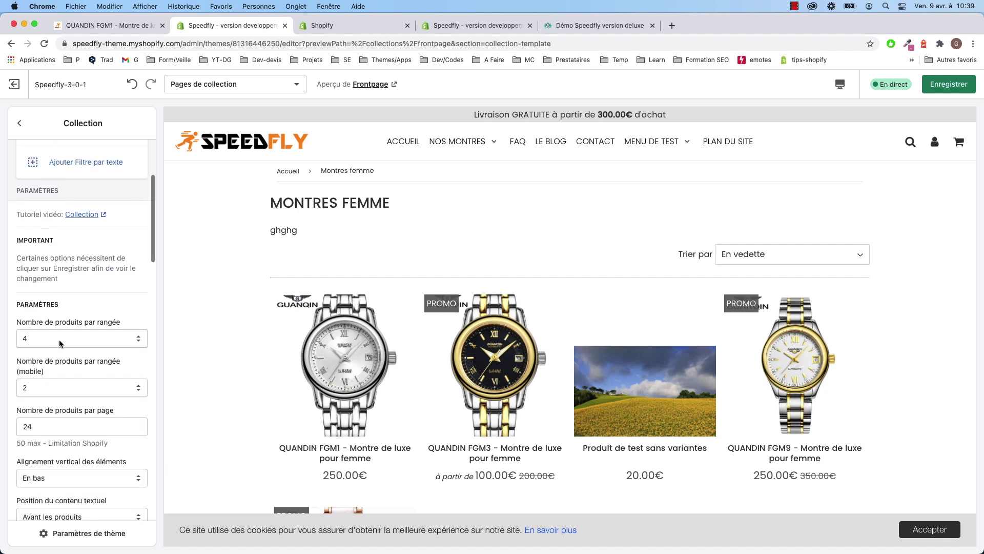
pyautogui.scroll(-1, 49, 326)
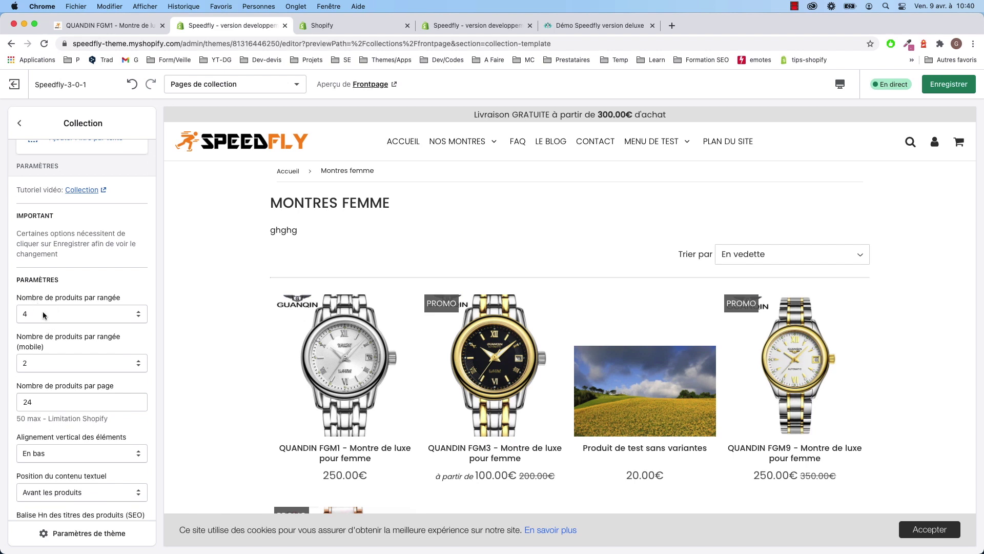
pyautogui.scroll(-1, 42, 311)
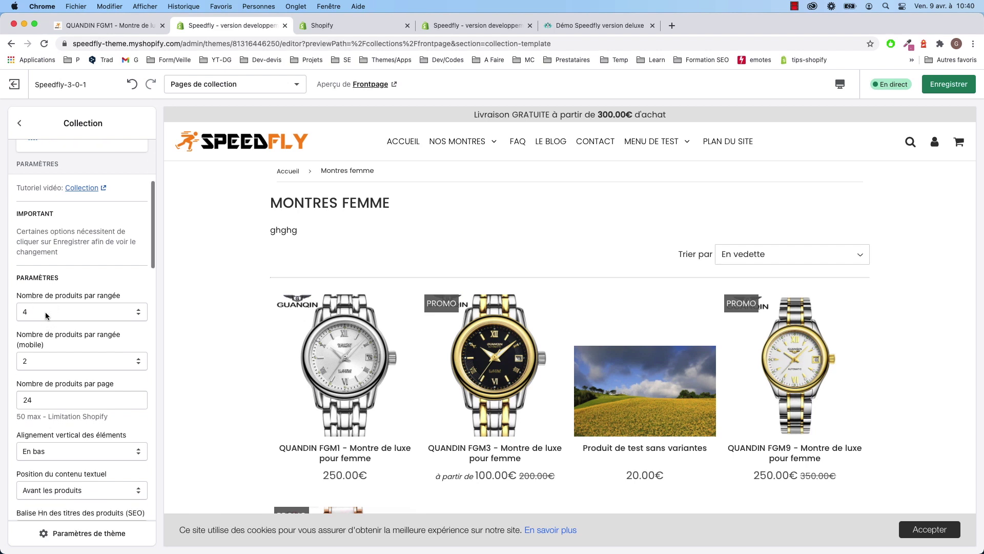
pyautogui.scroll(-1, 53, 303)
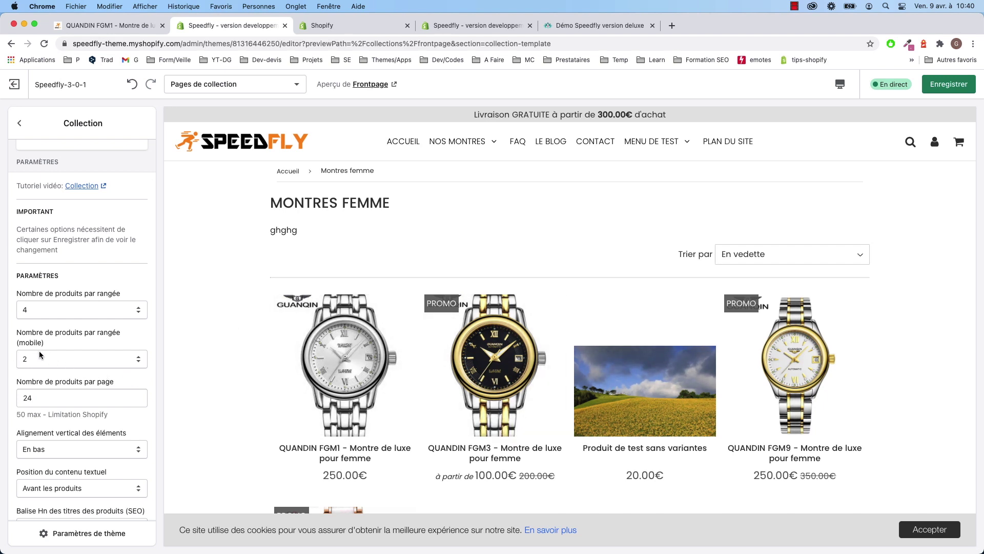
pyautogui.click(57, 398)
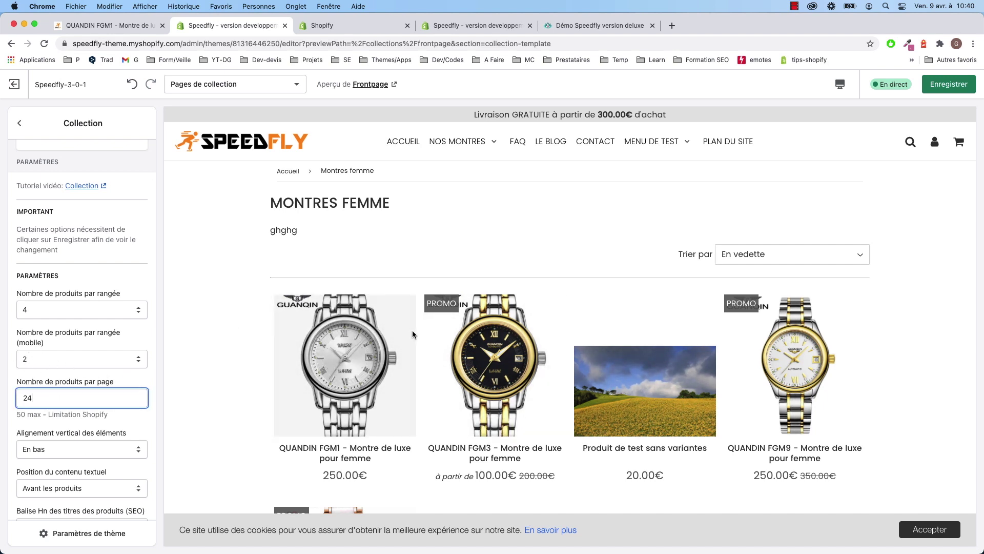
# Examine the collection's alignment, title, product carousel, badge, button, formatting and filter settings
pyautogui.scroll(-2, 374, 339)
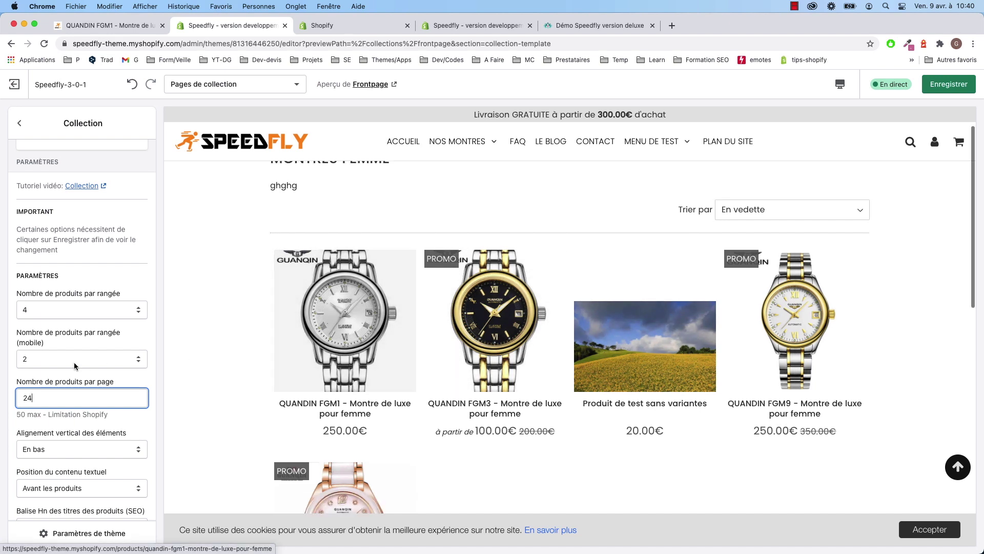
pyautogui.scroll(-3, 70, 361)
pyautogui.scroll(-4, 62, 404)
pyautogui.scroll(-2, 60, 350)
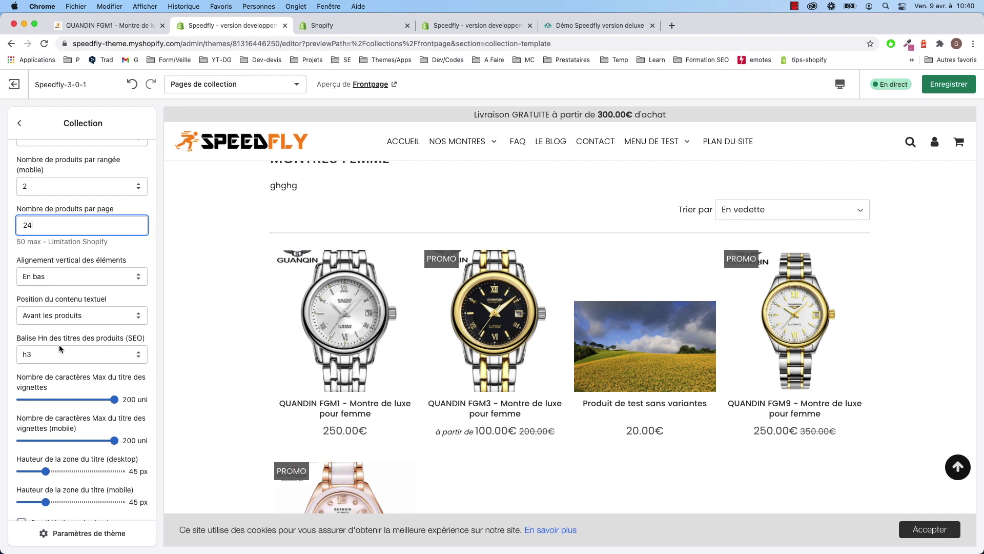
pyautogui.scroll(-2, 60, 346)
pyautogui.scroll(-9, 68, 361)
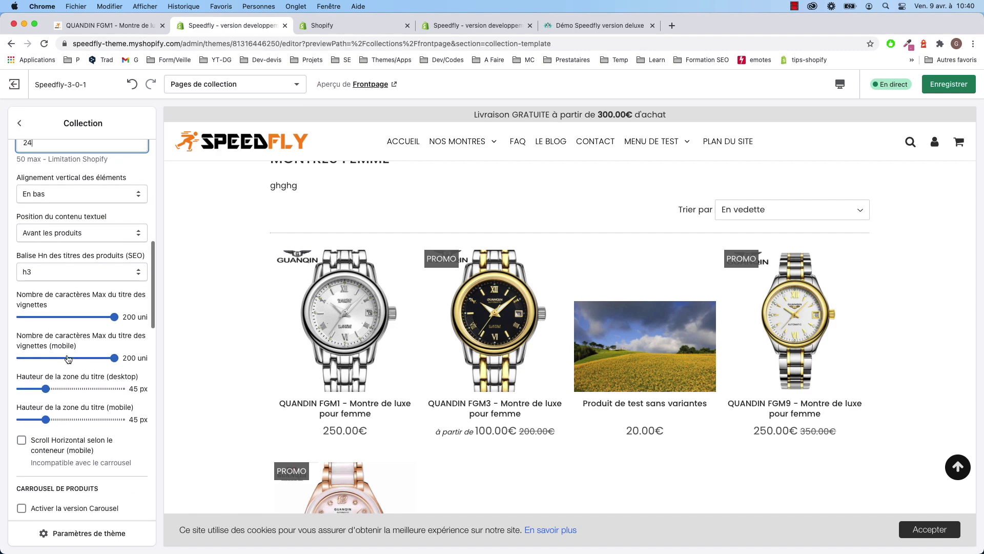
pyautogui.scroll(-20, 58, 342)
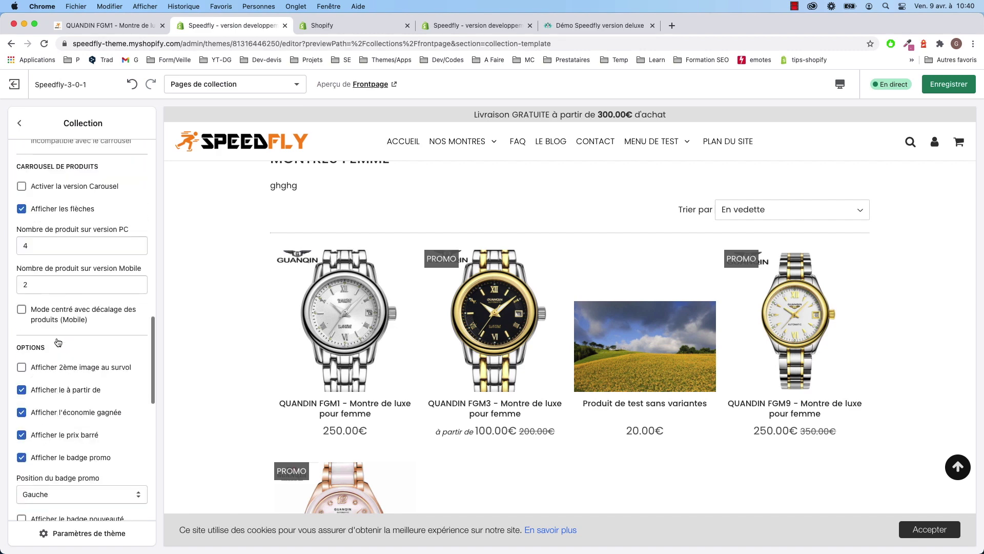
pyautogui.scroll(-2, 58, 343)
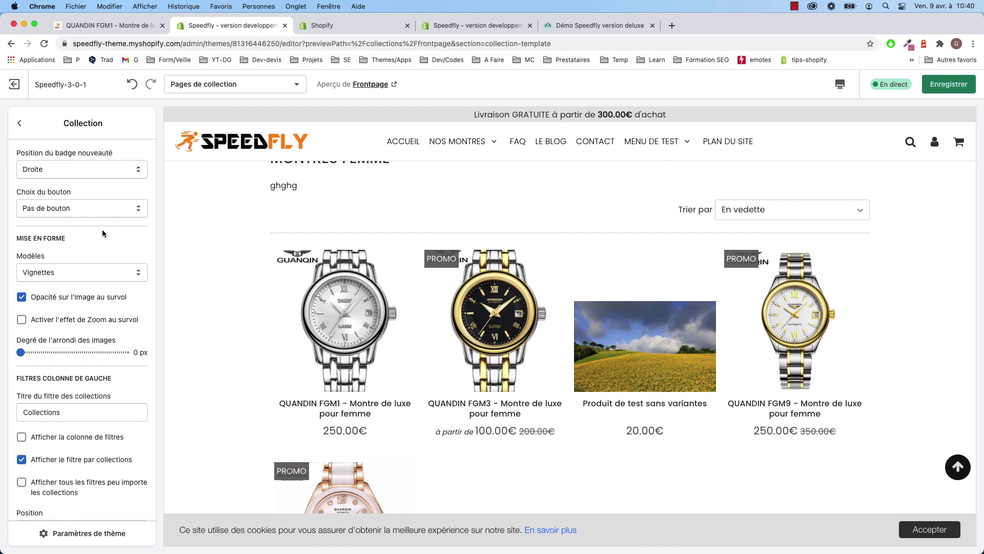
pyautogui.scroll(-3, 64, 252)
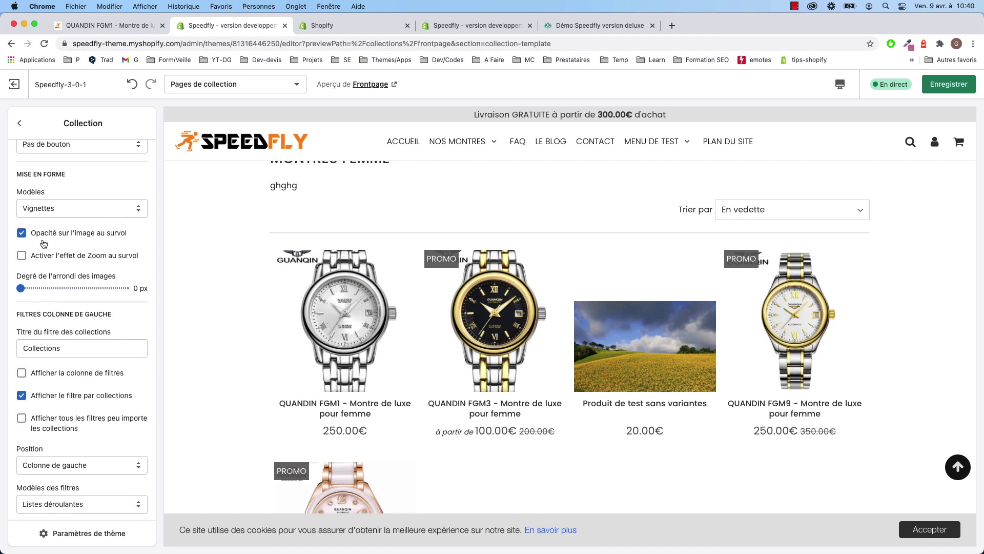
pyautogui.scroll(1, 39, 214)
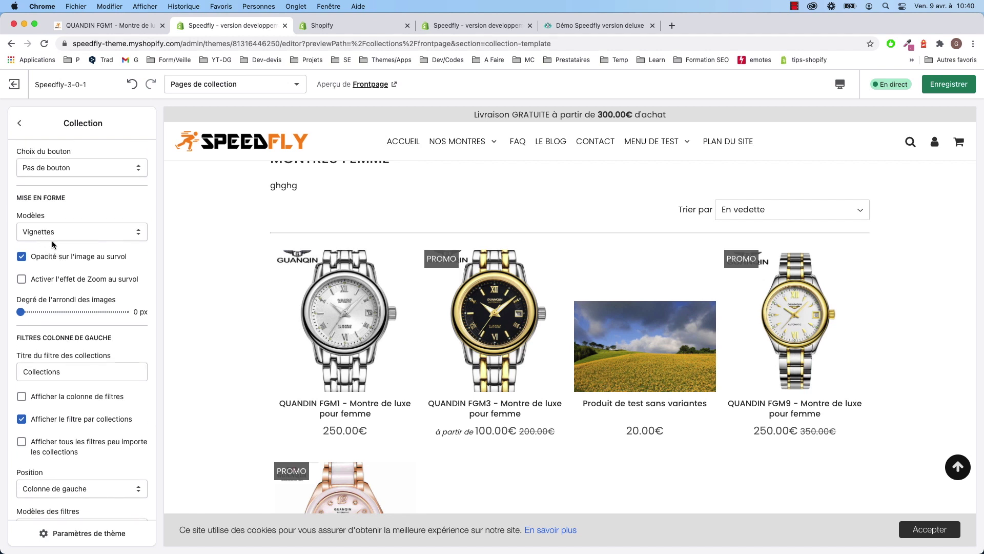
pyautogui.scroll(-1, 64, 349)
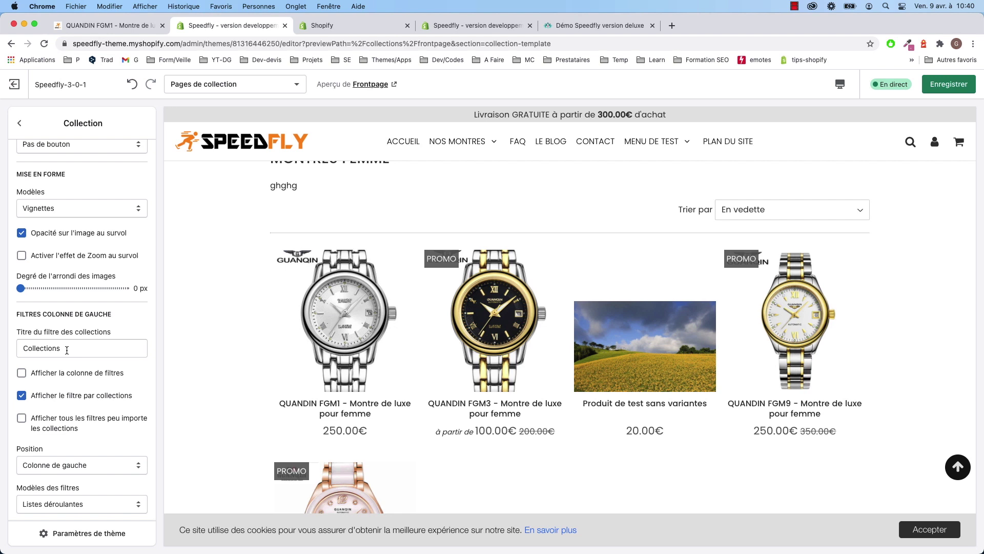
# Display the filter column on the collection page and set its position to Au dessus
pyautogui.click(69, 468)
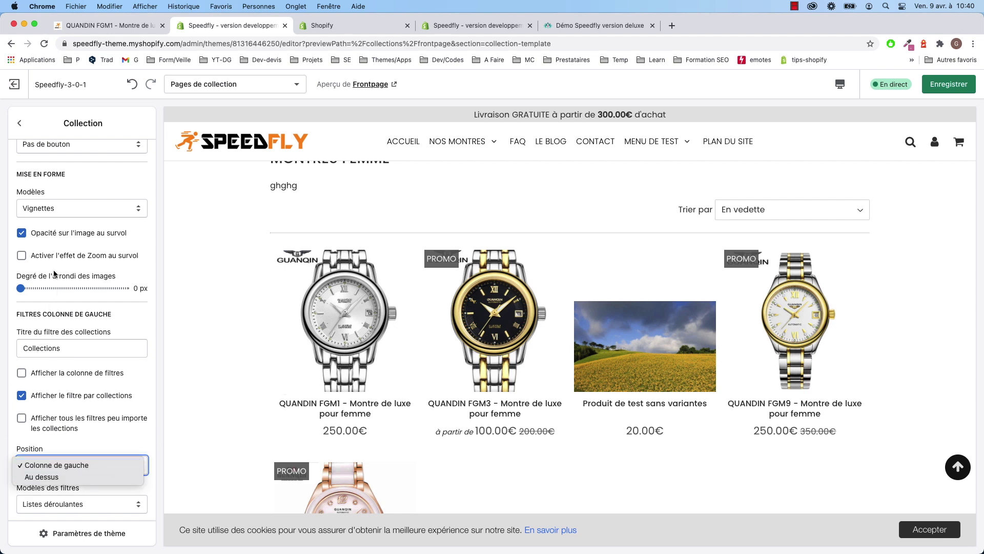
pyautogui.click(47, 373)
pyautogui.click(48, 373)
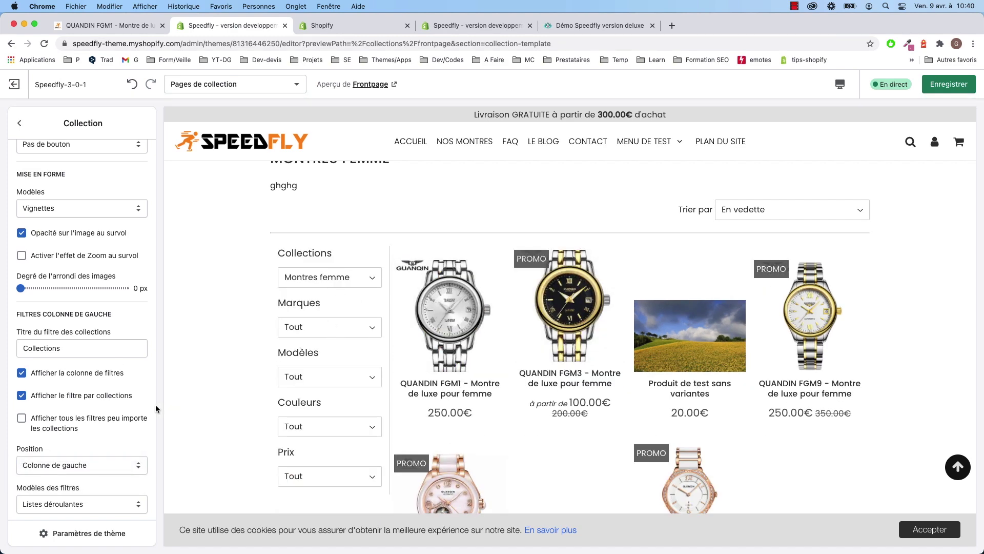
pyautogui.click(76, 465)
pyautogui.click(64, 474)
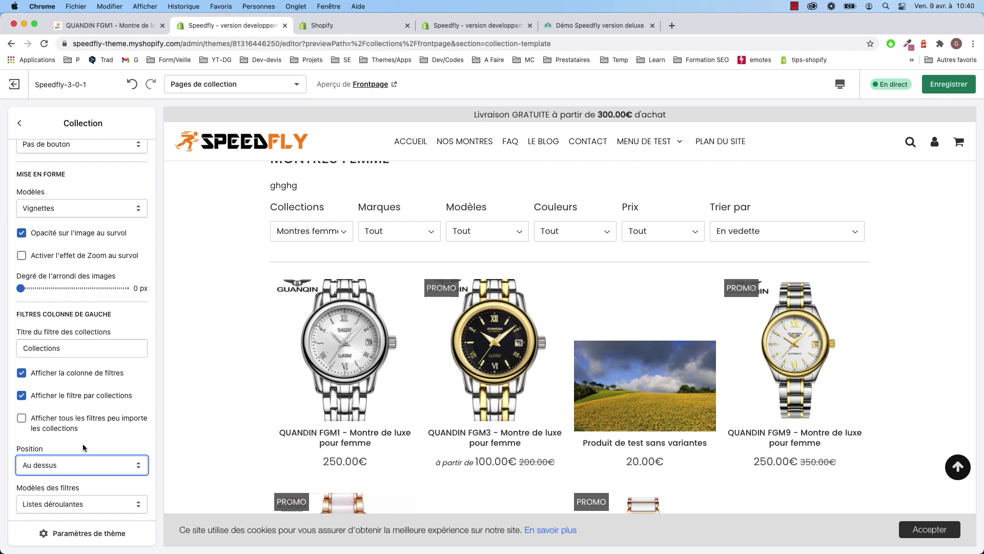
# Check which options are available under Modèles des filtres for the collection
pyautogui.click(73, 503)
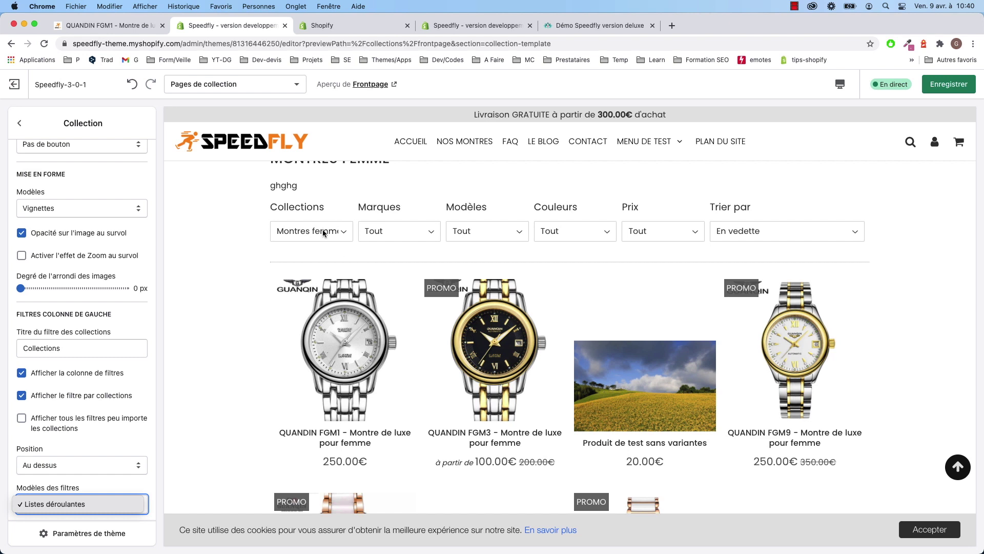
pyautogui.click(3, 356)
pyautogui.click(5, 356)
# Preview the QUANDIN FGM3 product page in the editor and open its Fiche produit section settings
pyautogui.click(504, 328)
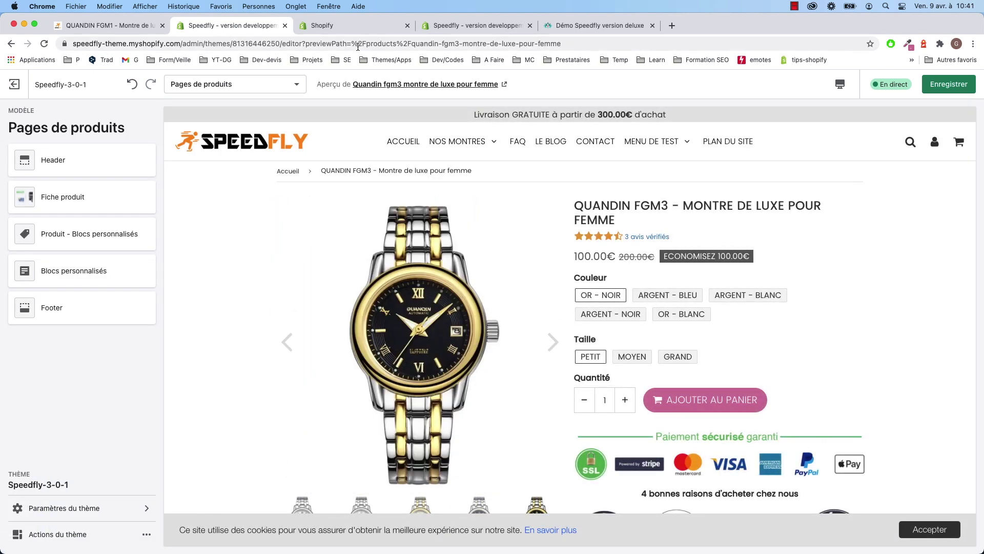
pyautogui.click(380, 26)
pyautogui.click(258, 27)
pyautogui.click(76, 203)
# Examine the Fiche produit settings for shortcodes, introduction, page layout, image carousel and product form
pyautogui.scroll(-1, 70, 258)
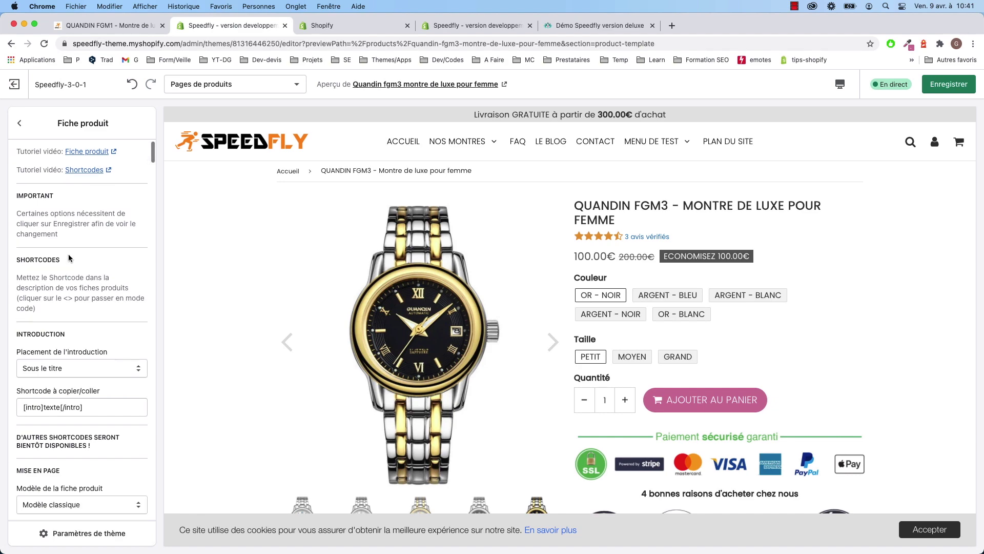
pyautogui.scroll(-5, 73, 286)
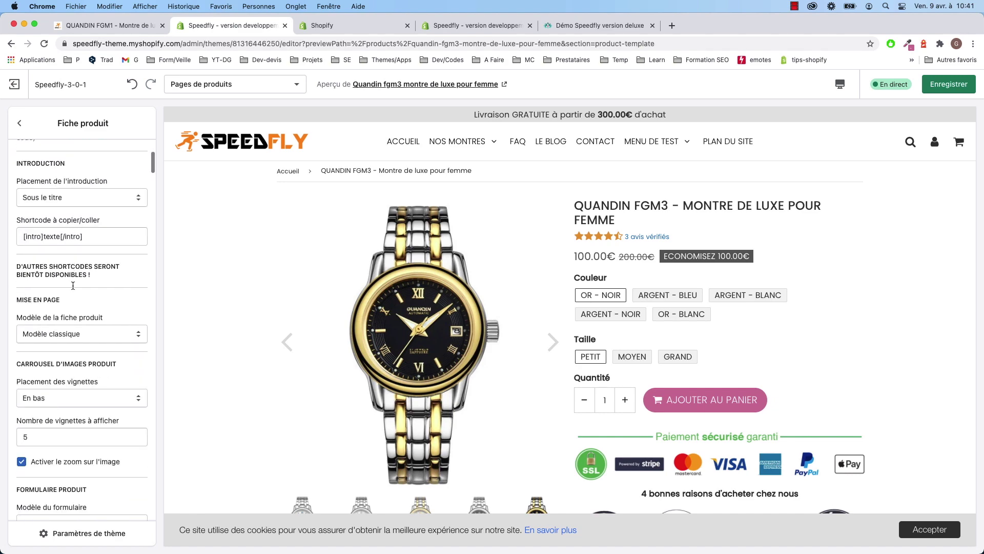
pyautogui.scroll(1, 73, 287)
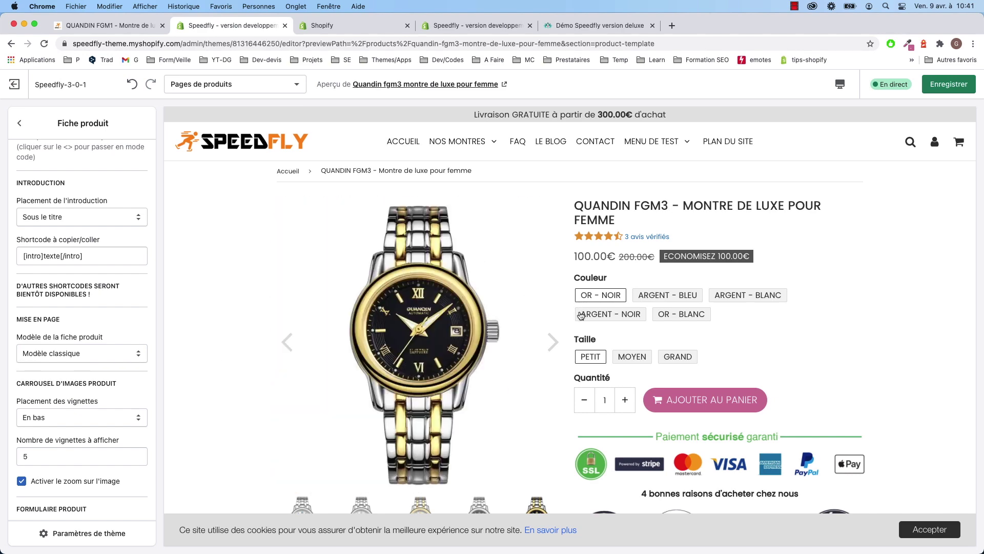
pyautogui.scroll(-1, 53, 353)
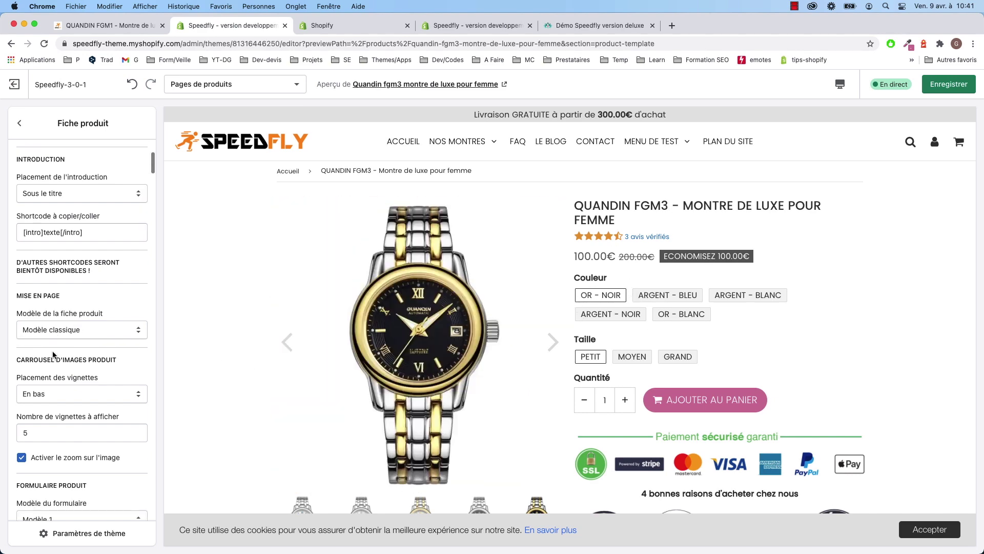
pyautogui.scroll(-1, 47, 341)
pyautogui.scroll(-7, 56, 368)
pyautogui.scroll(-1, 55, 368)
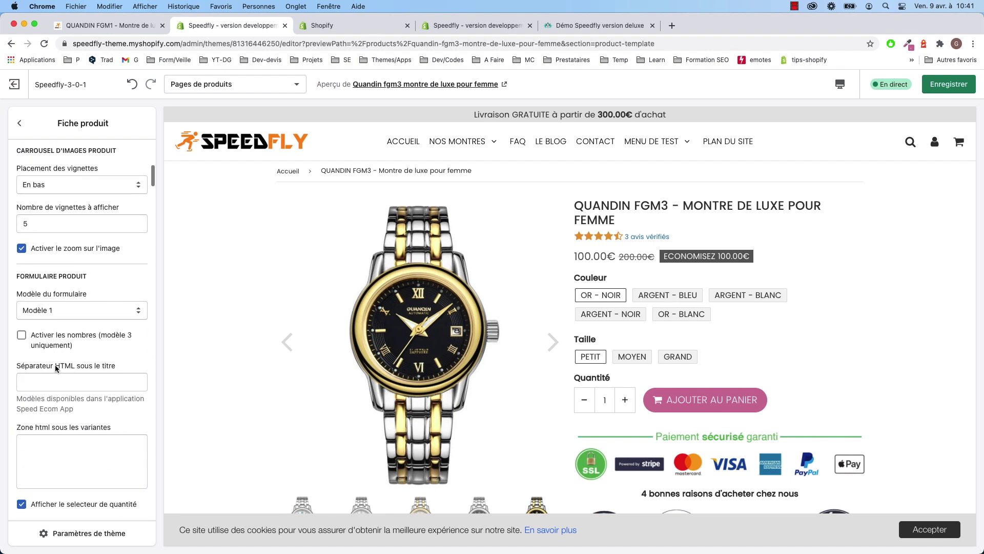
# Try Modèle 2 for the product form, settle on Modèle 3 and save the theme
pyautogui.click(50, 297)
pyautogui.click(51, 308)
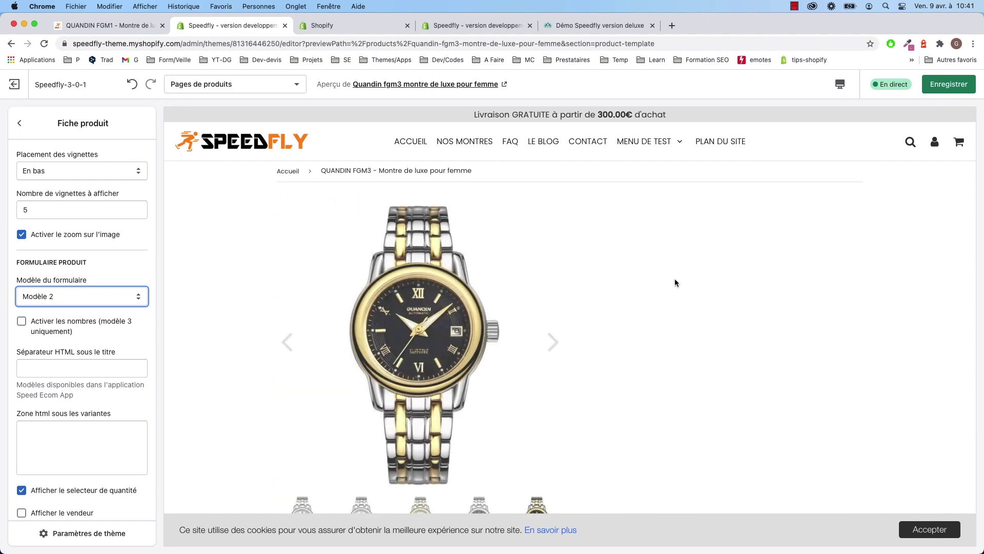
pyautogui.click(62, 296)
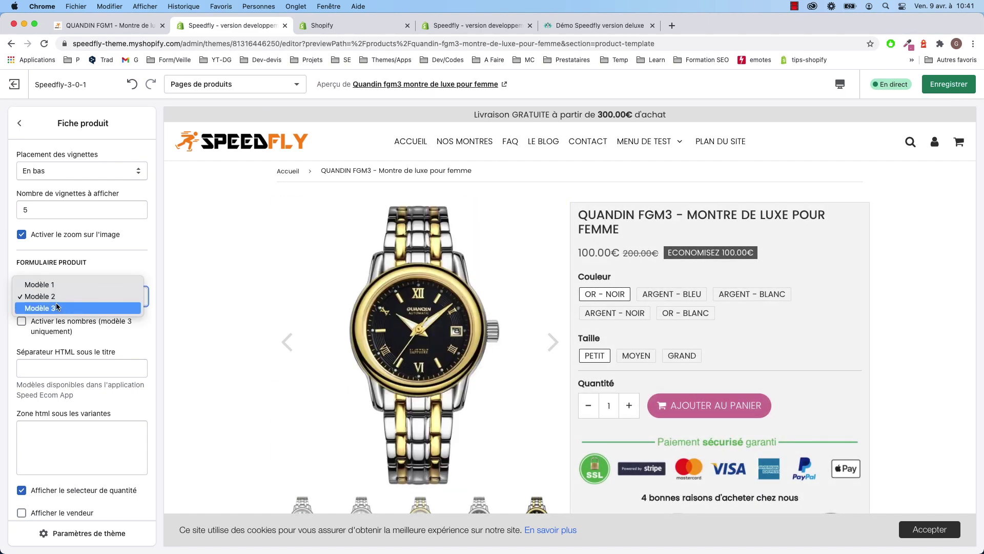
pyautogui.click(58, 307)
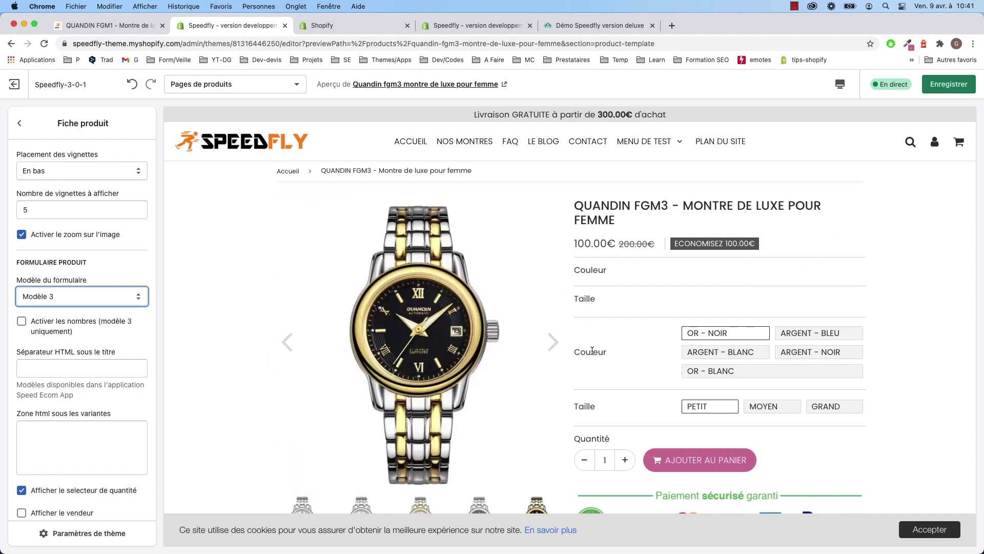
pyautogui.click(11, 273)
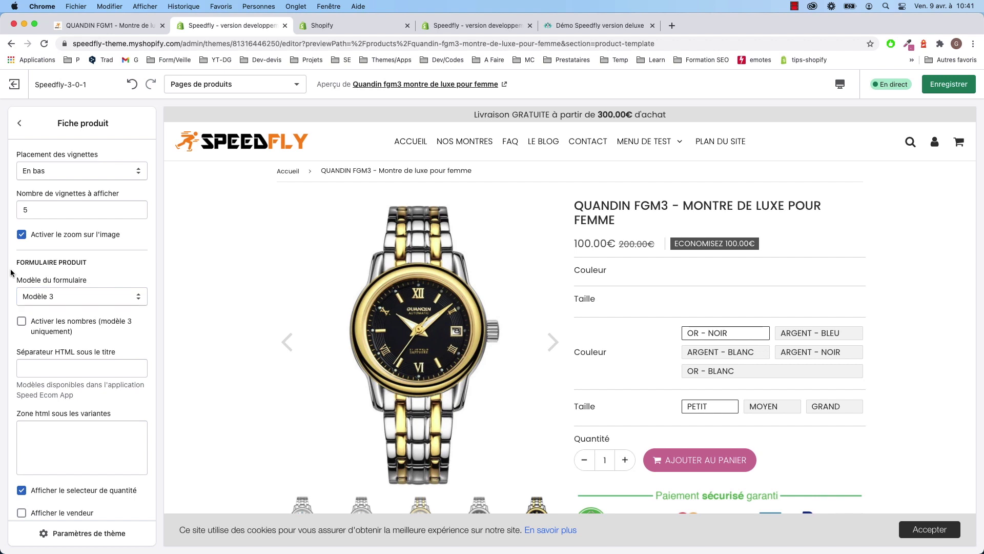
pyautogui.click(955, 89)
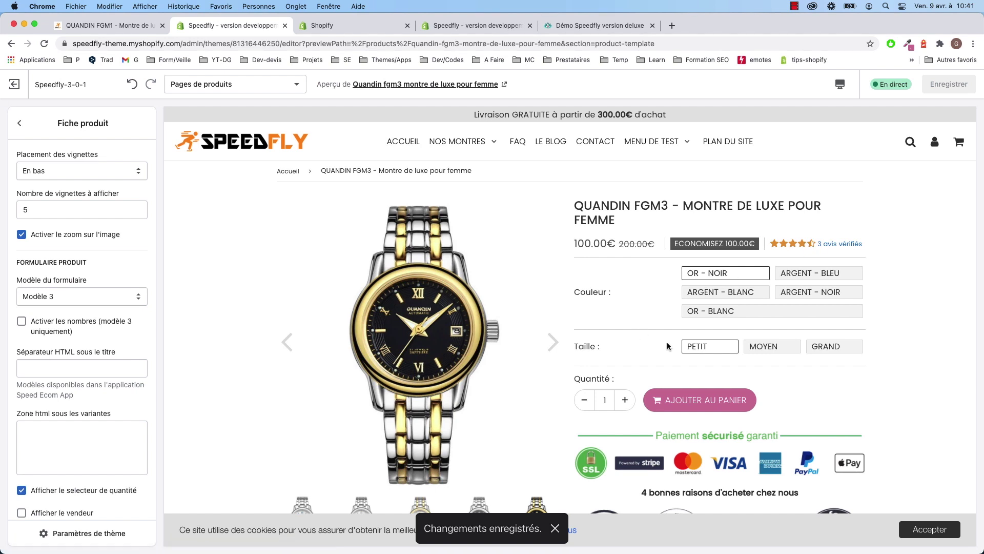
# Enable Activer les nombres for the Modèle 3 product form and save the theme
pyautogui.scroll(-1, 644, 346)
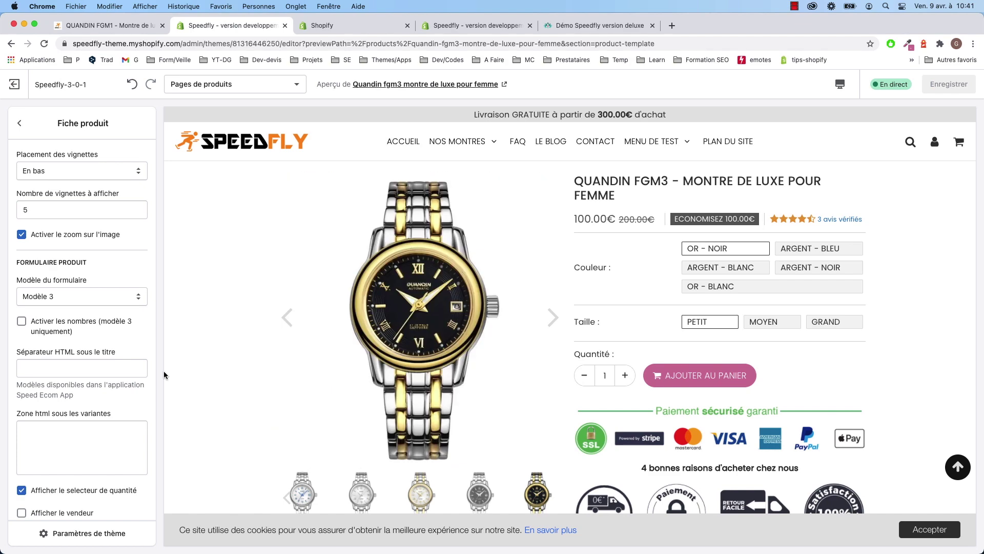
pyautogui.scroll(-1, 65, 353)
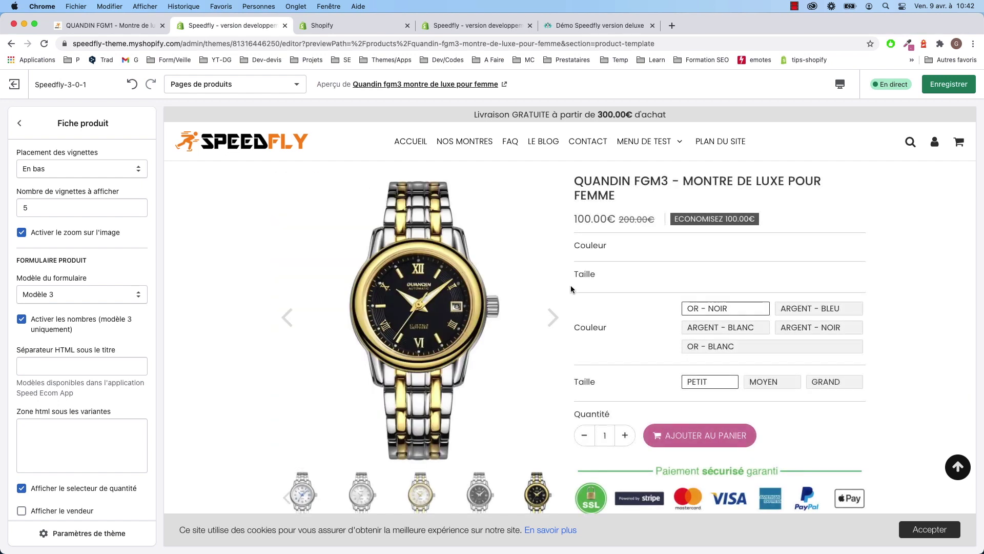
pyautogui.press('super+s')
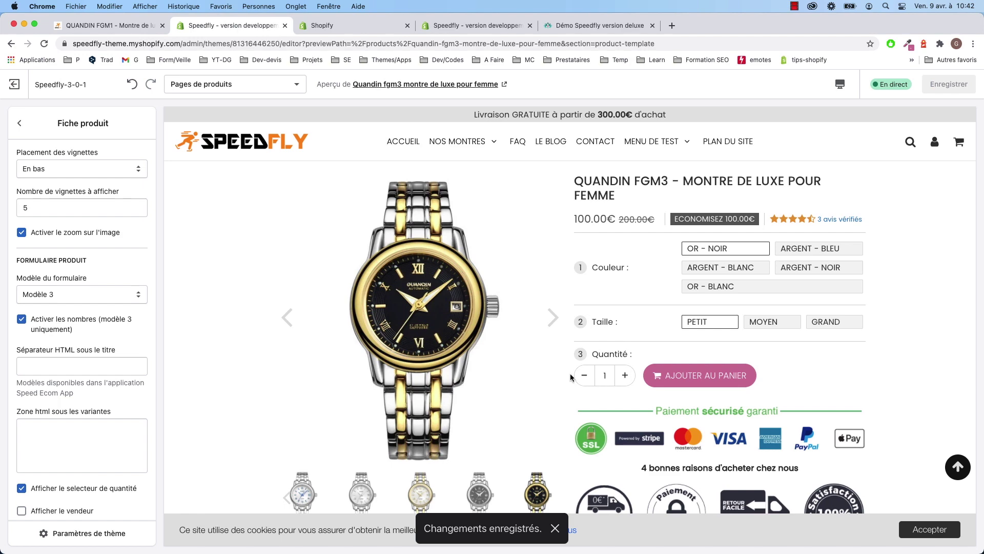
# Examine the Fiche produit settings for HTML zones, action buttons and product options, checking the second order form and recommended products in the preview
pyautogui.scroll(-1, 62, 353)
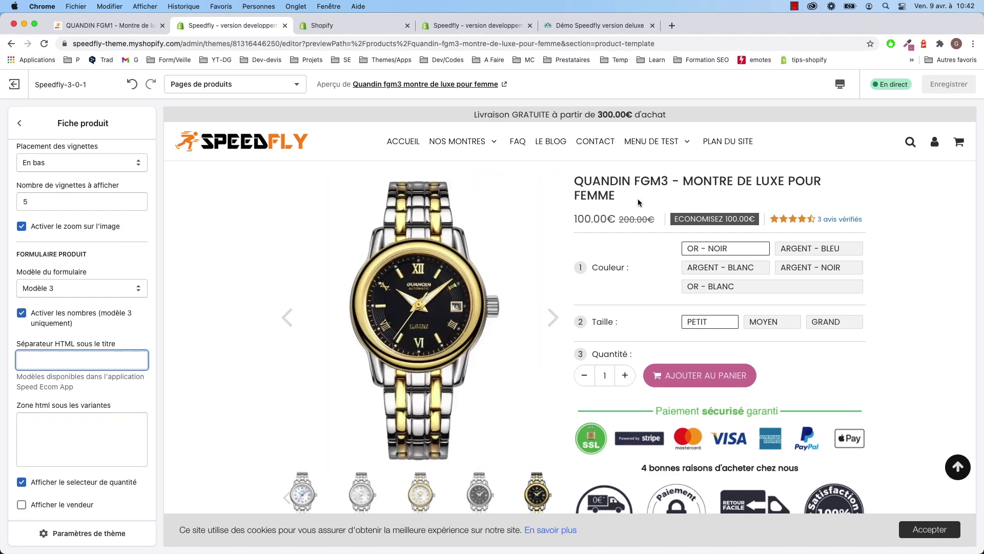
pyautogui.scroll(-5, 41, 361)
pyautogui.click(46, 262)
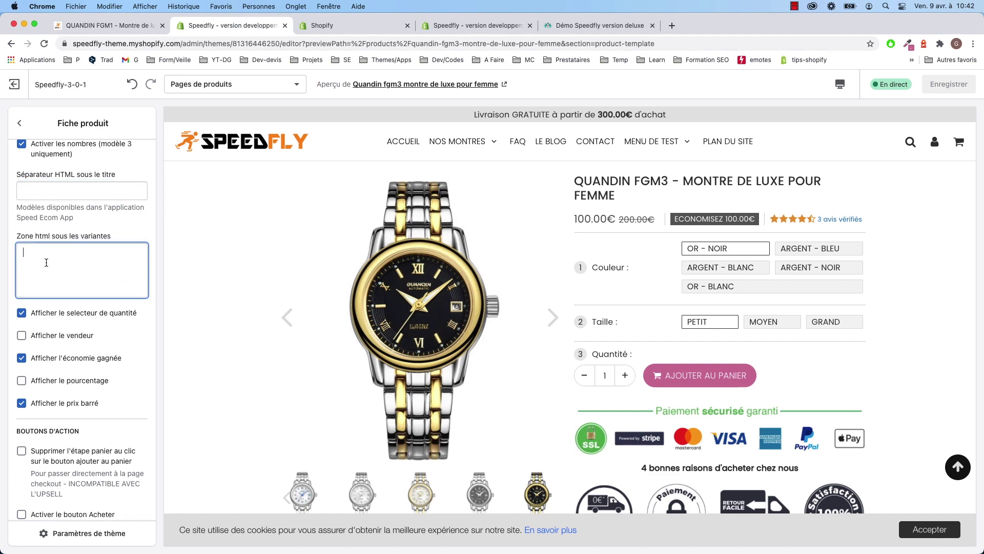
pyautogui.scroll(-5, 102, 307)
pyautogui.scroll(-8, 93, 314)
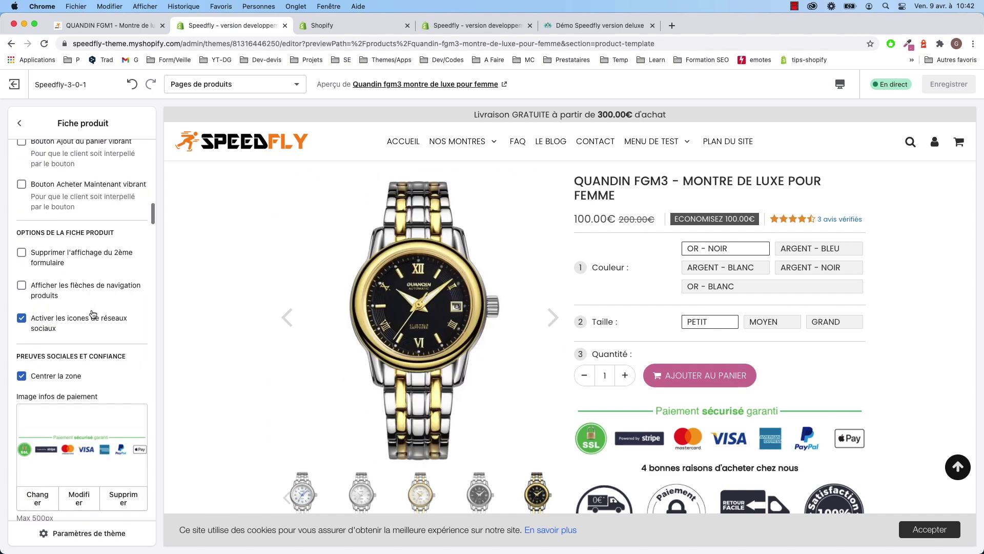
pyautogui.scroll(-1, 91, 325)
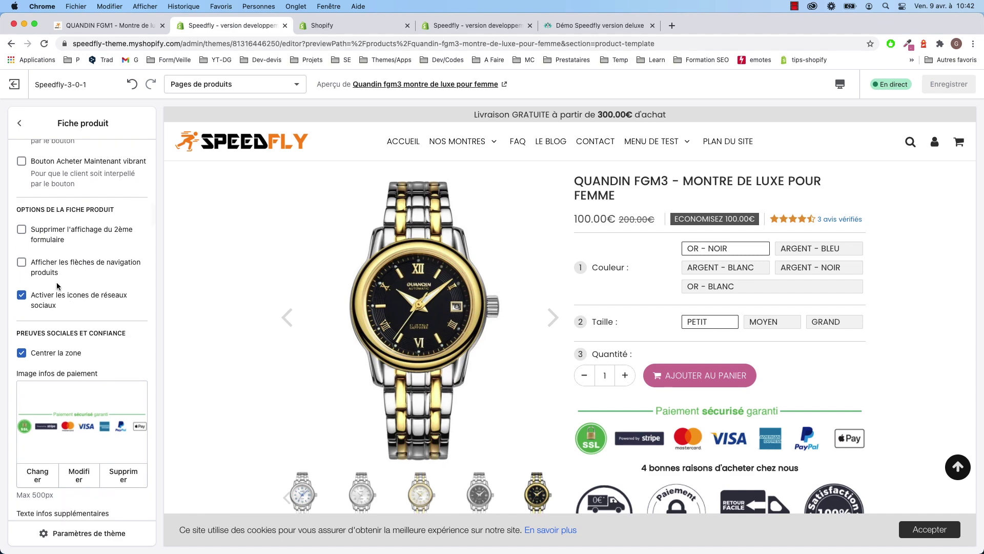
pyautogui.scroll(-1, 58, 286)
pyautogui.scroll(-8, 432, 295)
pyautogui.scroll(-20, 432, 295)
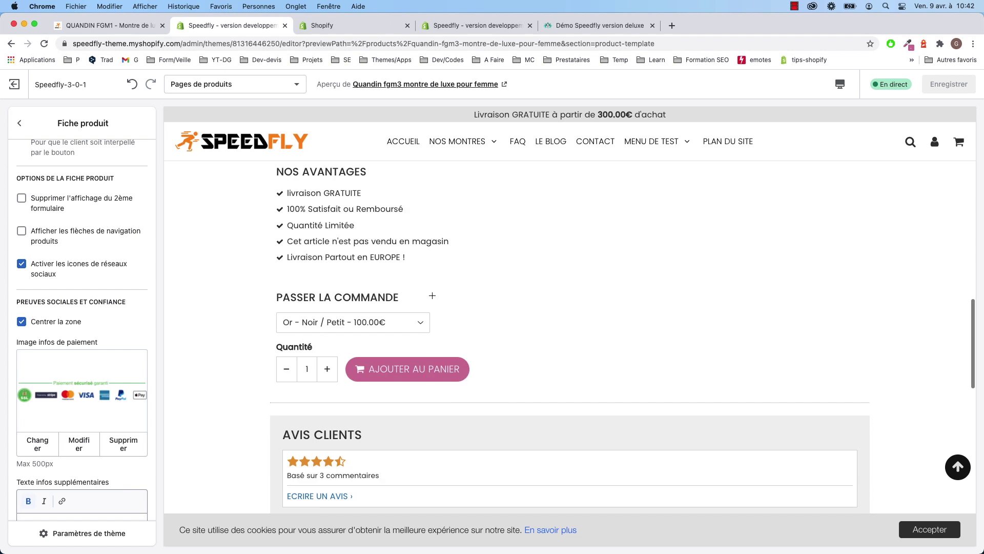
pyautogui.scroll(-15, 432, 295)
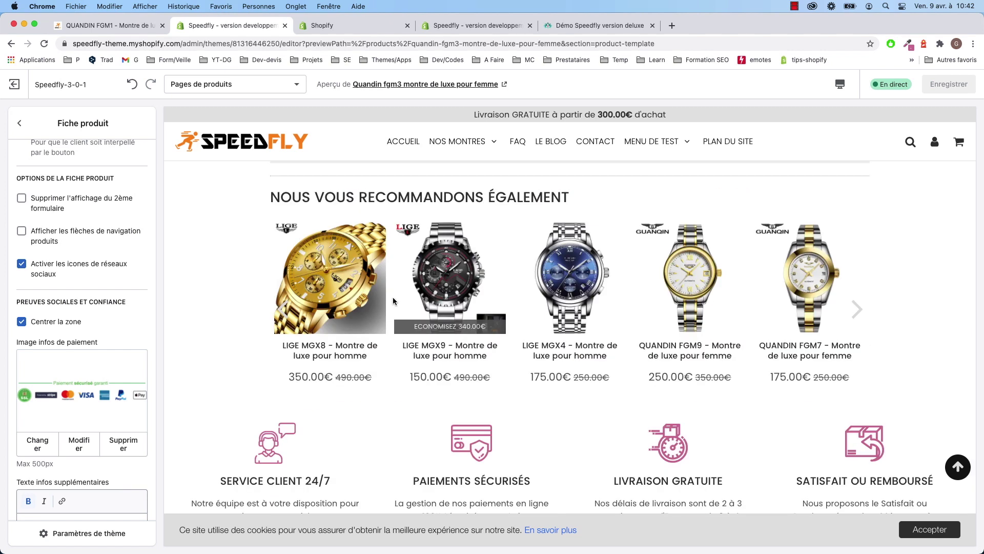
pyautogui.scroll(3, 406, 302)
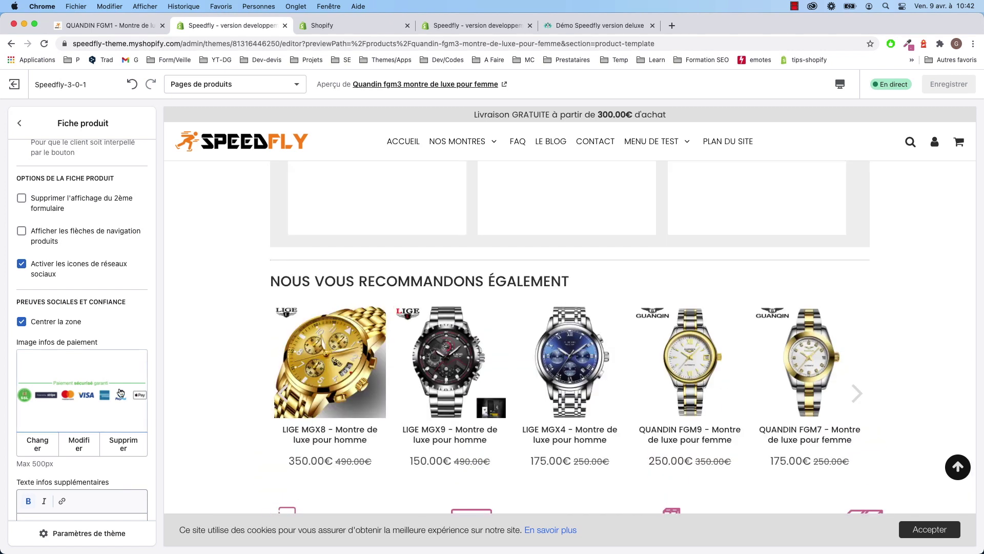
# Examine the Fiche produit settings for reviews, the specific collection and the recommended products' thumbnails
pyautogui.scroll(-7, 79, 369)
pyautogui.scroll(-7, 80, 382)
pyautogui.scroll(-12, 84, 389)
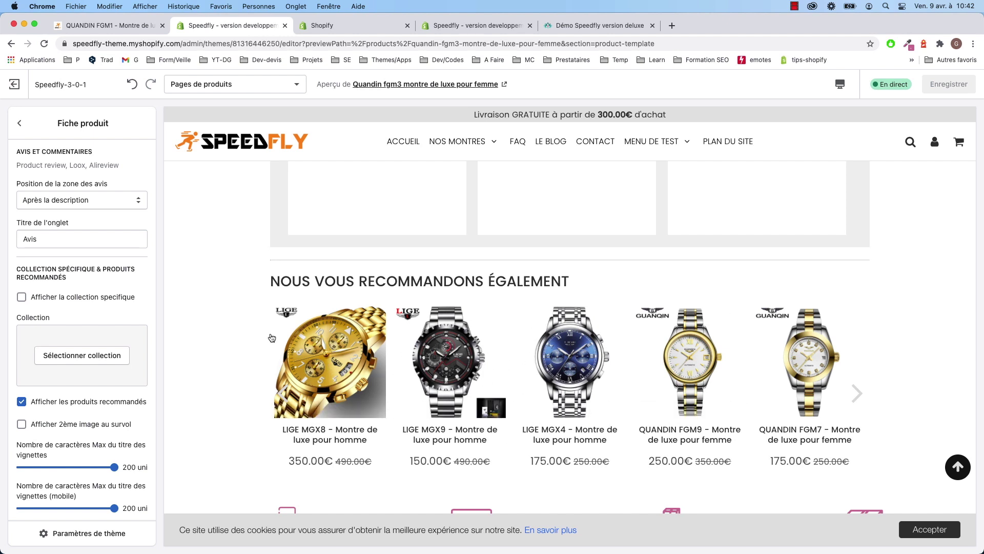
pyautogui.scroll(-1, 380, 425)
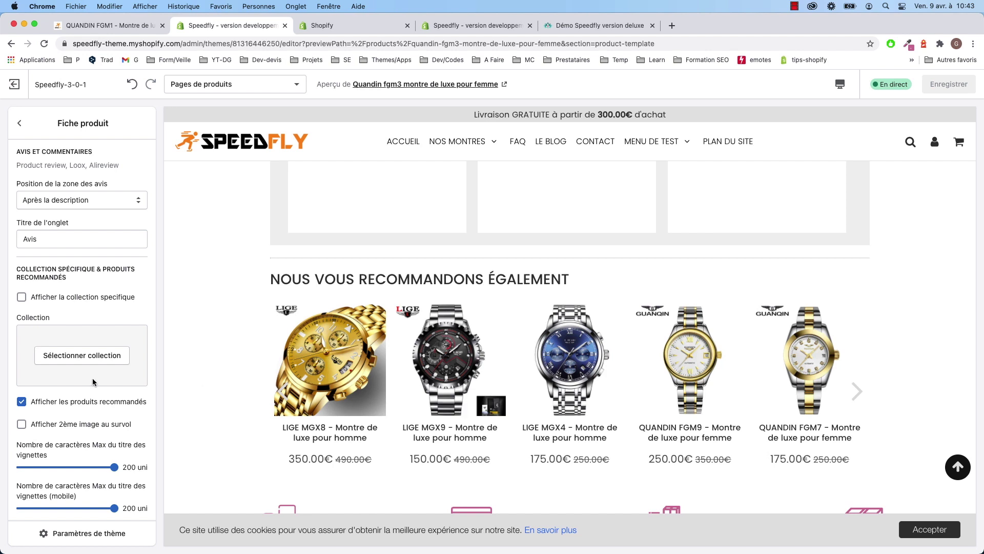
pyautogui.scroll(-4, 72, 370)
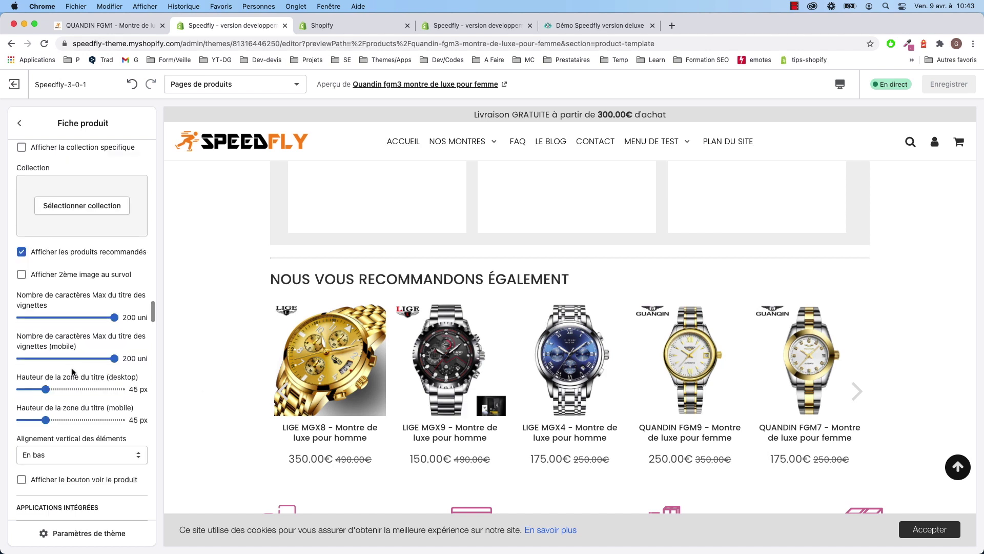
pyautogui.scroll(-1, 72, 370)
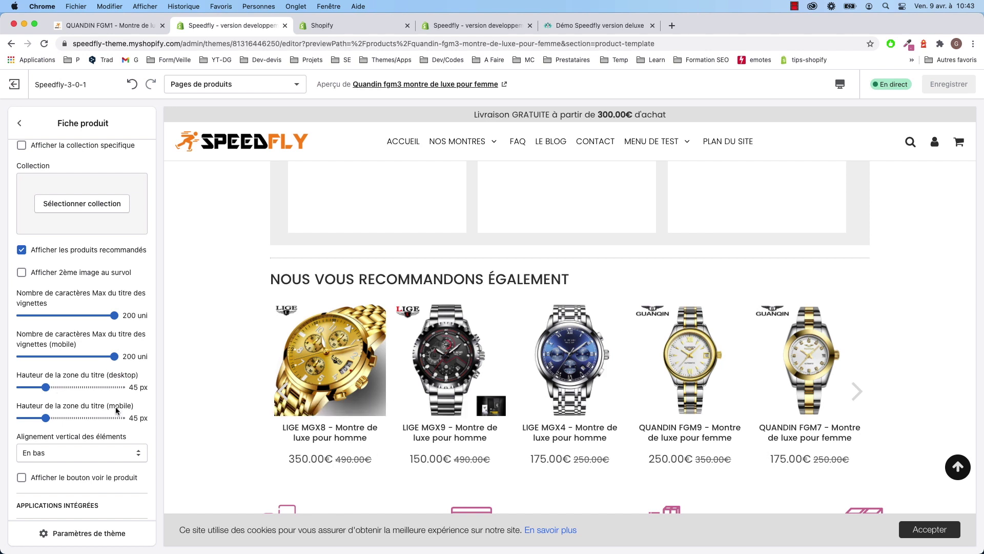
pyautogui.scroll(-3, 59, 387)
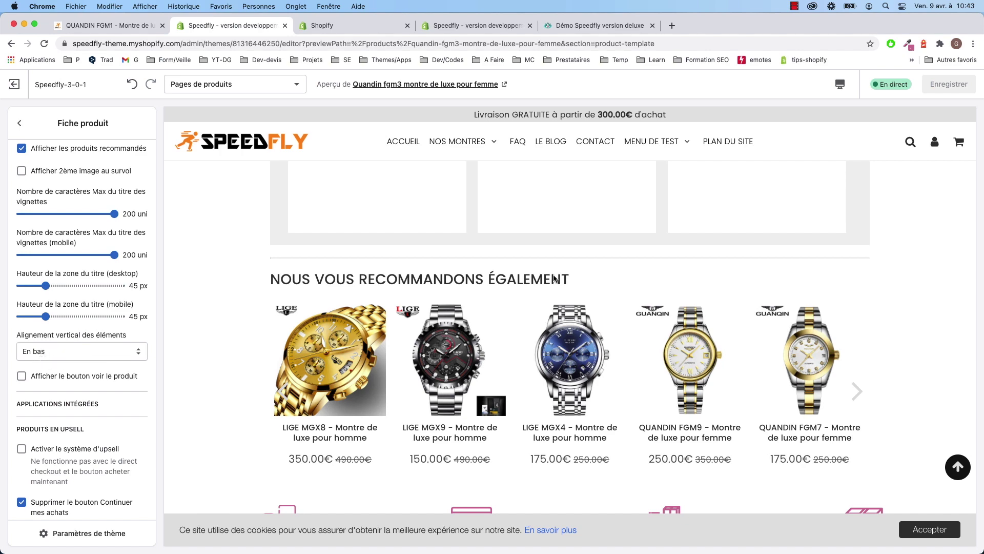
pyautogui.scroll(-3, 61, 352)
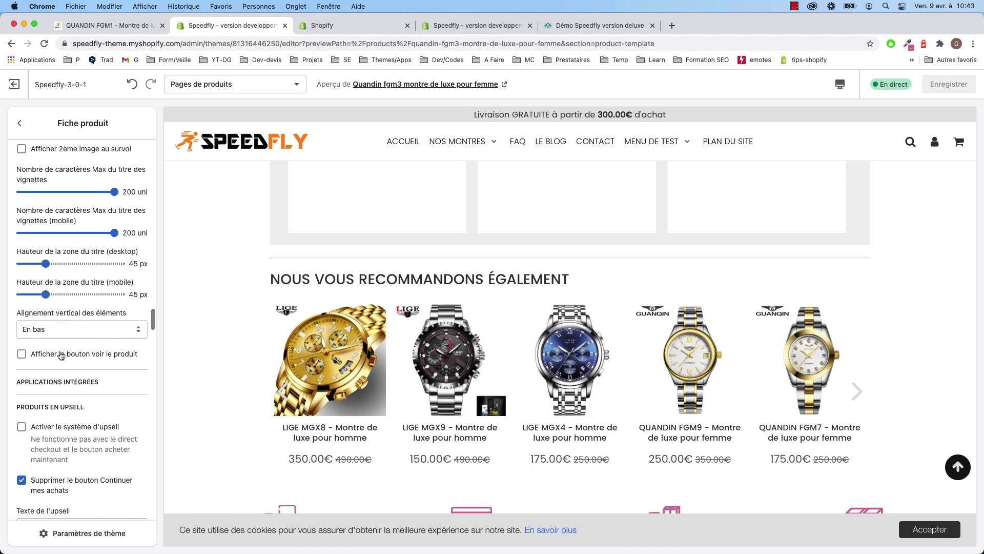
# Examine the remaining Fiche produit settings for upsell products, countdown texts, desktop and mobile spacing, and the retrocompatibility options
pyautogui.scroll(-20, 56, 353)
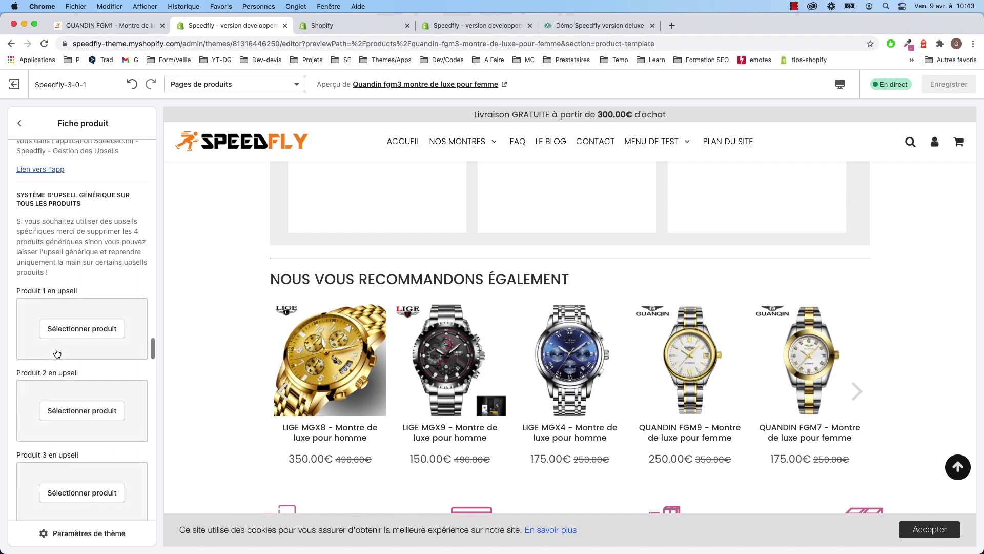
pyautogui.scroll(-20, 56, 354)
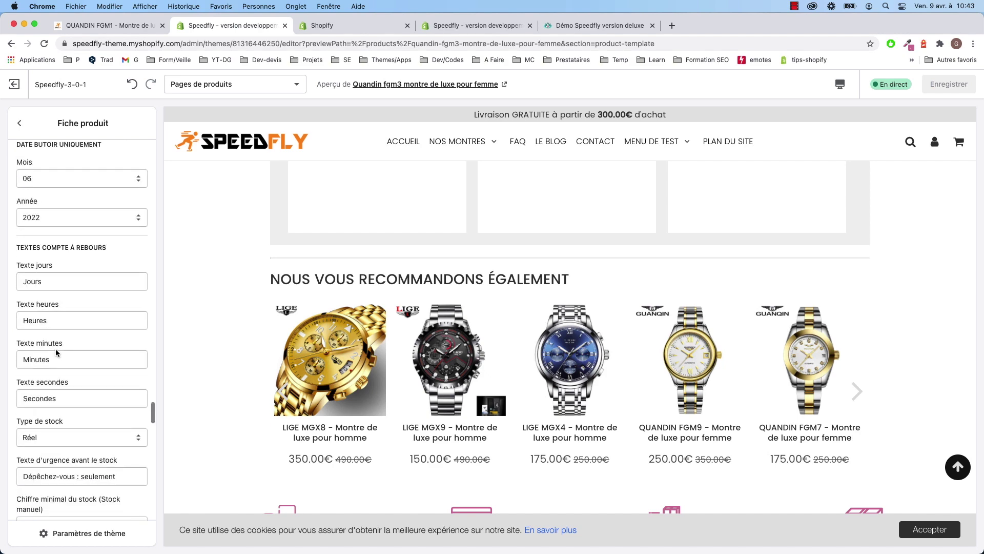
pyautogui.scroll(-5, 55, 348)
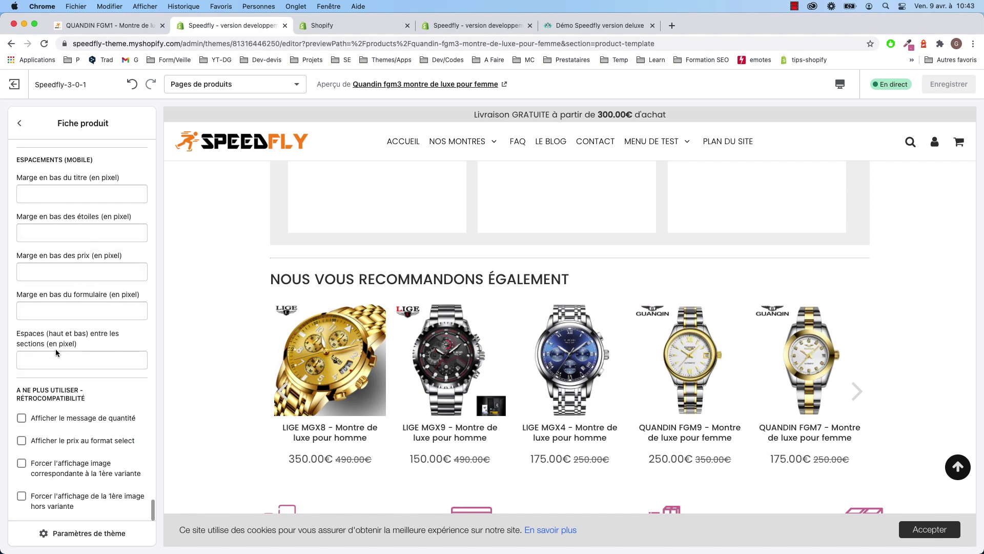
pyautogui.scroll(6, 55, 348)
pyautogui.scroll(-1, 43, 307)
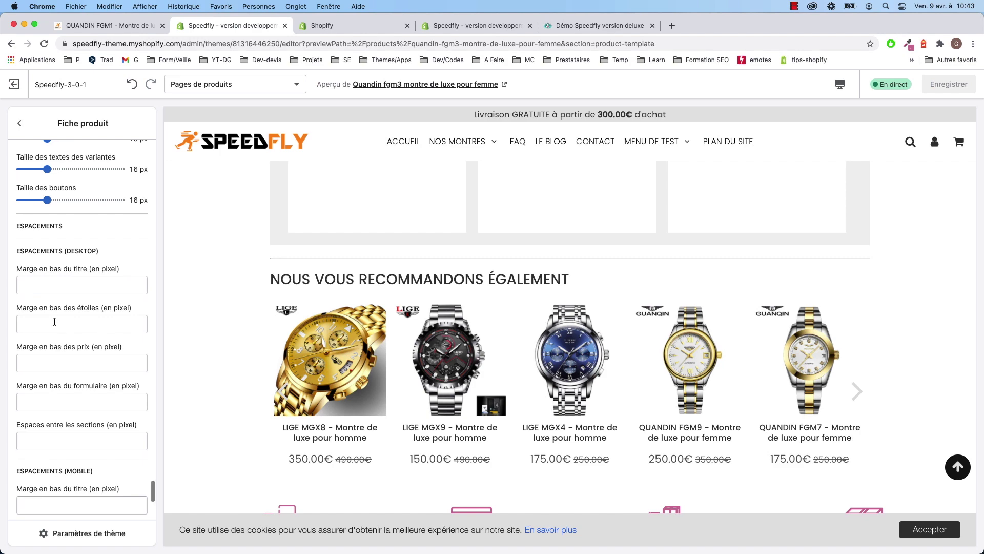
pyautogui.scroll(10, 554, 280)
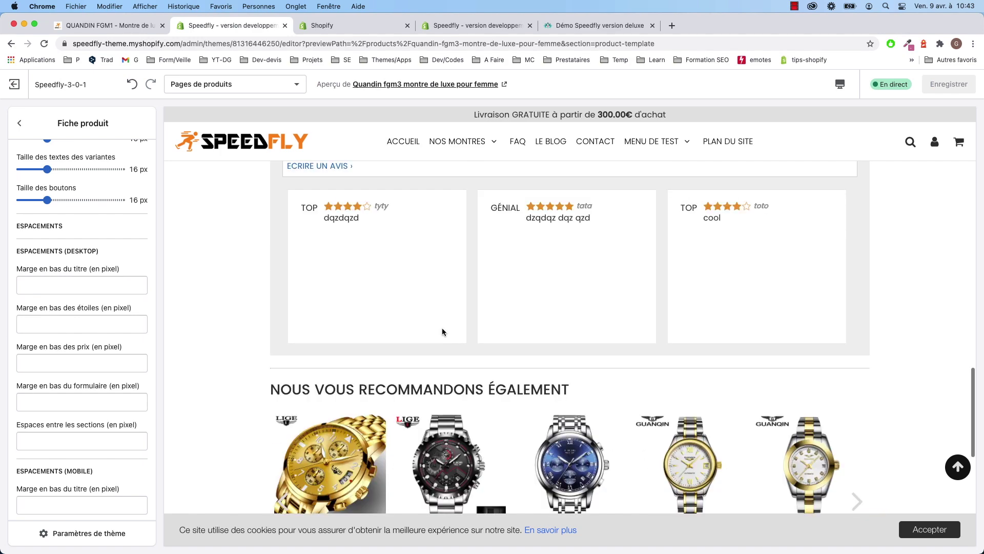
pyautogui.scroll(-4, 49, 400)
pyautogui.scroll(-3, 48, 400)
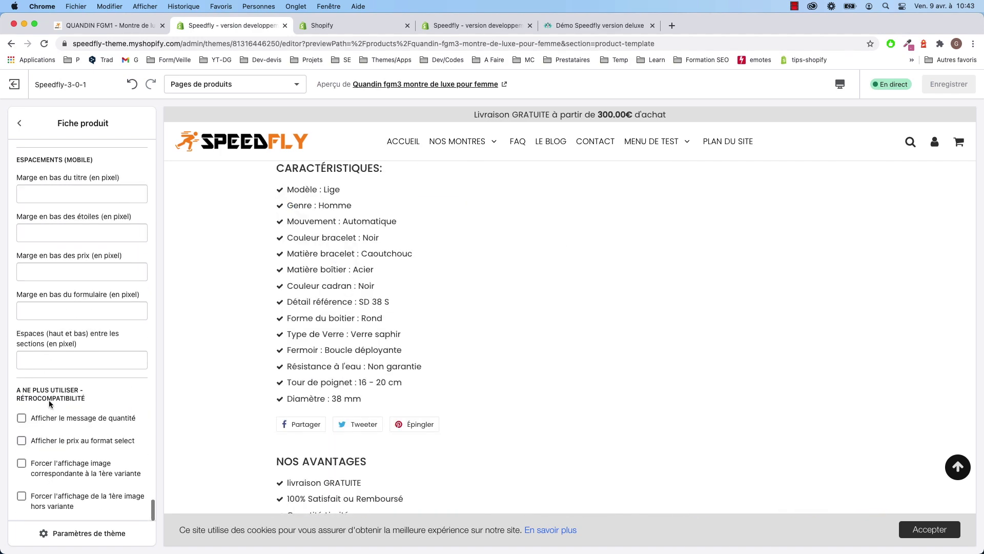
pyautogui.scroll(8, 301, 281)
pyautogui.scroll(5, 301, 282)
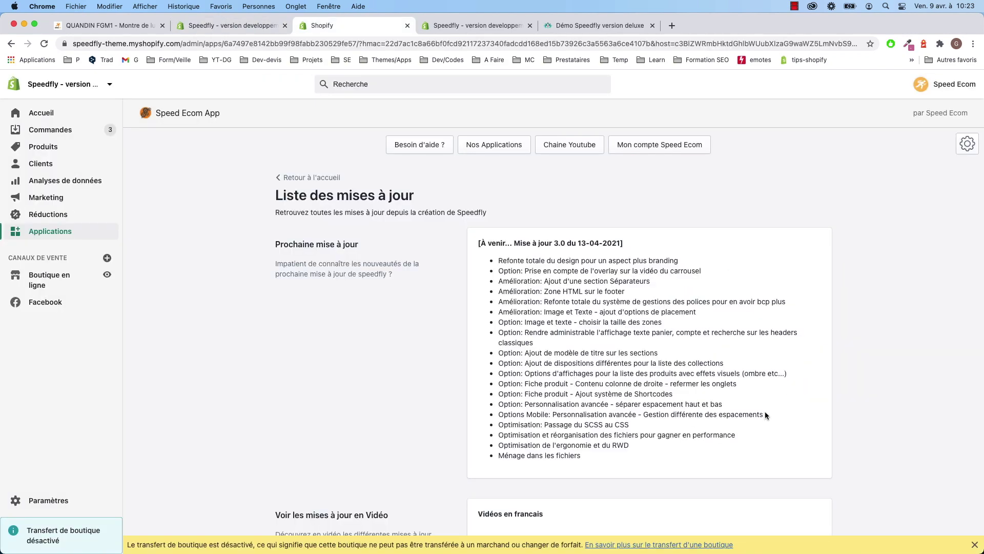
# View the top of the QUANDIN FGM3 product page in the theme editor and return to the Speed Ecom App update list
pyautogui.click(246, 29)
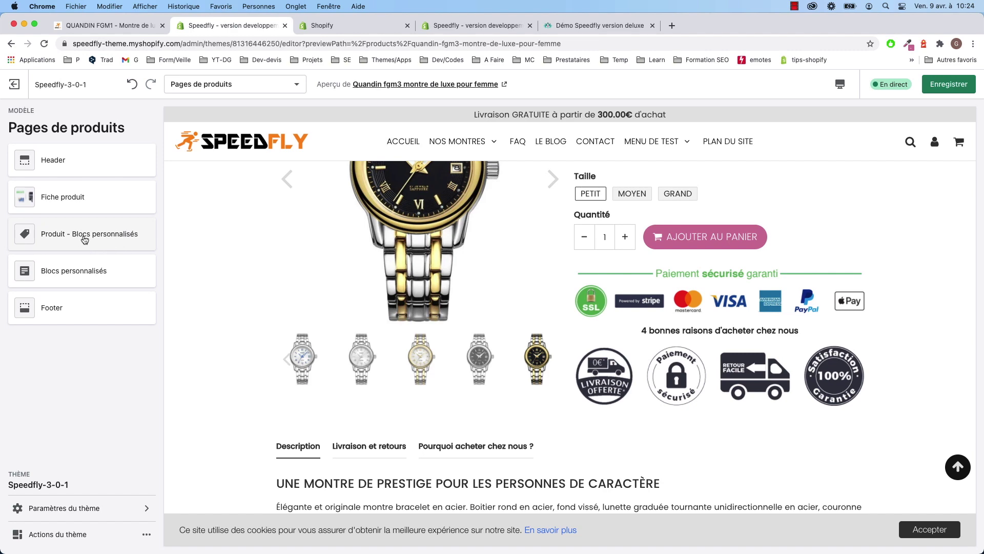
pyautogui.scroll(5, 365, 268)
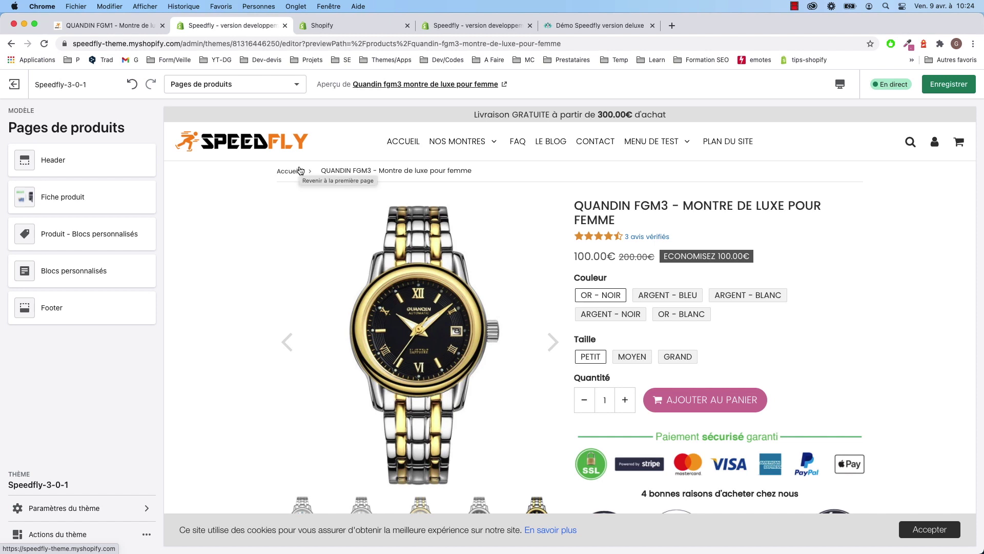
pyautogui.click(338, 32)
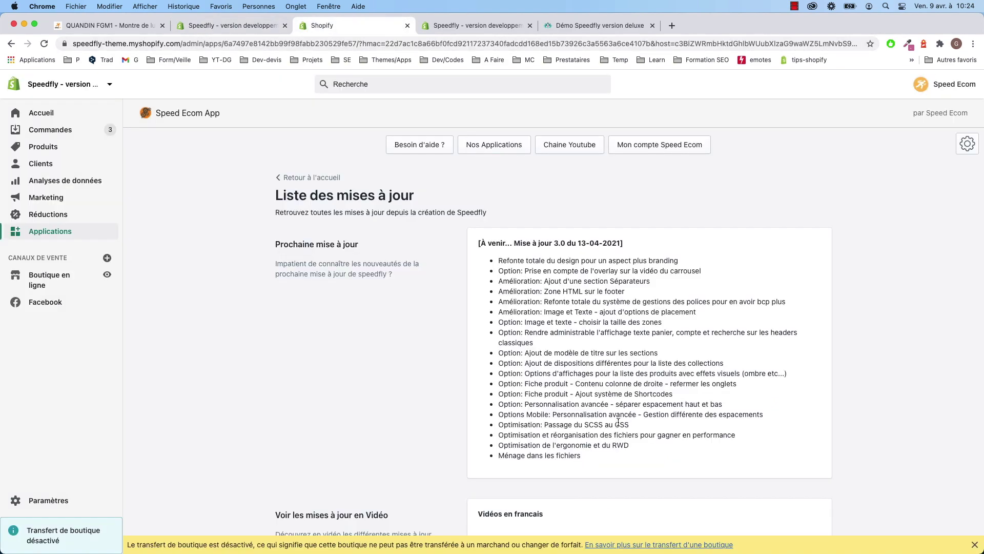
# Highlight the terms SCSS and CSS in the update list entry "Optimisation: Passage du SCSS au CSS"
pyautogui.moveTo(630, 425); pyautogui.dragTo(544, 425)
pyautogui.click(593, 426)
pyautogui.doubleClick(593, 425)
pyautogui.doubleClick(564, 426)
pyautogui.doubleClick(594, 425)
pyautogui.doubleClick(622, 426)
pyautogui.doubleClick(593, 425)
pyautogui.doubleClick(622, 425)
pyautogui.doubleClick(593, 425)
pyautogui.doubleClick(621, 425)
pyautogui.doubleClick(592, 425)
pyautogui.doubleClick(621, 425)
pyautogui.doubleClick(593, 425)
pyautogui.doubleClick(619, 426)
pyautogui.doubleClick(593, 425)
pyautogui.doubleClick(621, 424)
# View the top of the QUANDIN FGM1 product page in the store preview and return to the update list
pyautogui.click(125, 26)
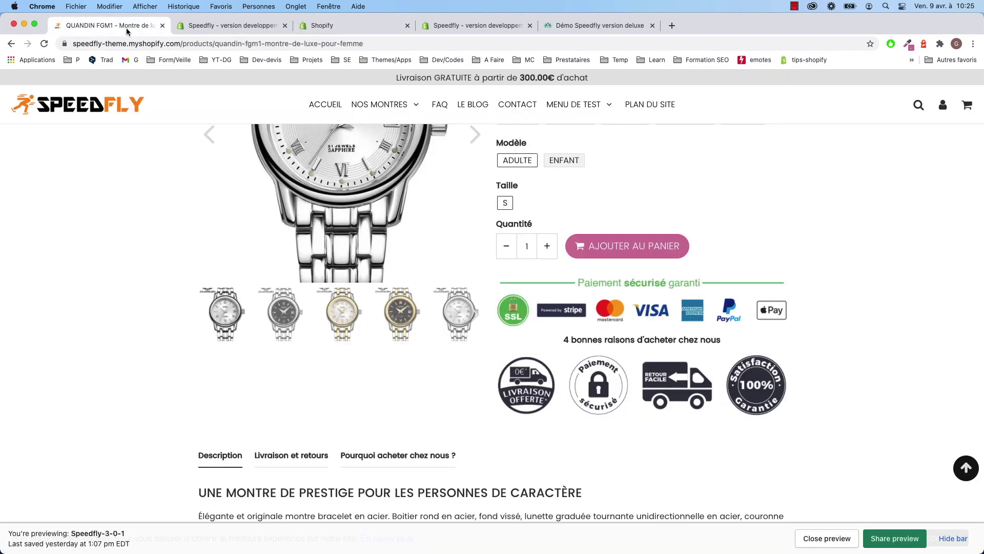
pyautogui.scroll(5, 362, 268)
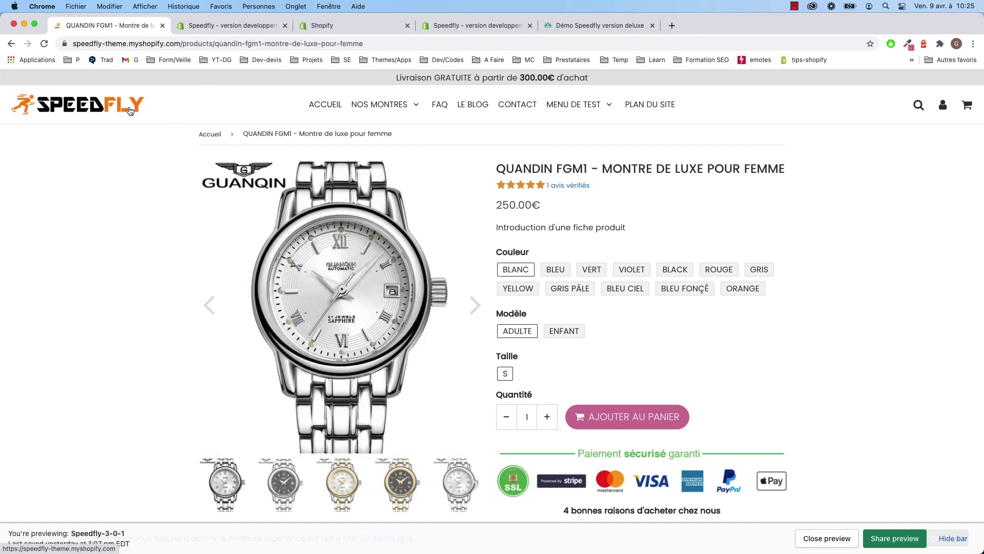
pyautogui.click(241, 27)
pyautogui.click(345, 31)
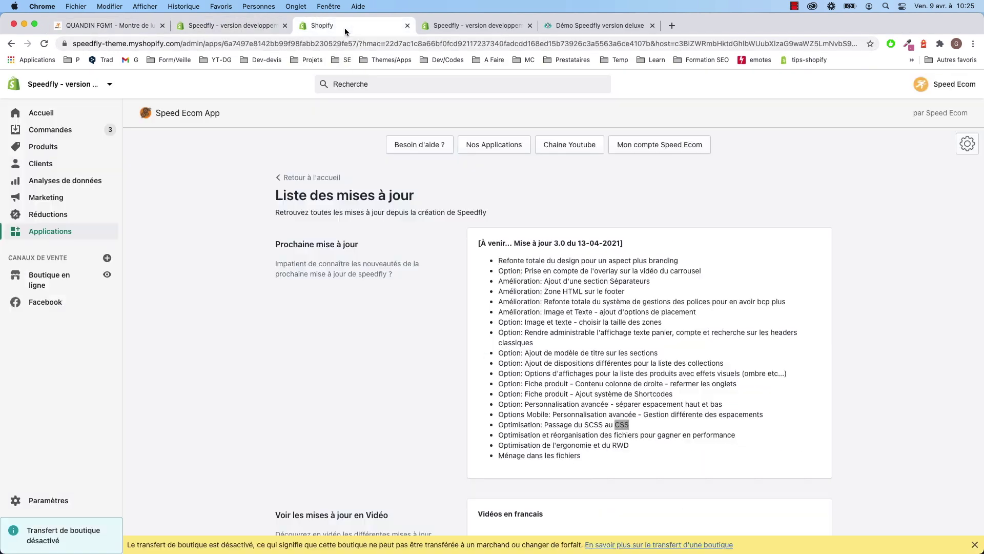
# Review the update list's last entries on file reorganisation, ergonomics and RWD, and file cleanup, highlighting their key words
pyautogui.doubleClick(551, 434)
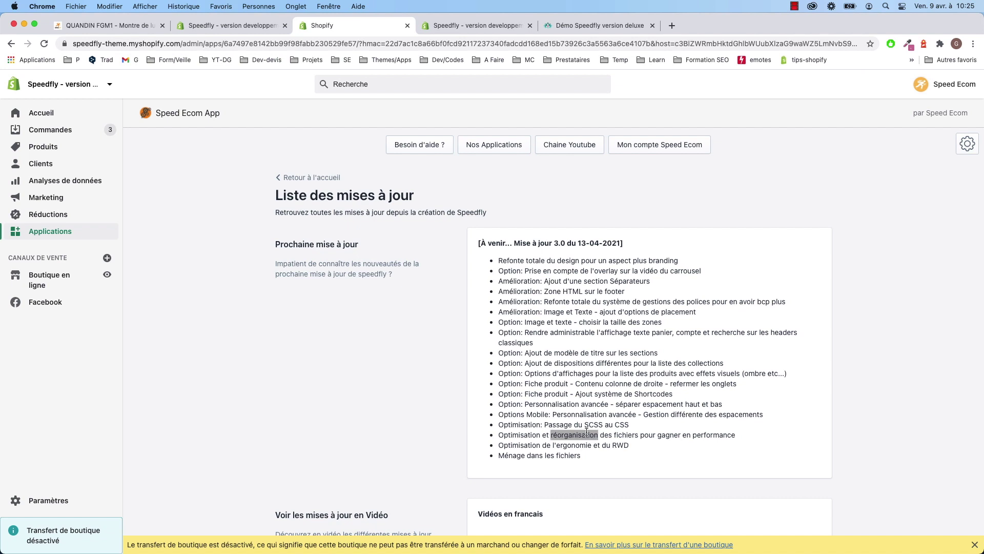
pyautogui.doubleClick(625, 434)
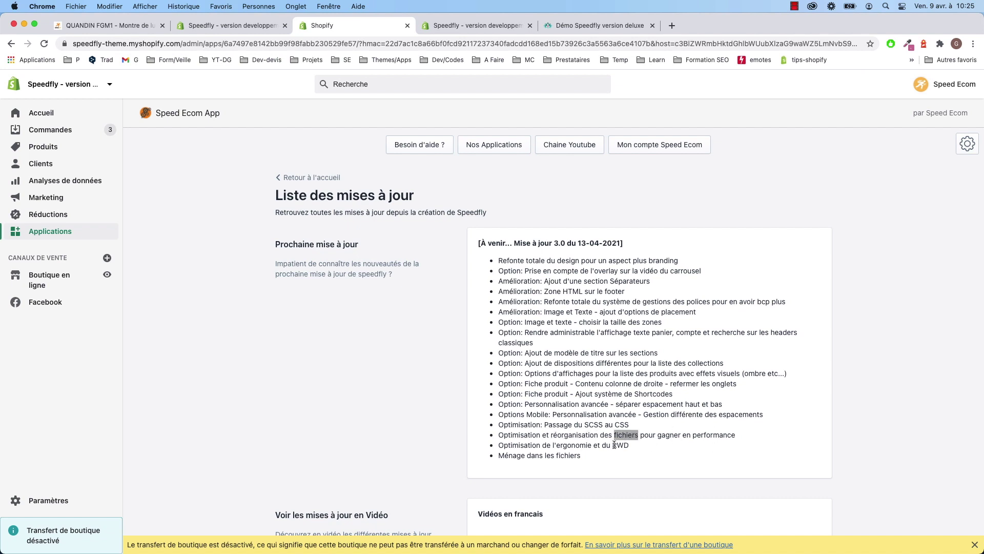
pyautogui.doubleClick(530, 445)
pyautogui.doubleClick(572, 445)
pyautogui.doubleClick(621, 445)
pyautogui.click(645, 444)
pyautogui.doubleClick(568, 456)
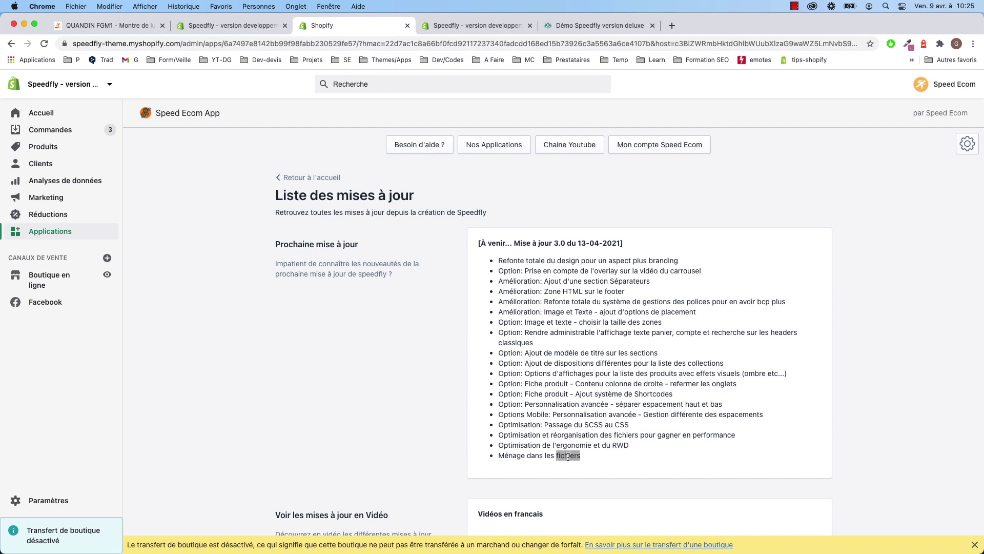
pyautogui.click(599, 454)
pyautogui.moveTo(588, 455); pyautogui.dragTo(496, 457)
pyautogui.click(593, 453)
pyautogui.scroll(-3, 580, 454)
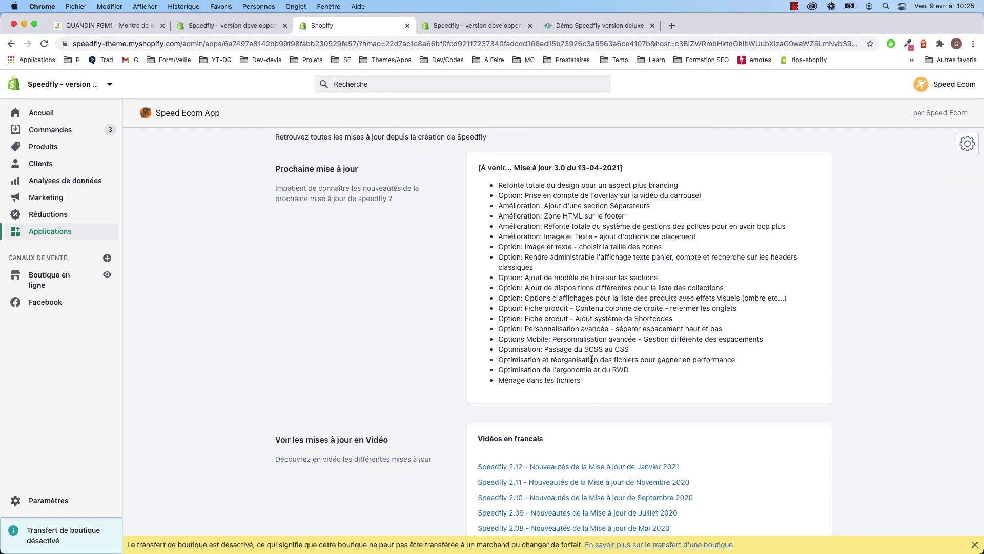